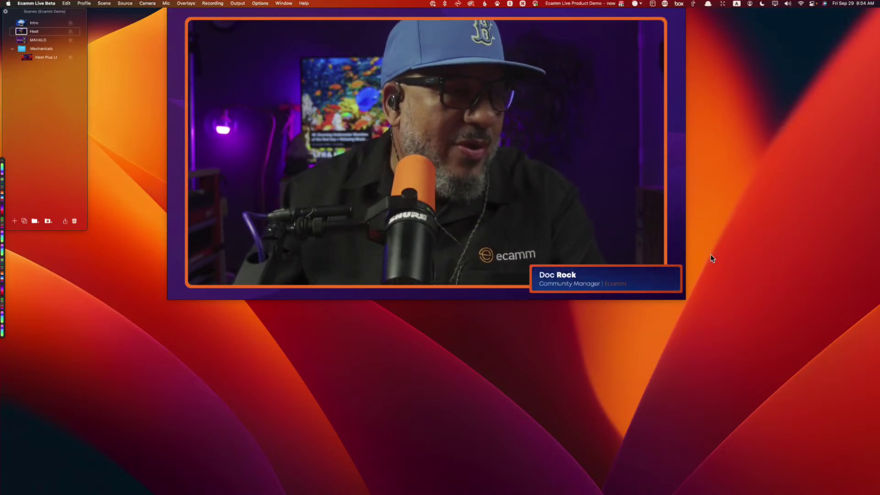
- Look through the list of available profiles, keeping the Ecamm Demo profile active
left_click(85, 4)
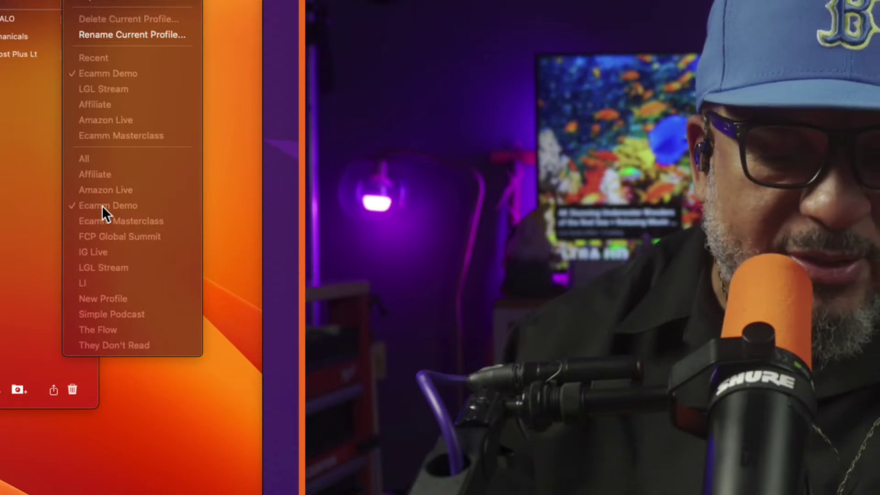
left_click(217, 190)
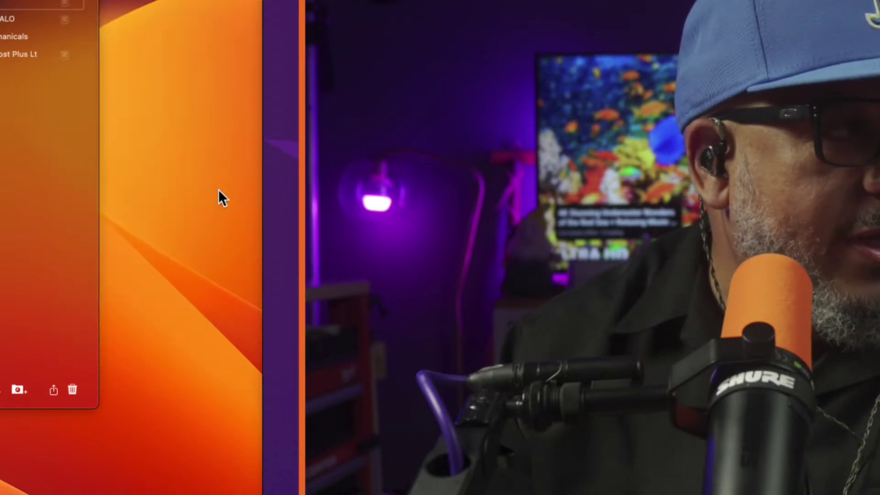
key("super+alt+8")
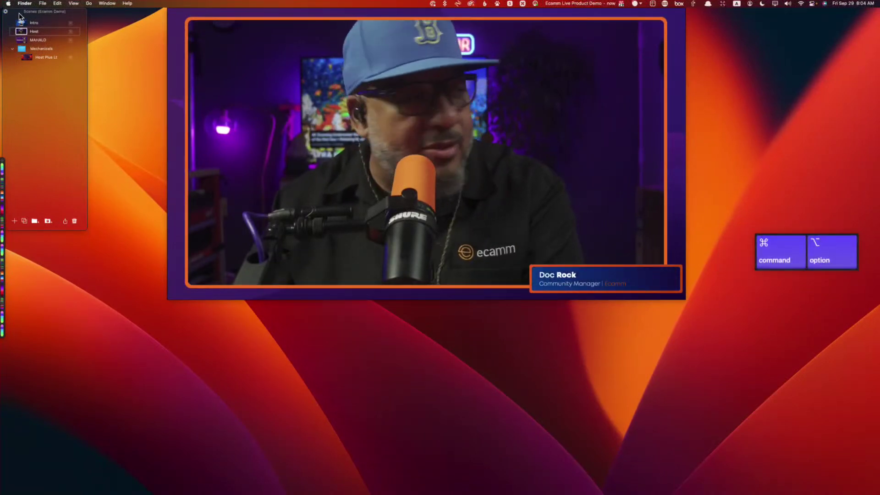
- Collapse the Mechanicals folder in the scene list
key("super+alt+8")
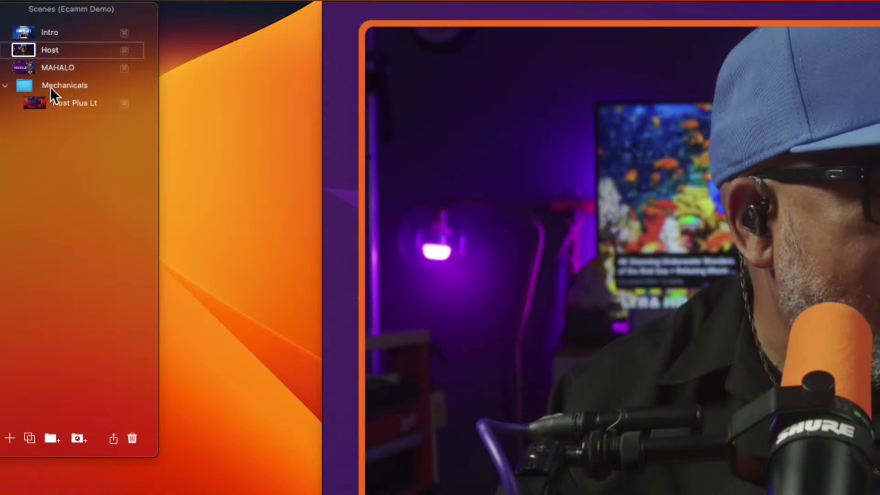
left_click(6, 86)
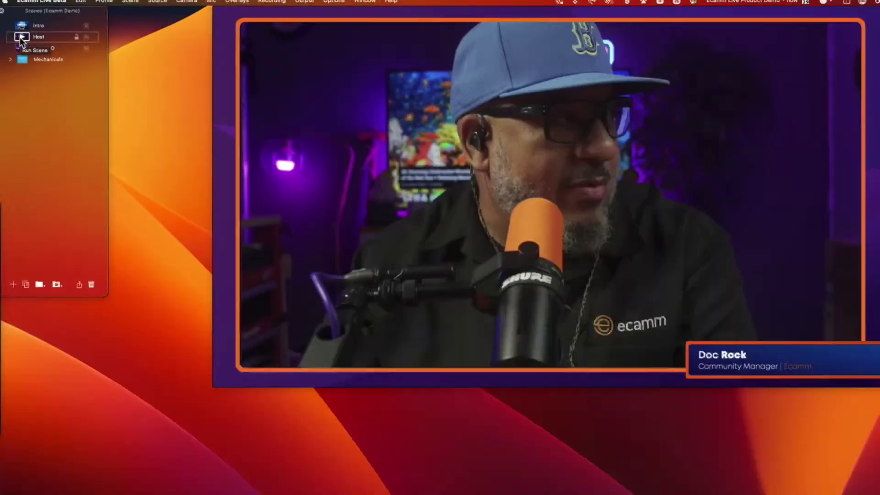
key("super+alt+8")
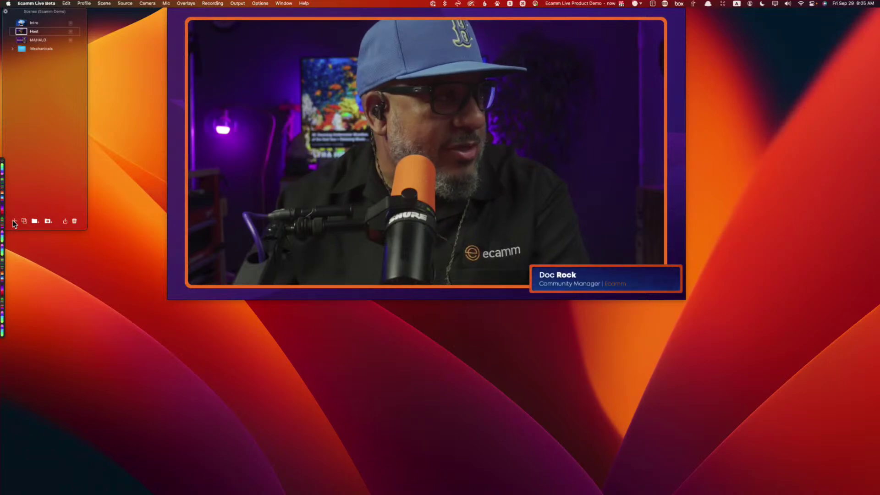
- Add a new scene after the Host scene and show the Overlays window
left_click(14, 222)
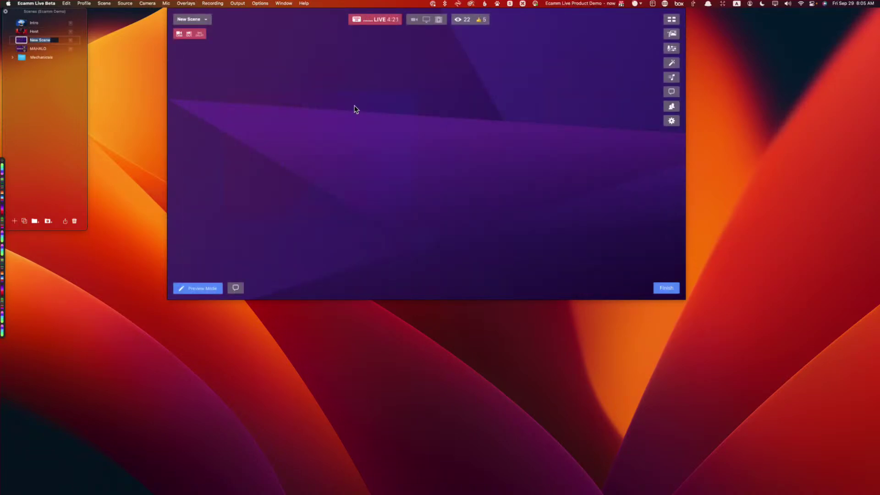
left_click(269, 4)
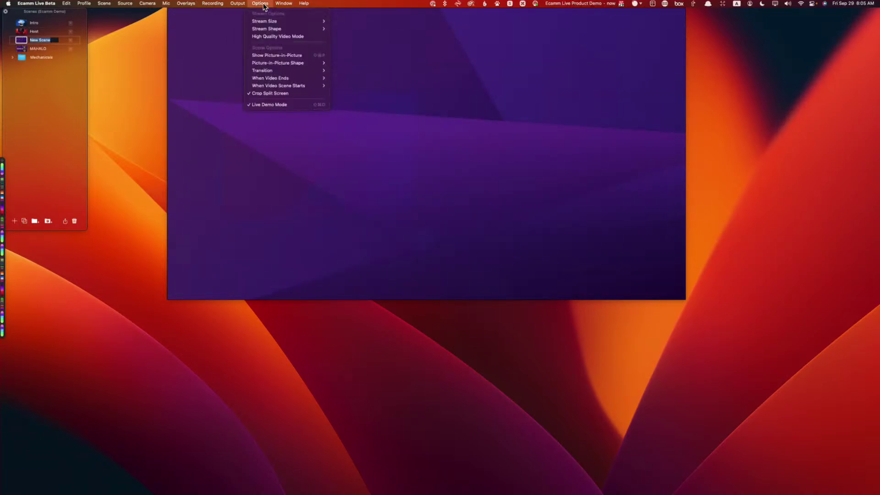
mouse_move(287, 68)
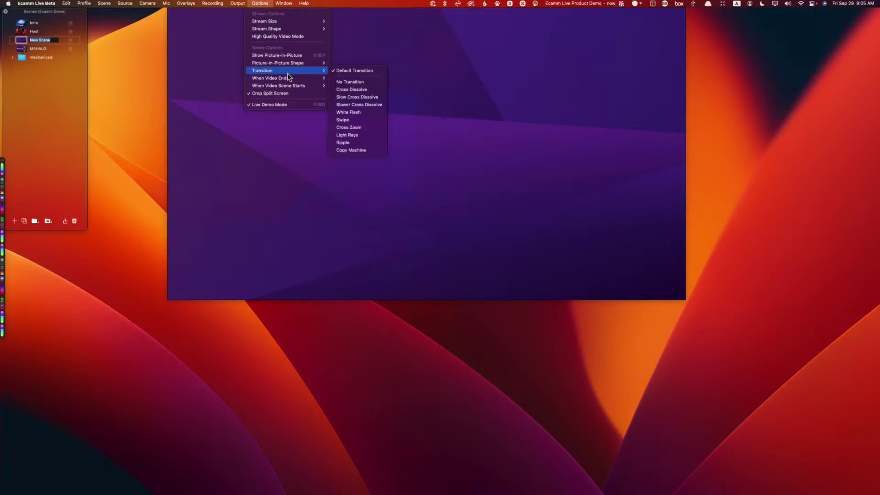
mouse_move(283, 4)
left_click(304, 195)
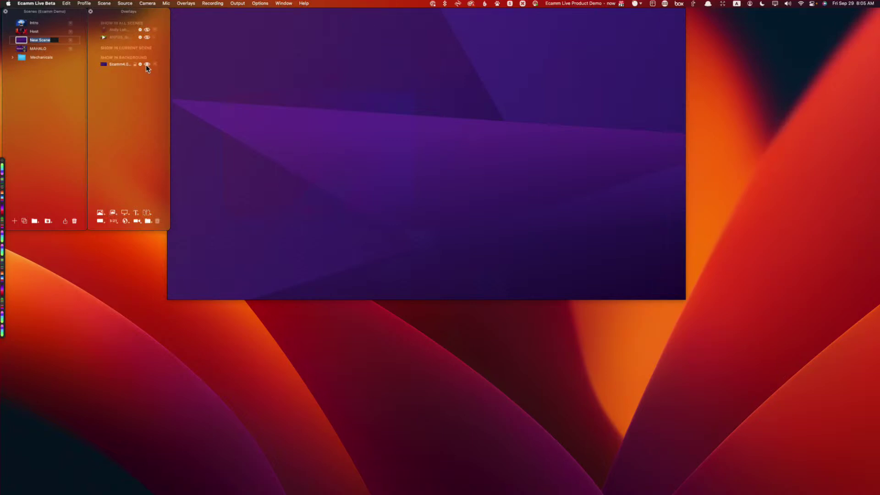
- Hide the background overlay in the new scene and set the scene's source to Camera
left_click(147, 64)
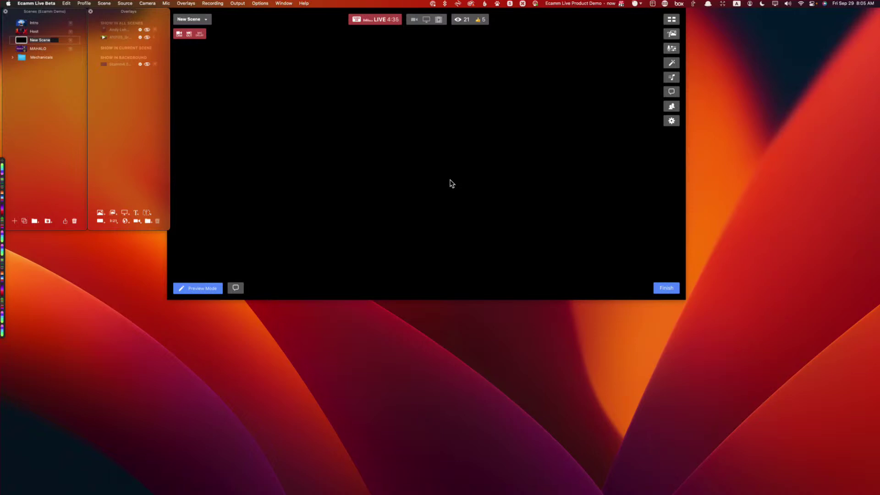
left_click(414, 20)
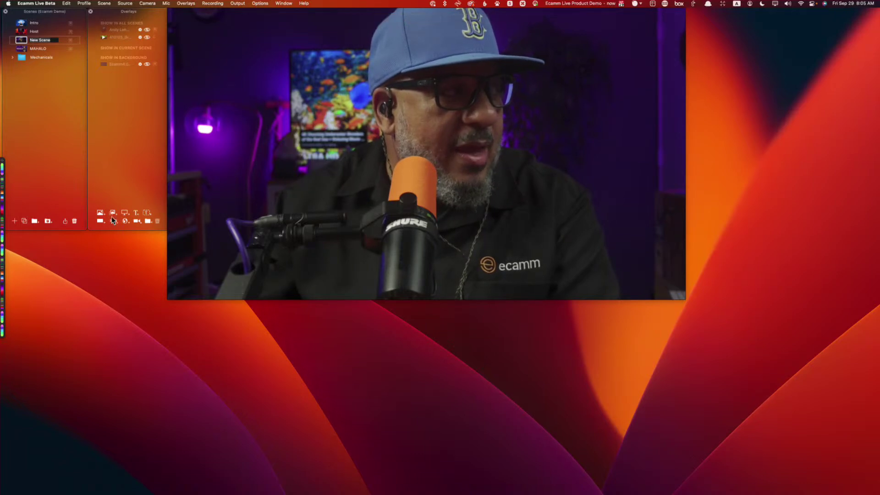
- Add a Camera A overlay to the new scene and set its shape to Squircle
left_click(136, 221)
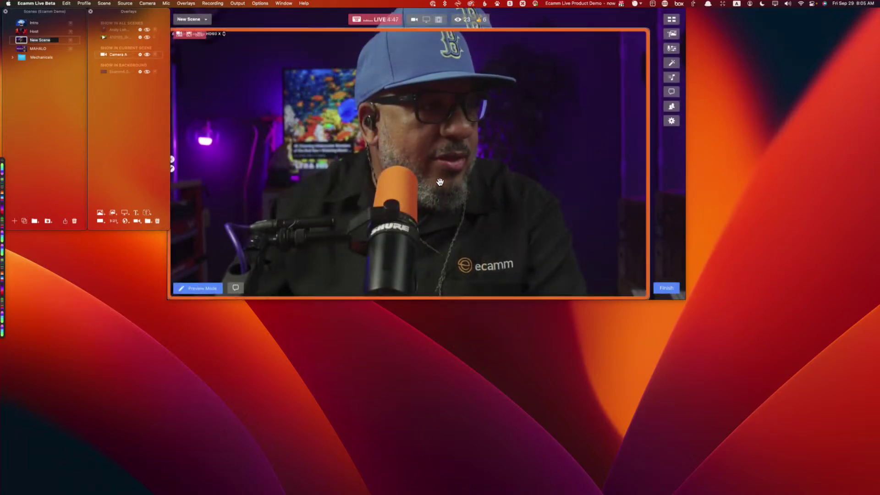
left_click(207, 157)
left_click(159, 101)
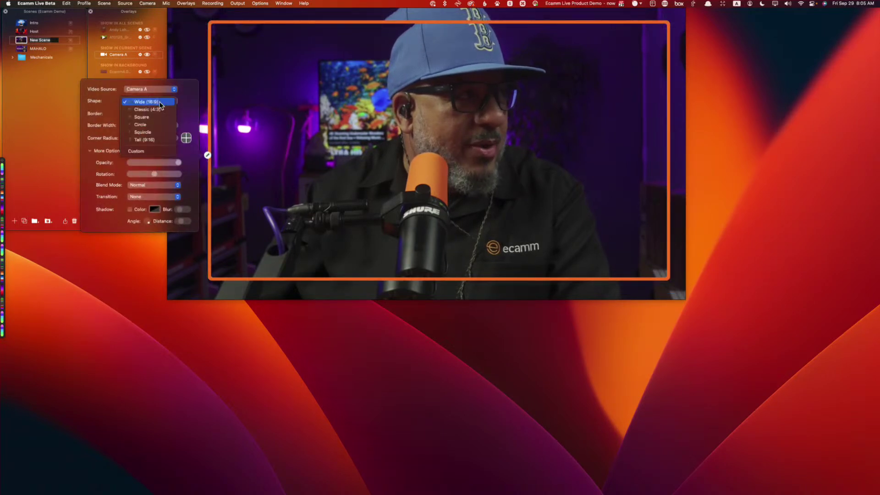
left_click(151, 131)
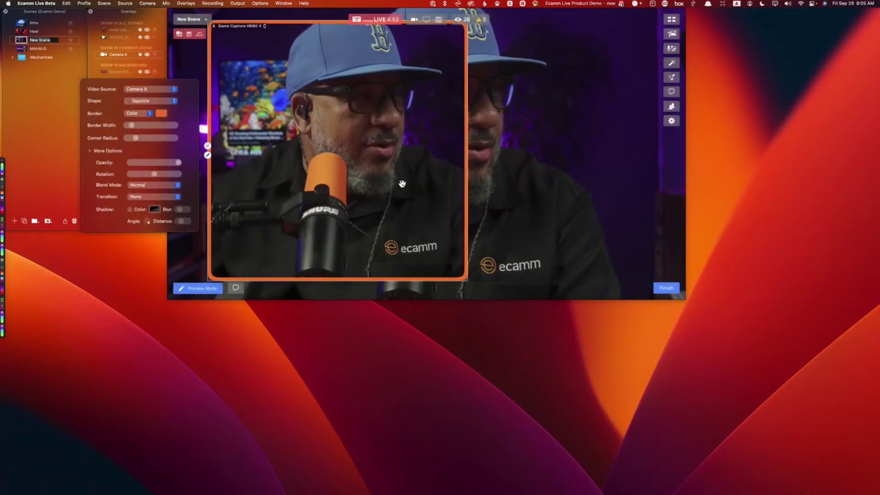
- Duplicate the camera overlay beside the original, shrink both copies and arrange them side by side with a gap between them
left_click_drag(382, 186, 595, 185)
key("alt")
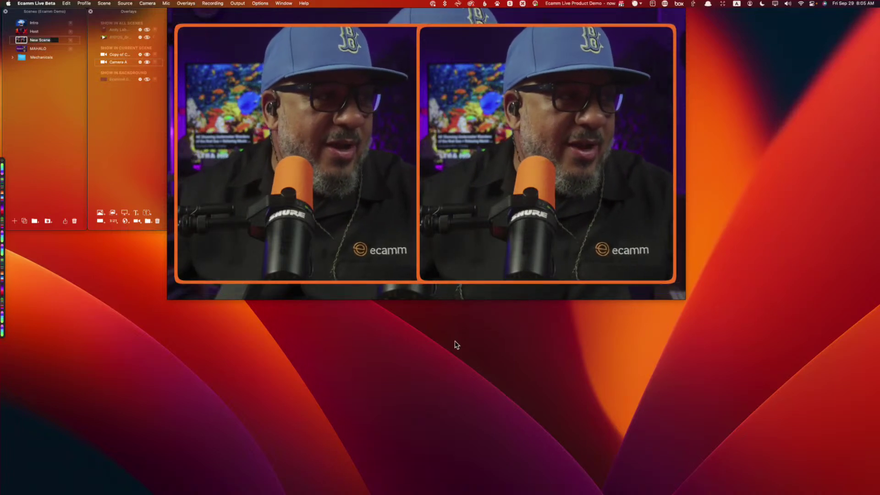
left_click_drag(420, 280, 504, 250)
left_click_drag(416, 280, 362, 223)
left_click_drag(594, 170, 575, 175)
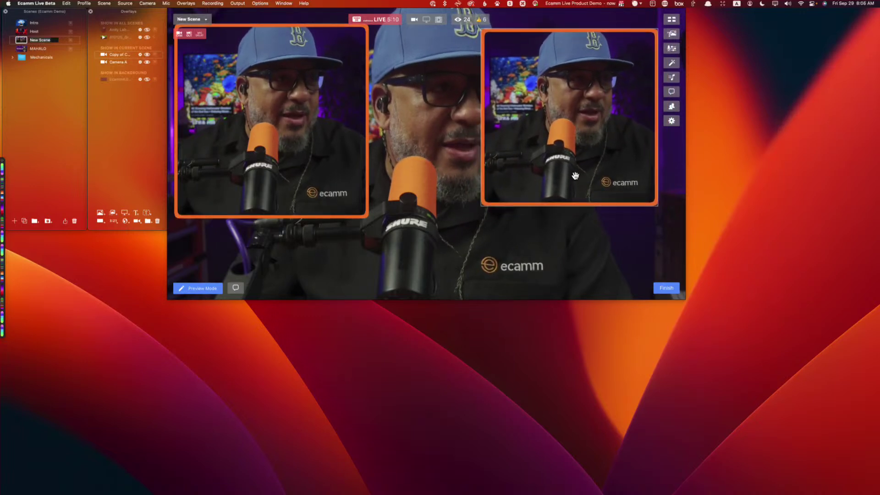
left_click_drag(256, 119, 269, 119)
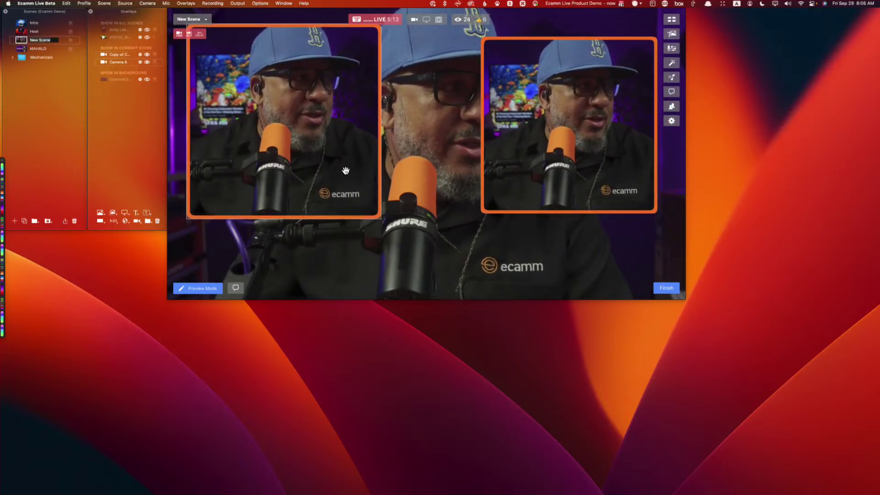
- Show the background overlay again and set the new scene's source to Blank
left_click(150, 78)
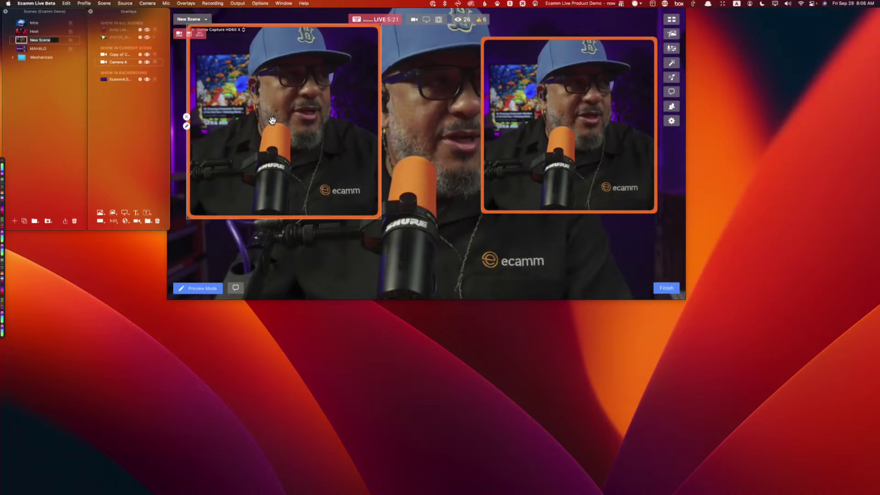
left_click(101, 5)
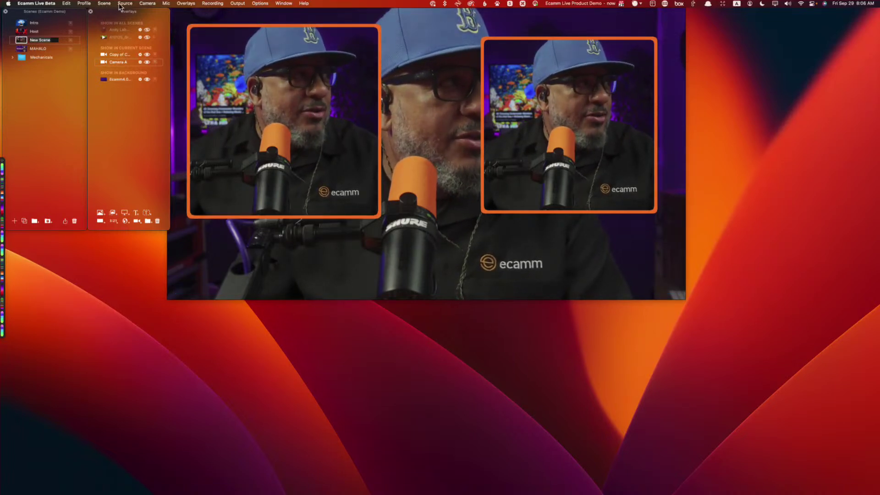
left_click(131, 14)
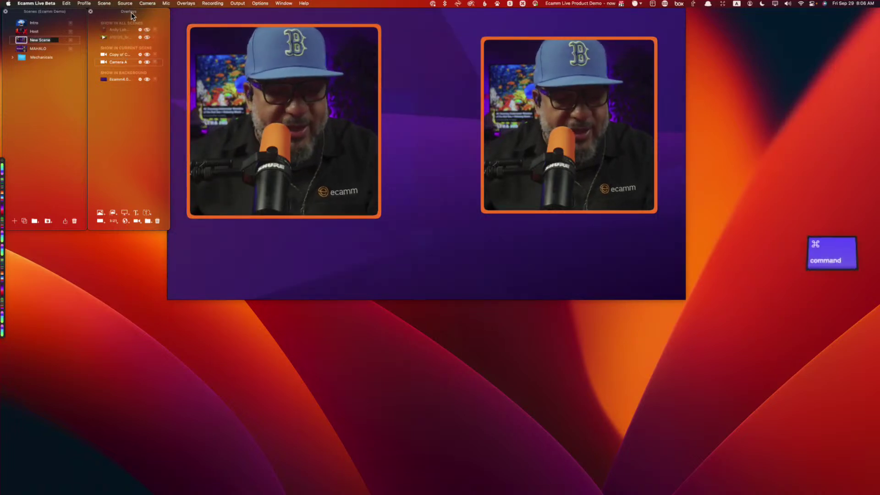
- Open the Video preferences and review the Default Source Mode choices, leaving Blank selected
key("super+comma")
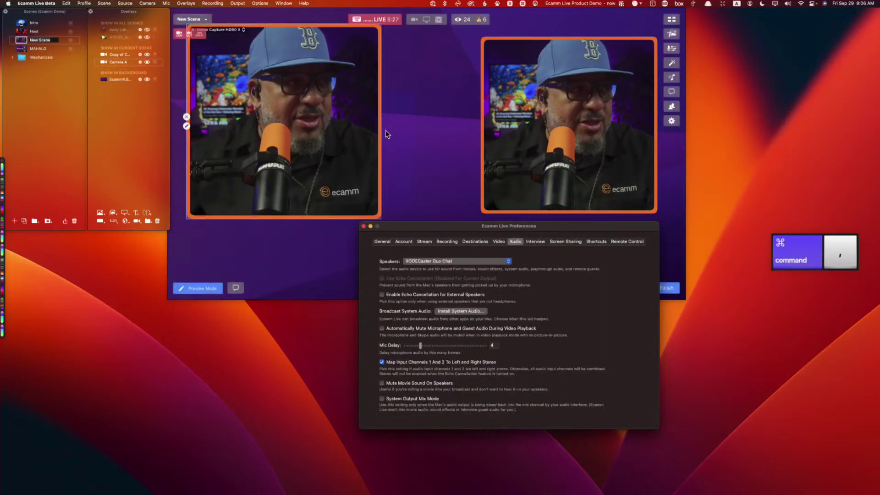
left_click(498, 242)
left_click(445, 265)
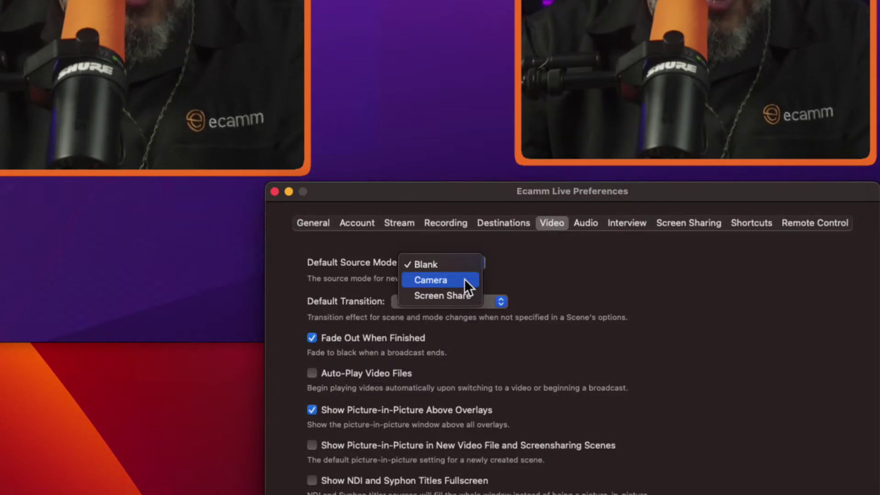
key("super+alt+8")
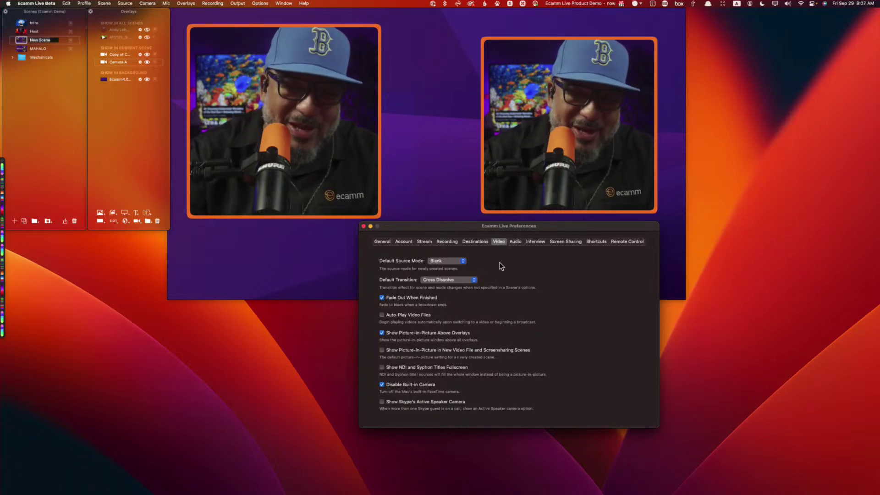
left_click(439, 133)
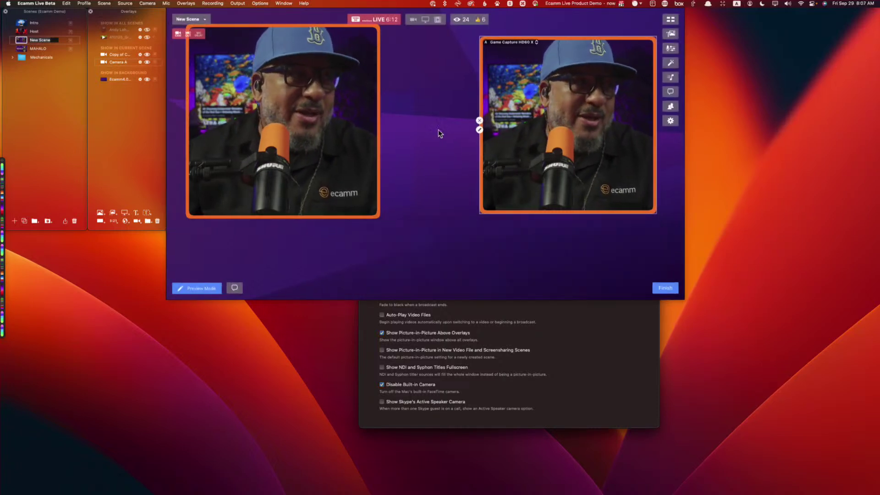
- Switch the new scene's source to Camera and back to Blank
left_click(413, 20)
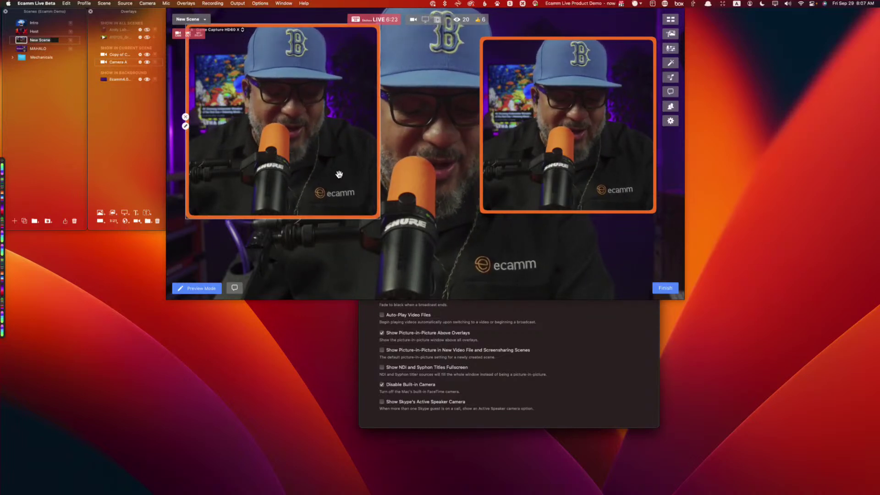
key("shift+super+b")
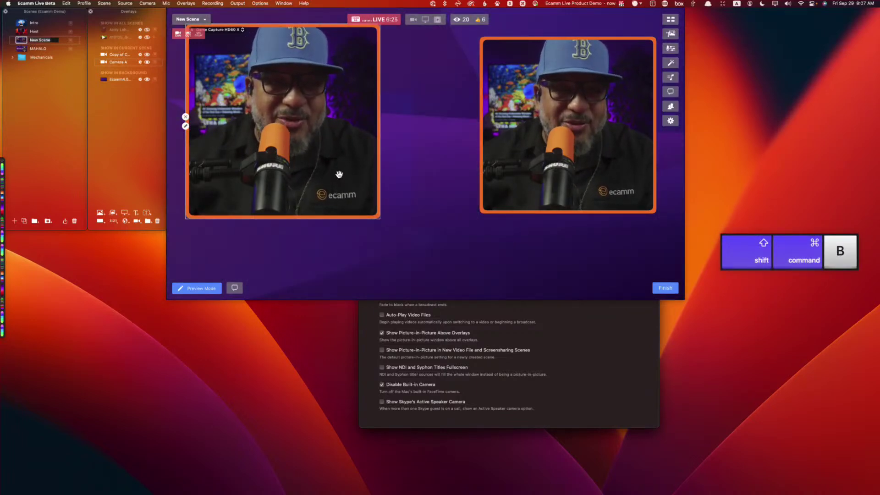
key("shift+super+b")
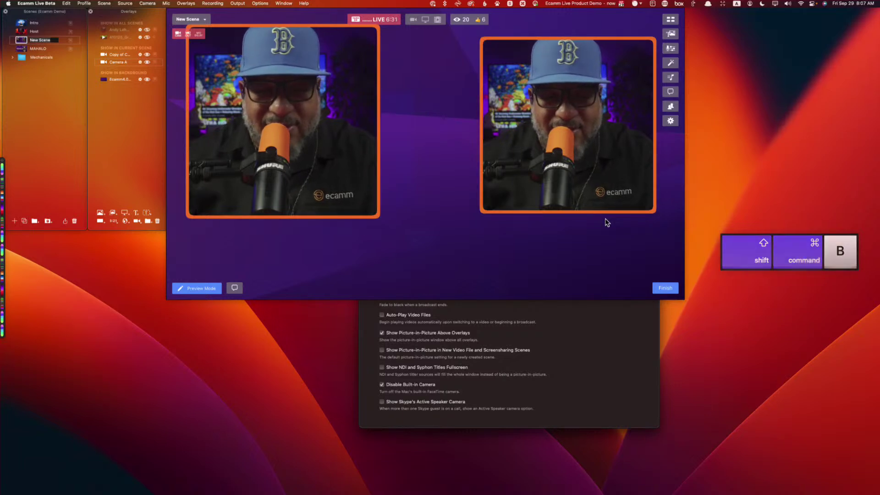
- Examine the source modes available for the scene, keeping Blank selected
left_click(103, 3)
mouse_move(120, 5)
key("alt+super+8")
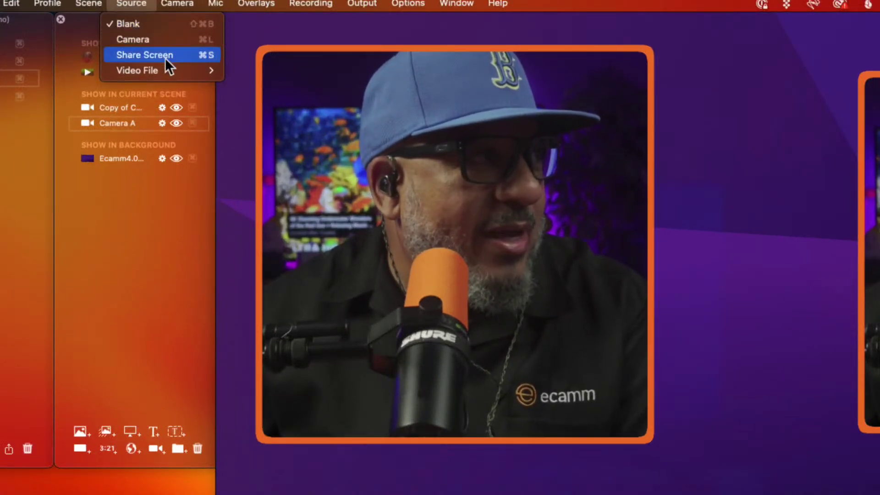
mouse_move(172, 72)
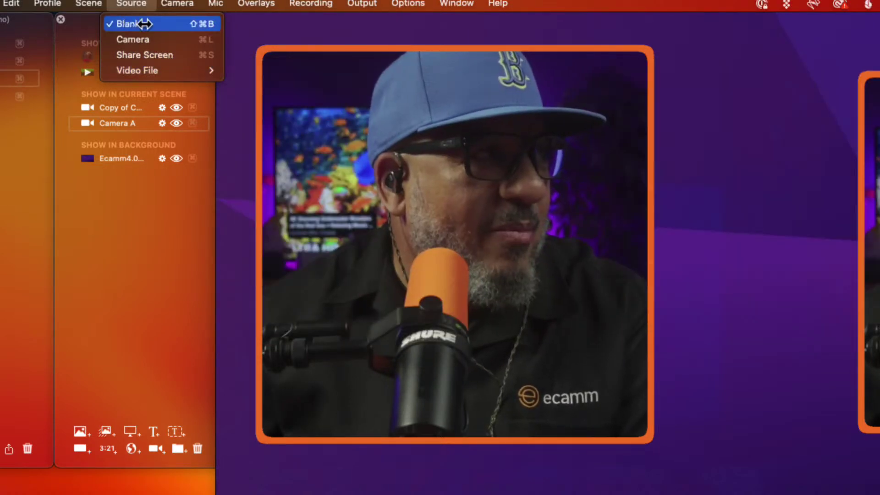
left_click(173, 24)
mouse_move(263, 43)
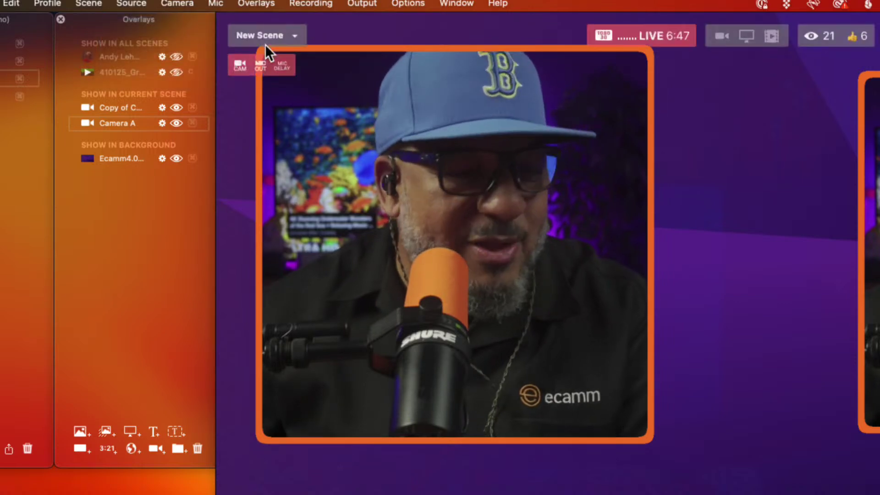
key("super+alt+8")
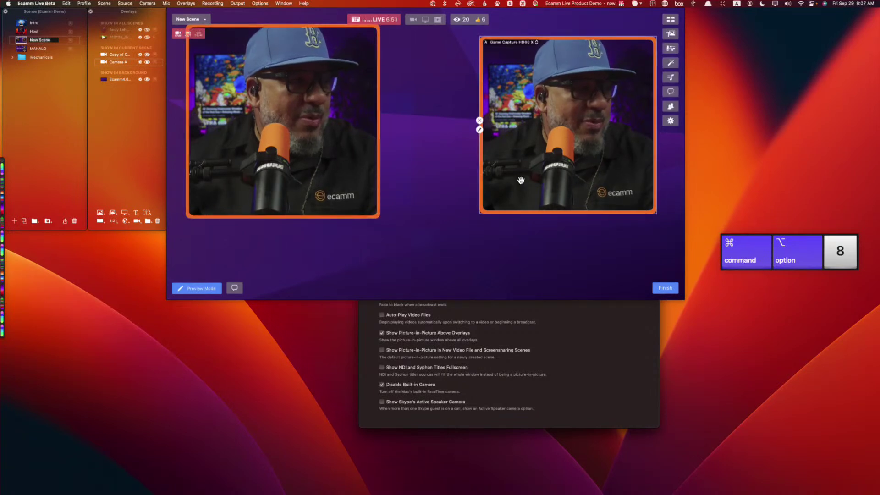
- Switch to the Host scene and bring the Video preferences window to the front
mouse_move(188, 78)
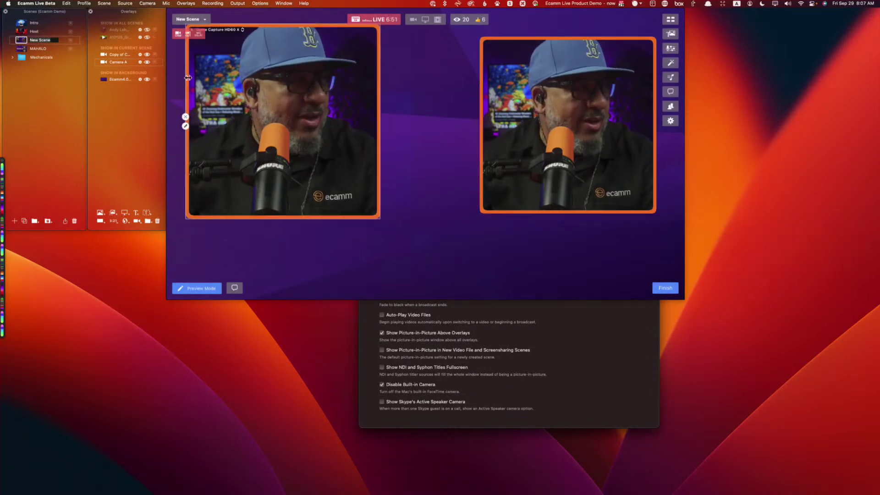
left_click(35, 32)
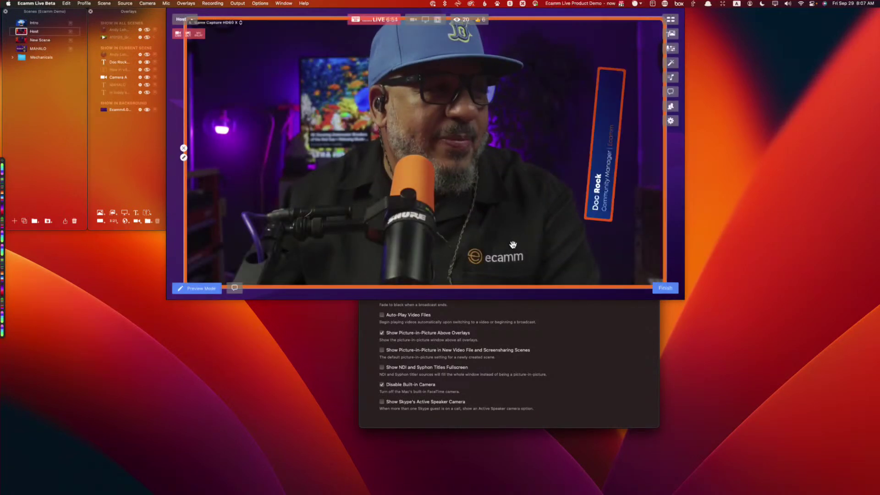
left_click(590, 401)
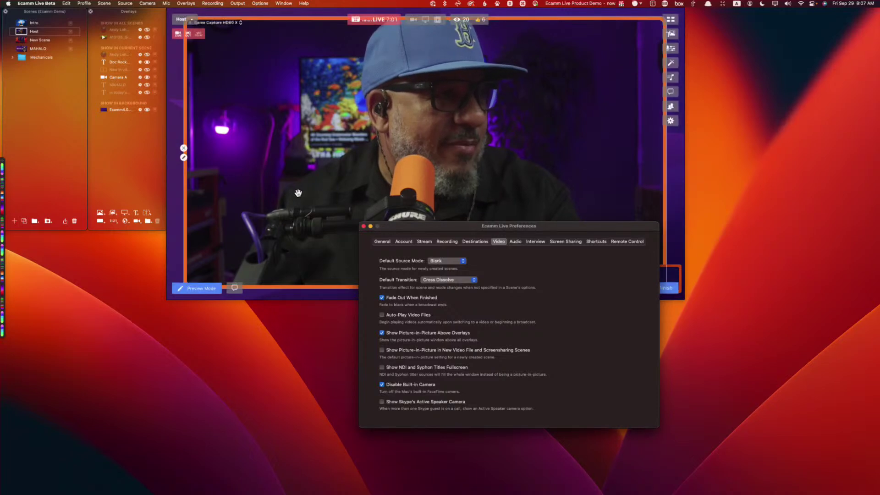
- Close the preferences and delete the hidden "New in v4", MAHALO and "In today's" text overlays from the Host scene
left_click(363, 226)
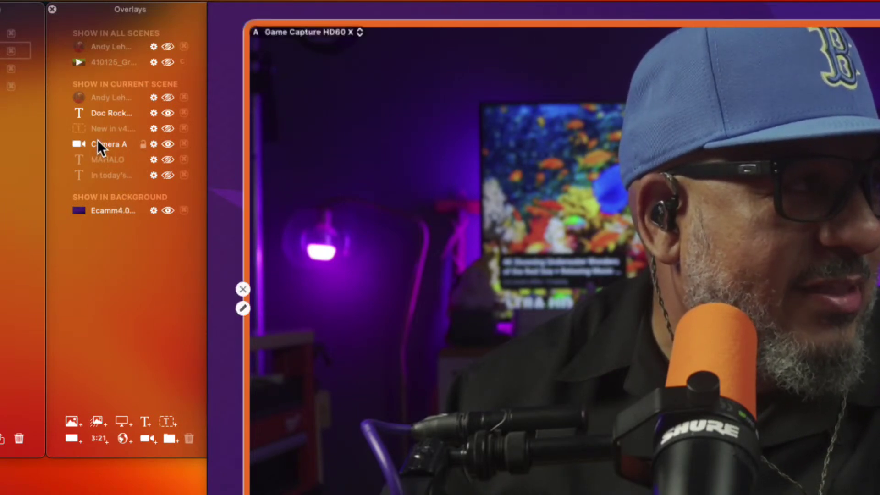
left_click(103, 126)
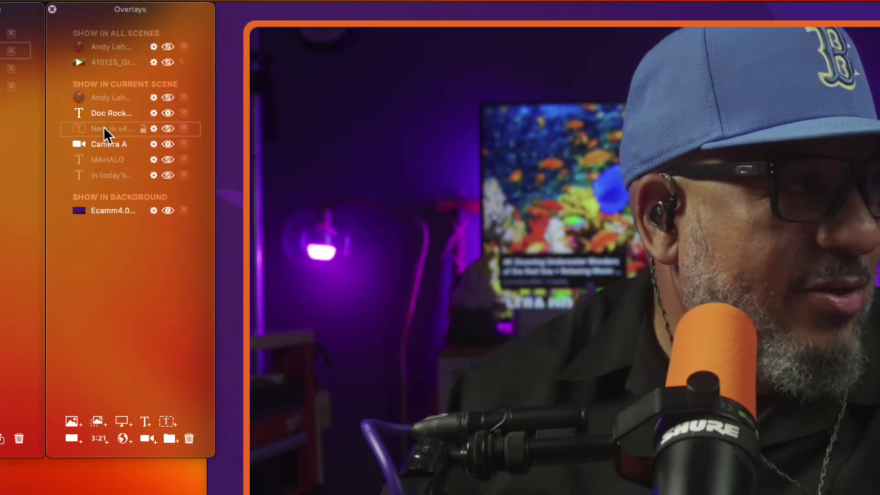
left_click(187, 438)
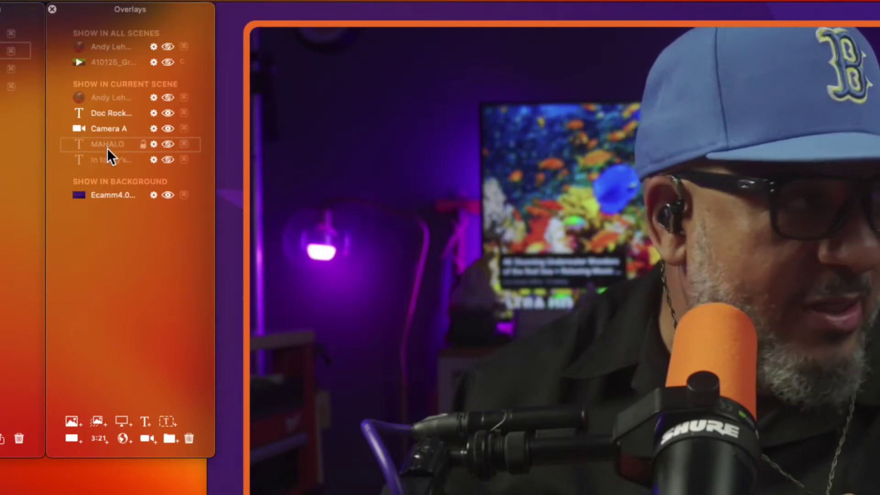
left_click(107, 156, "shift")
left_click(190, 437)
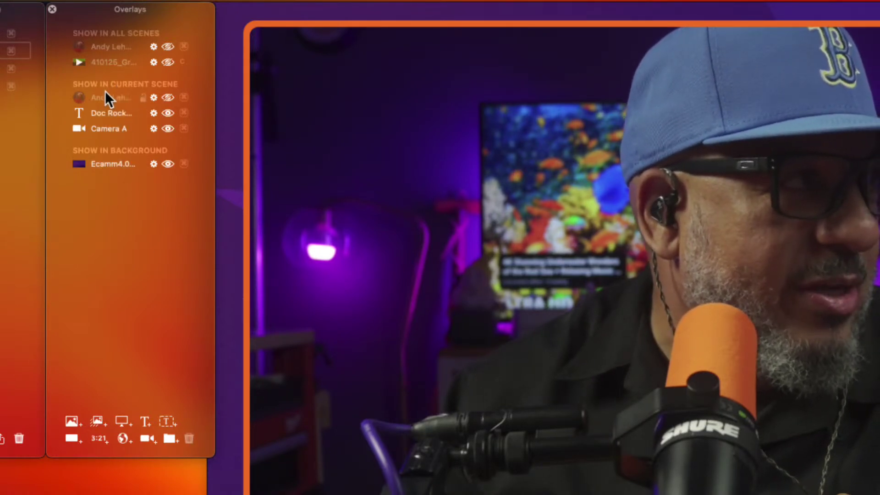
- Delete both hidden viewer comment overlays, the one shown in all scenes and the one in the current scene
left_click(114, 48)
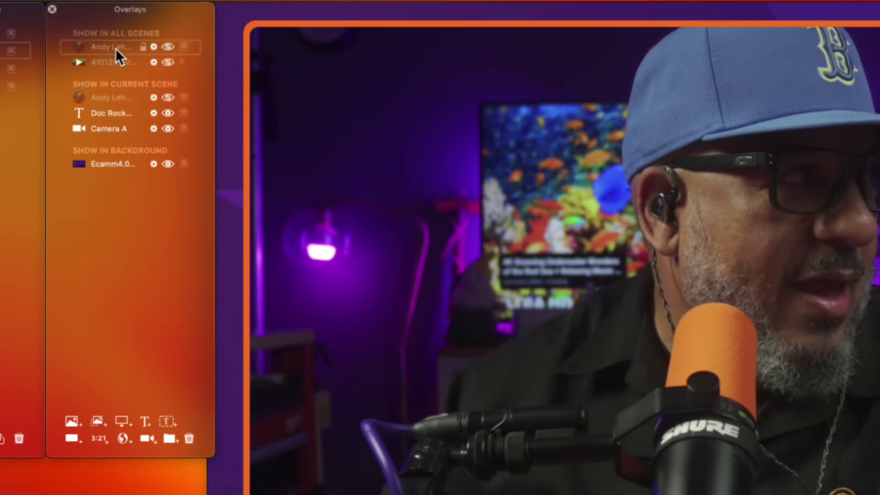
left_click(190, 439)
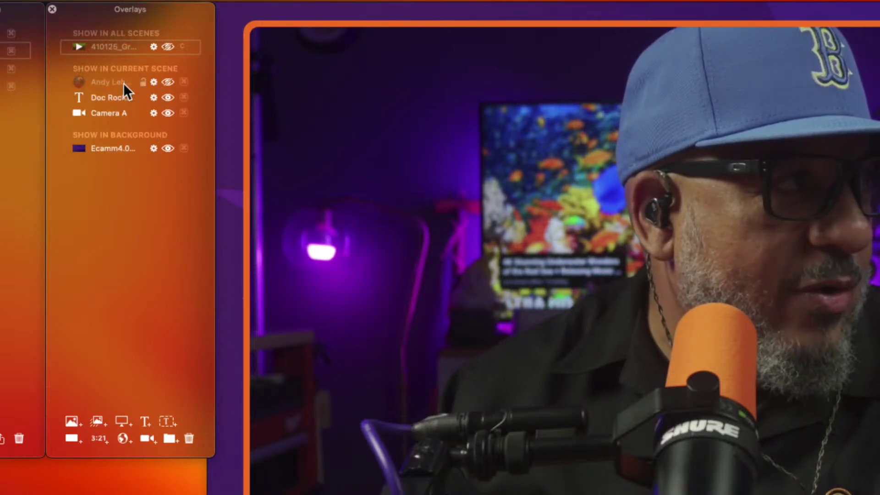
left_click(106, 82)
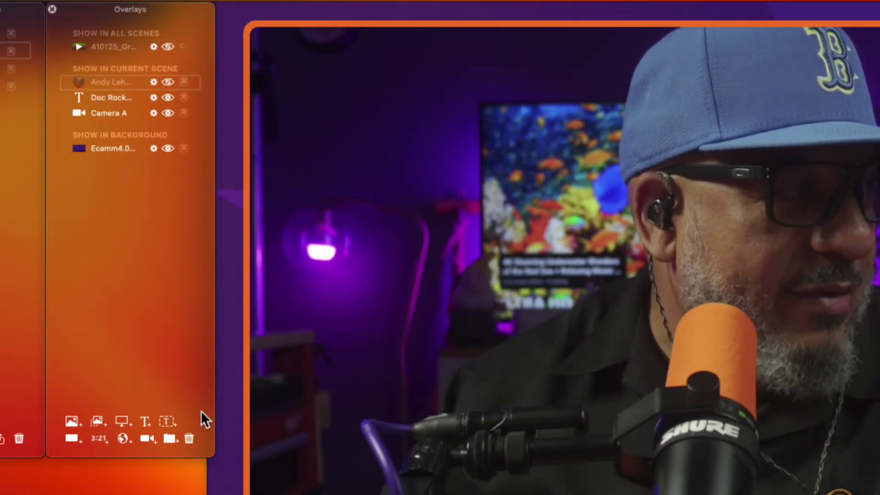
left_click(189, 438)
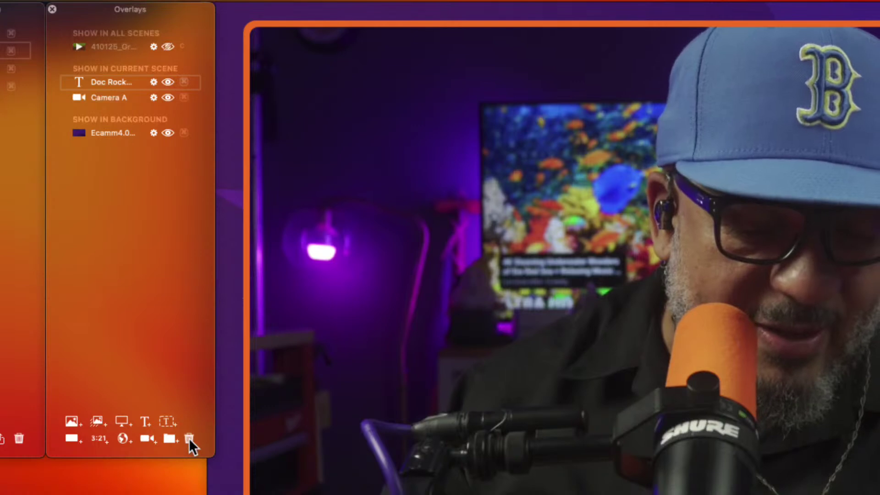
- Delete the remaining viewer comment overlay from the Host scene
key("super+z")
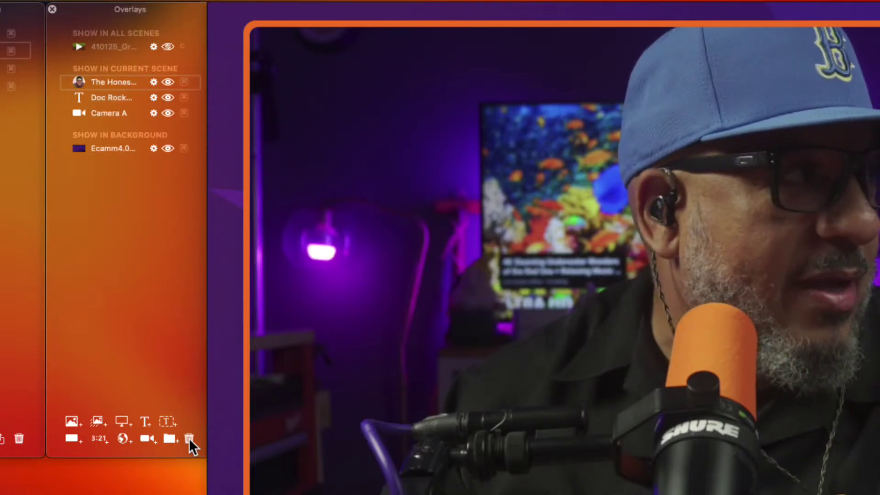
key("super+alt+8")
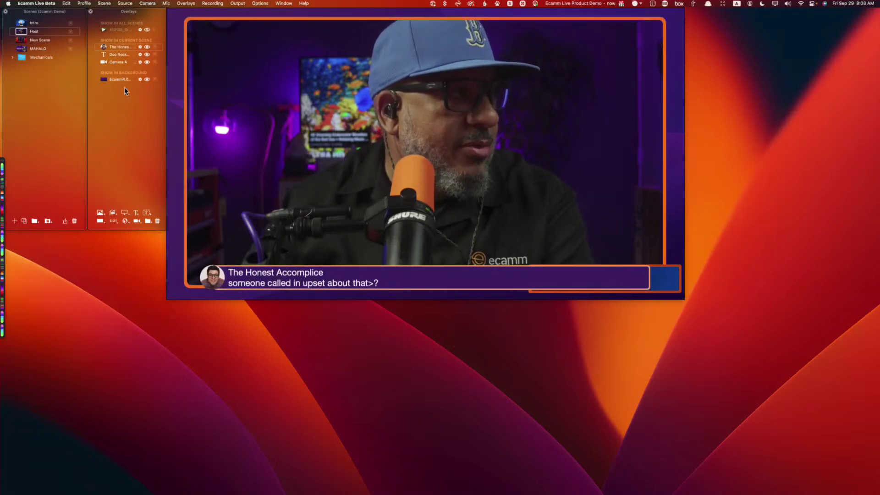
left_click(156, 221)
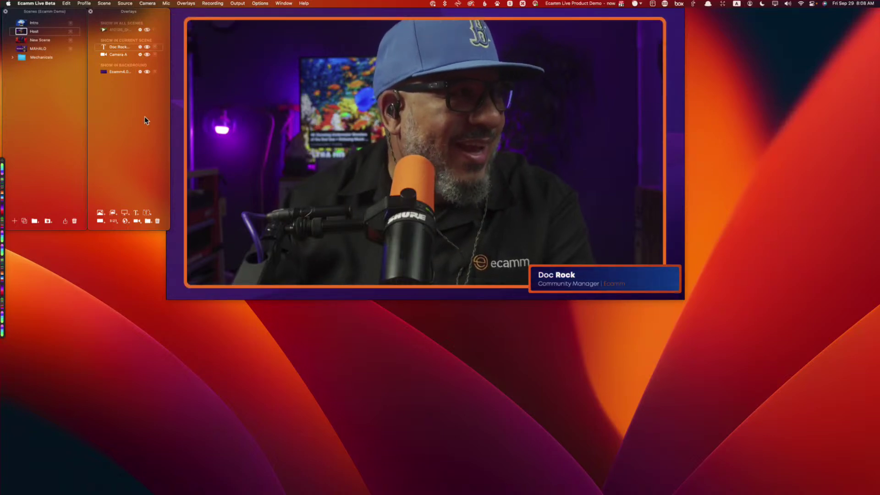
- Shift the main video window clear of the overlay list and open the Comments & Reactions window
mouse_move(268, 11)
left_mouse_down()
mouse_move(282, 12)
mouse_move(271, 12)
left_mouse_up()
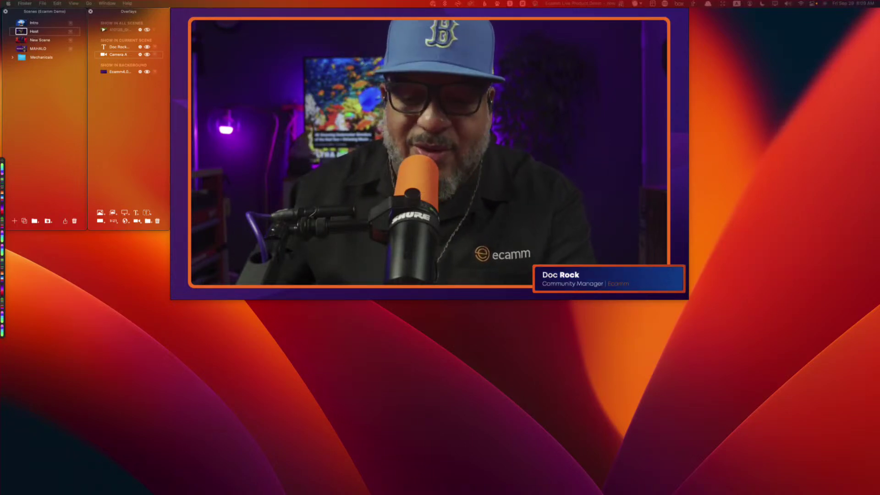
key("super+BackSpace")
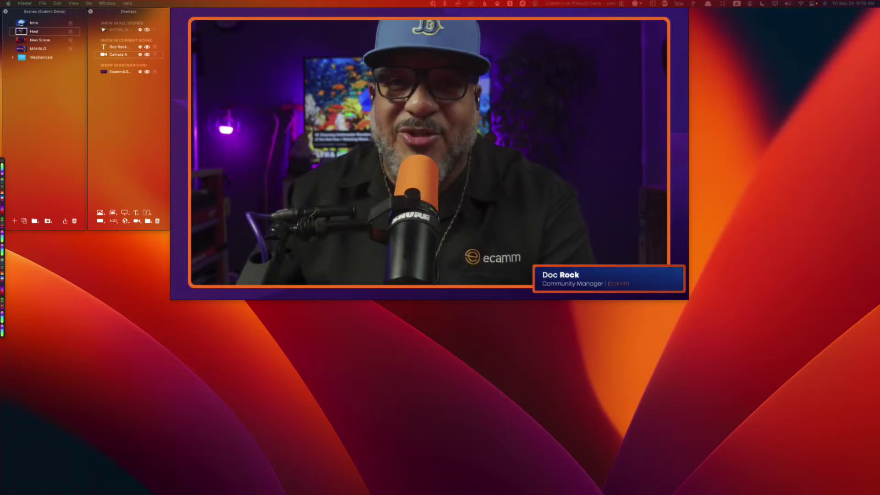
mouse_move(552, 224)
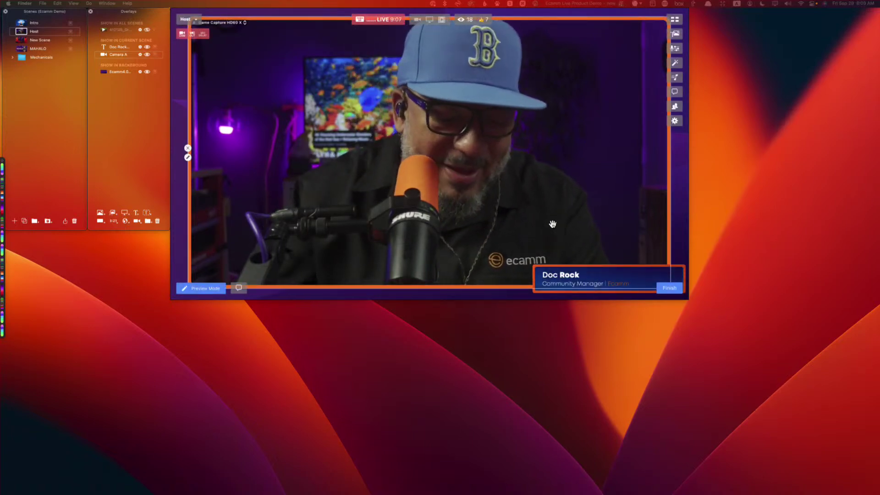
left_click(675, 107)
left_click(675, 107)
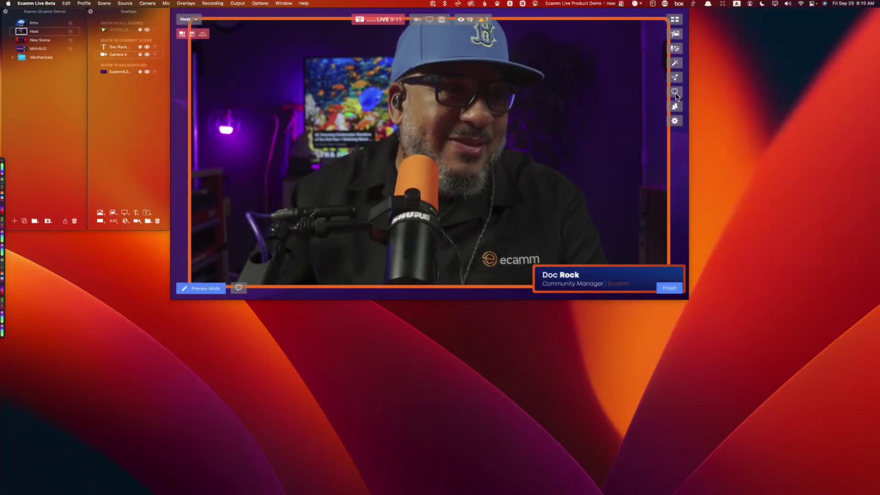
left_click(674, 92)
scroll(328, 450, "up", 1)
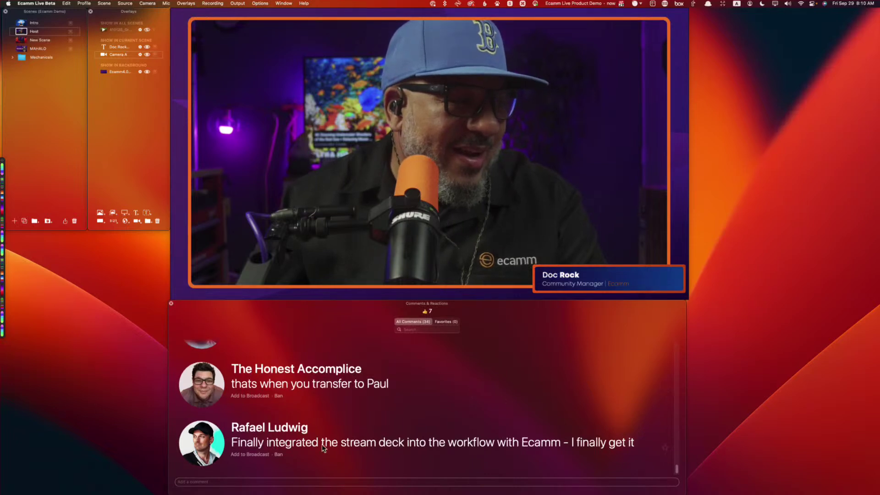
- Broadcast the viewer comment about integrating the stream deck, and replace it with the comment "Loving the latest updates to Ecamm!"
left_click(201, 442)
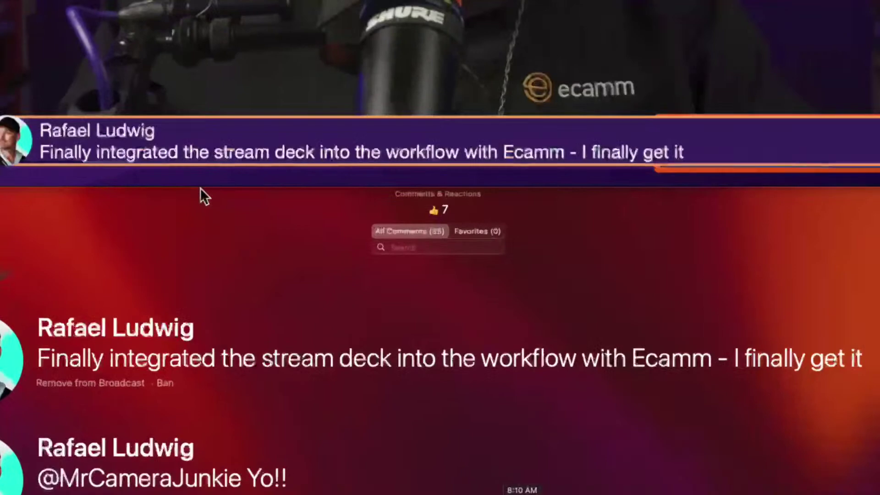
mouse_move(270, 256)
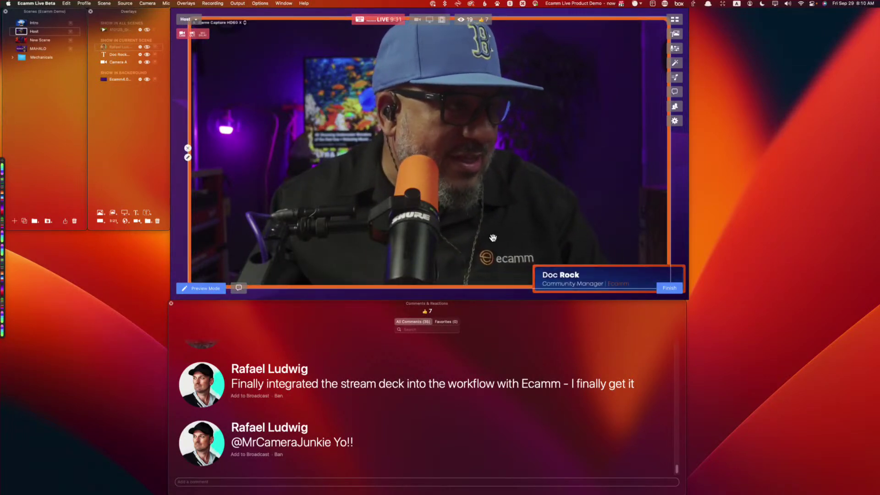
scroll(451, 387, "up", 8)
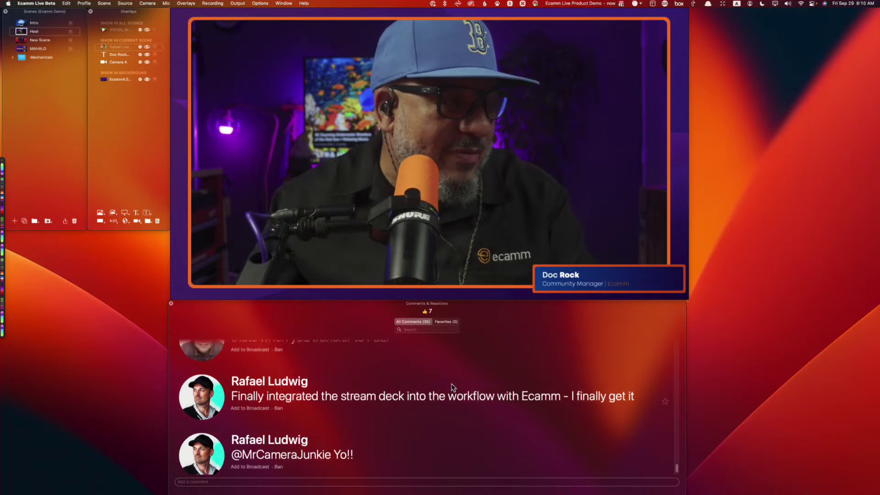
scroll(453, 387, "up", 2)
scroll(454, 387, "down", 1)
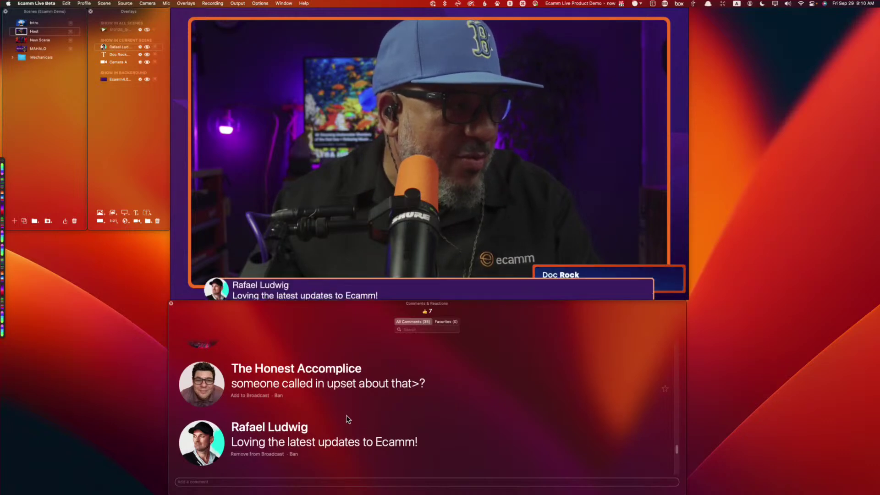
- Look back through the earlier viewer comments and return to the newest ones
scroll(347, 418, "up", 3)
scroll(347, 419, "up", 3)
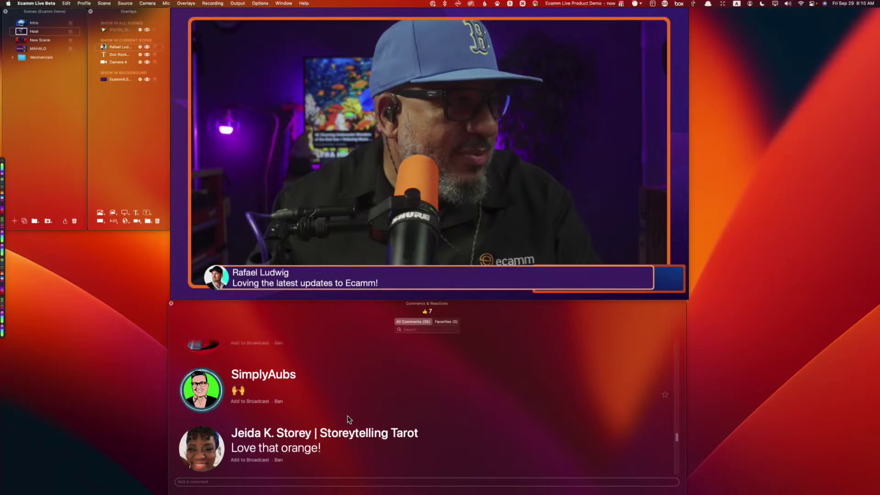
scroll(347, 419, "up", 1)
scroll(347, 419, "up", 4)
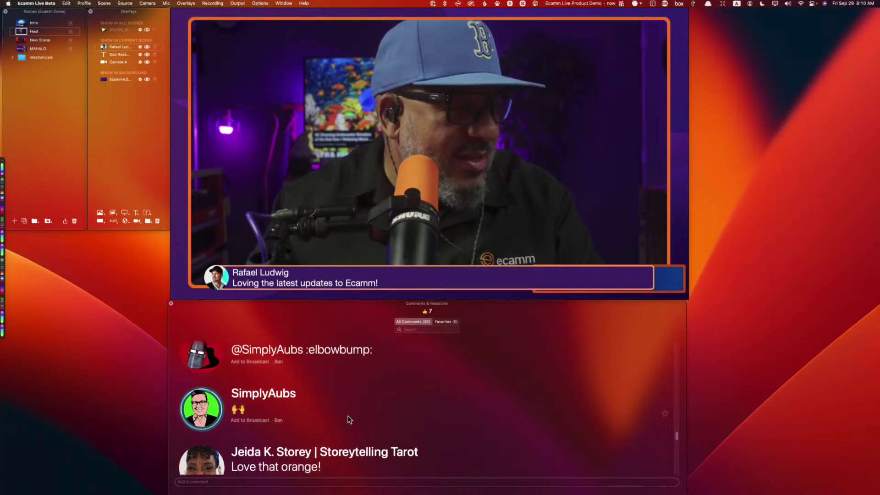
scroll(348, 419, "up", 10)
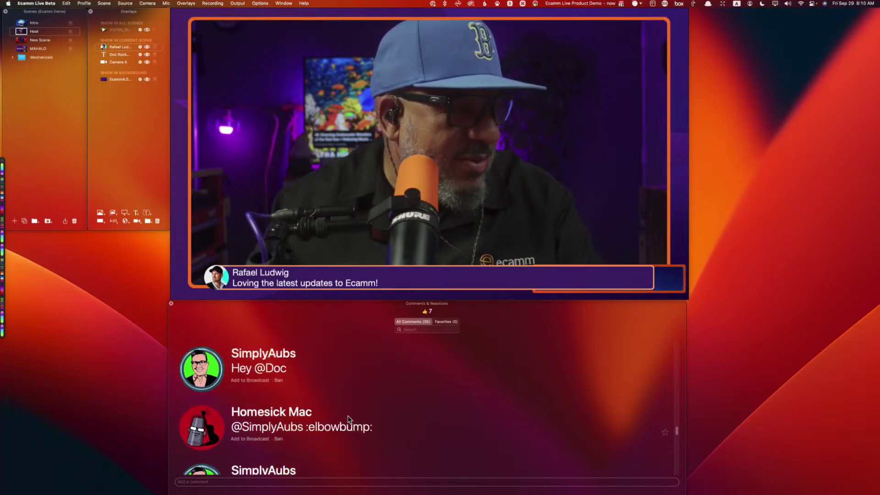
scroll(347, 419, "down", 15)
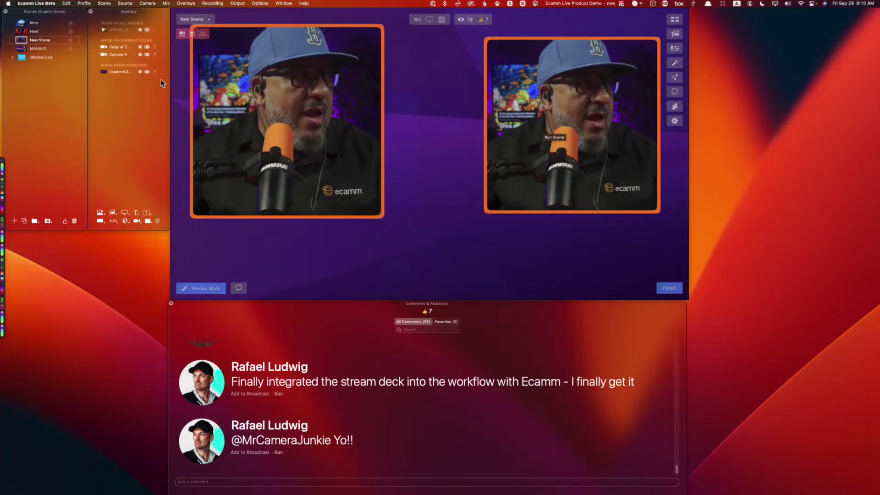
- Hide the background image in New Scene and place Untitled design.png from the Downloads folder behind both camera overlays
left_click(146, 72)
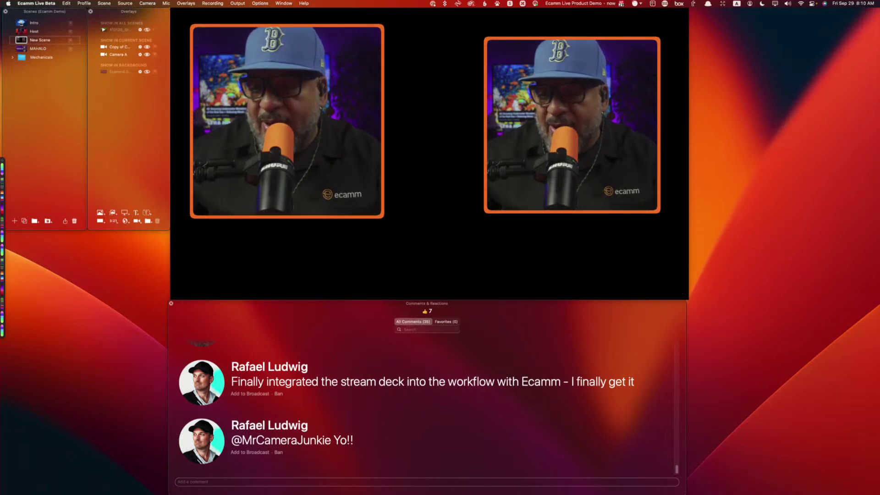
key("super+Tab")
left_click_drag(618, 225, 686, 321)
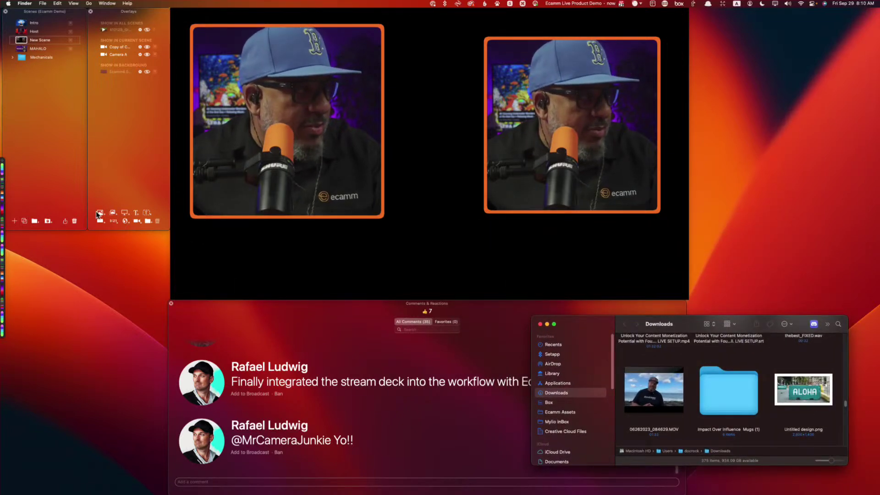
key("super")
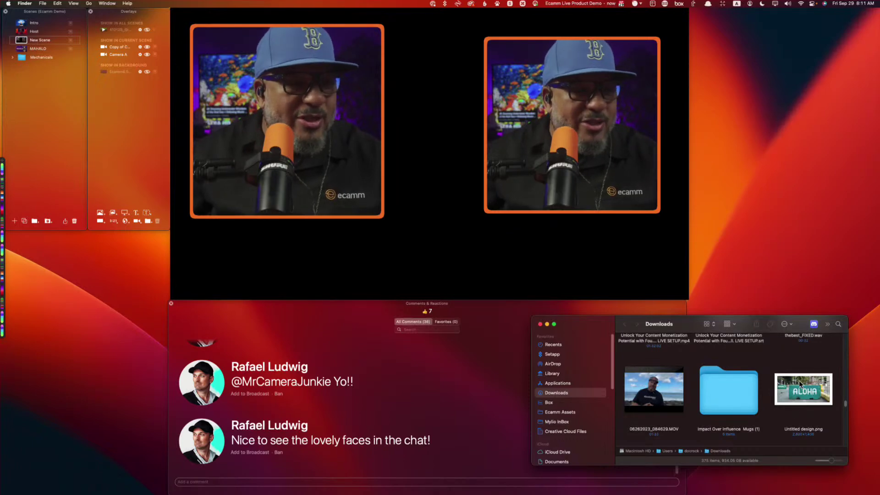
left_click_drag(814, 393, 421, 243)
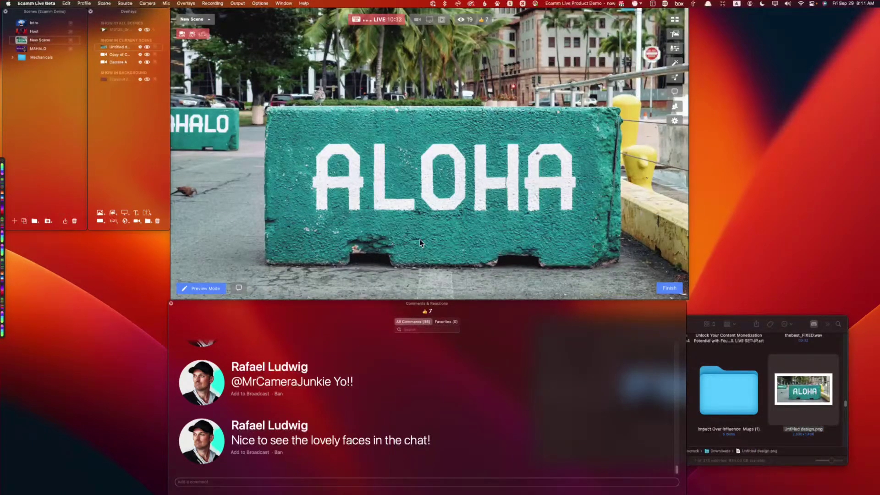
left_click_drag(111, 50, 116, 65)
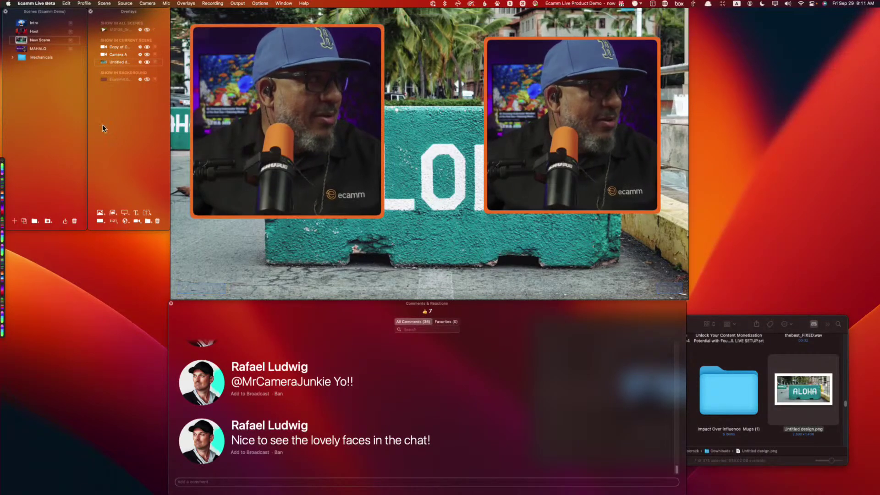
- Add another blank scene, and delete the Untitled design image overlay from the two-camera scene
left_click(14, 220)
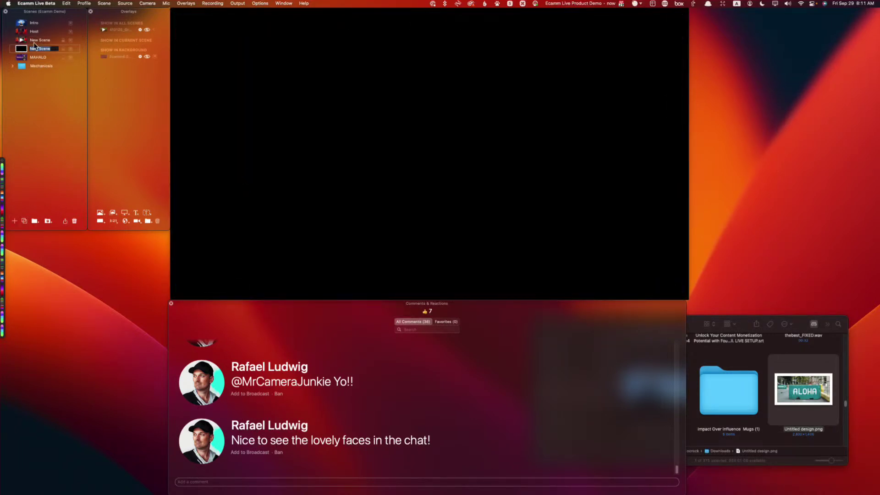
left_click(21, 40)
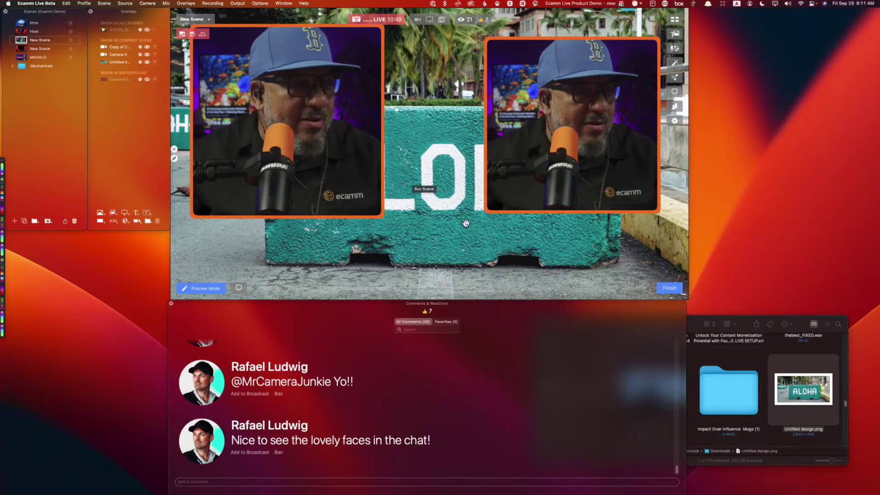
mouse_move(115, 62)
left_mouse_down()
mouse_move(120, 51)
mouse_move(119, 70)
mouse_move(120, 40)
mouse_move(119, 68)
left_mouse_up()
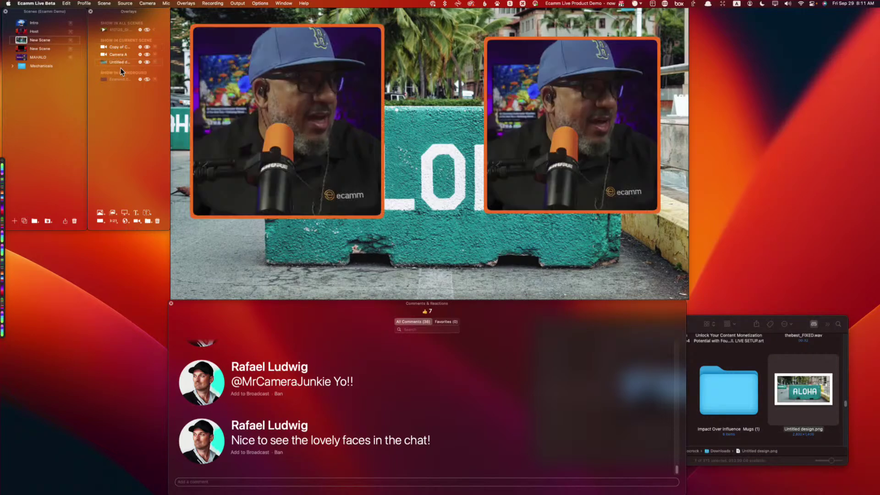
left_click(158, 219)
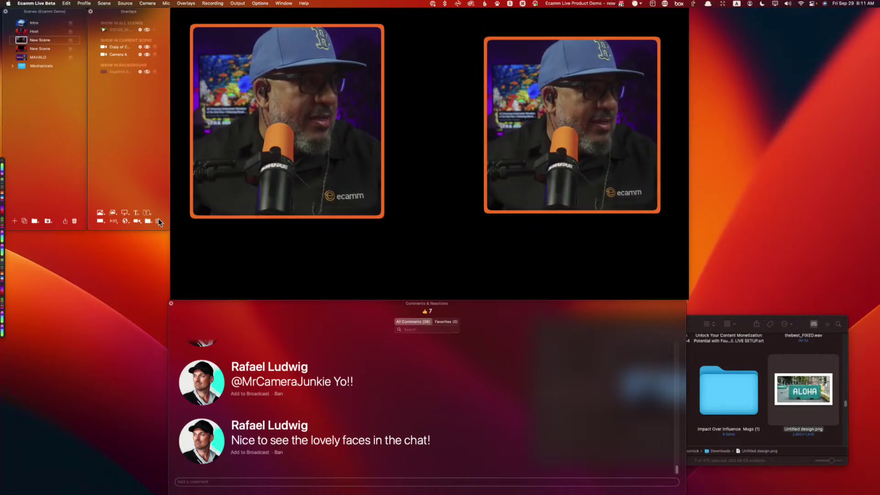
- Place 27580.png from the Ecamm Assets folder in the two-camera scene and make it a background overlay shared by the scenes
left_click(774, 438)
scroll(773, 438, "down", 10)
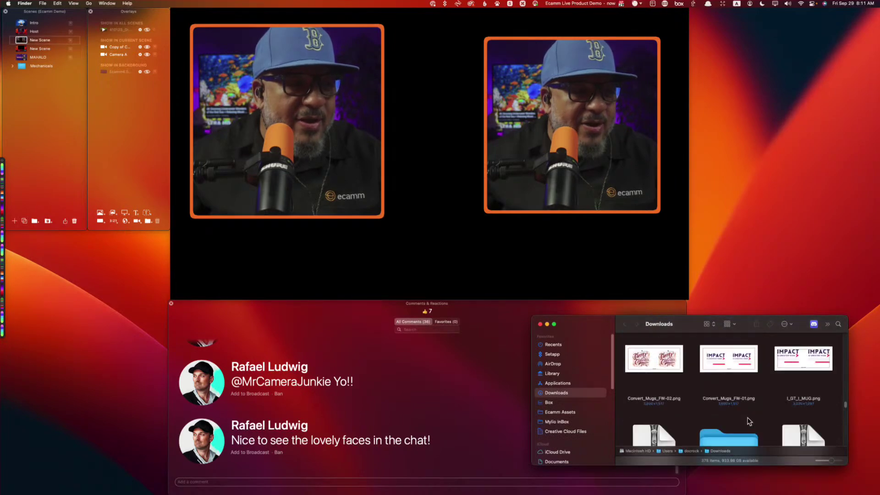
scroll(747, 420, "down", 6)
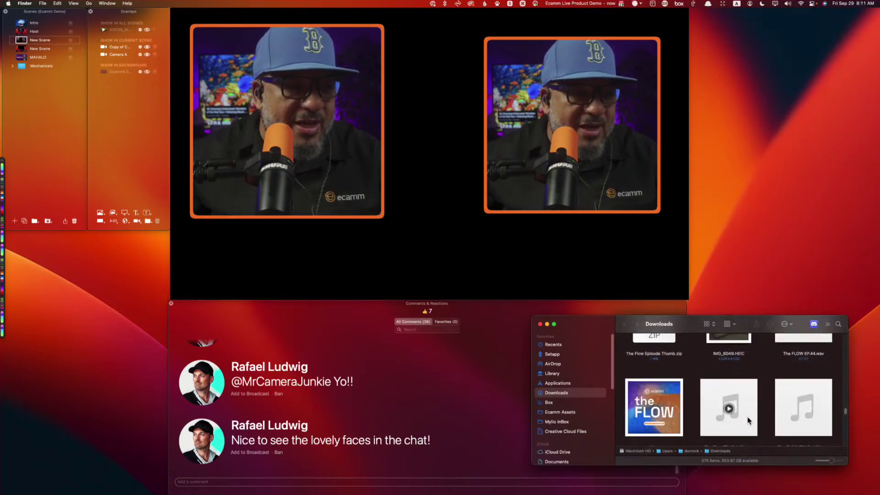
scroll(748, 420, "down", 8)
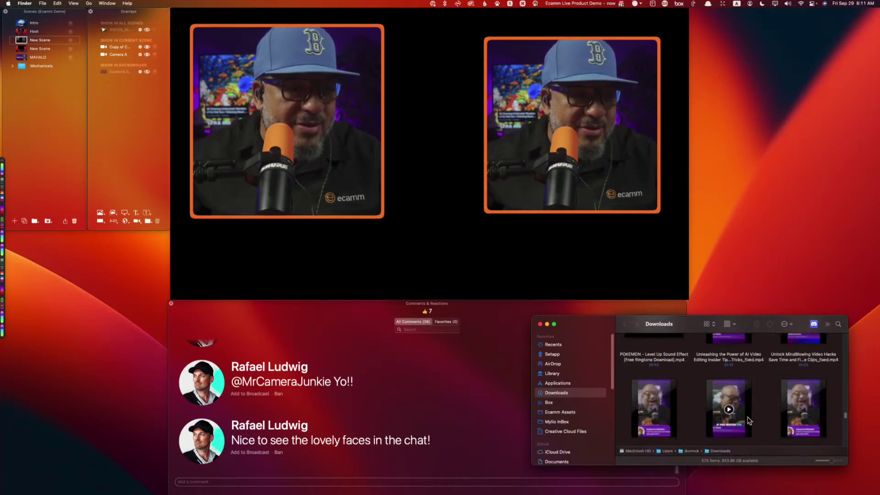
scroll(733, 412, "down", 2)
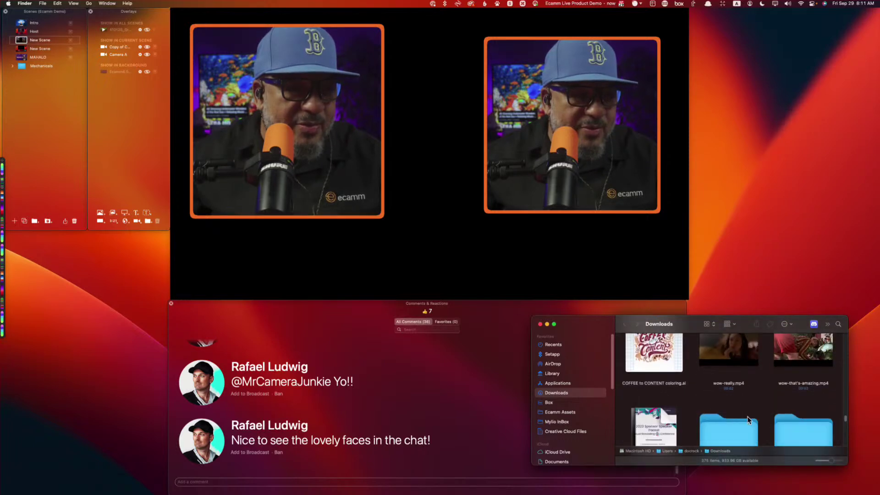
left_click(572, 412)
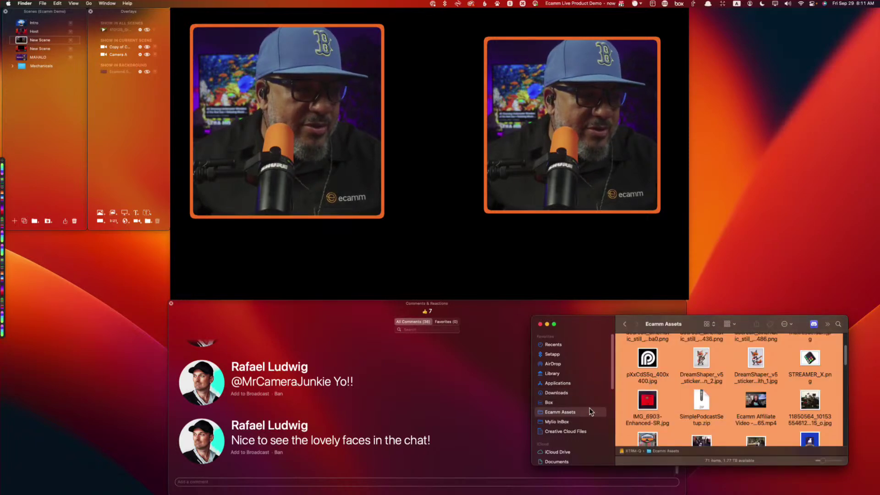
scroll(760, 412, "up", 3)
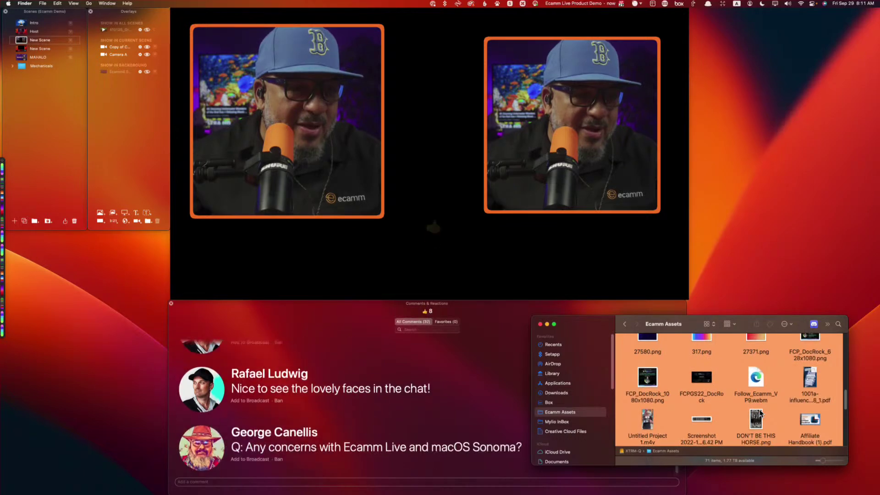
left_click_drag(645, 350, 376, 238)
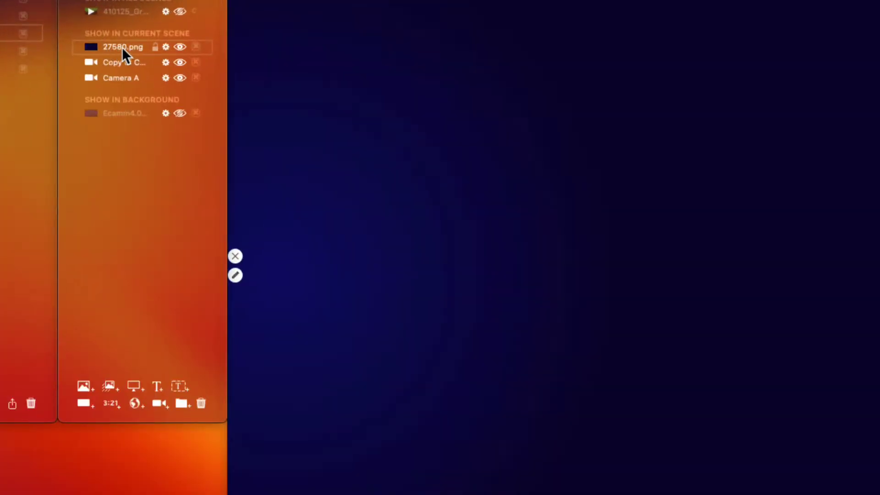
left_click_drag(118, 49, 122, 101)
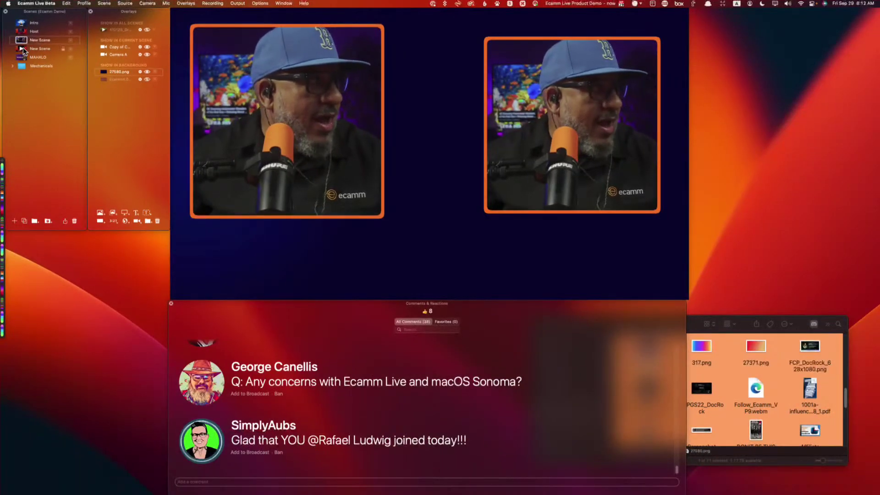
- Switch between the two new scenes to compare how the shared background appears in each
left_click(23, 50)
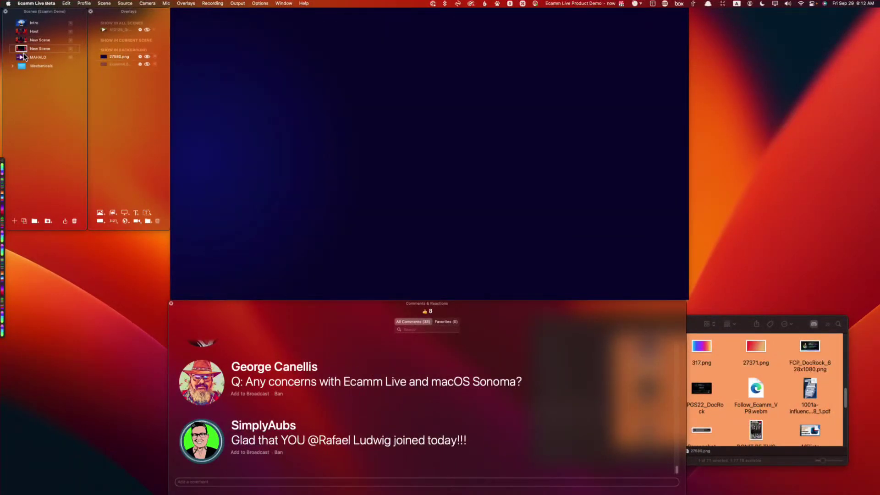
left_click(22, 42)
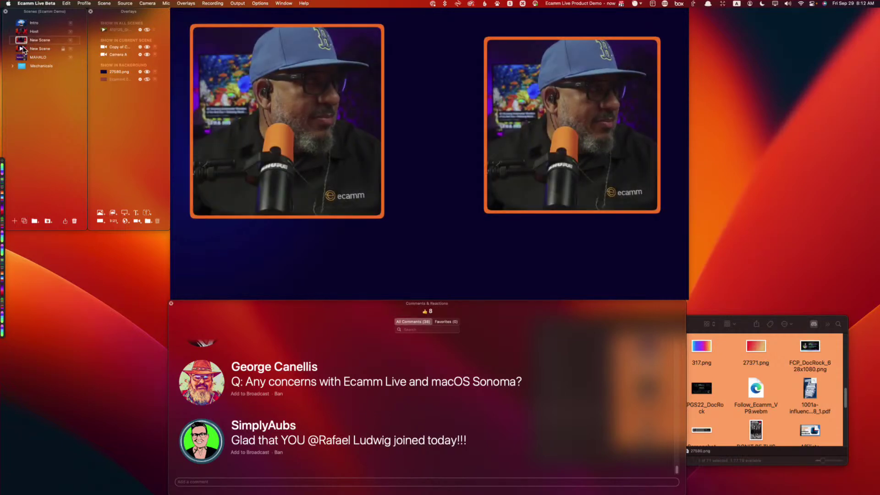
left_click(23, 48)
- Add the 497173_Shapes moving waves video from the Ecamm Assets folder to the background overlays, above 27580.png
left_click(751, 388)
scroll(721, 388, "up", 3)
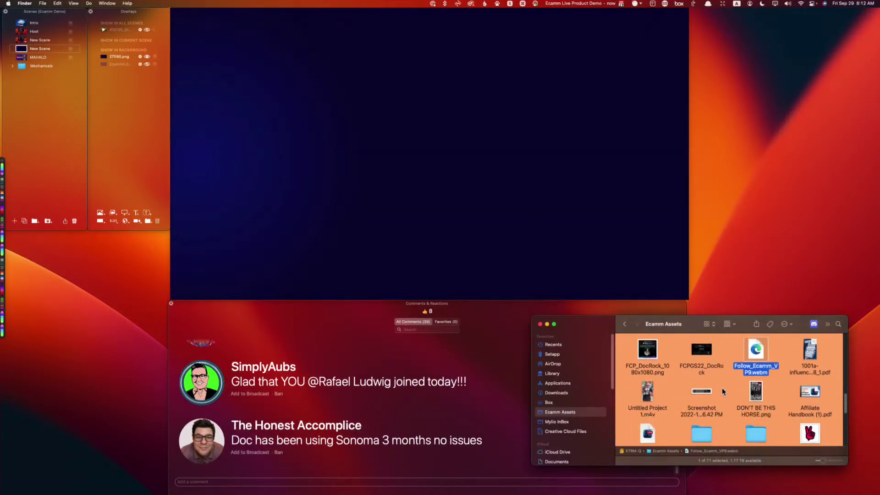
left_click_drag(701, 352, 137, 58)
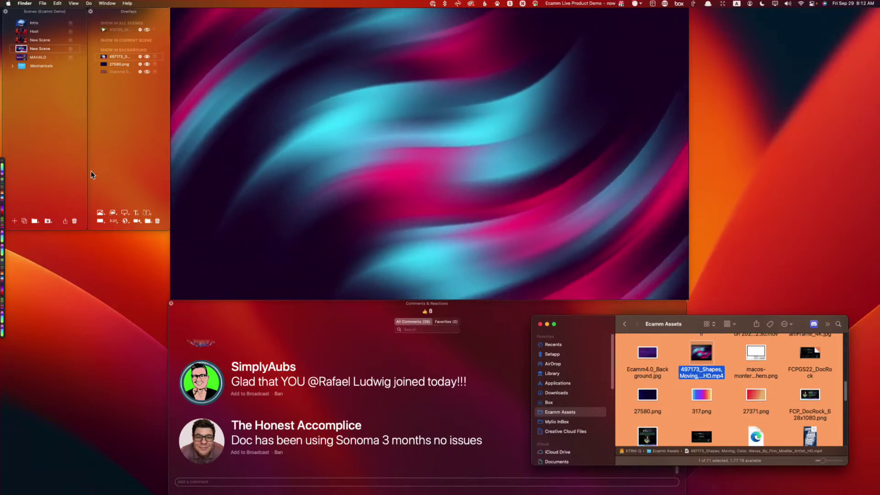
mouse_move(266, 166)
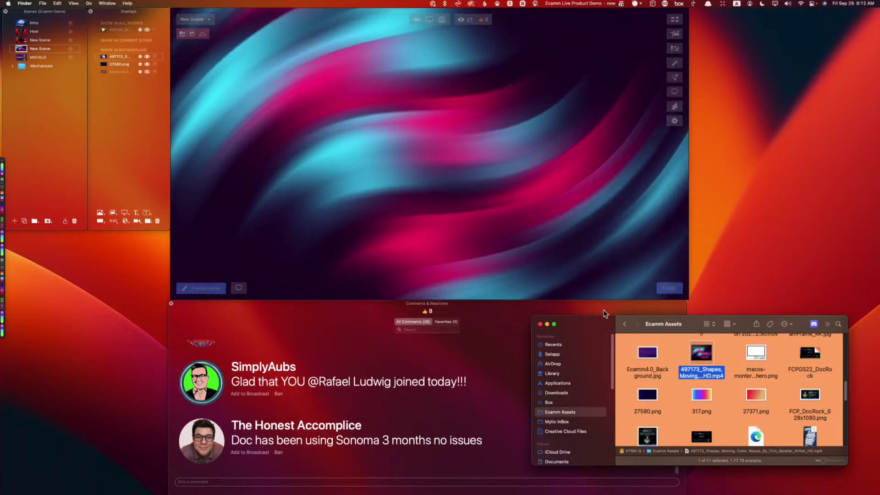
- Delete the moving waves video and 27580.png from the background overlays
left_click(99, 65)
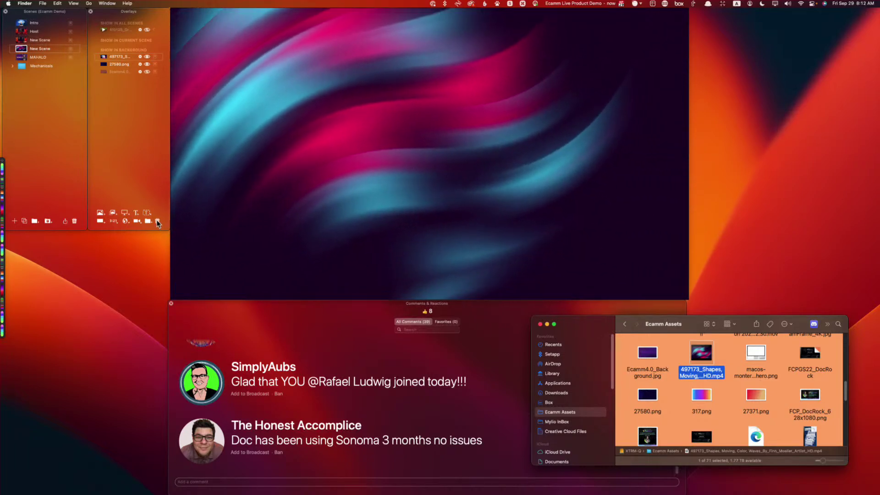
left_click(157, 221)
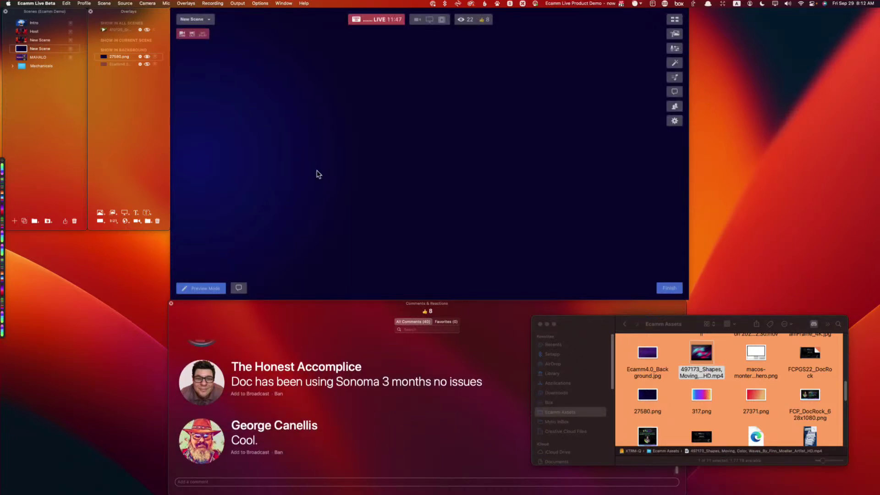
left_click(157, 221)
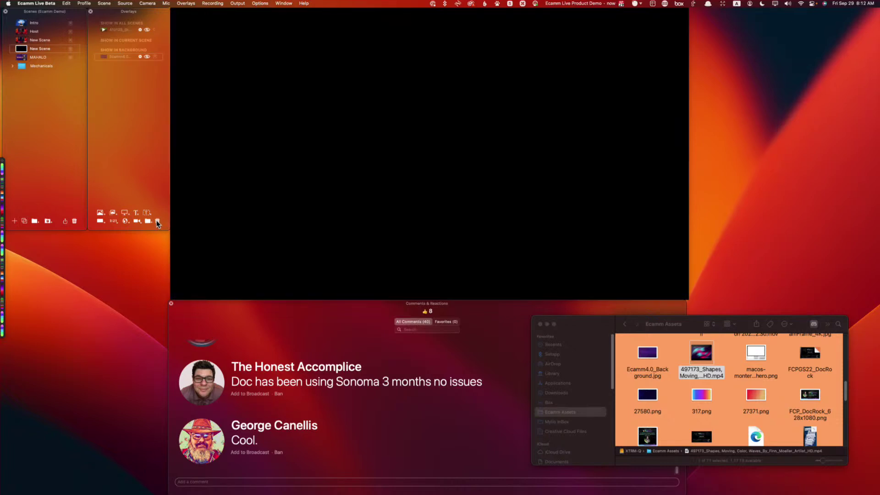
- Show the Ecamm4.0 background image and switch back to the two-camera scene
left_click(147, 57)
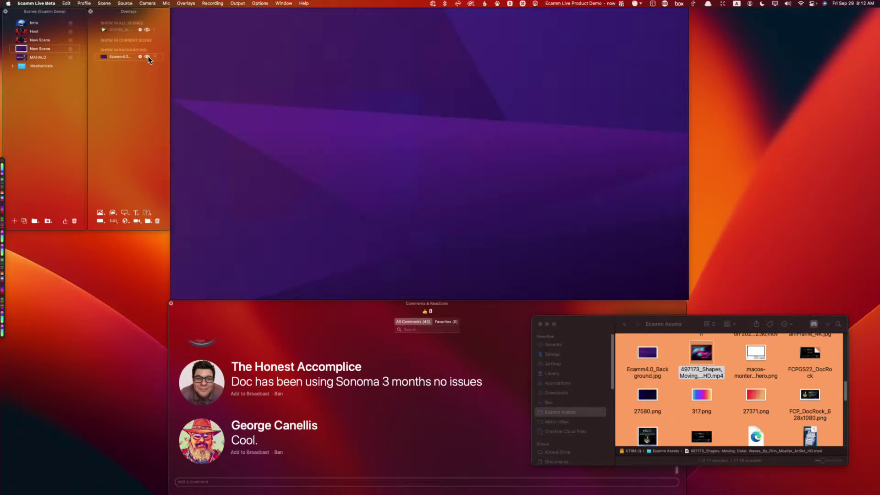
left_click(24, 41)
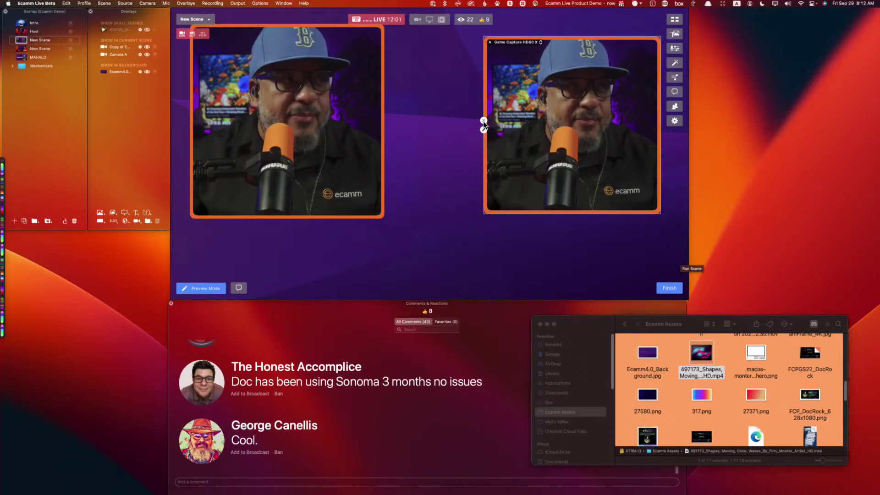
- Delete the copied camera overlay from the two-camera scene, keeping only Camera A
left_click(483, 120)
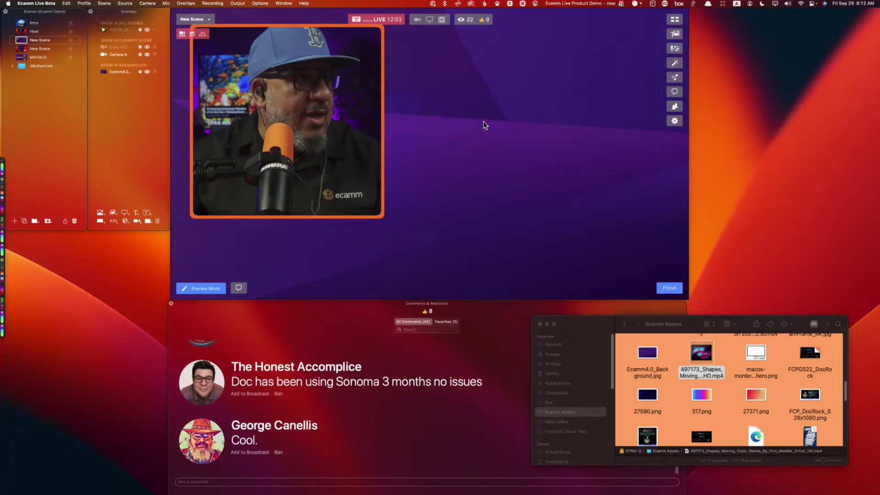
left_click(125, 48)
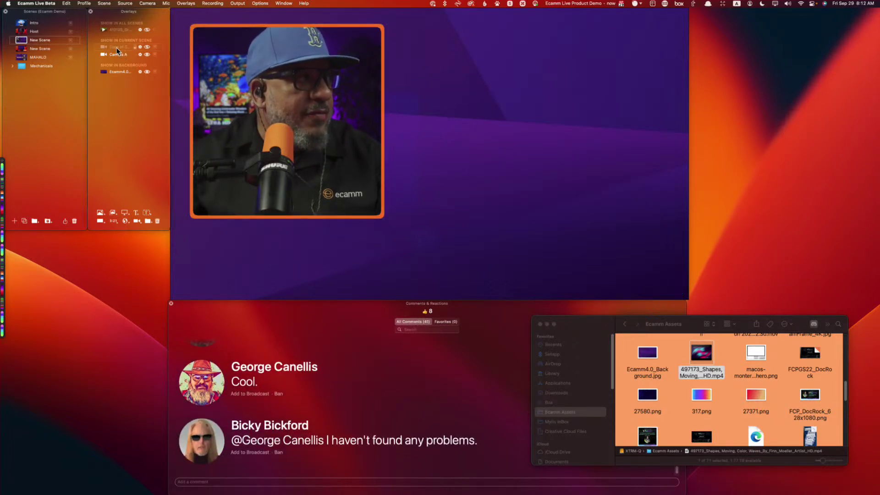
left_click(157, 221)
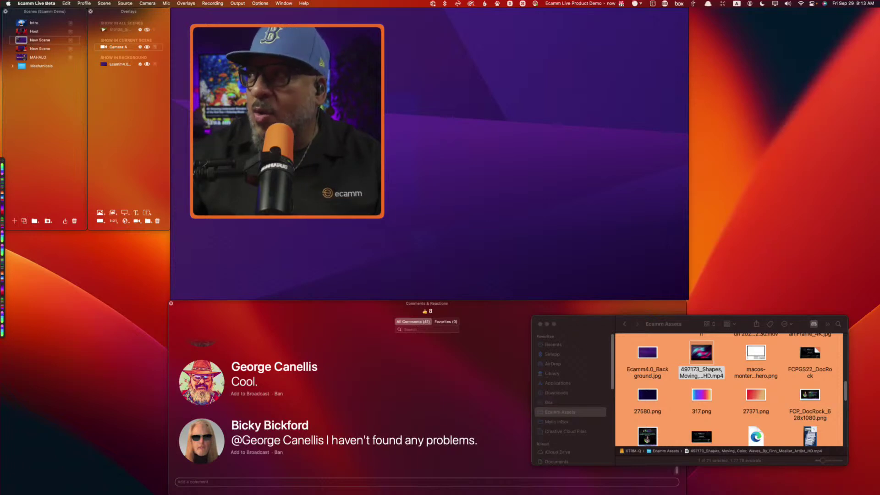
- Place the Podfest guest speaker image beside Camera A, size it to fill most of the frame height, and nudge Camera A right
left_click_drag(462, 115, 524, 193)
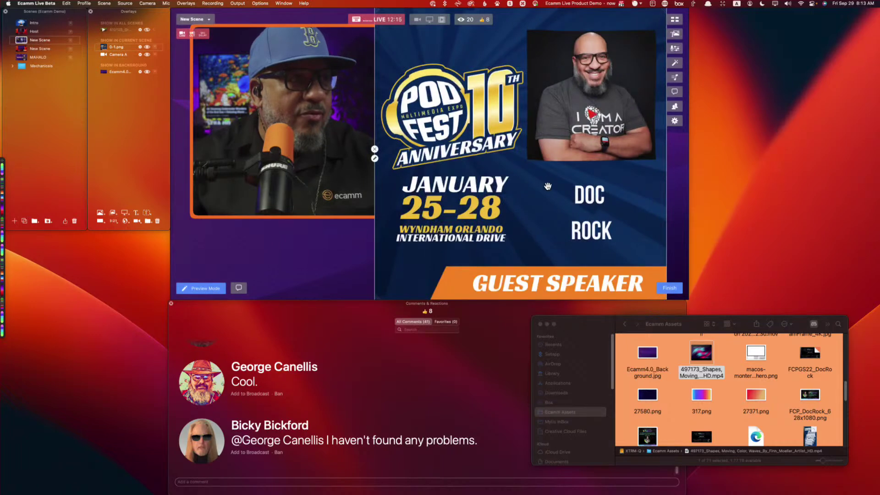
scroll(547, 185, "down", 5)
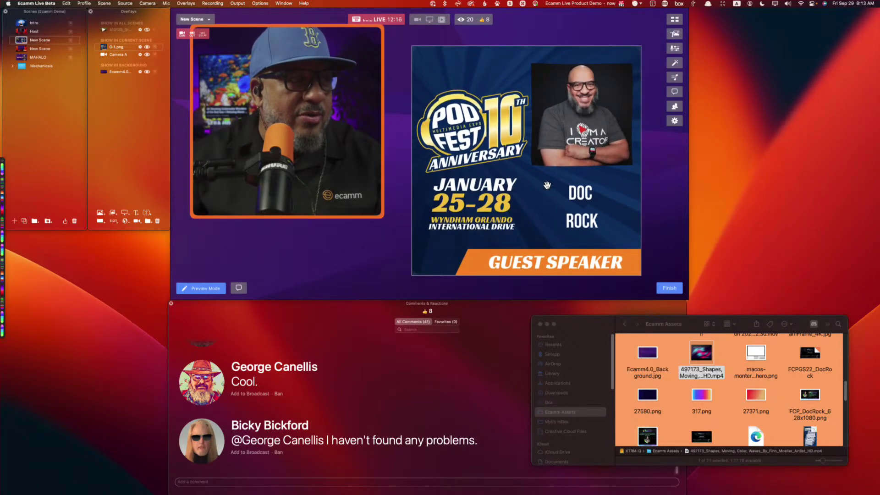
left_click_drag(563, 180, 577, 170)
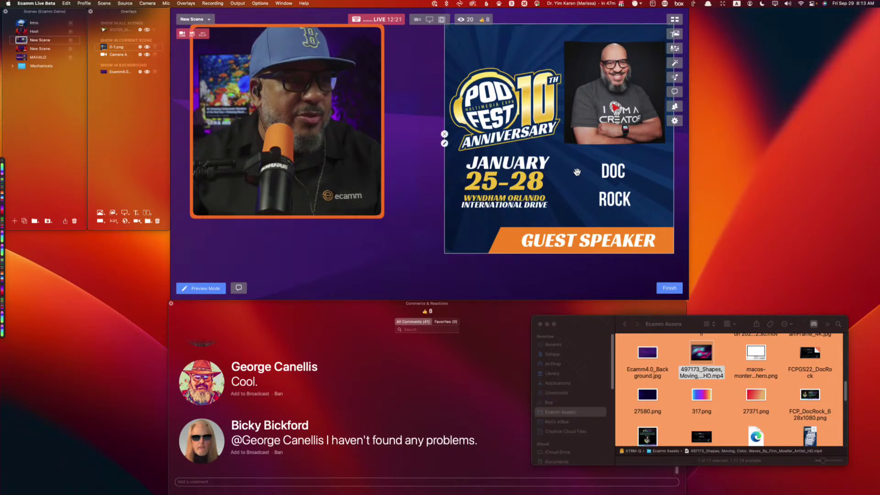
left_click_drag(445, 251, 415, 281)
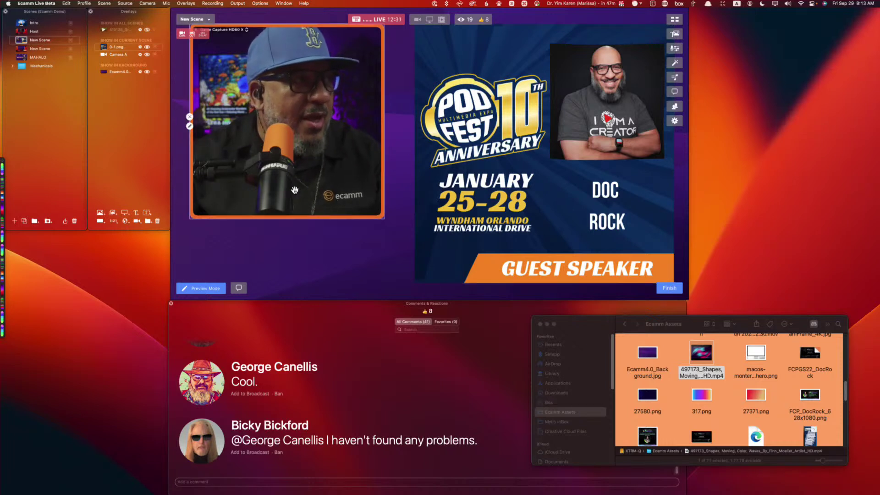
left_click_drag(282, 176, 289, 176)
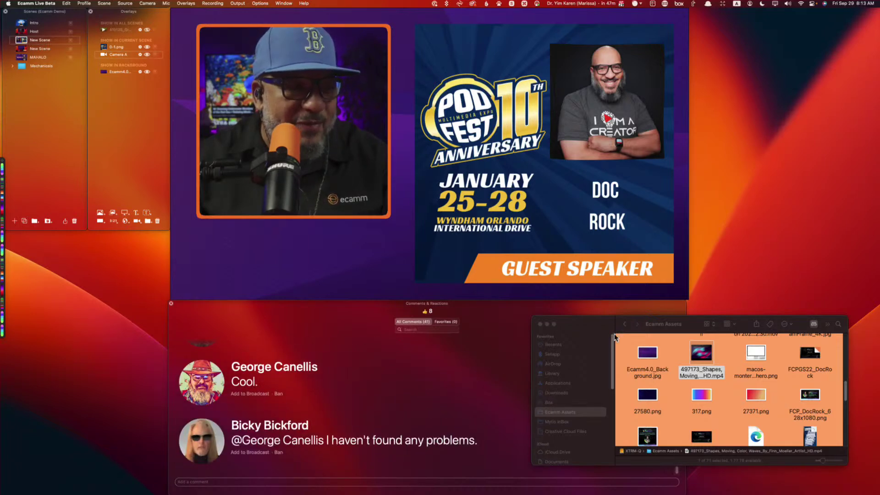
- Hide the Podfest guest speaker image and add the viewer comment about audio Denoise to the broadcast
mouse_move(481, 167)
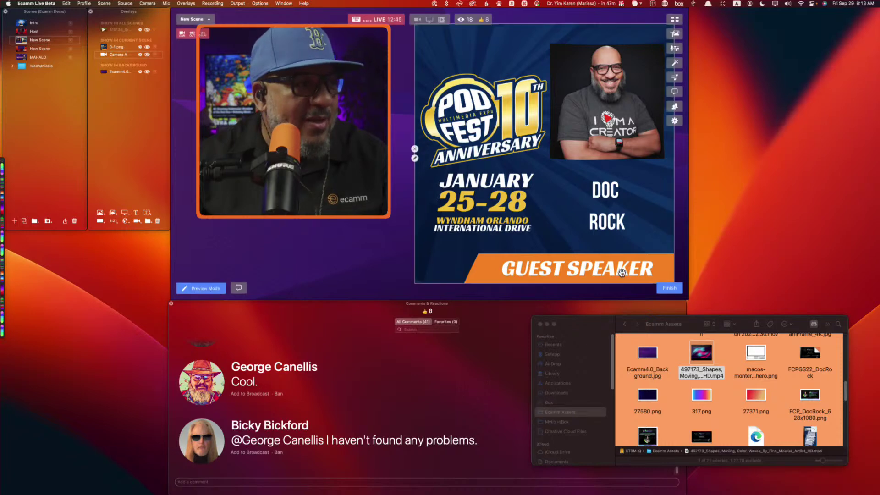
left_click(415, 150)
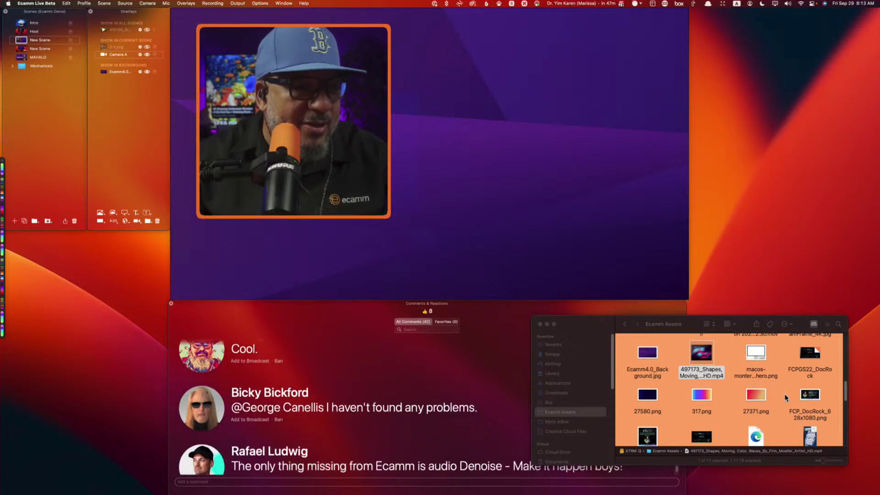
scroll(784, 395, "up", 3)
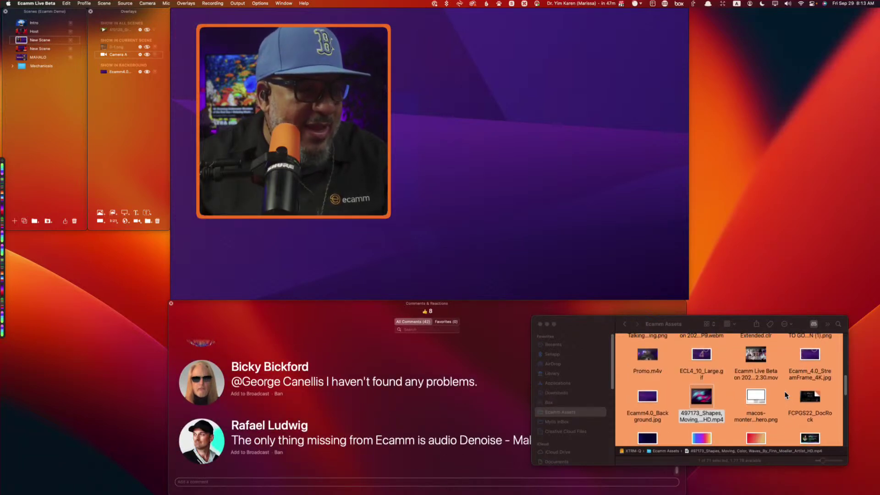
scroll(785, 395, "up", 1)
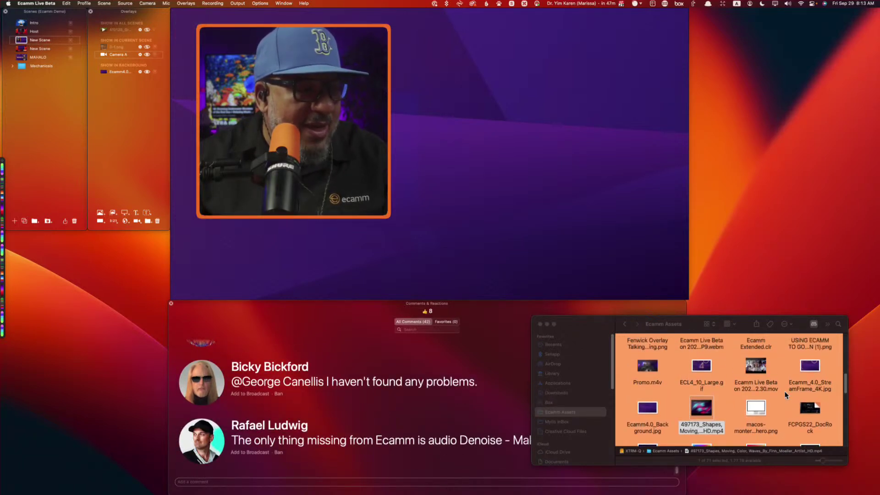
left_click(203, 441)
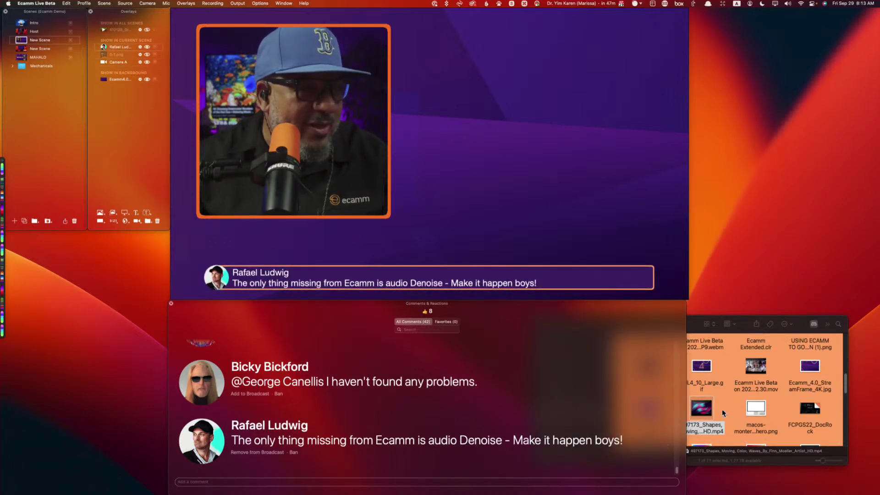
- Find STREAMER_X.png in the Ecamm Assets folder and add it as an image overlay to the current scene
scroll(779, 408, "up", 1)
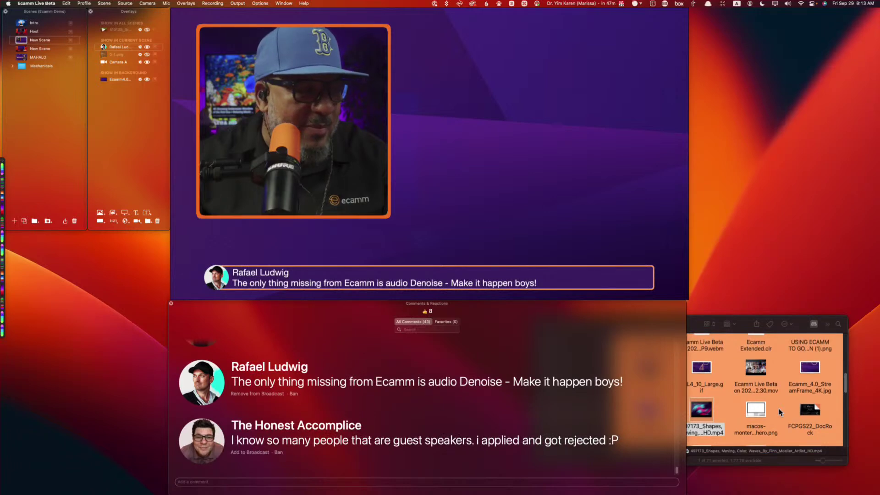
left_click(784, 406)
scroll(781, 408, "up", 2)
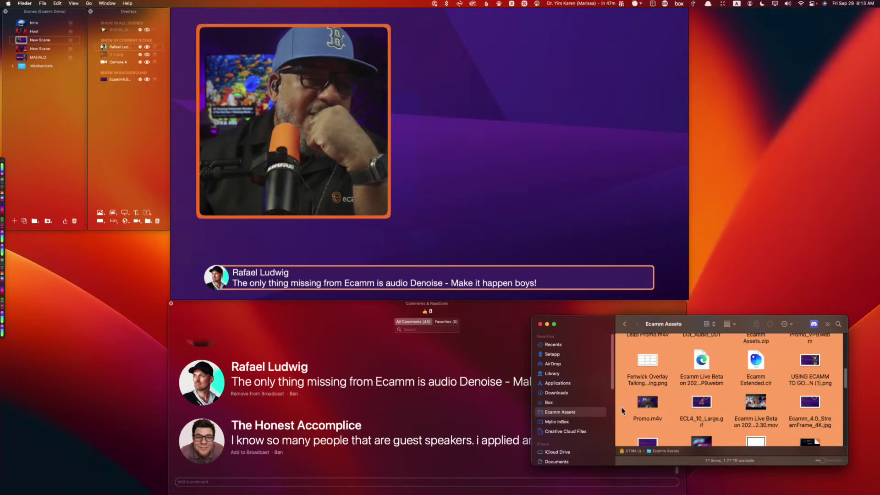
scroll(732, 382, "up", 2)
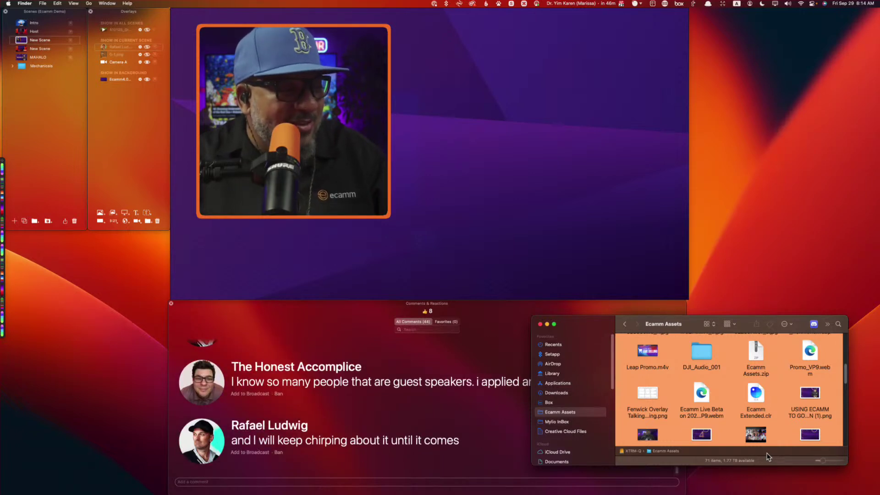
scroll(740, 385, "up", 3)
scroll(740, 388, "up", 2)
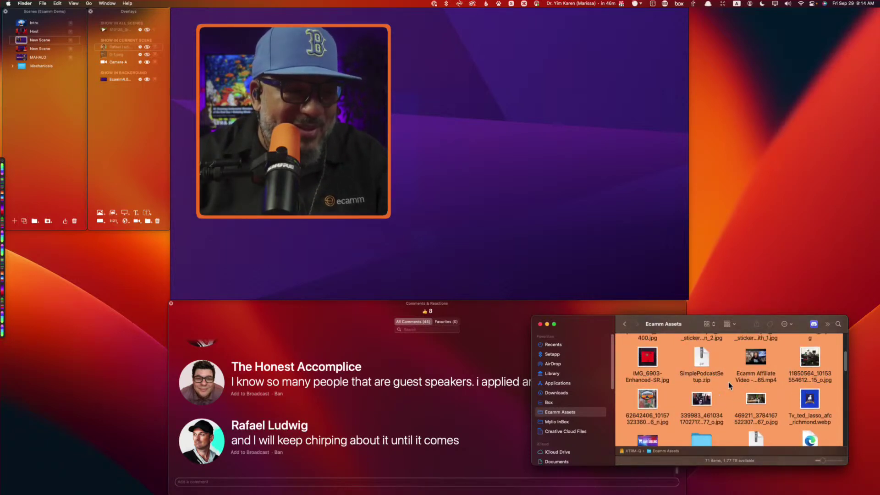
scroll(717, 379, "up", 2)
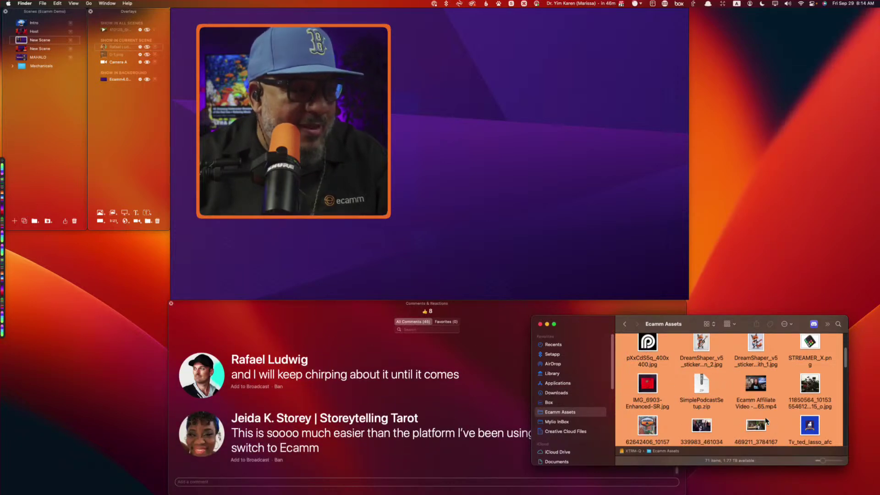
scroll(690, 374, "up", 2)
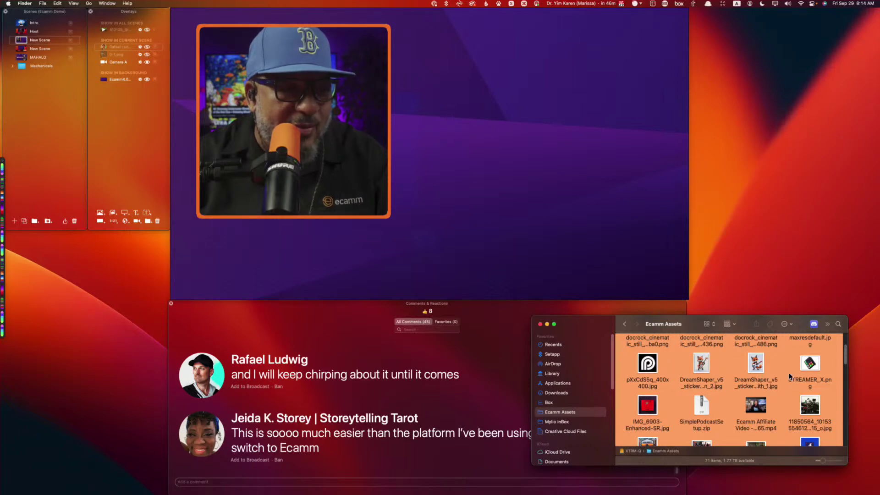
left_click_drag(810, 362, 570, 240)
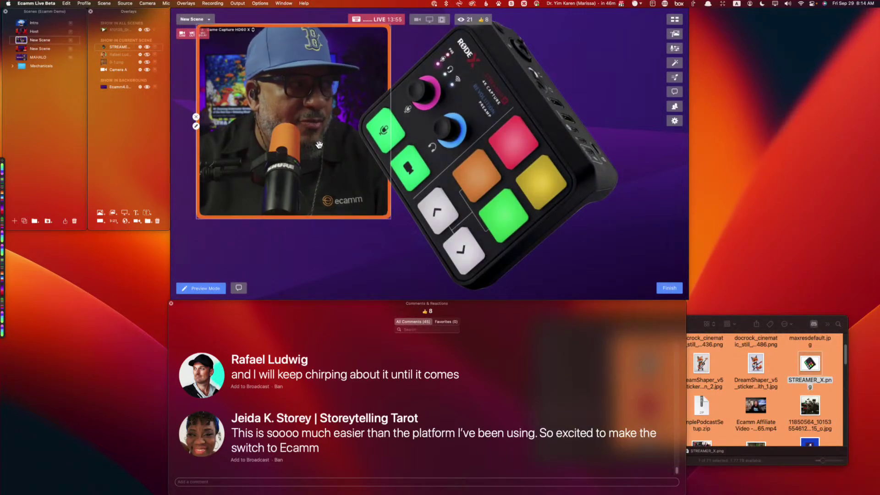
- Shrink the STREAMER_X image beside Camera A and hide its overlay
scroll(532, 149, "down", 1)
scroll(527, 144, "up", 5)
scroll(525, 141, "down", 10)
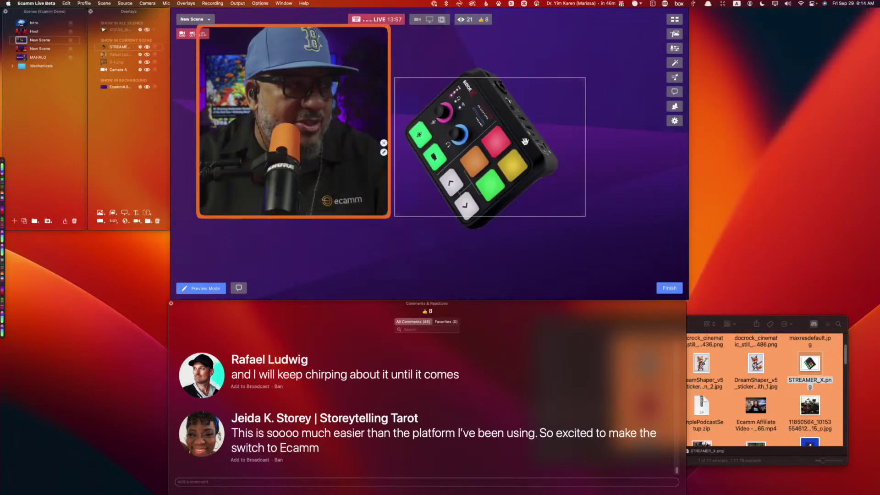
scroll(525, 142, "down", 5)
left_click(479, 139)
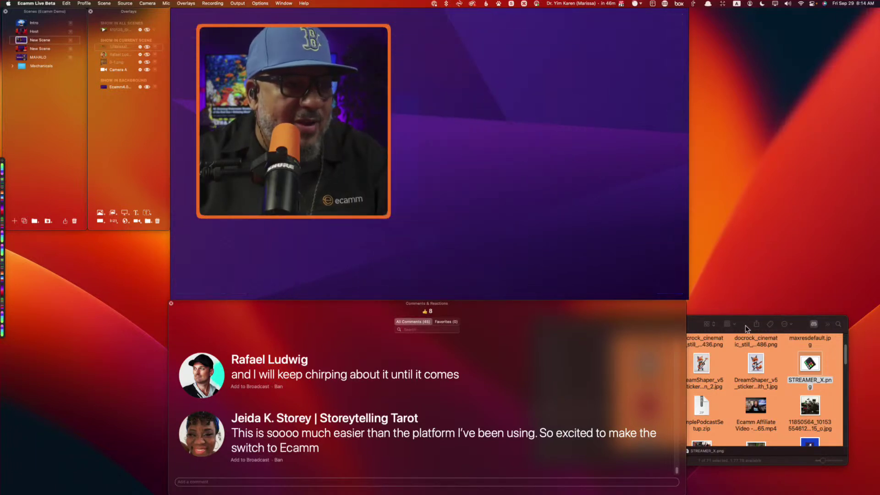
- Find Follow_Ecamm_VP9.webm in the Ecamm Assets folder and add it to the scene as a video overlay
left_click(779, 364)
scroll(782, 373, "up", 3)
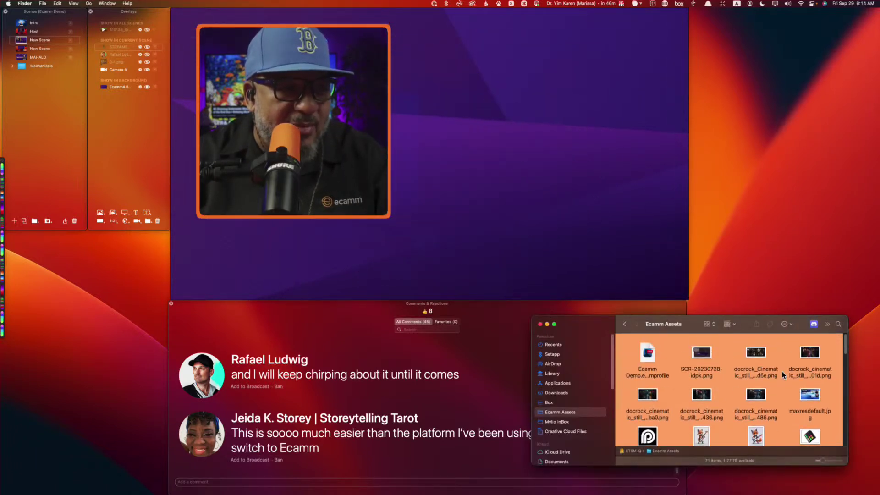
scroll(783, 373, "down", 8)
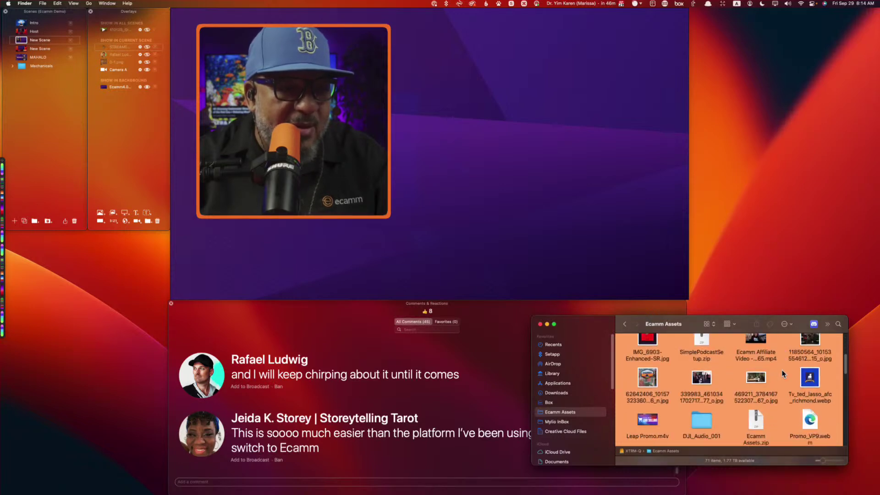
scroll(782, 374, "down", 1)
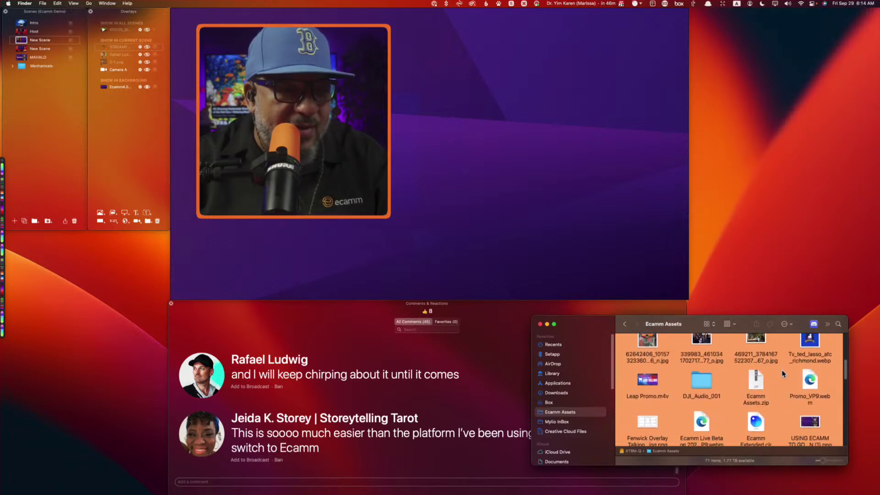
scroll(782, 373, "down", 5)
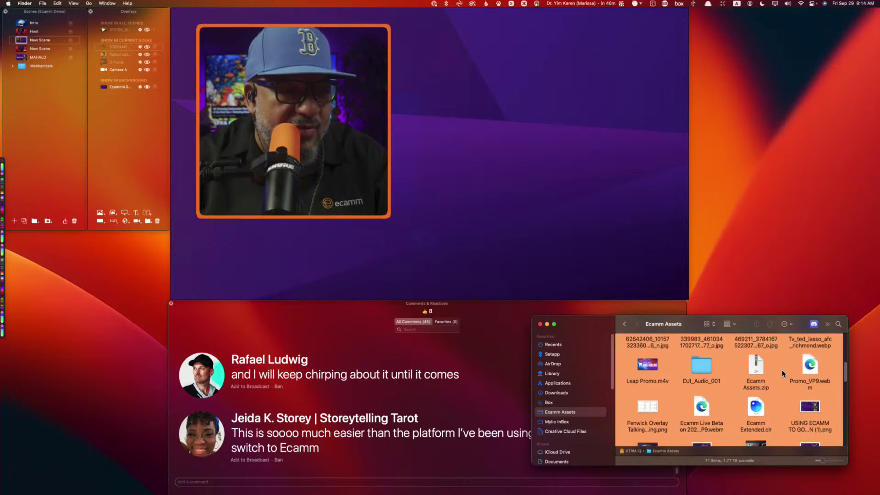
scroll(782, 374, "down", 4)
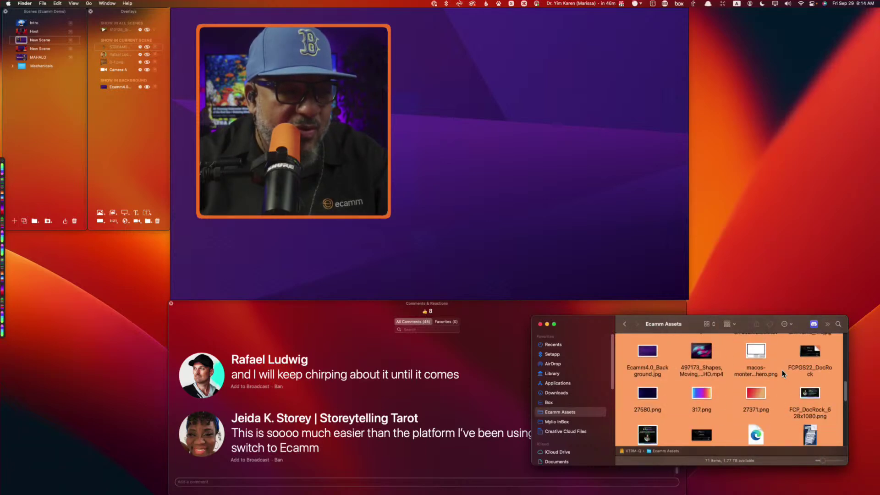
scroll(782, 373, "down", 1)
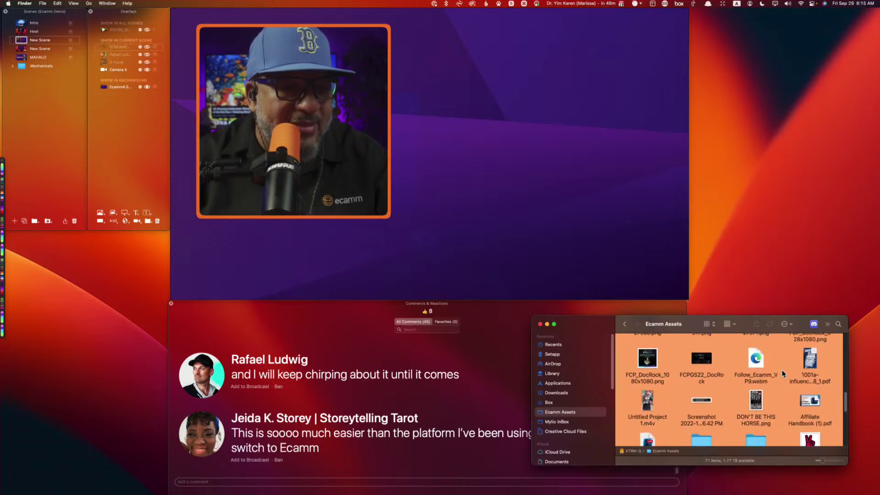
left_click_drag(752, 364, 499, 200)
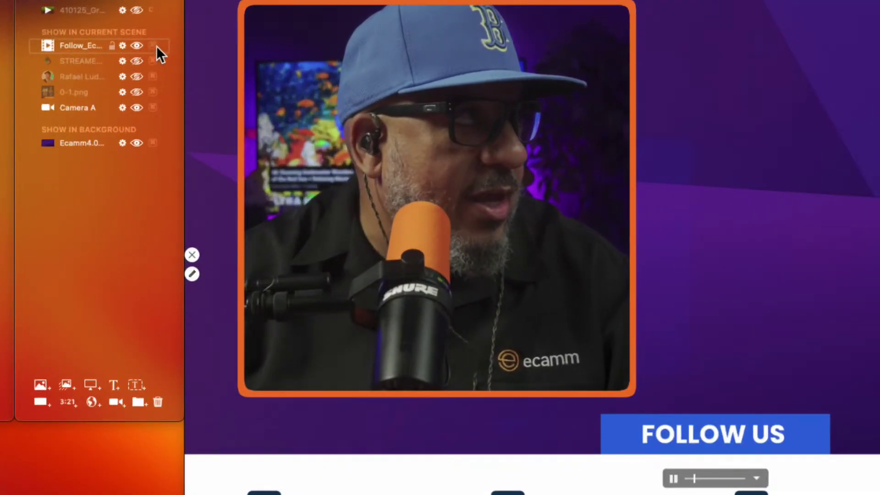
- Assign hotkey F to the Follow_Ecamm overlay, then use the hotkey to hide the overlay and show it again
left_click(154, 46)
key("f")
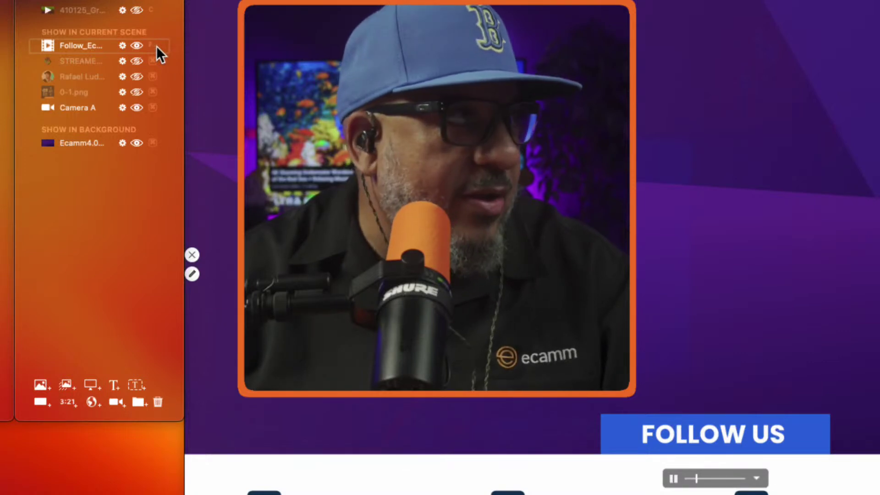
key("f")
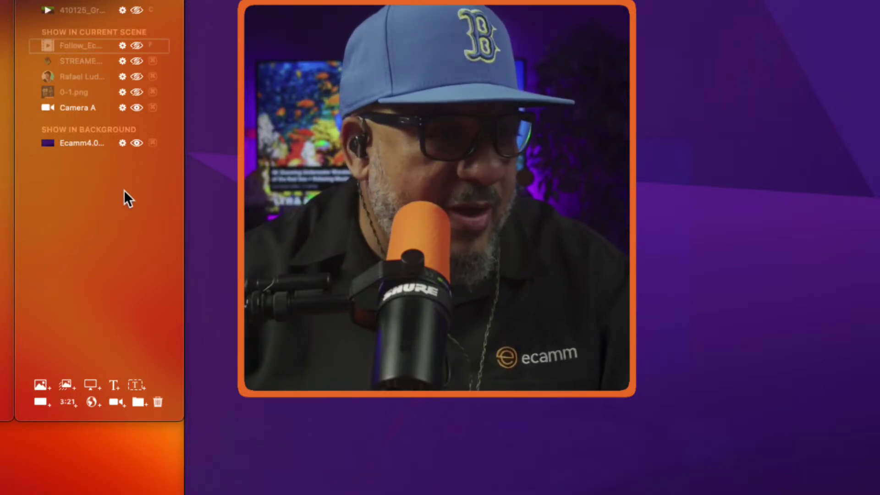
mouse_move(348, 249)
key("super+alt+8")
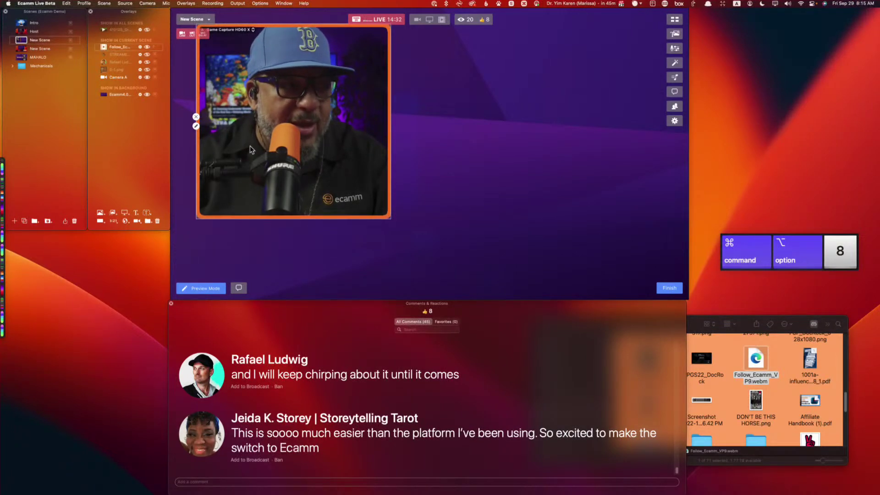
key("f")
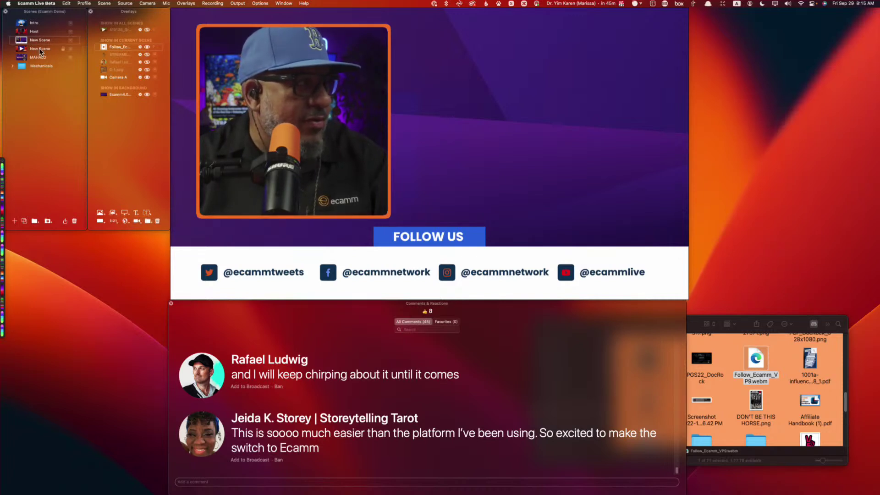
- Add a Camera A overlay to the empty second New Scene, move it to the frame's upper-left corner and shrink it to a thumbnail
left_click(23, 49)
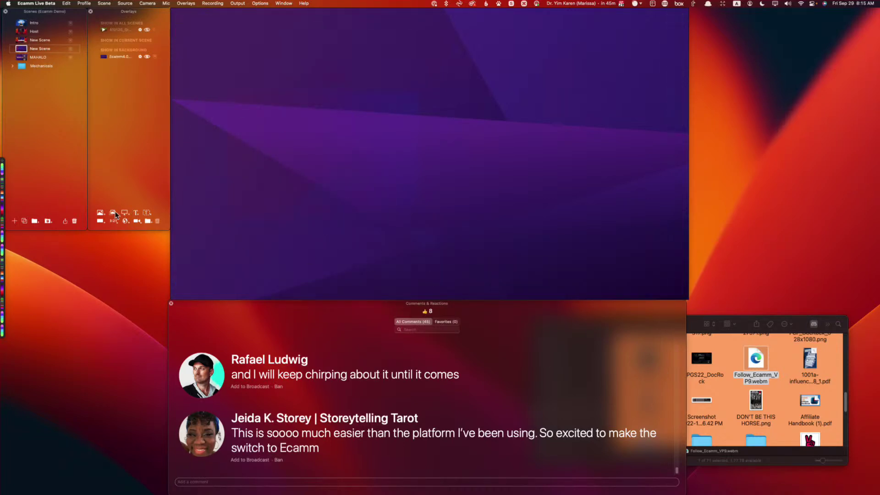
left_click(138, 220)
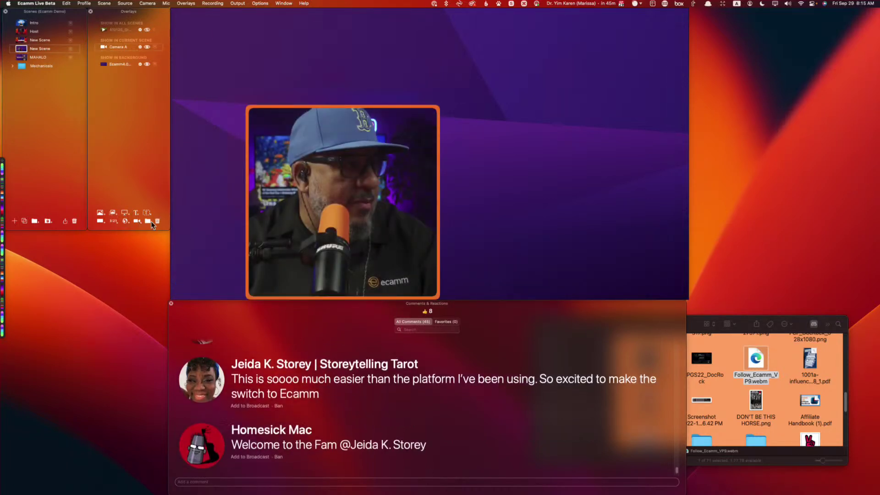
left_click_drag(310, 155, 304, 151)
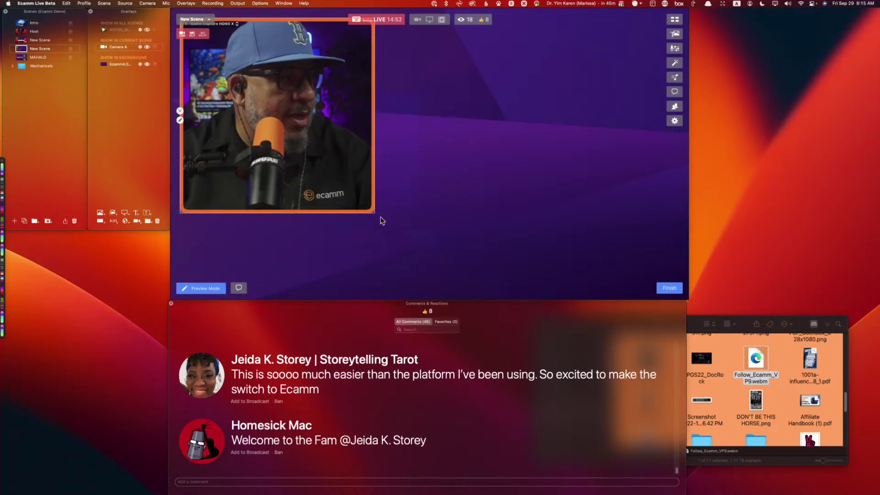
left_click_drag(371, 211, 251, 112)
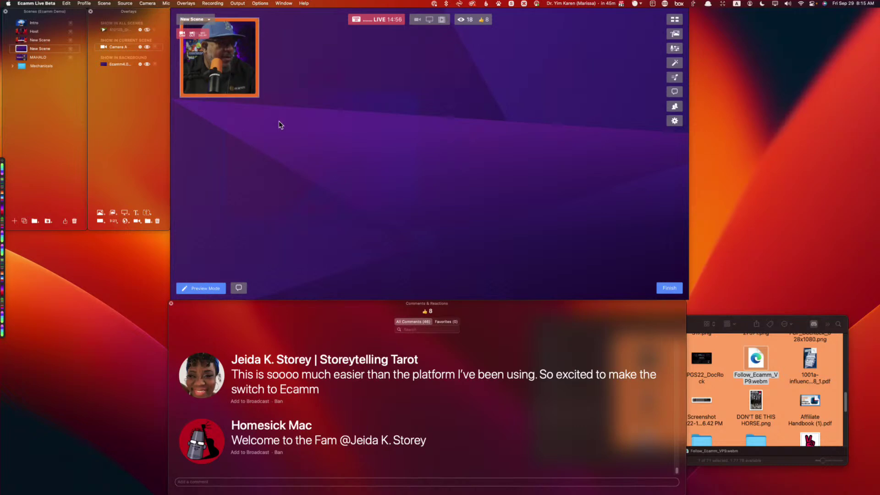
- Add a screen share overlay to the scene and set it to show Google Chrome
mouse_move(715, 488)
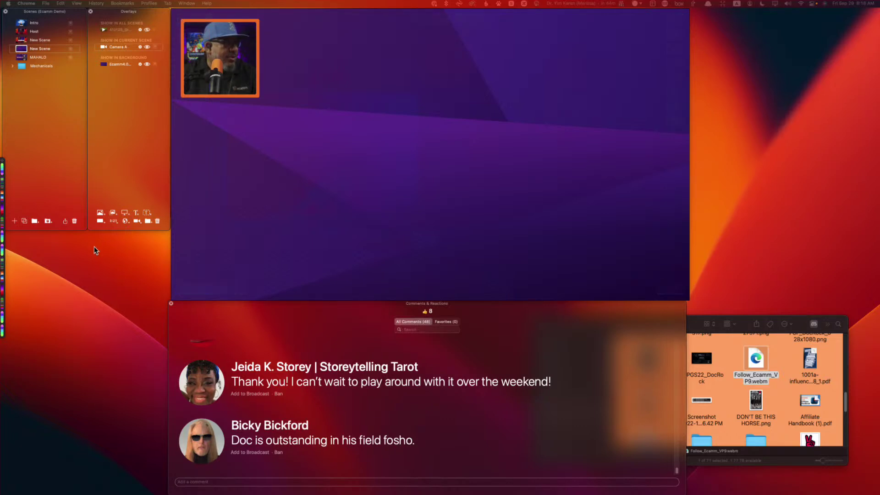
left_click(125, 213)
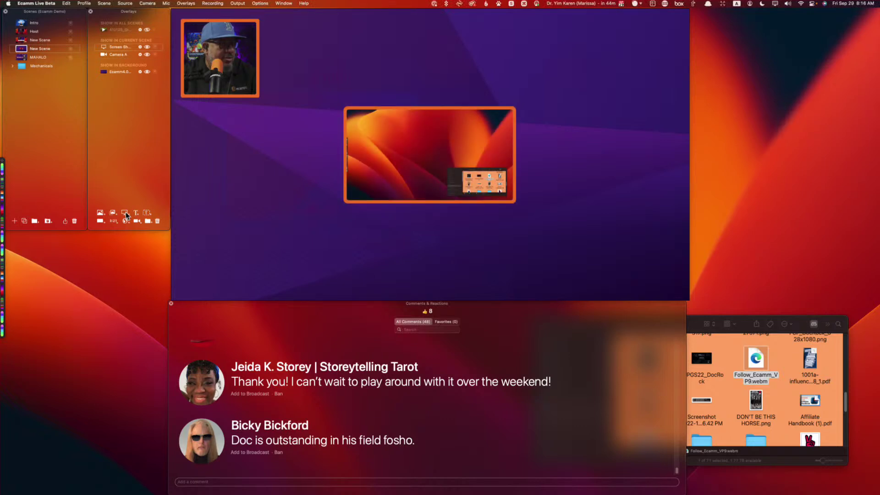
left_click(343, 159)
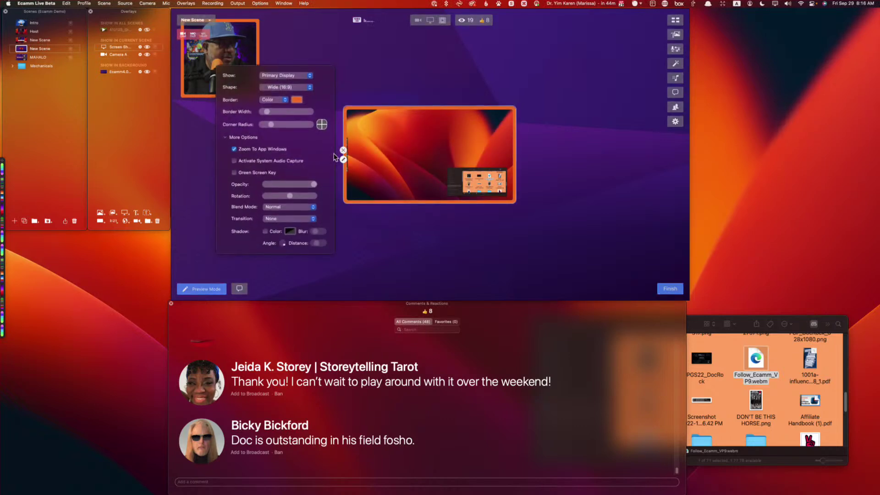
left_click(279, 77)
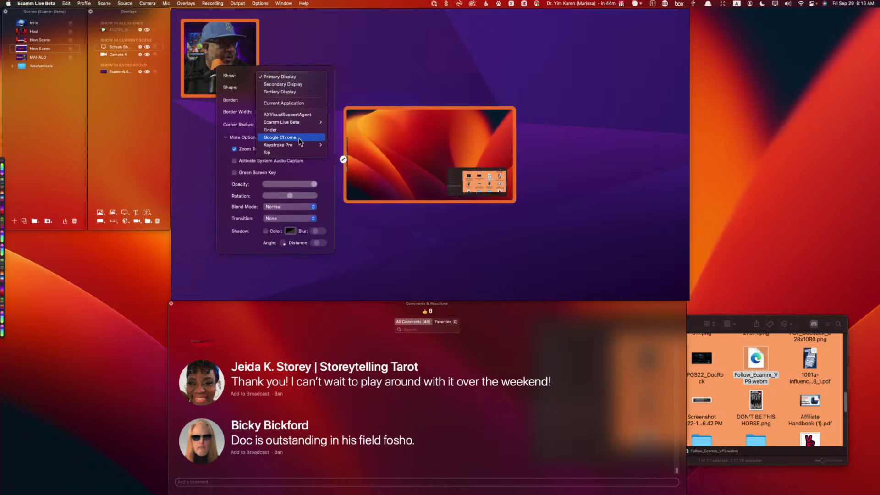
left_click(280, 137)
- Move the Chrome screen share beside the small camera, enlarge it to fill most of the frame, and finish editing the scene
left_click_drag(344, 90, 329, 78)
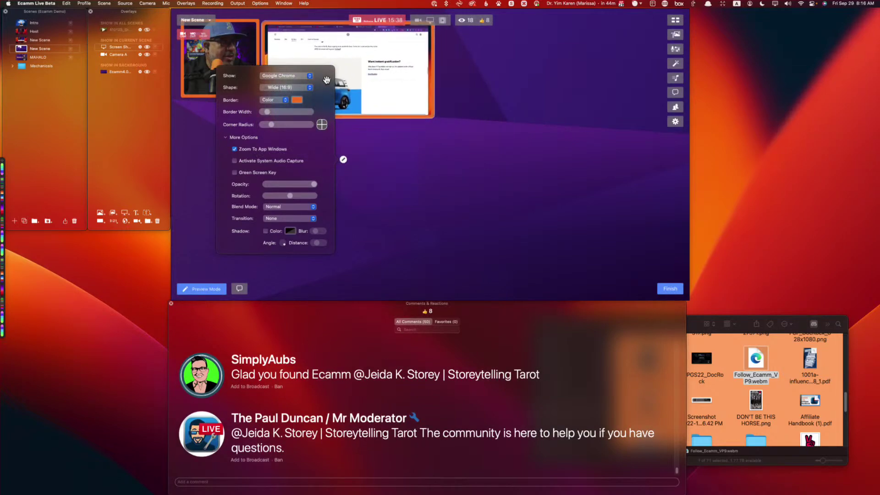
left_click(454, 132)
left_click_drag(435, 115, 676, 291)
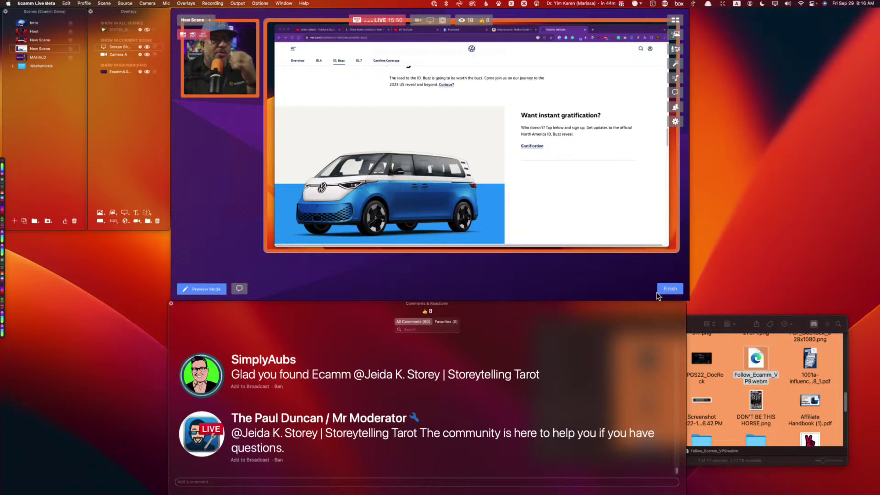
left_click(658, 292)
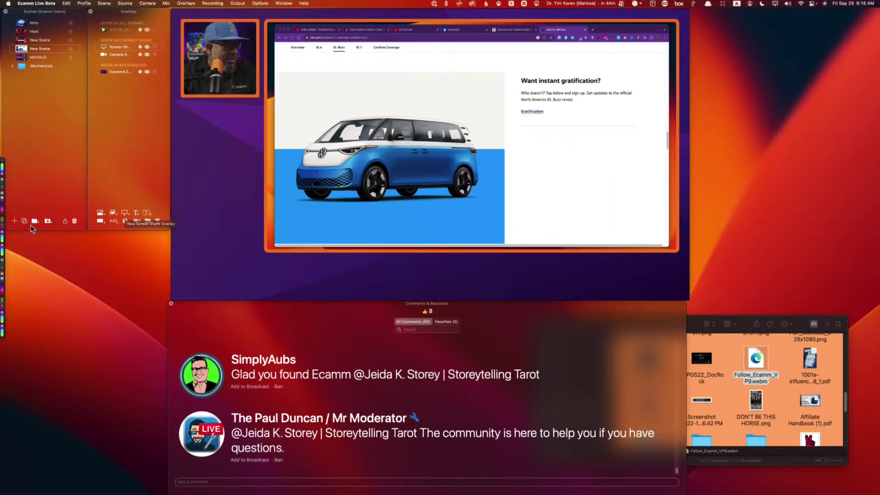
- Create a new scene below the Chrome screen share scene and copy that scene's Camera A overlay into it
left_click(13, 222)
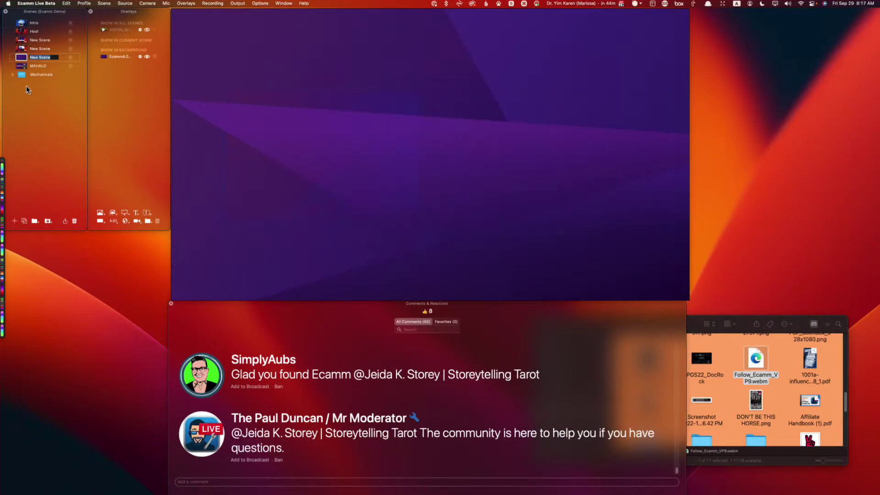
left_click(20, 48)
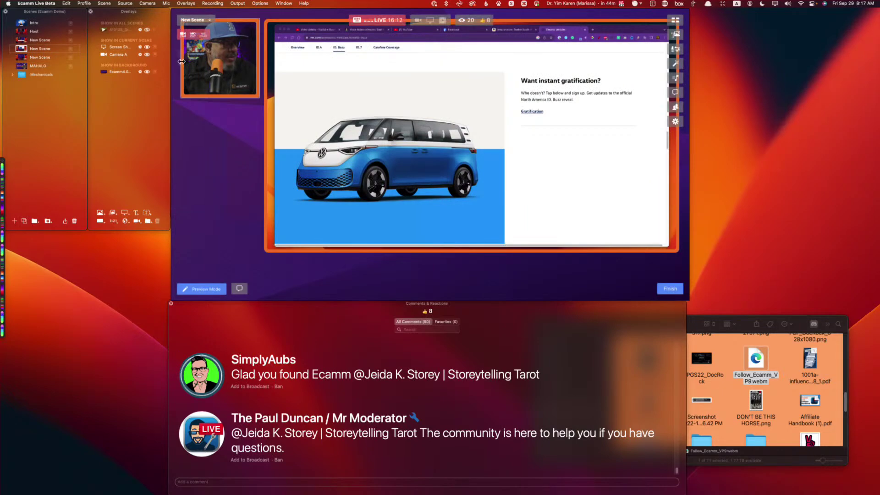
right_click(233, 83)
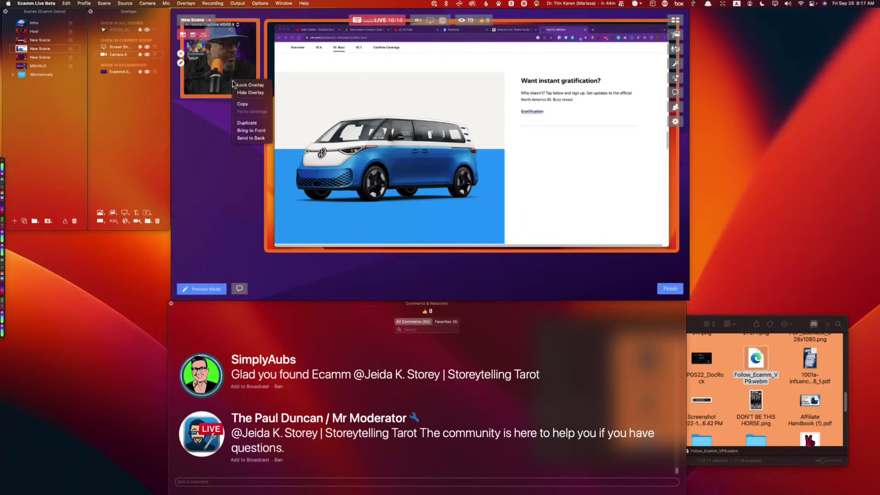
left_click(248, 104)
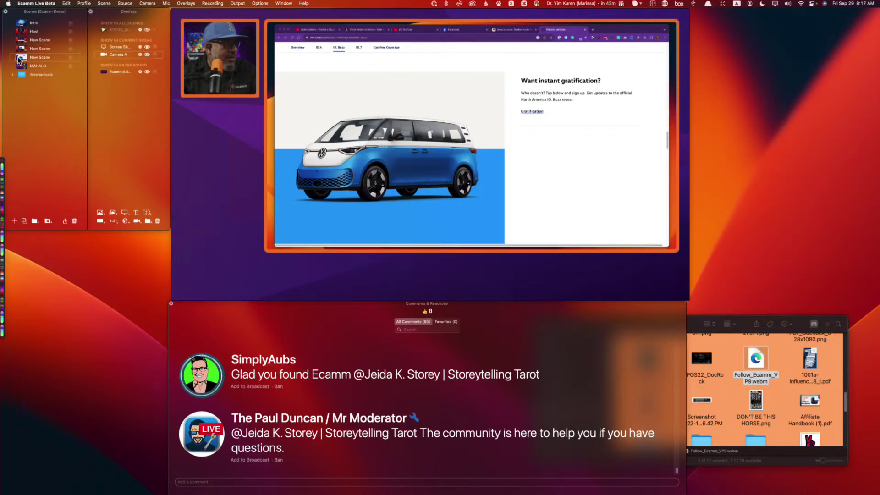
left_click(20, 57)
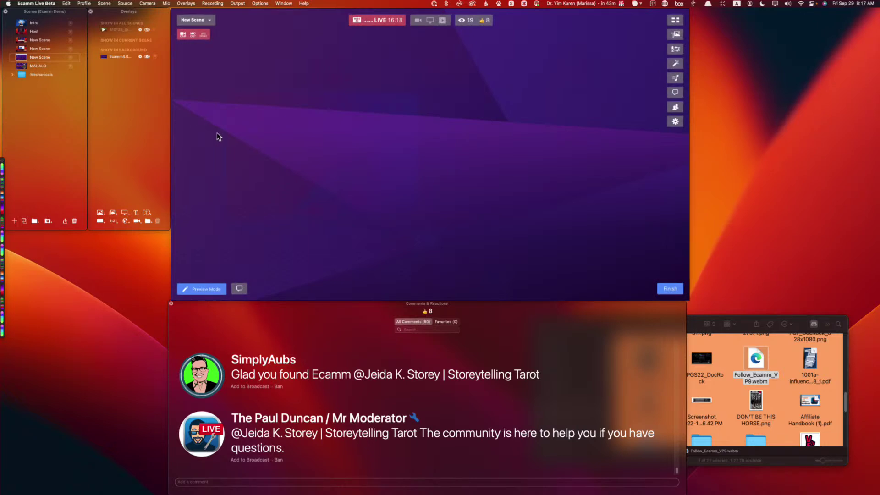
key("super+v")
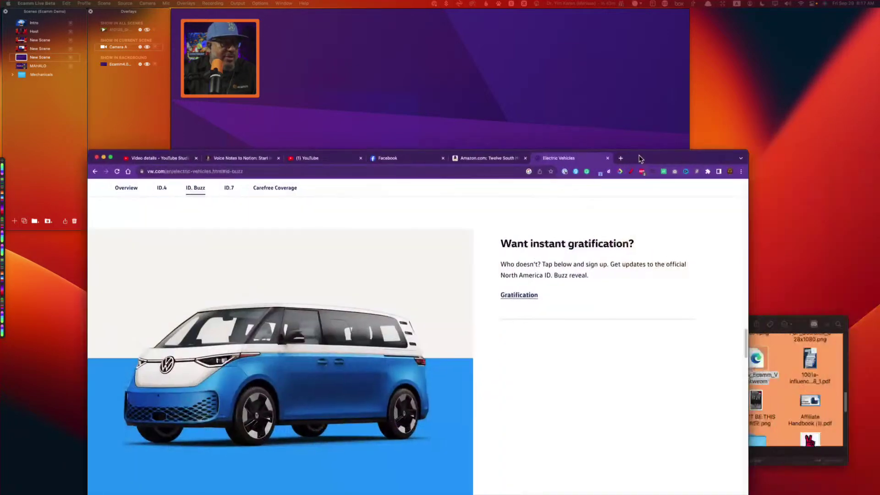
- Add the vw.com electric vehicles page from Chrome to the new scene as a web overlay, and minimize the browser
left_click_drag(638, 157, 733, 157)
scroll(504, 321, "up", 2)
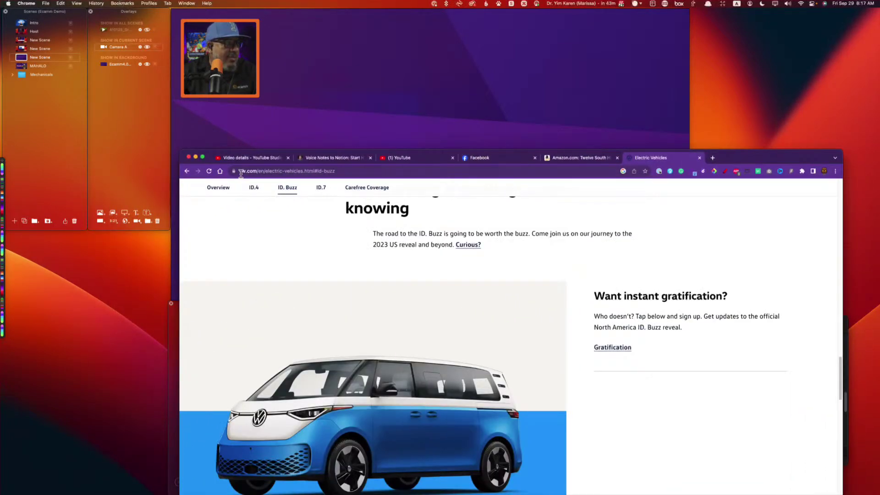
left_click_drag(242, 173, 385, 124)
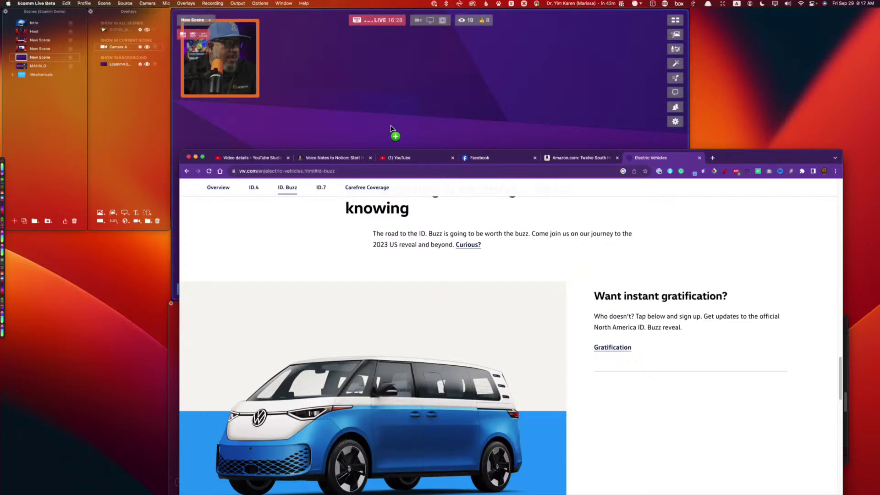
left_click(813, 159)
key("super+m")
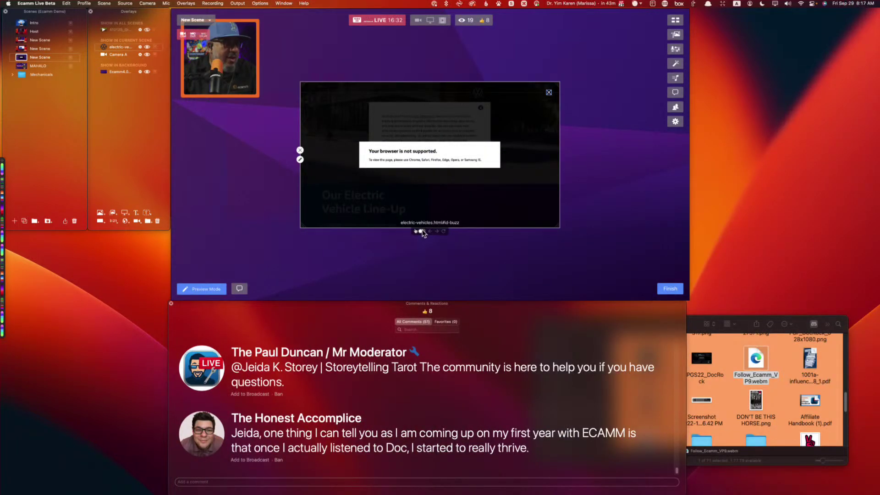
- Enable interaction on the vw.com overlay, try to dismiss its unsupported browser notice, and hide the overlay
left_click(422, 231)
left_click(300, 159)
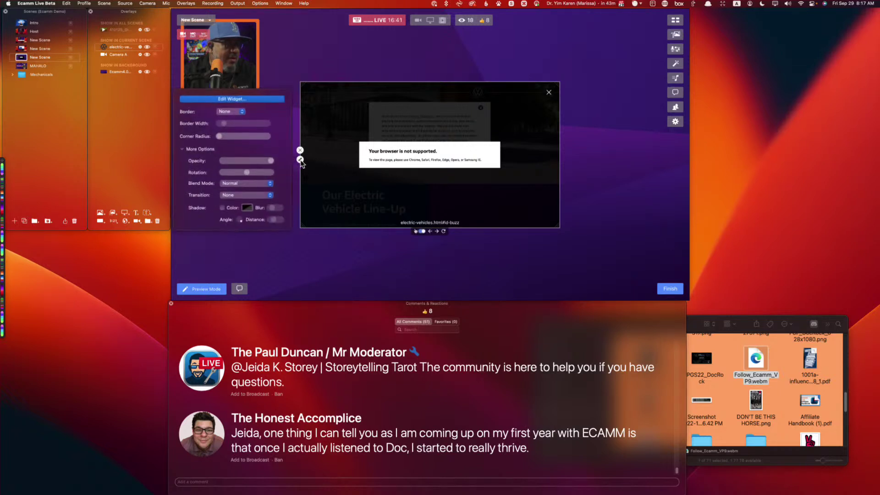
left_click(546, 96)
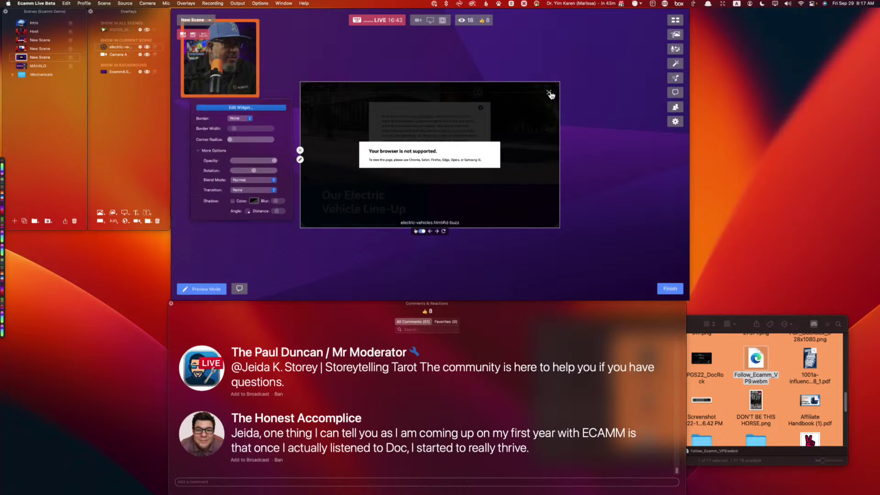
left_click(300, 150)
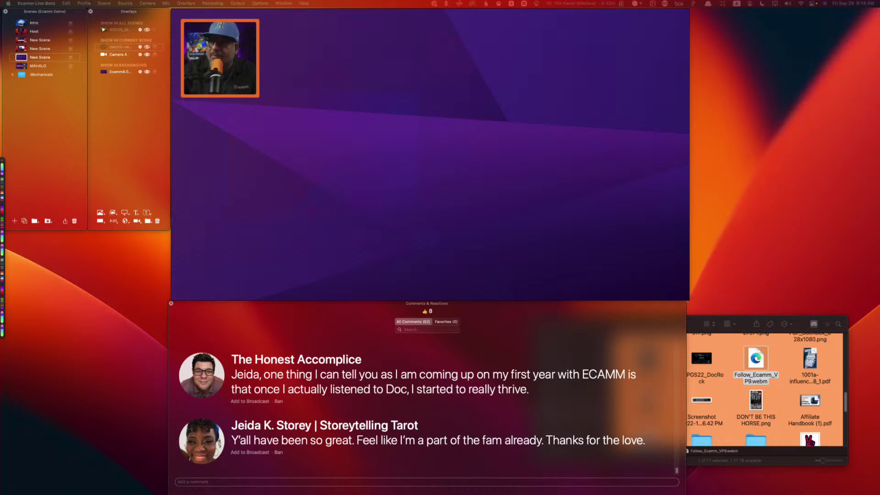
- Add the YouTube Mac Mini video as a web overlay beside the camera thumbnail, enable interaction and pause playback
left_click_drag(402, 58, 426, 119)
left_click_drag(411, 183, 368, 144)
left_click(390, 171)
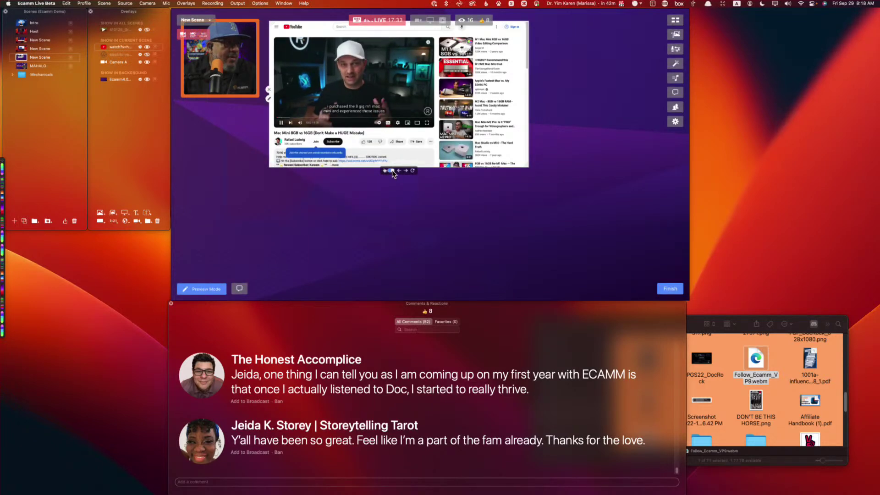
left_click(281, 123)
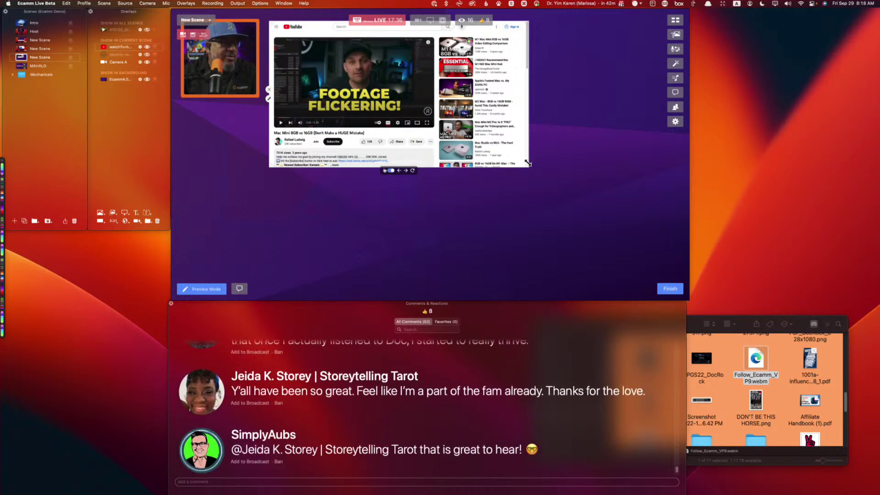
- Enlarge the YouTube overlay to fill the area beside the camera and show its video in full screen within the overlay
left_click_drag(527, 164, 682, 254)
key("super+a")
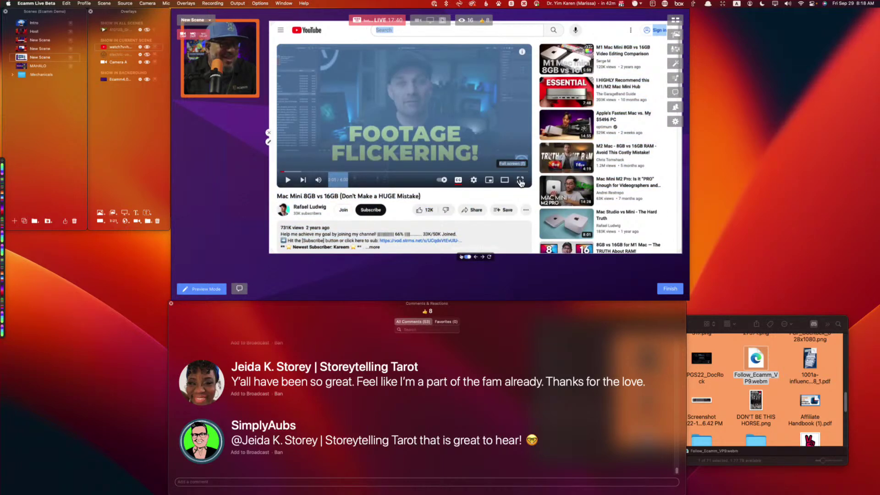
key("f")
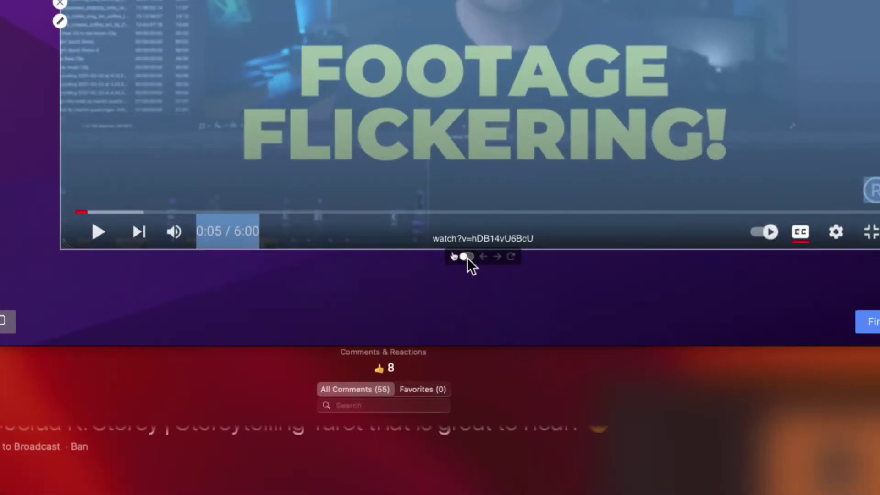
- Switch the YouTube overlay's interaction off and back on, and play and pause the video inside it
left_click(467, 257)
left_click(468, 256)
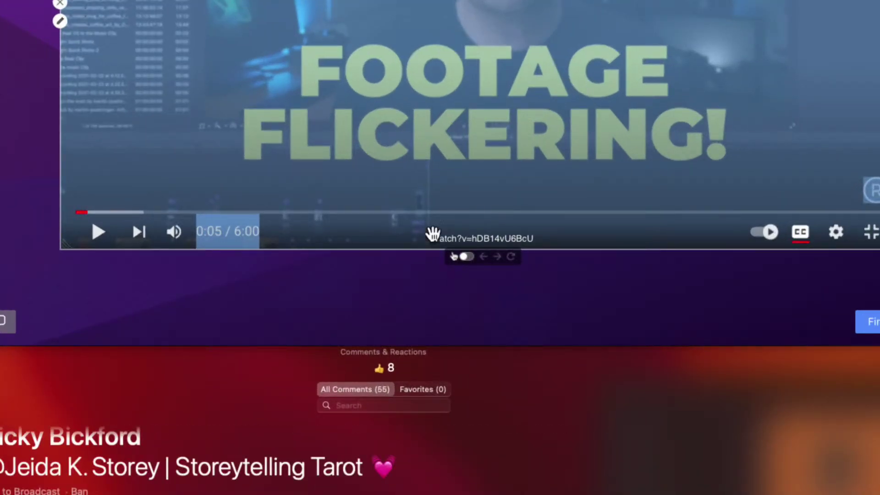
left_click_drag(496, 193, 580, 214)
left_click(467, 257)
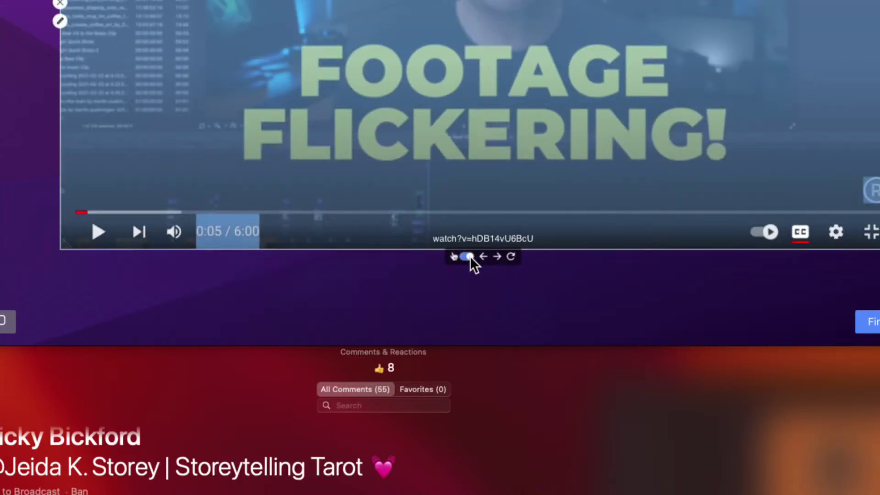
left_click(530, 195)
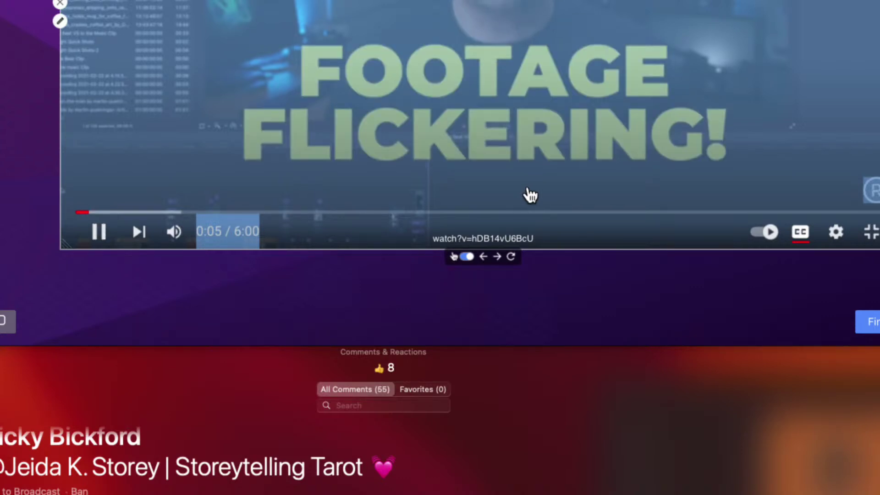
left_click(530, 195)
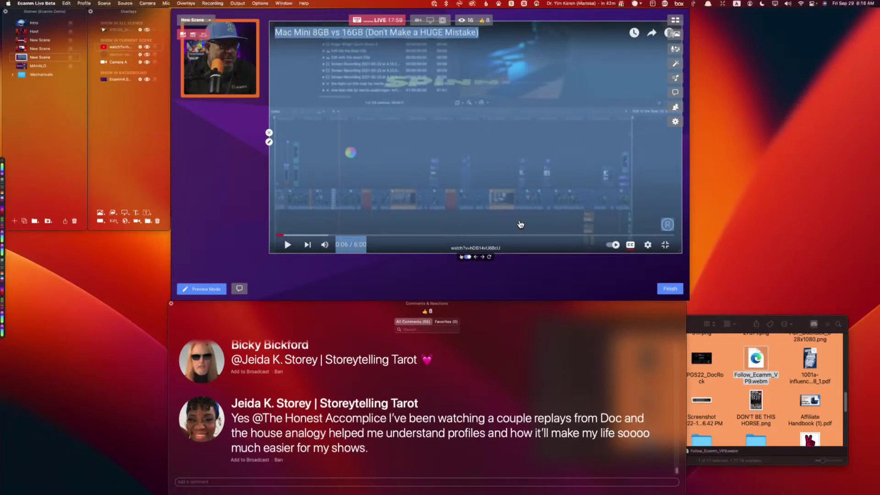
left_click(530, 194)
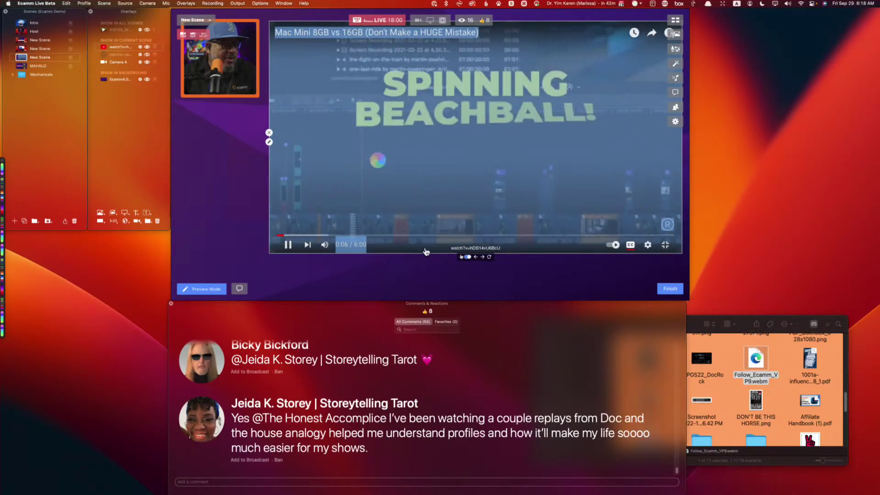
key("space")
- Clear the text selection on the YouTube page outside full screen, then play and pause the video in full screen
left_click(665, 245)
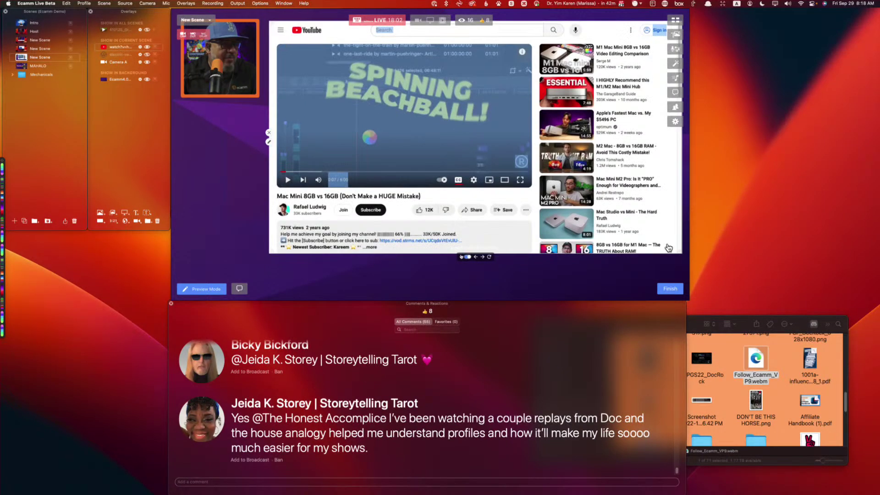
left_click(492, 200)
left_click(520, 180)
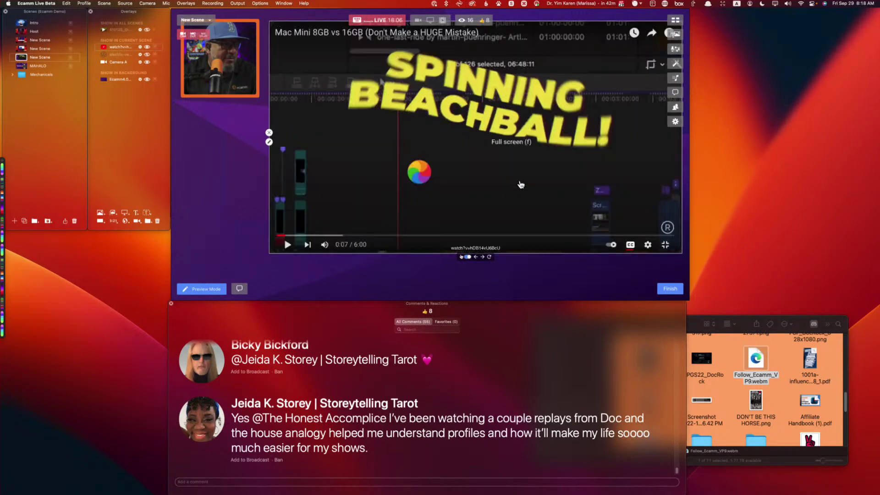
left_click(287, 244)
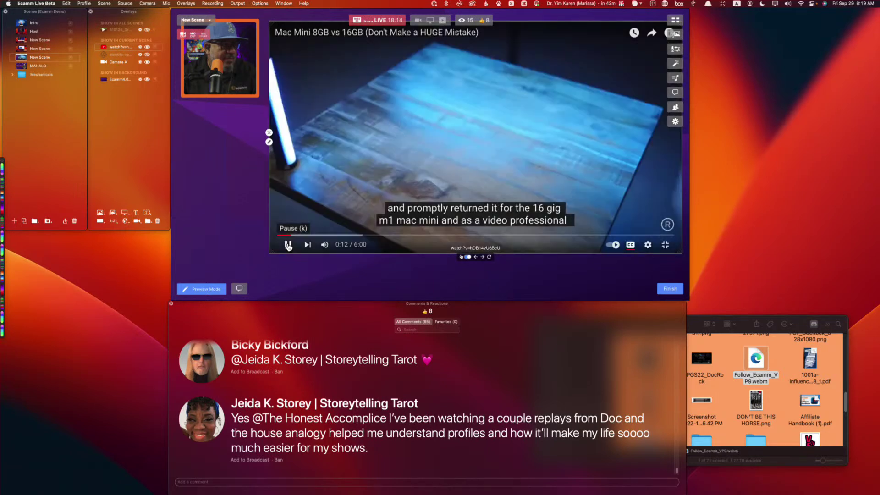
left_click(285, 245)
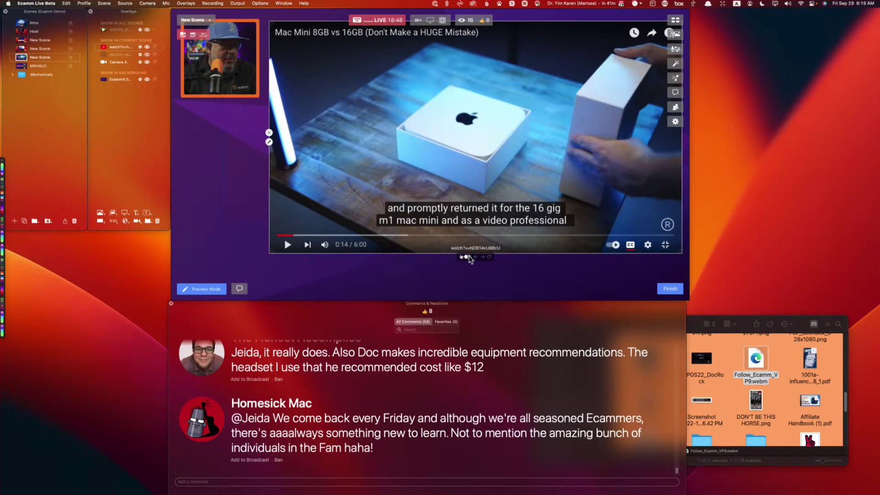
- Look back through the earlier viewer comments and return to the newest ones
scroll(320, 392, "up", 3)
scroll(319, 389, "down", 5)
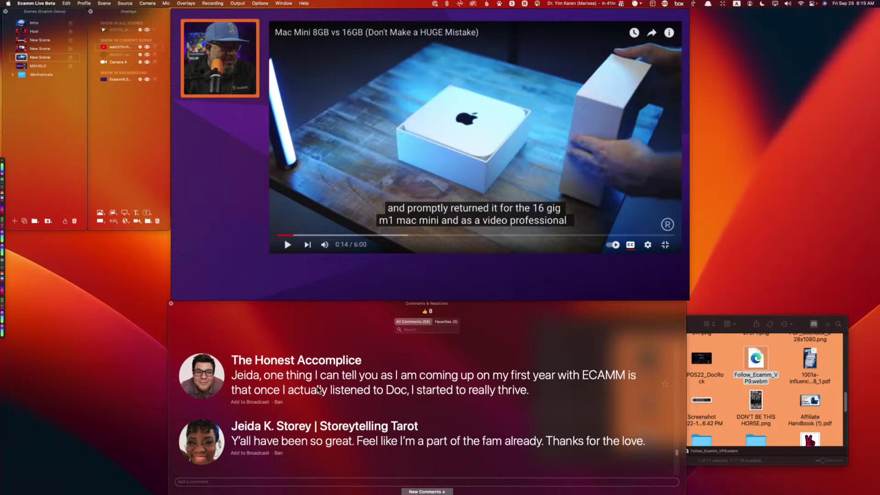
scroll(320, 390, "down", 1)
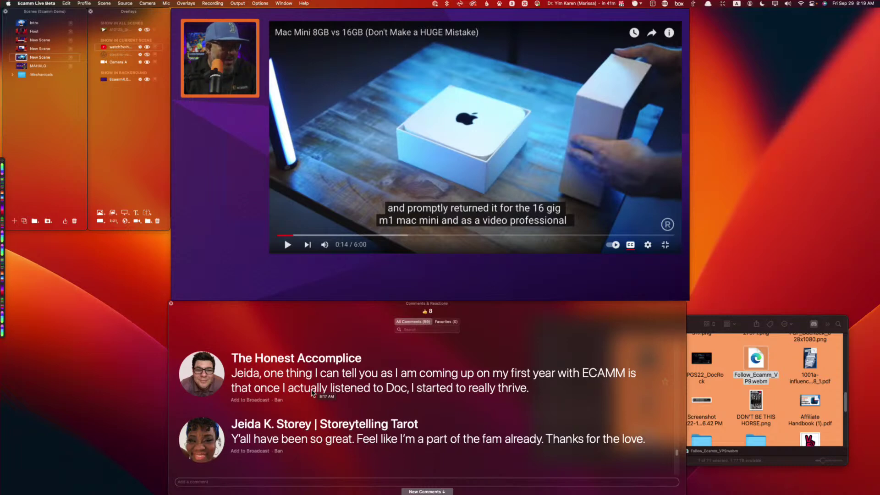
scroll(320, 390, "up", 2)
scroll(271, 398, "down", 10)
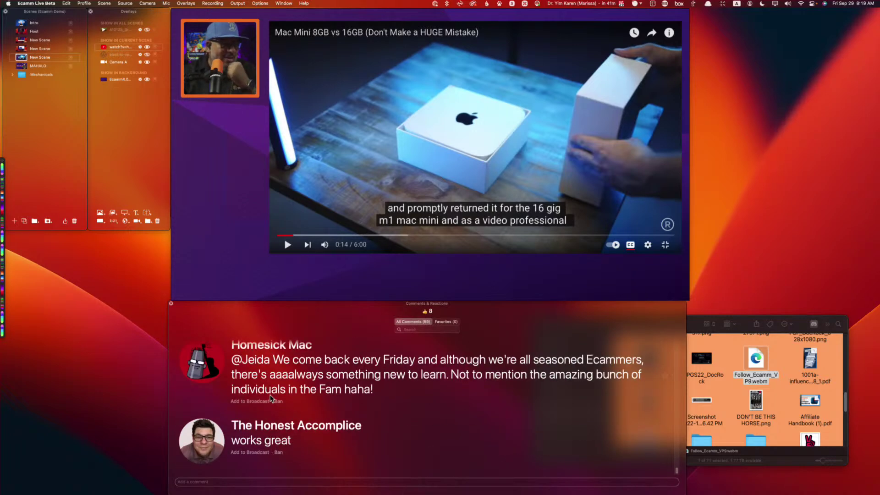
mouse_move(391, 250)
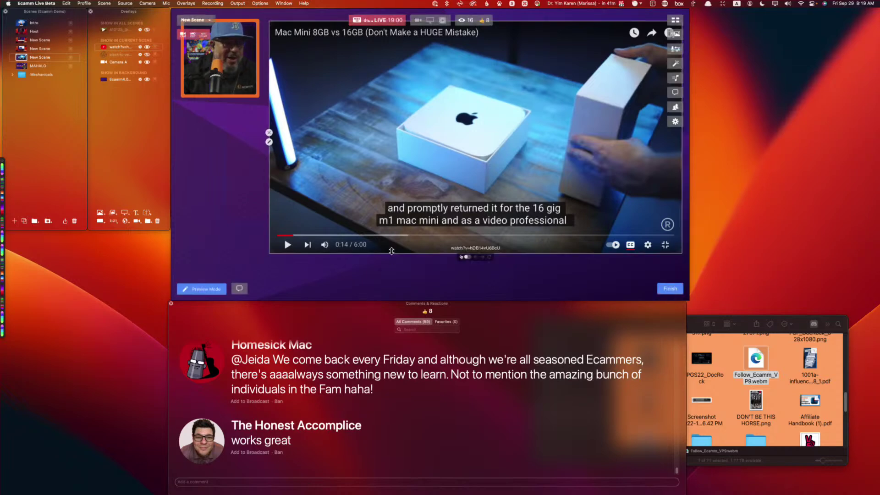
scroll(468, 402, "up", 5)
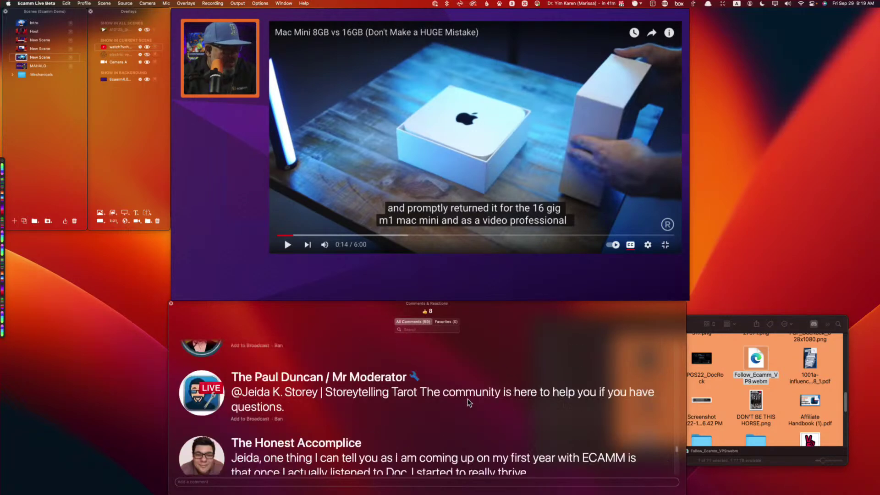
scroll(467, 401, "down", 10)
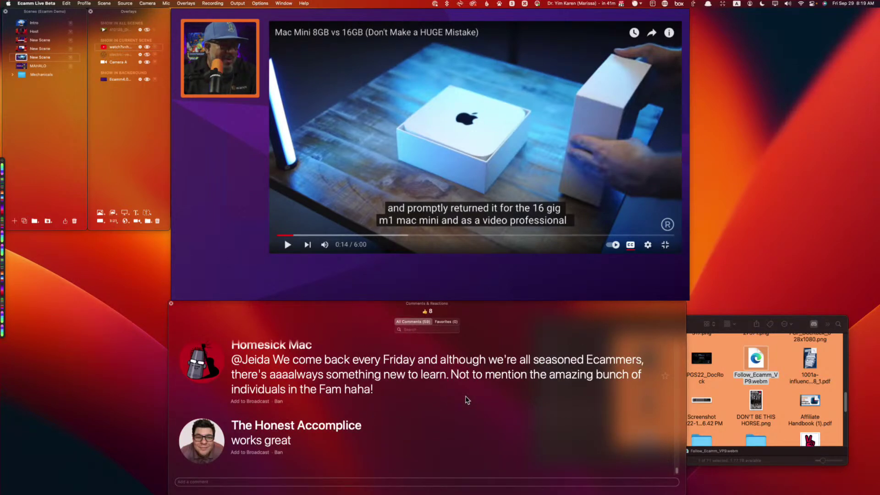
mouse_move(356, 270)
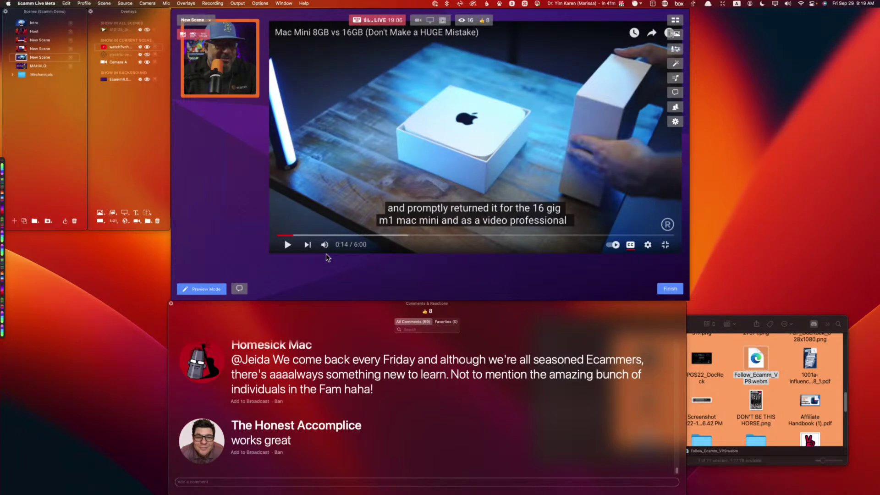
mouse_move(468, 279)
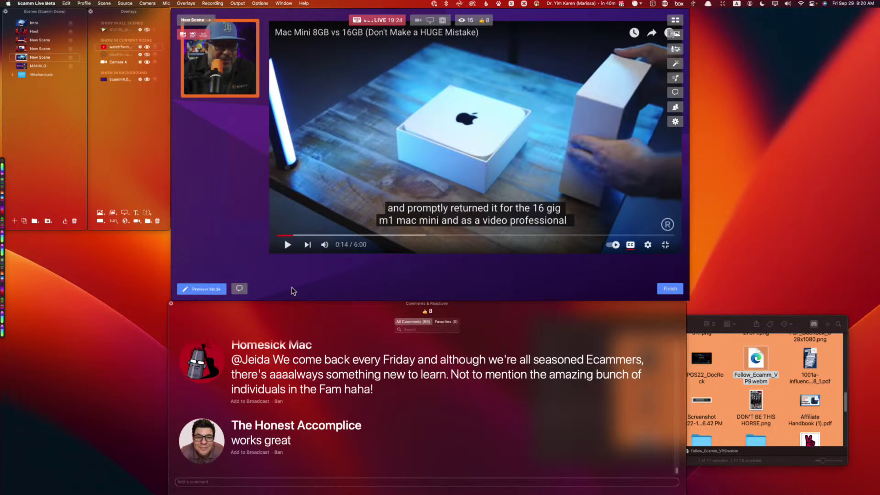
- Switch the live broadcast to the Host scene
left_click(29, 31)
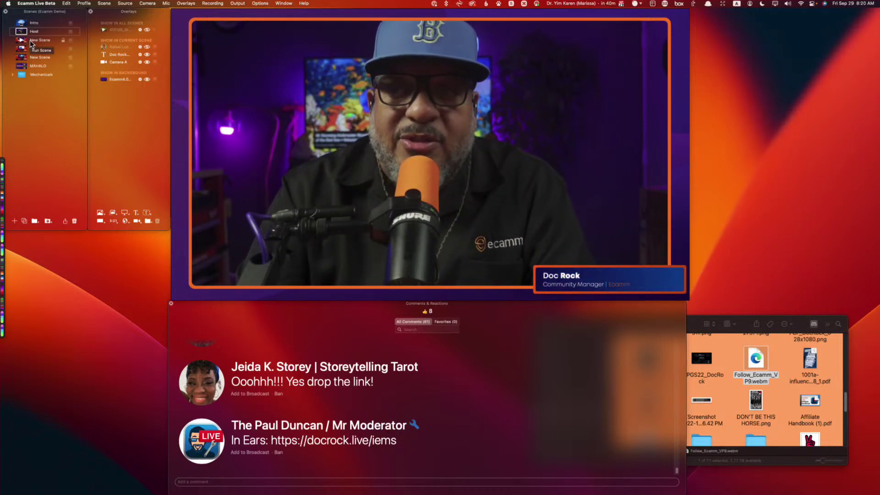
left_click_drag(31, 43, 29, 57)
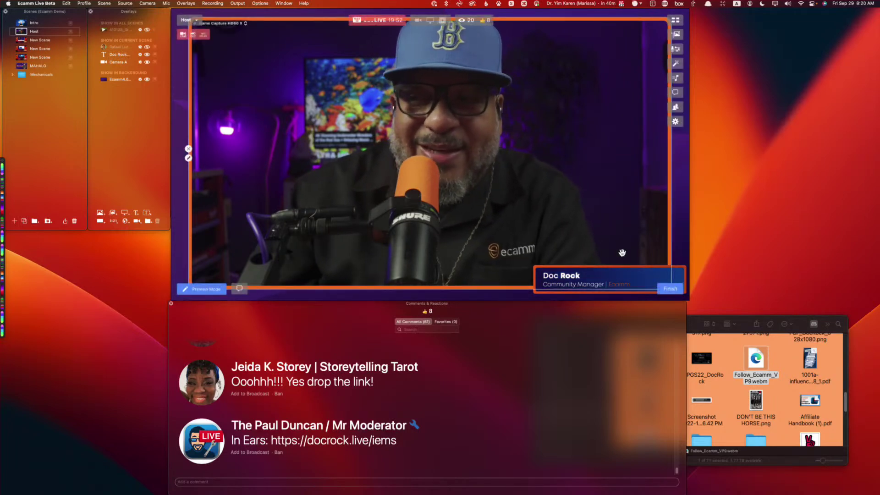
- Run the next scenes in turn up to the YouTube web overlay scene, and pause its ad
mouse_move(533, 220)
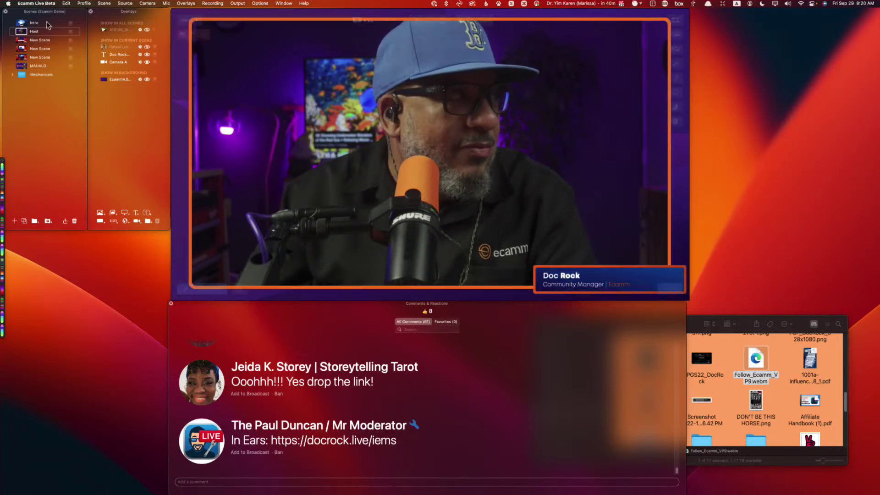
left_click(24, 41)
left_click(26, 49)
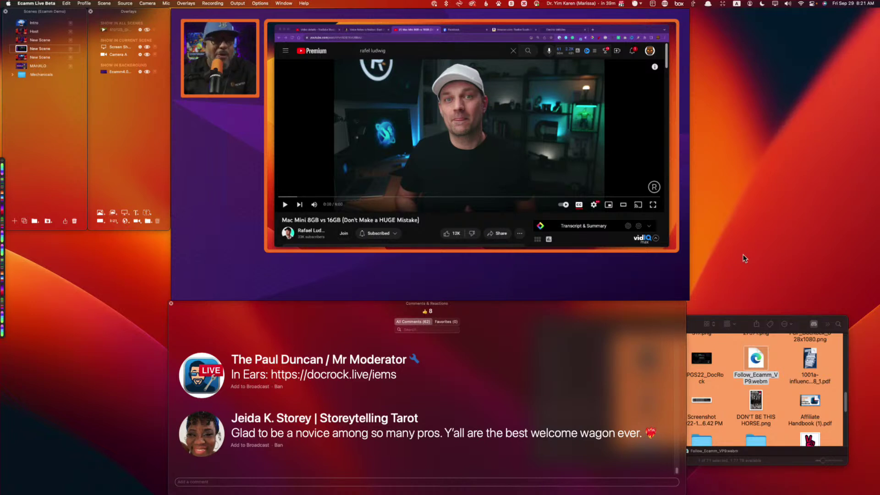
left_click(23, 57)
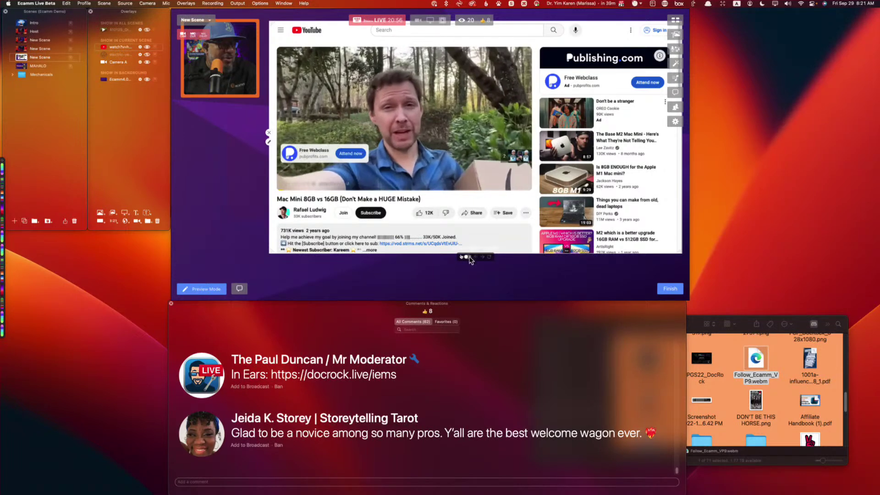
left_click(289, 183)
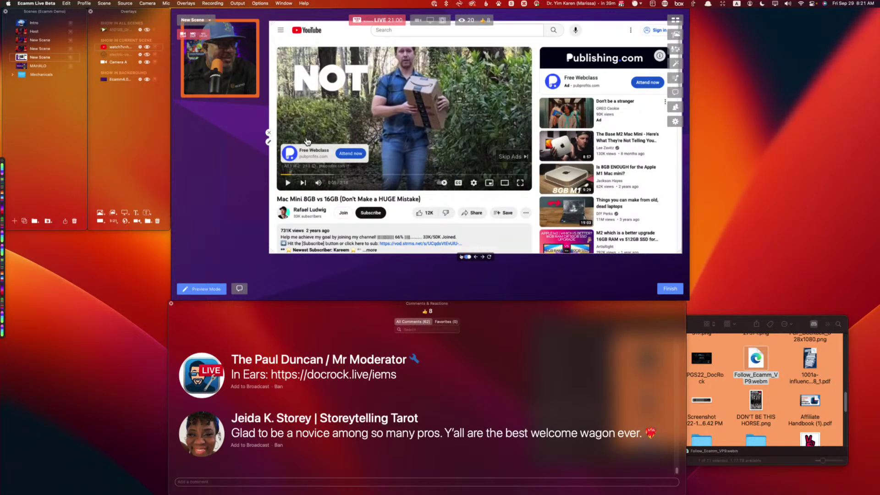
left_click(269, 141)
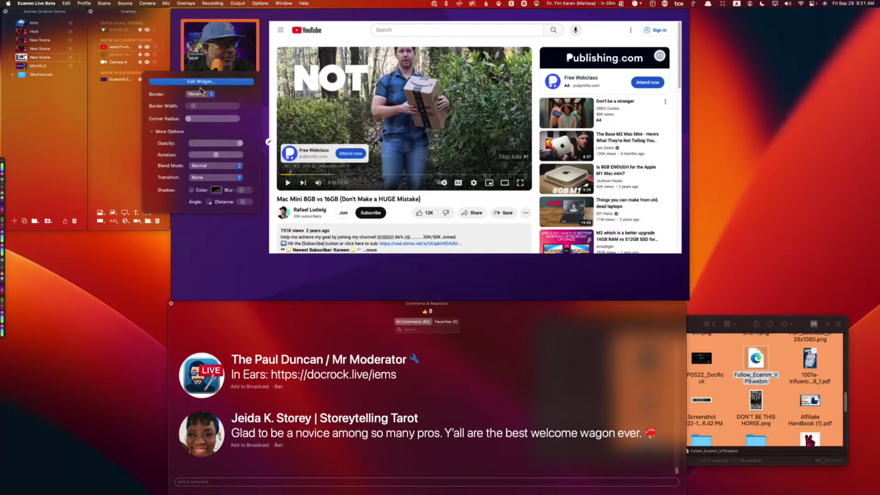
left_click(214, 82)
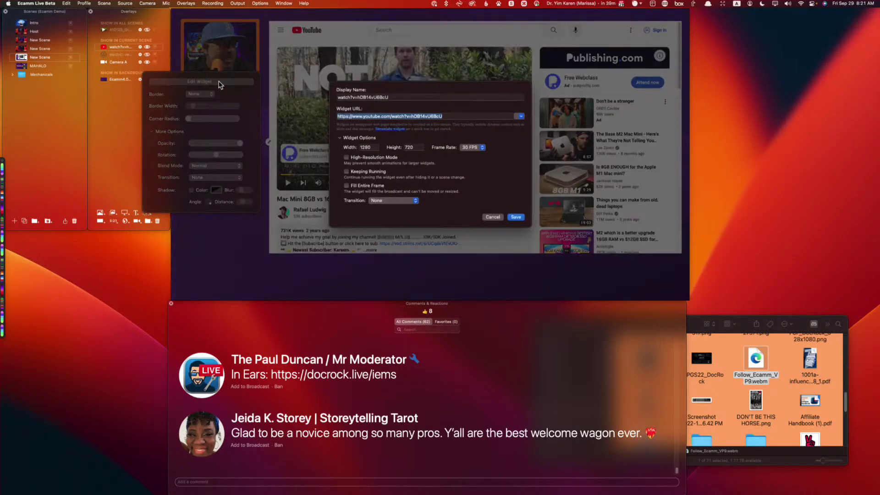
left_click(386, 158)
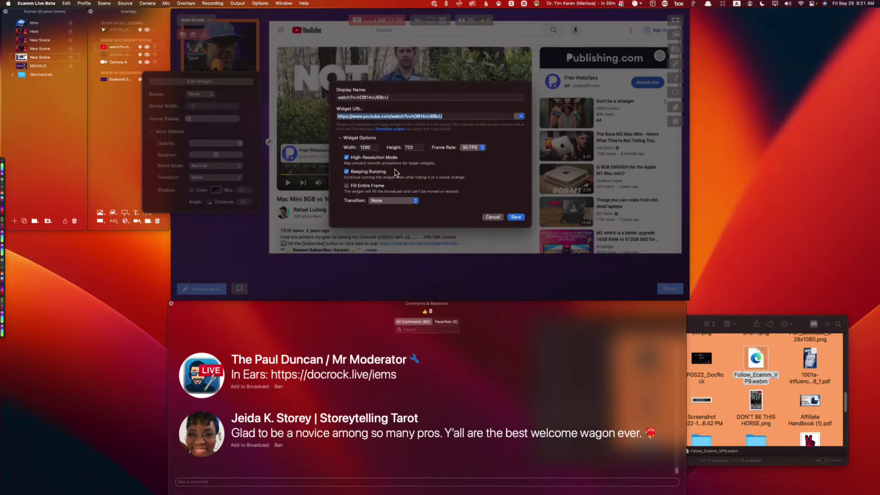
left_click(497, 216)
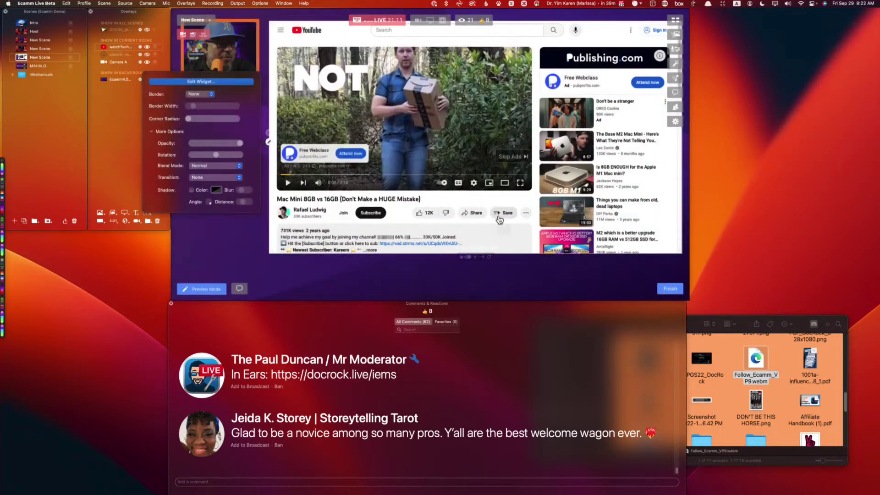
- Skip the ad in the YouTube overlay, pause the video at 0:28 and show it full screen
left_click(516, 156)
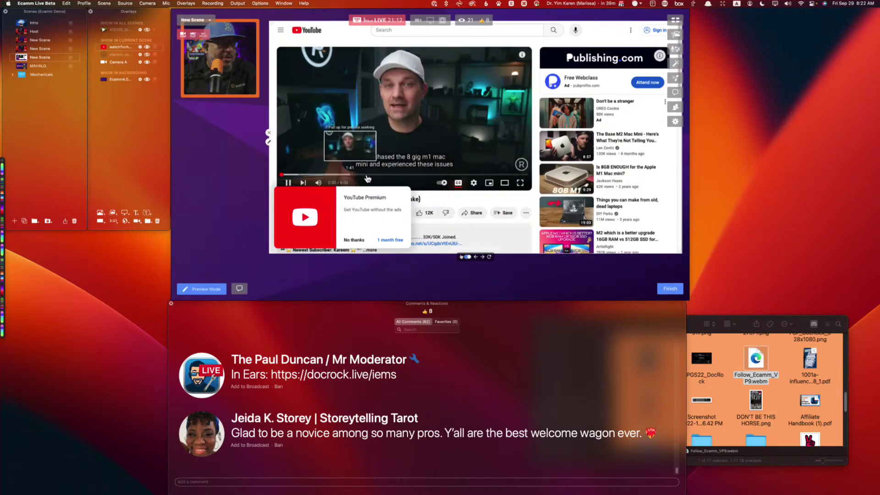
left_click(290, 182)
left_click(312, 174)
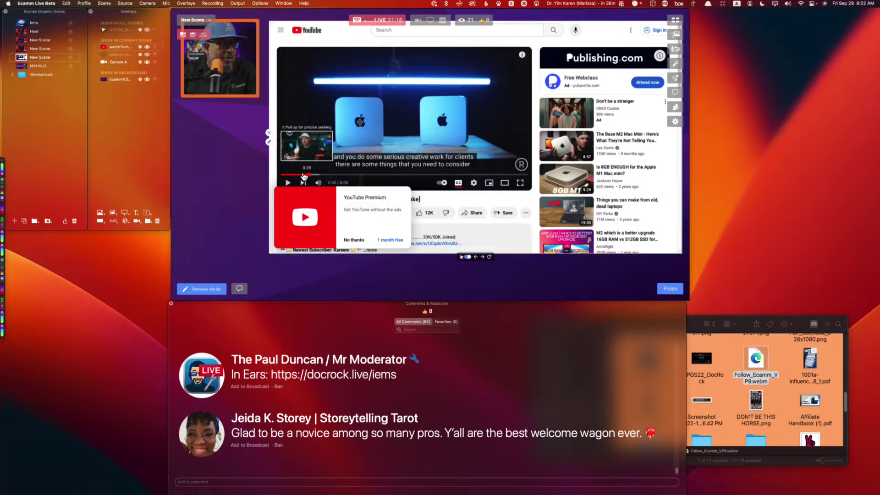
left_click(303, 175)
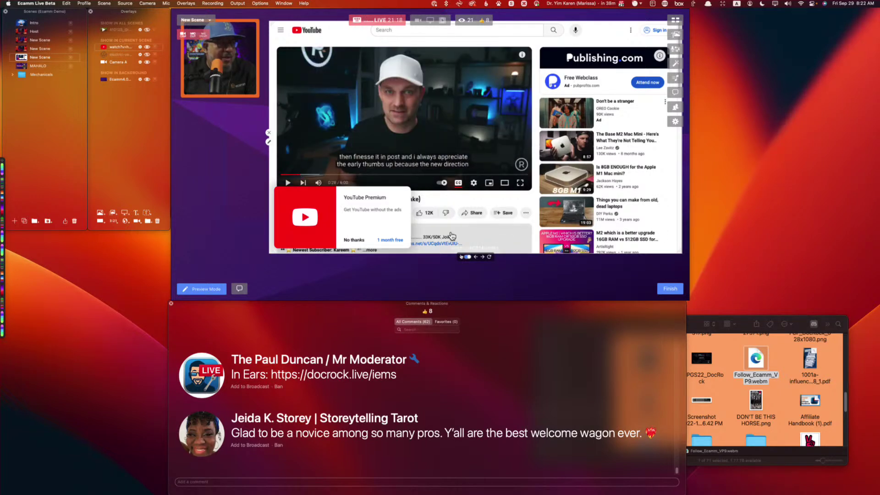
left_click(354, 240)
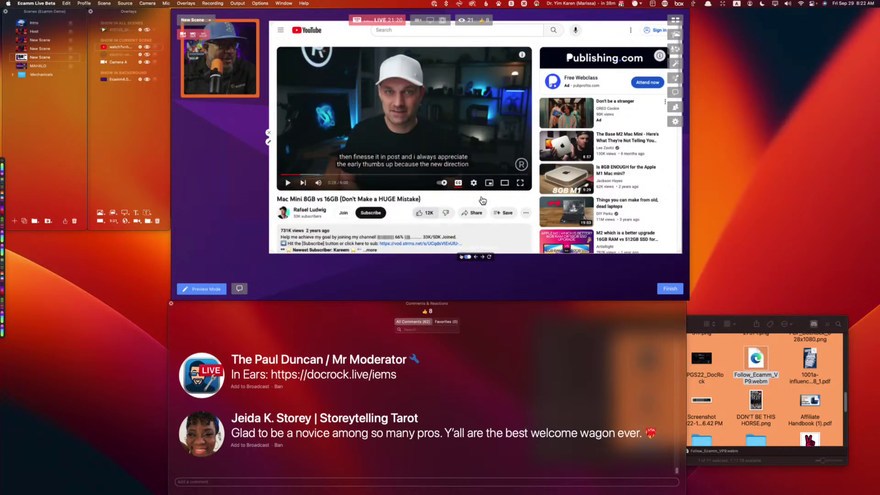
left_click(520, 183)
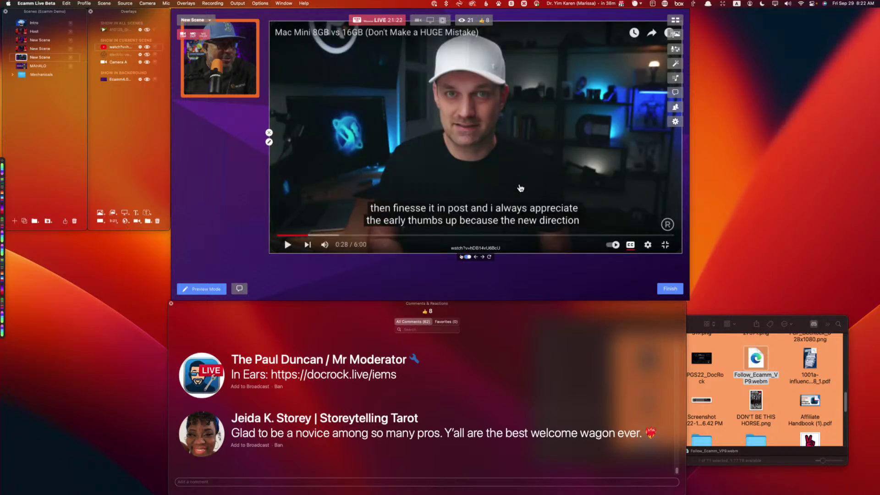
- Switch to the screen share scene and back to the YouTube scene, and pause the video there
left_click(22, 48)
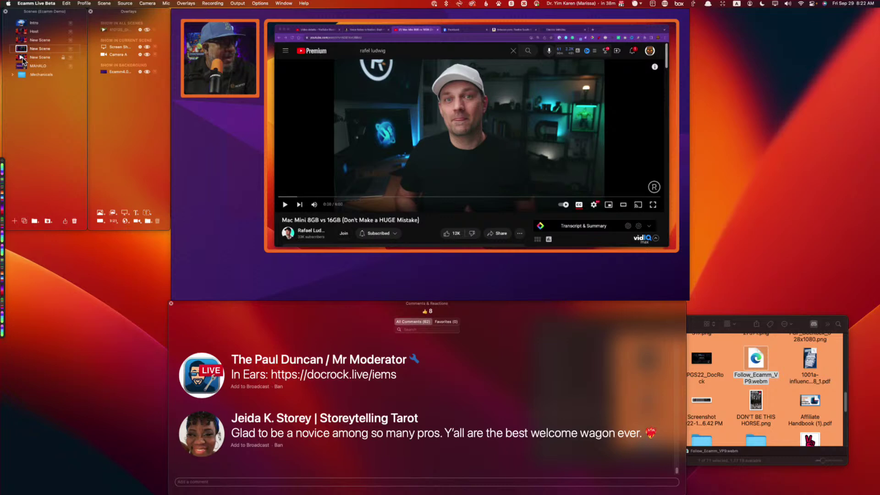
left_click(22, 57)
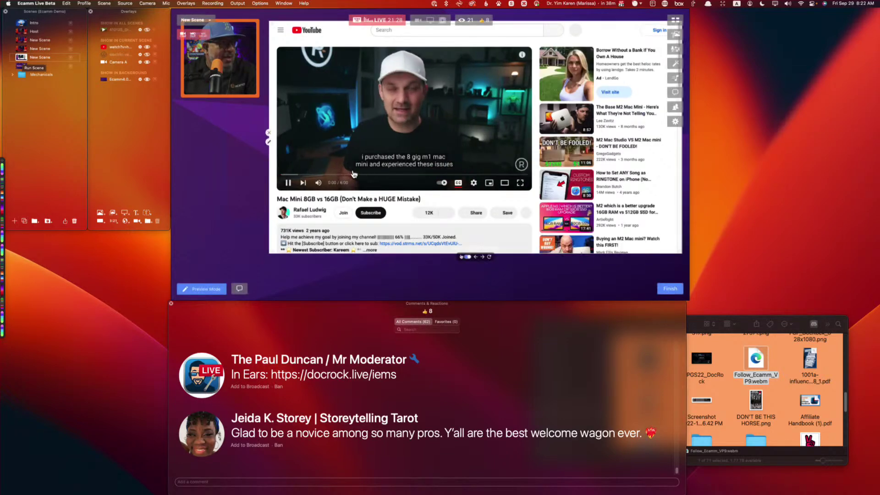
left_click(289, 183)
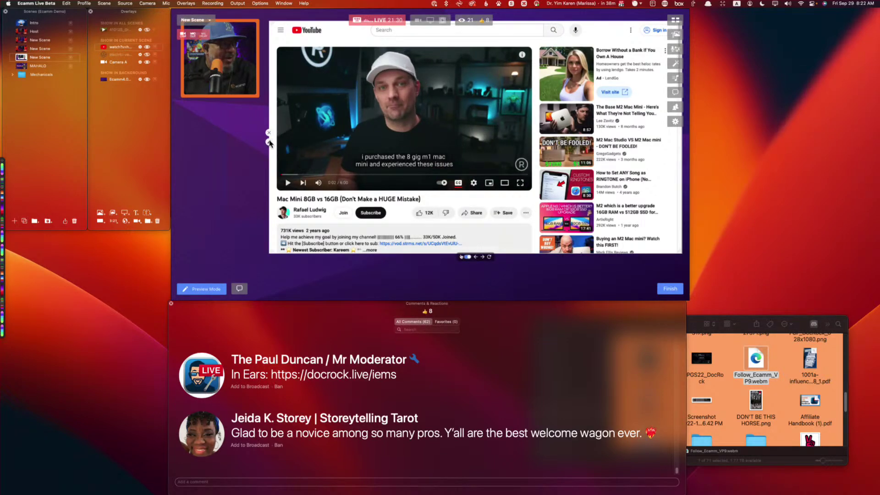
- Enable High-Resolution Mode and Keeping Running for the YouTube widget and save its settings
left_click(141, 47)
left_click(221, 81)
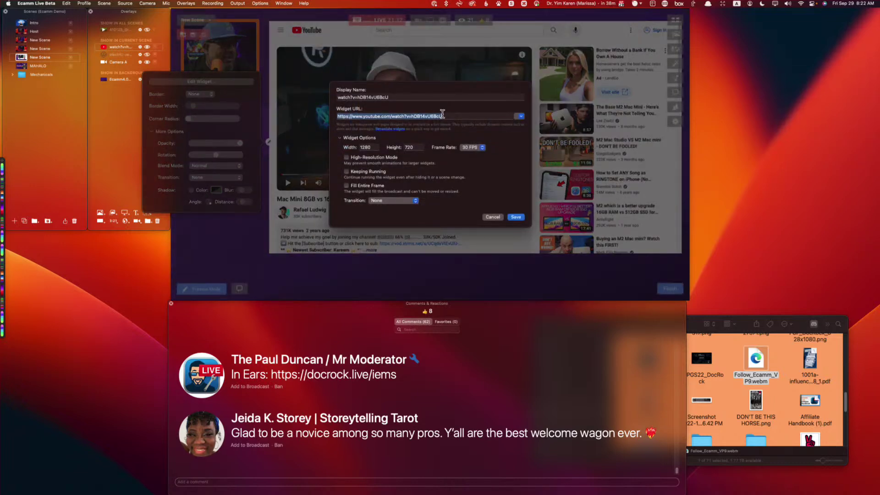
left_click(381, 159)
left_click(379, 171)
left_click(514, 217)
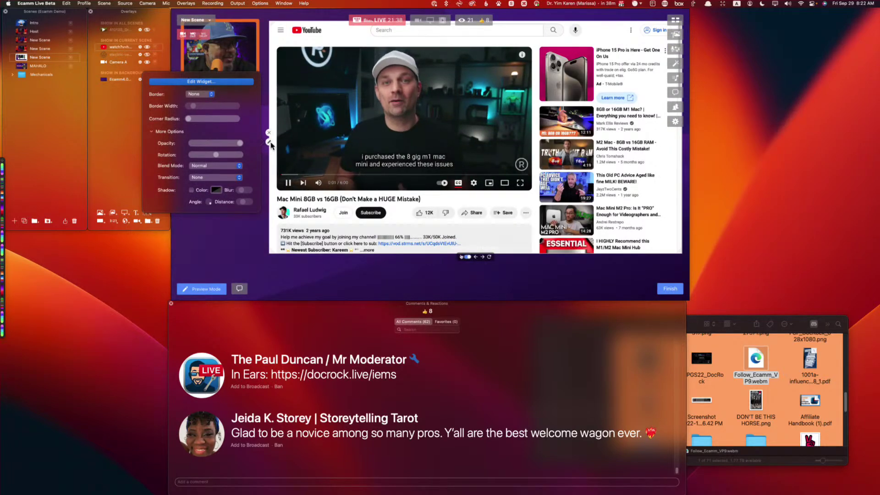
- Pause and mute the video inside the YouTube overlay
left_click(289, 183)
left_click(288, 182)
left_click(318, 183)
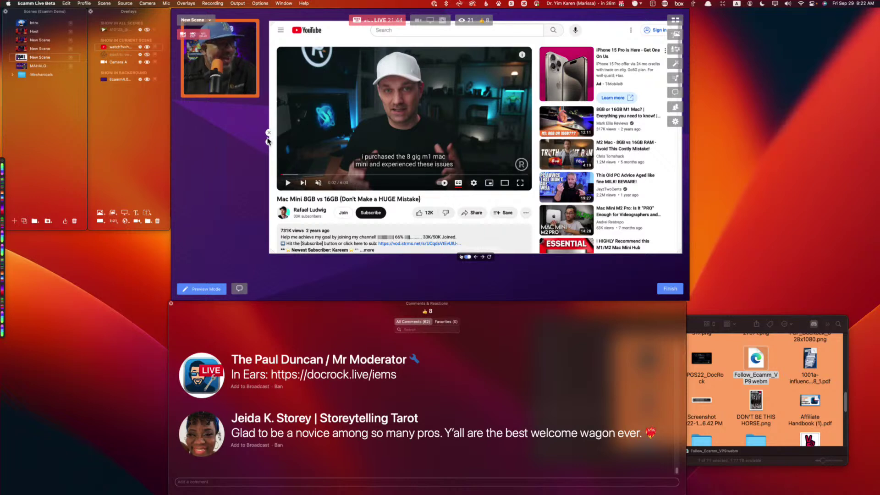
left_click(268, 133)
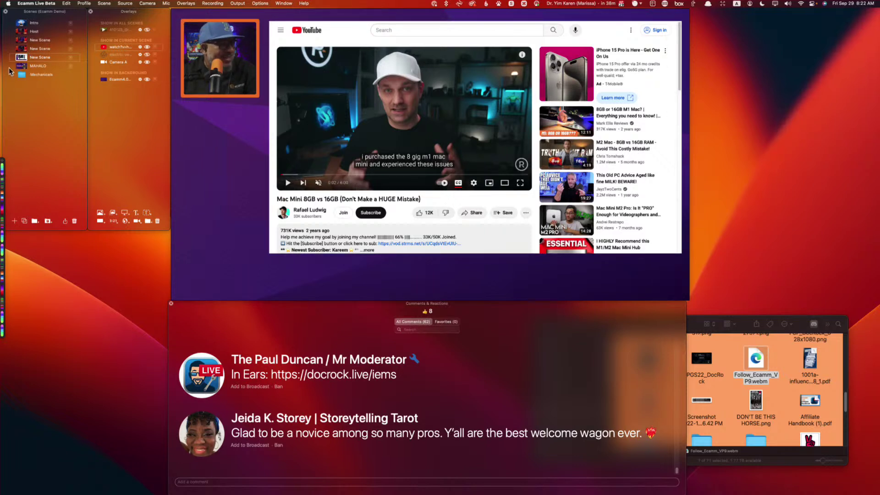
- Alternate twice between the screen share scene and the YouTube scene to check whether the widget keeps its state
left_click(22, 49)
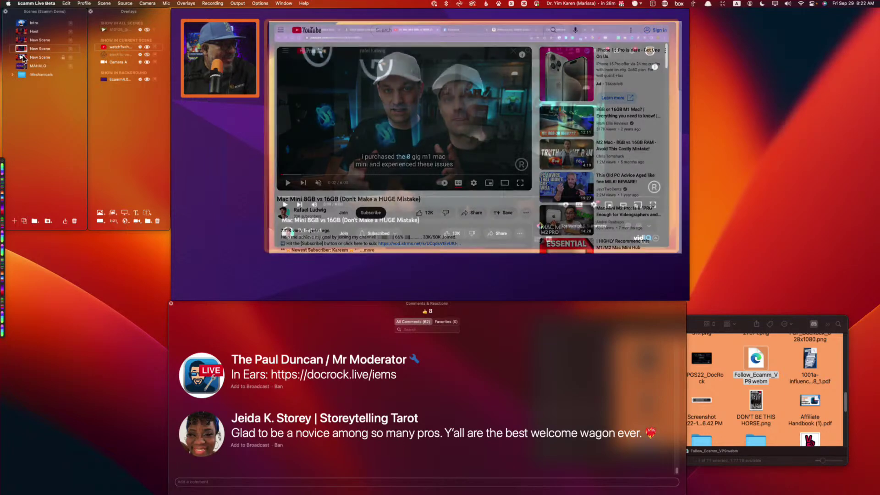
left_click(24, 58)
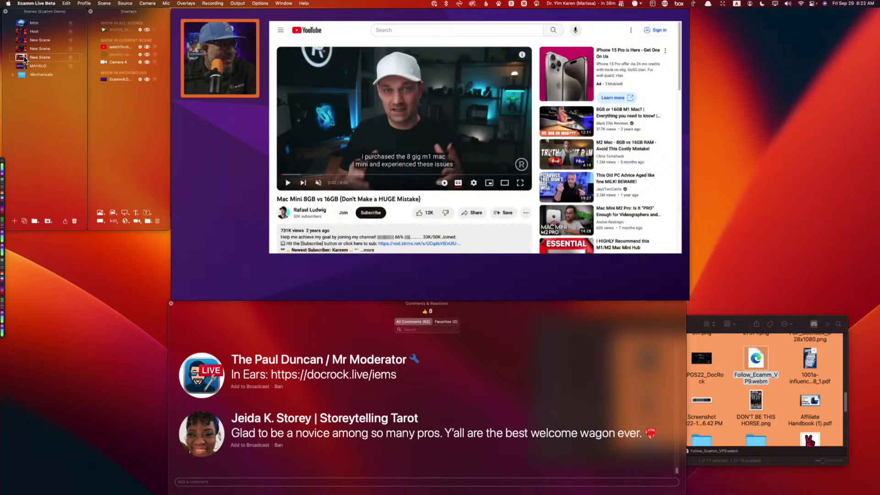
left_click(21, 49)
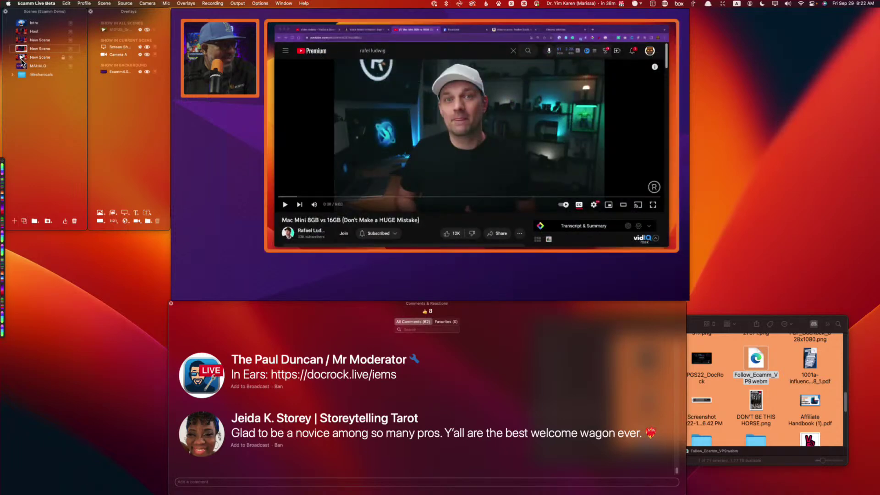
left_click(22, 58)
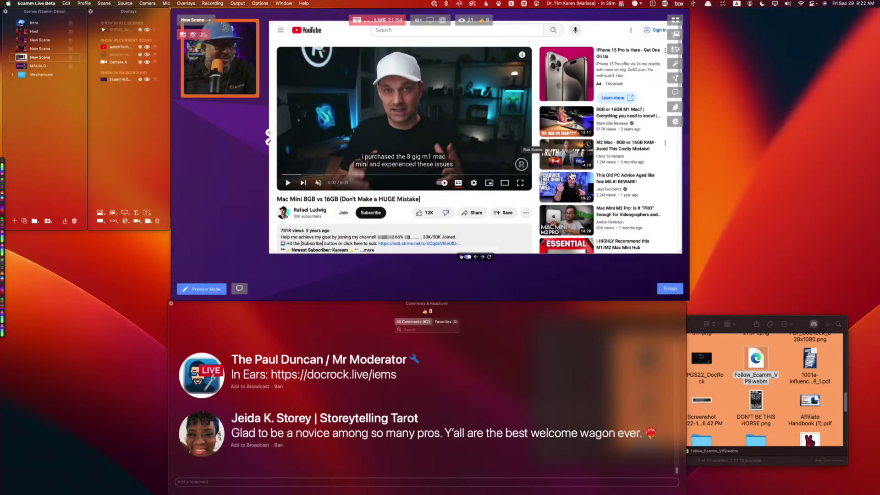
- Show the YouTube overlay's video full screen, and test switching to the screen share scene and back
left_click(520, 183)
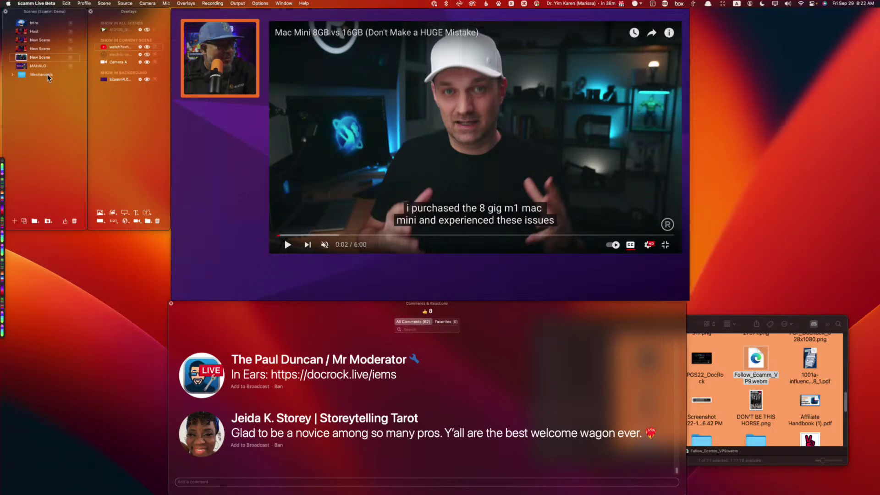
left_click(22, 48)
left_click(21, 58)
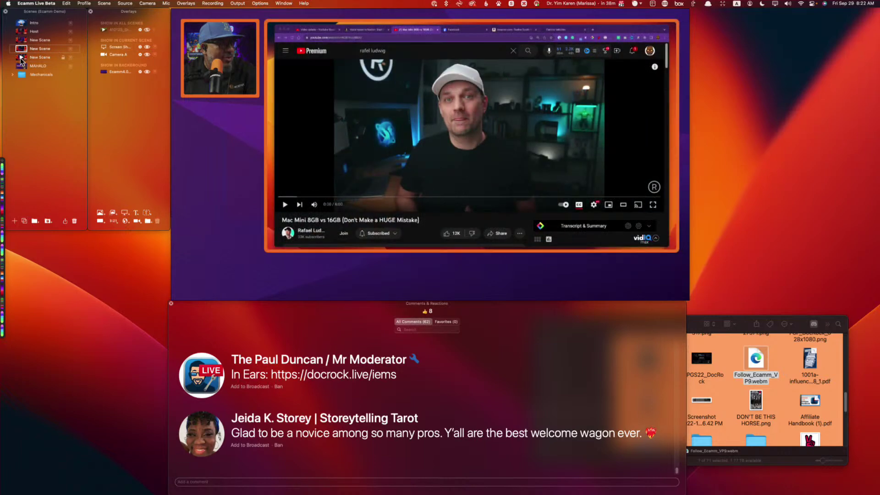
left_click(21, 49)
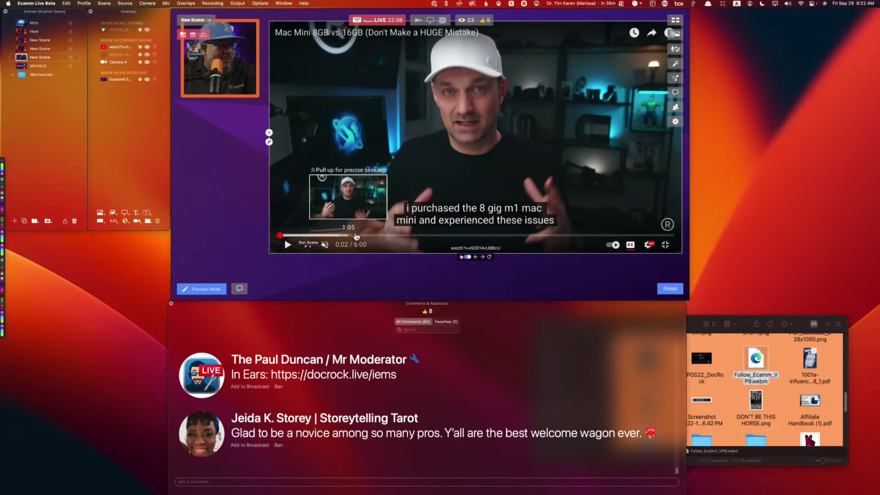
- Seek the full-screen video to 1:47, and switch to the screen share scene and back to test its playback position
left_click(397, 236)
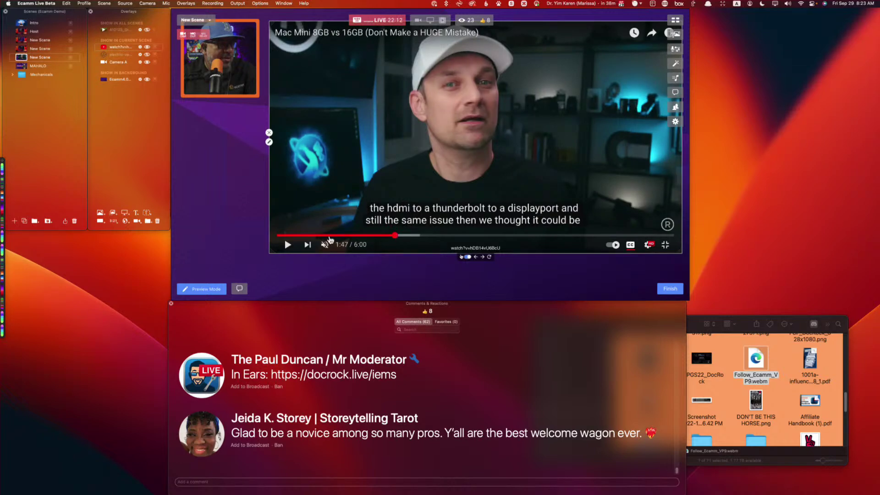
left_click(22, 49)
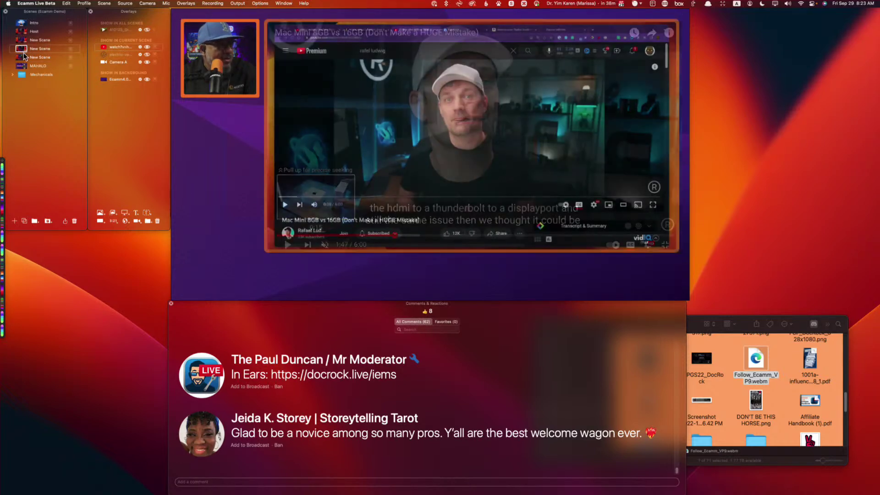
left_click(22, 57)
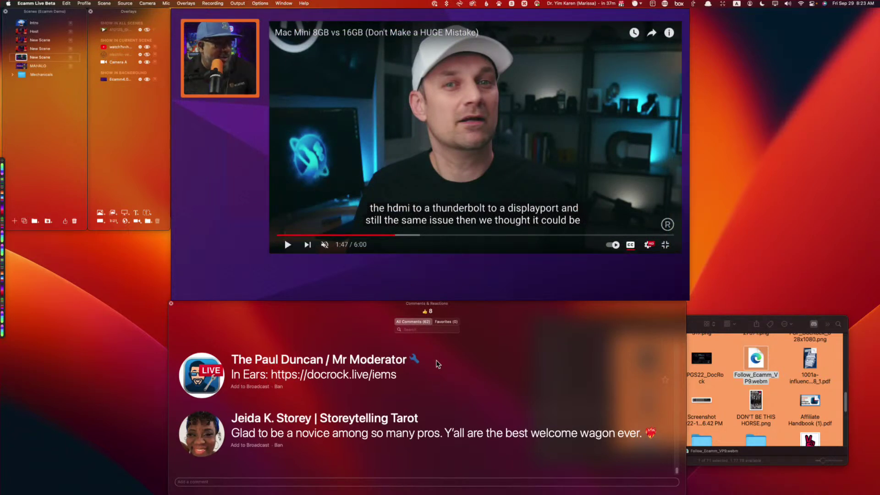
mouse_move(267, 221)
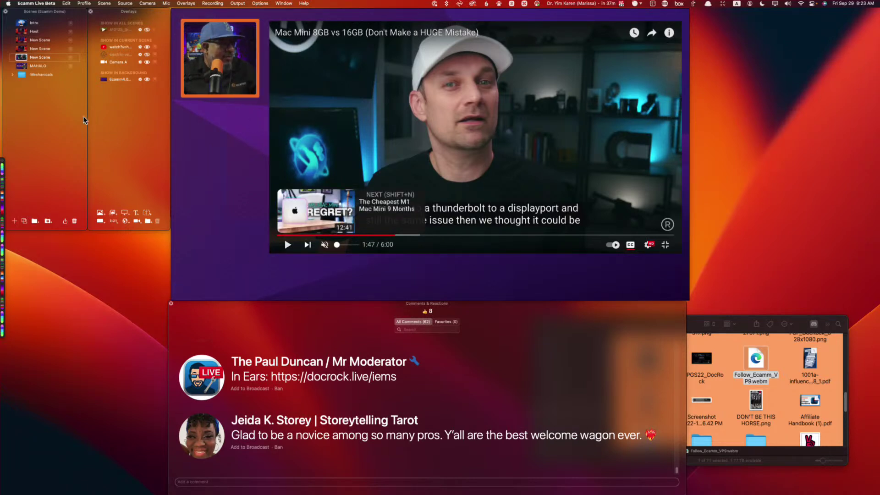
left_click(135, 212)
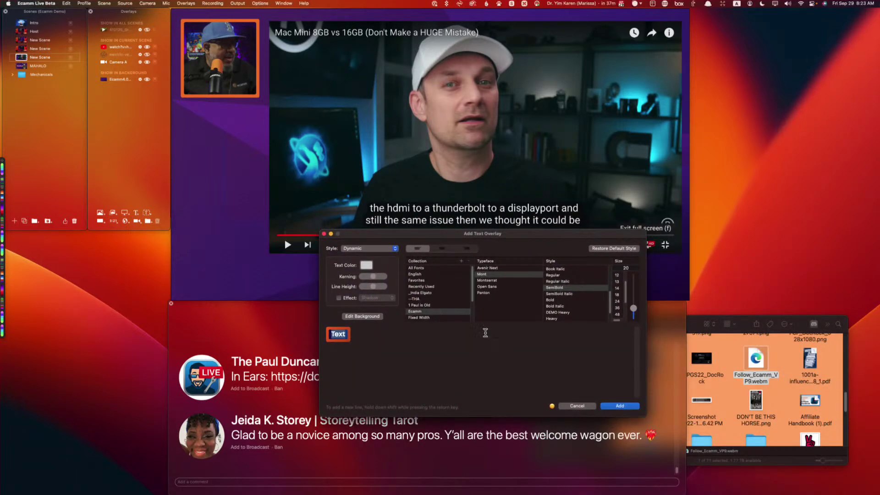
left_click(579, 406)
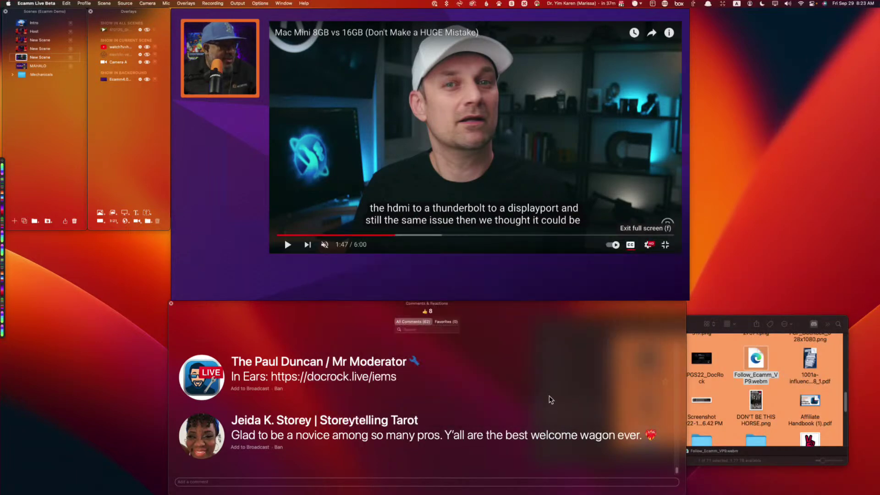
- Start a new text overlay and replace its placeholder with the video creator's copied name, website and YouTube link
left_click(135, 212)
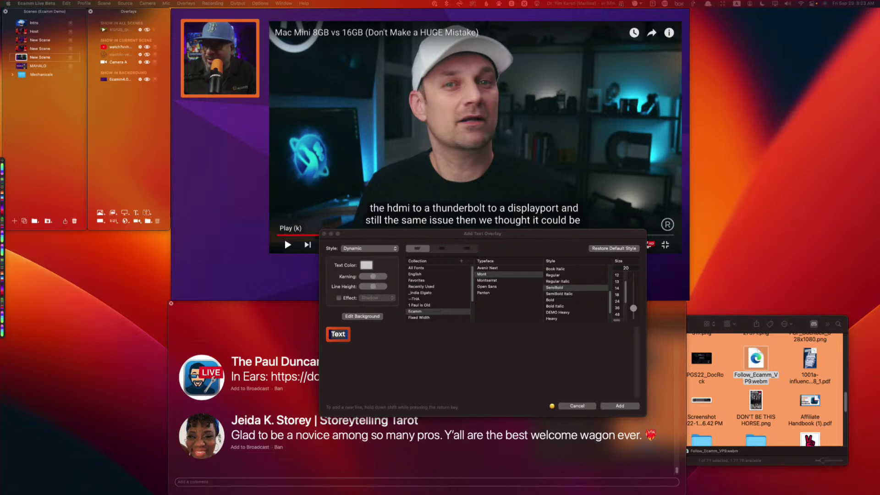
key("super+c")
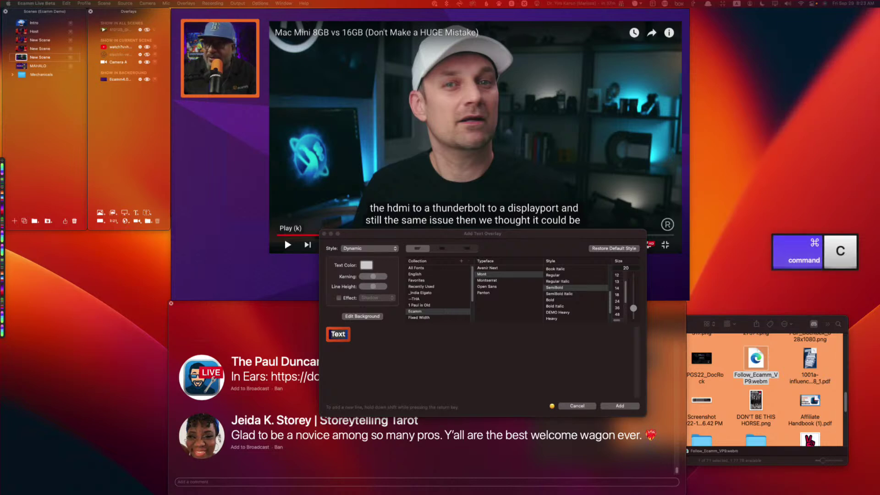
key("super+c")
key("super+c")
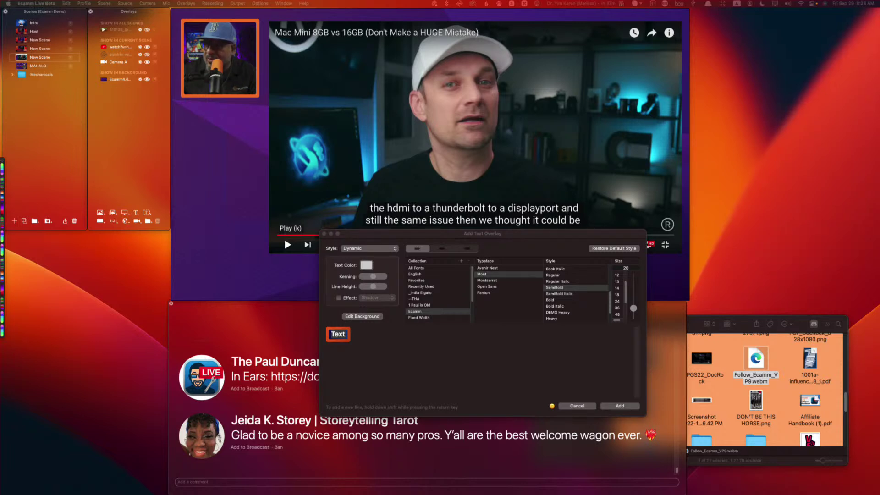
key("super+c")
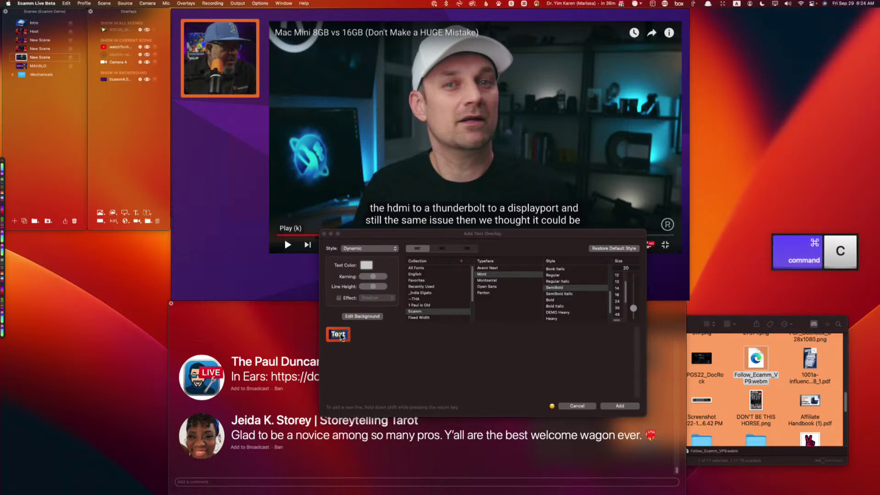
key("super+v")
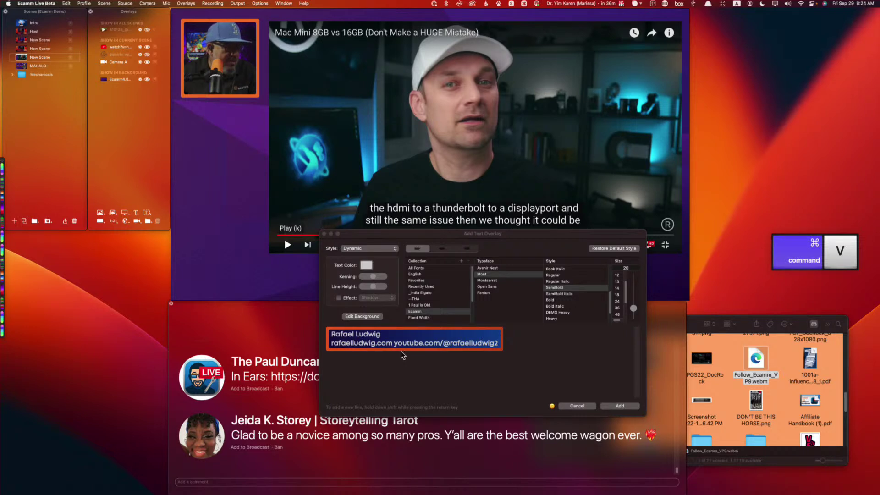
- Cut the website address from the overlay text, keeping only the name and the YouTube link
left_click_drag(390, 346, 322, 341)
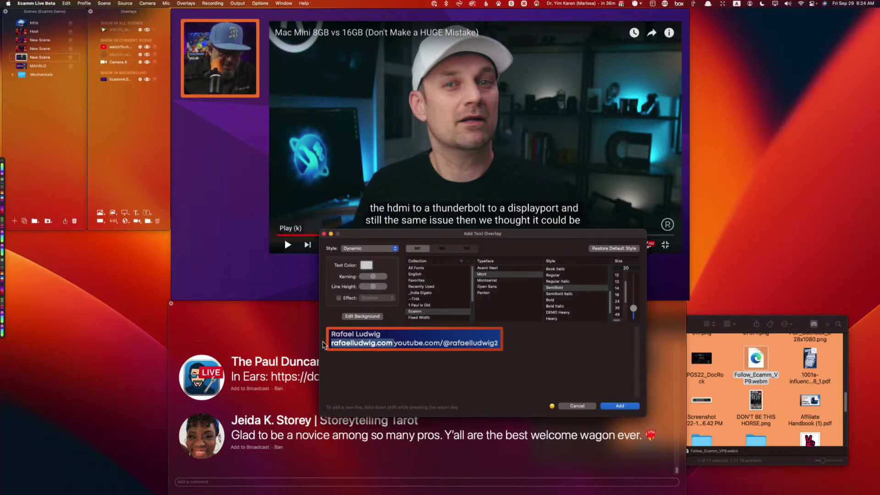
key("super")
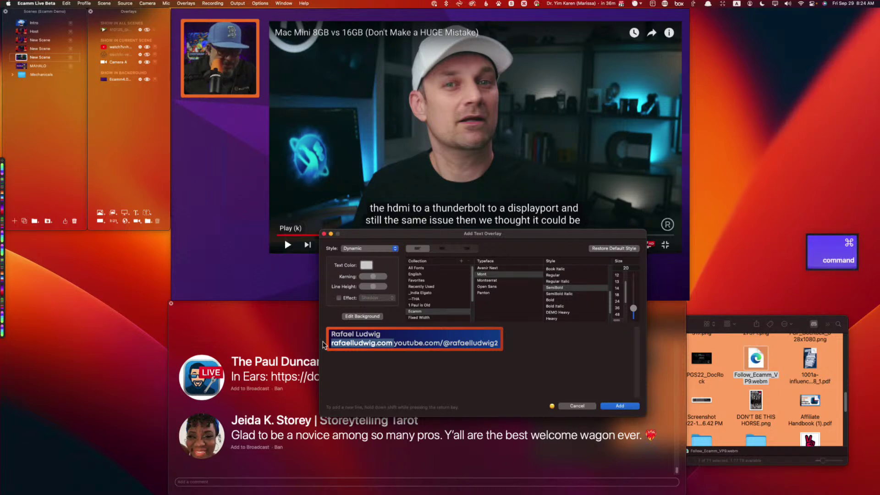
key("super+x")
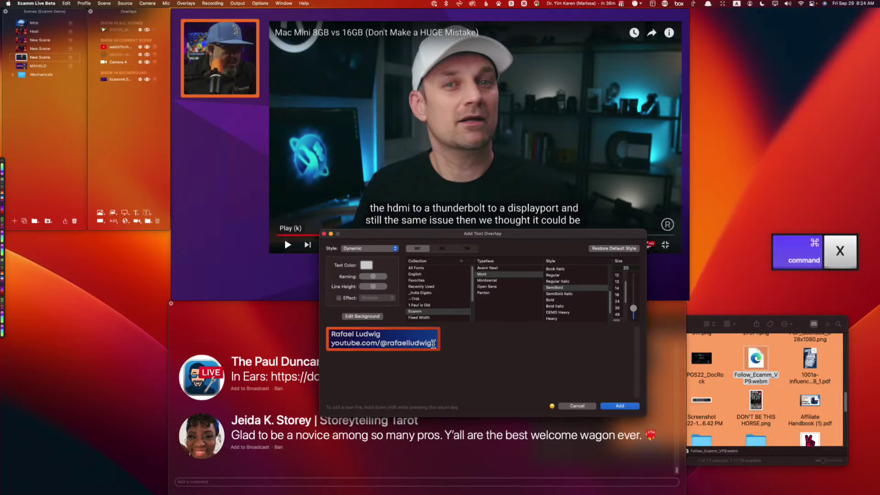
- Set the overlay's name line to size 48 and the YouTube link line to size 36
left_click_drag(391, 334, 323, 334)
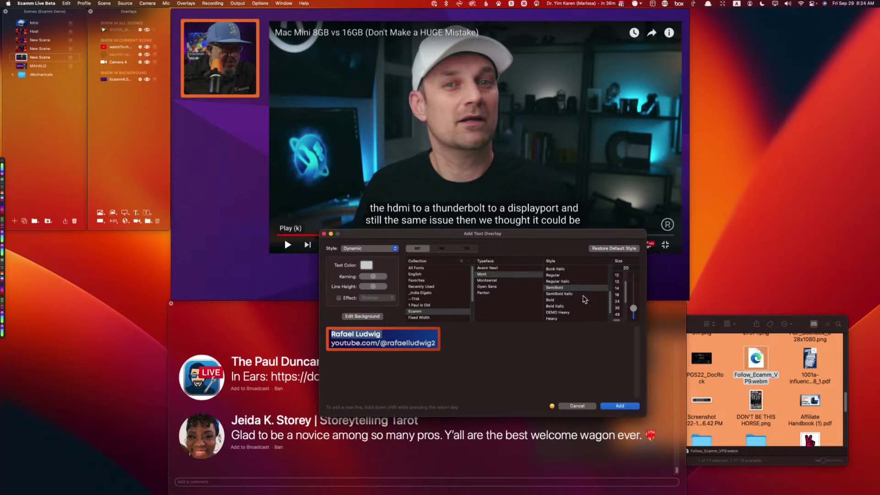
left_click(618, 311)
left_click_drag(456, 361, 337, 361)
left_click_drag(633, 297, 676, 309)
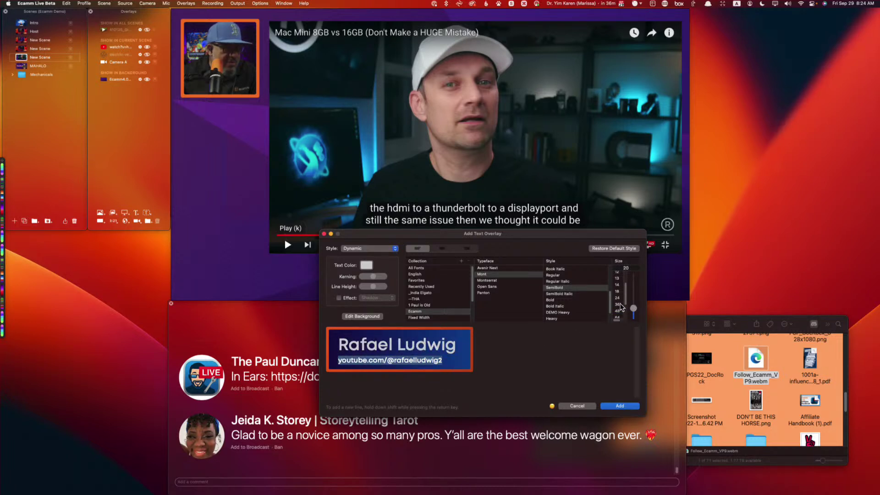
left_click(618, 305)
left_click(488, 371)
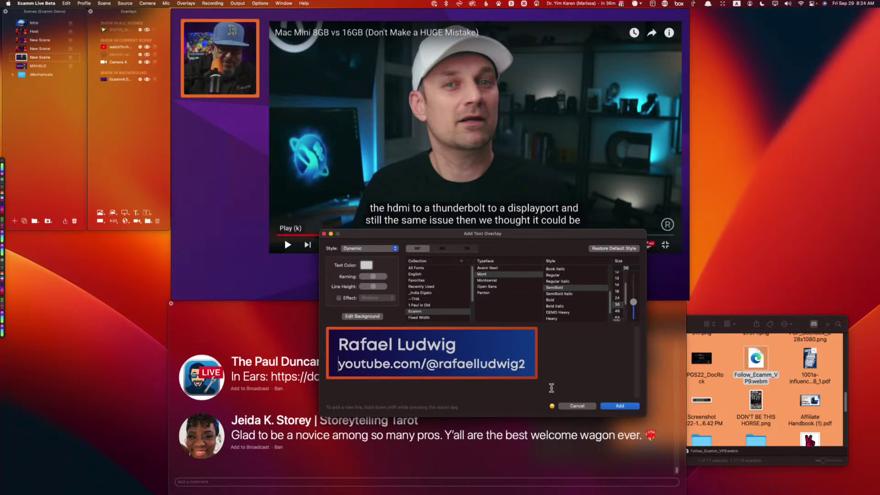
- Insert "Content Creator | " before the YouTube link on the overlay's second line
type("Co")
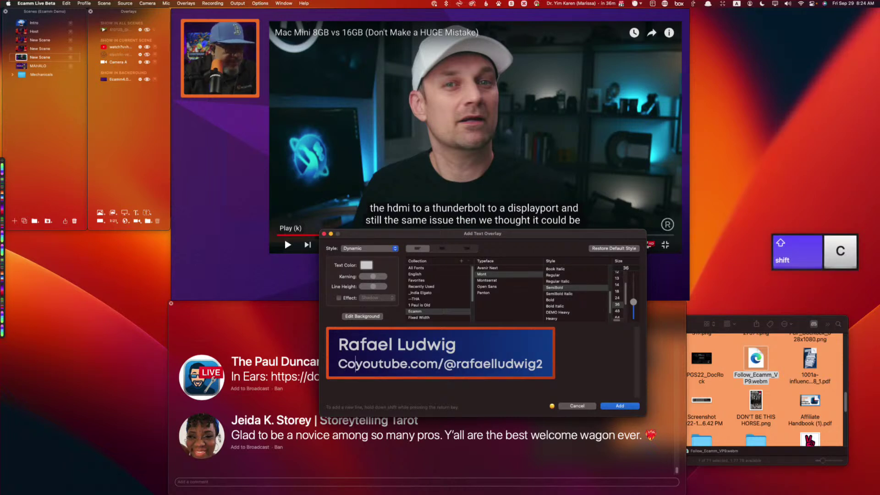
type("ntent")
key("BackSpace")
key("BackSpace")
key("BackSpace")
type("e")
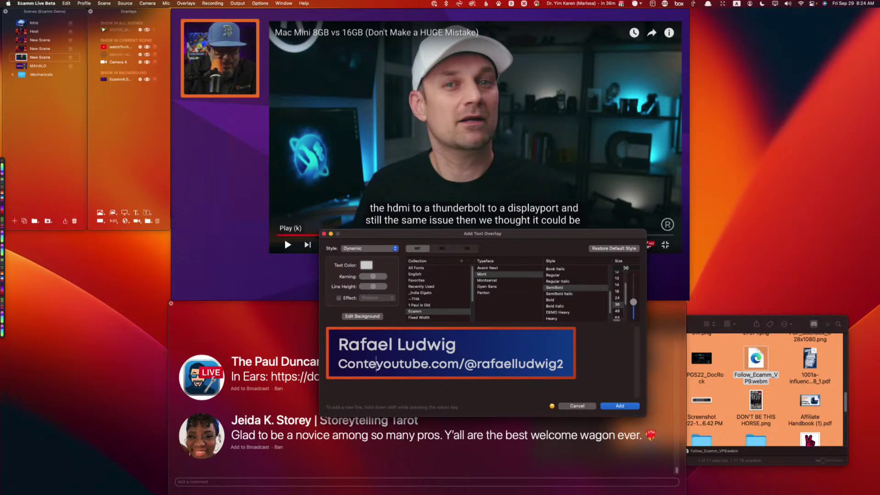
type("nt Creator")
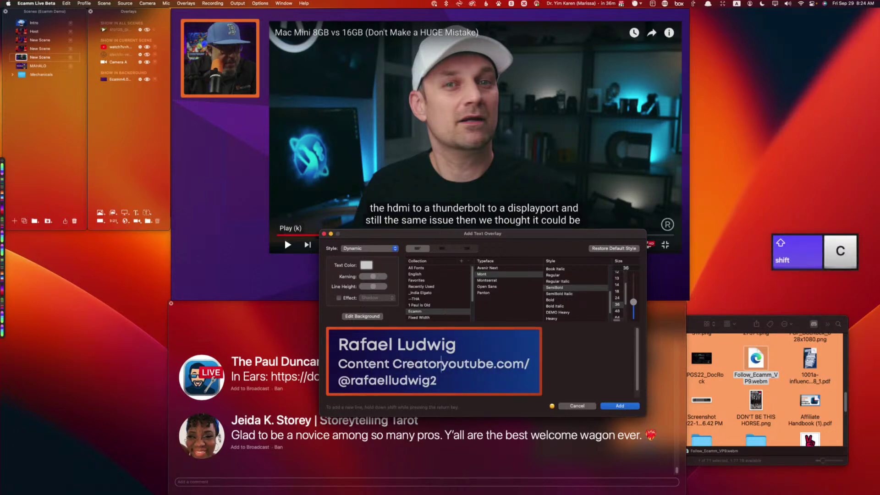
key("alt+backslash")
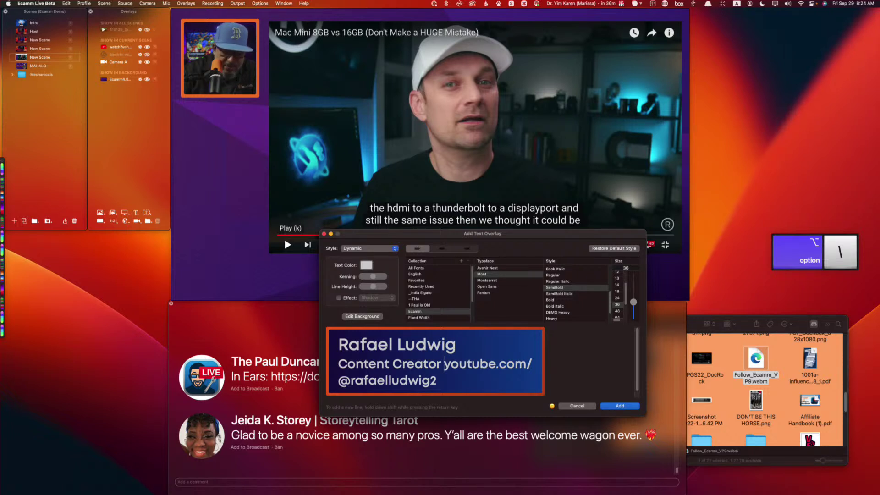
type("|")
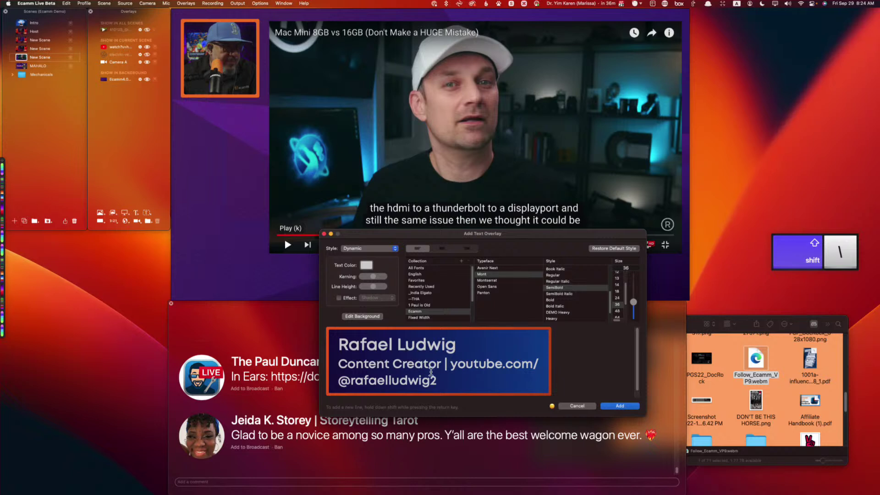
- Set the Content Creator and YouTube link text to the Mont ExtraLight style
left_click_drag(481, 379, 338, 369)
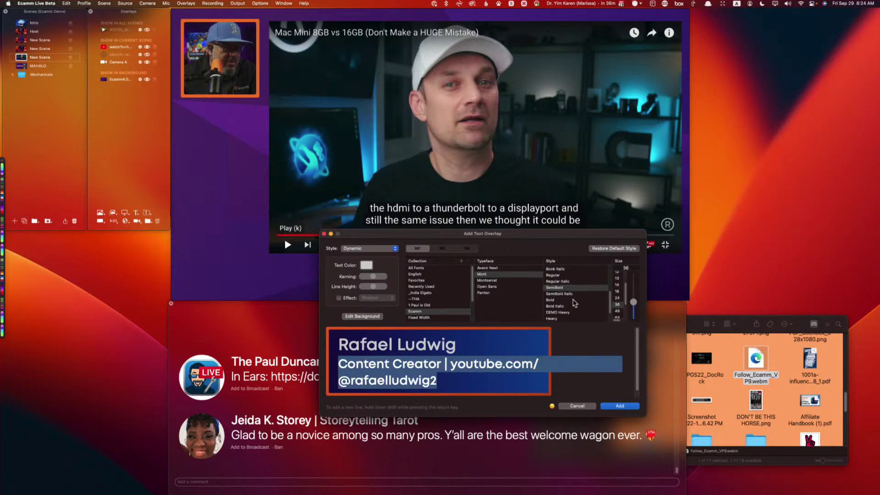
left_click(556, 276)
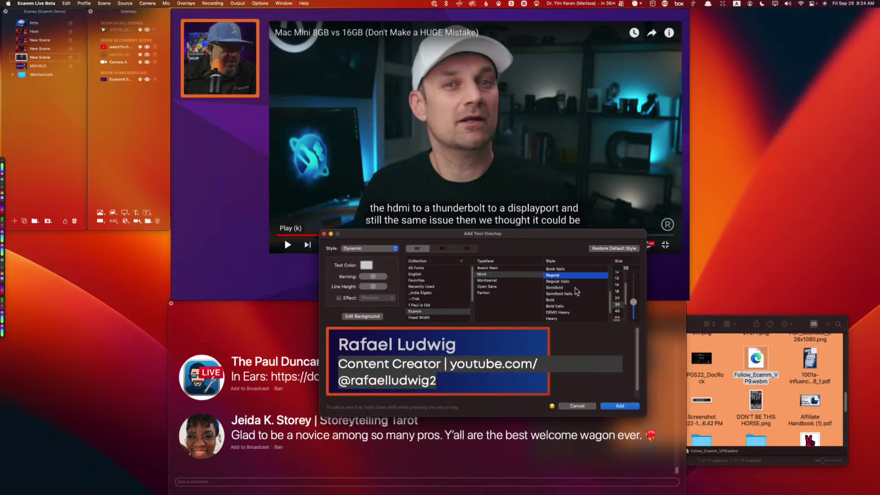
scroll(577, 291, "up", 1)
scroll(573, 288, "up", 3)
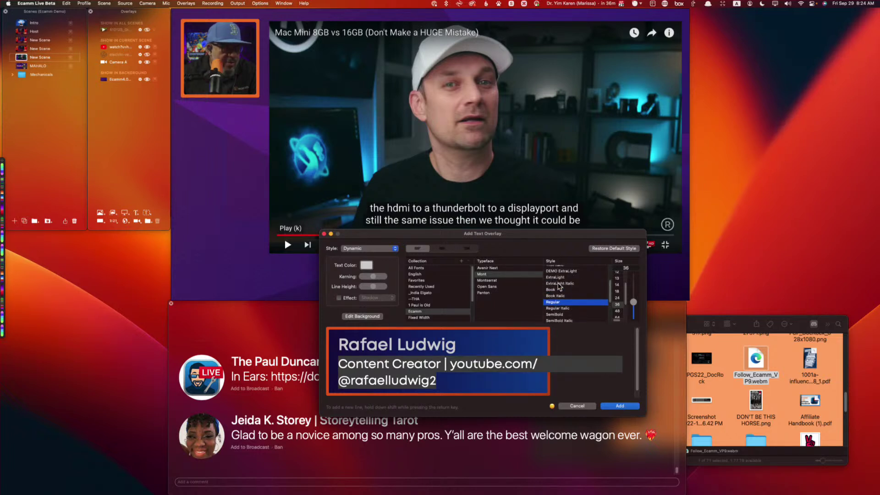
left_click(556, 277)
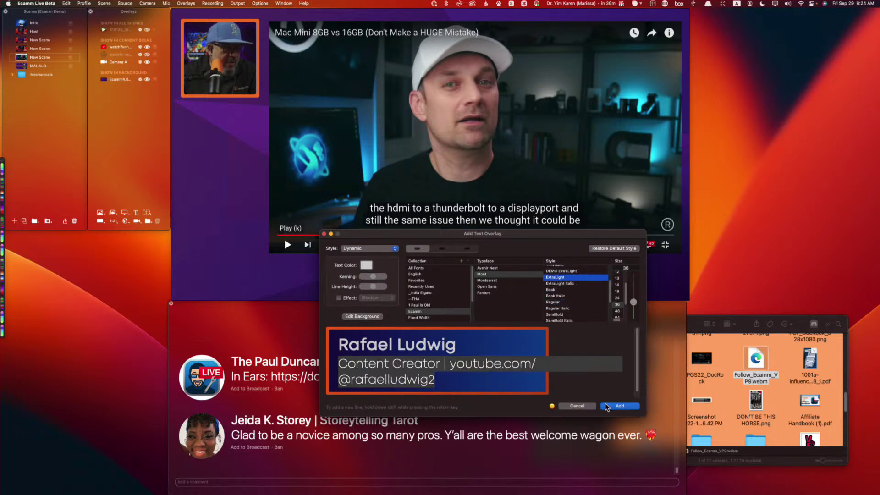
- Add the text overlay to the scene, resize it as a wide banner and place it just below the video
left_click(620, 406)
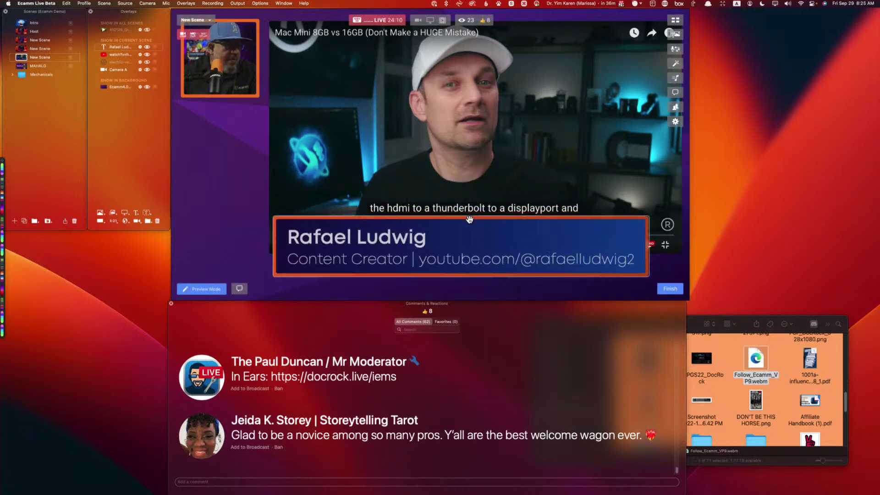
left_click_drag(652, 226, 669, 268)
left_click_drag(587, 269, 589, 278)
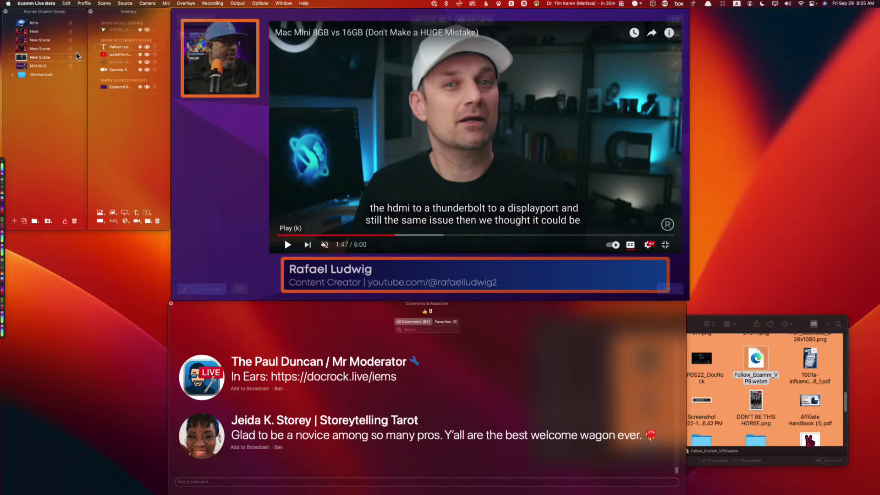
- Switch to the first New Scene and delete its Follow_Ecamm animation overlay
left_click(21, 41)
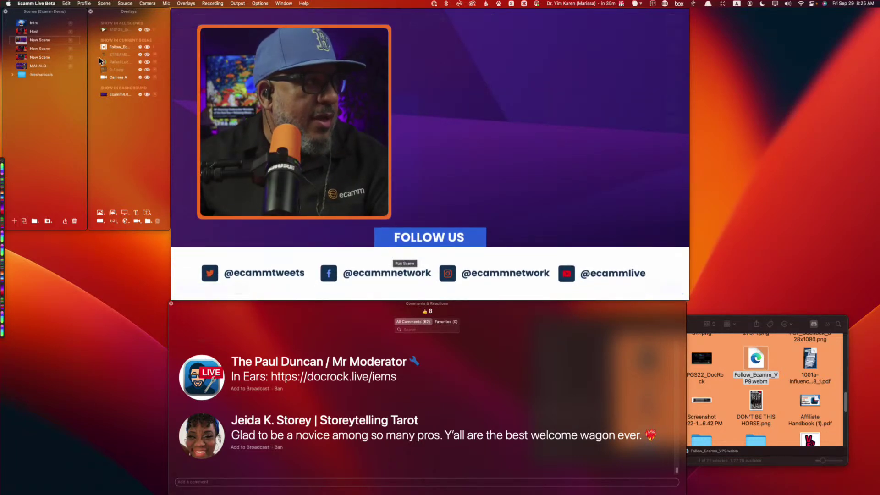
left_click(156, 221)
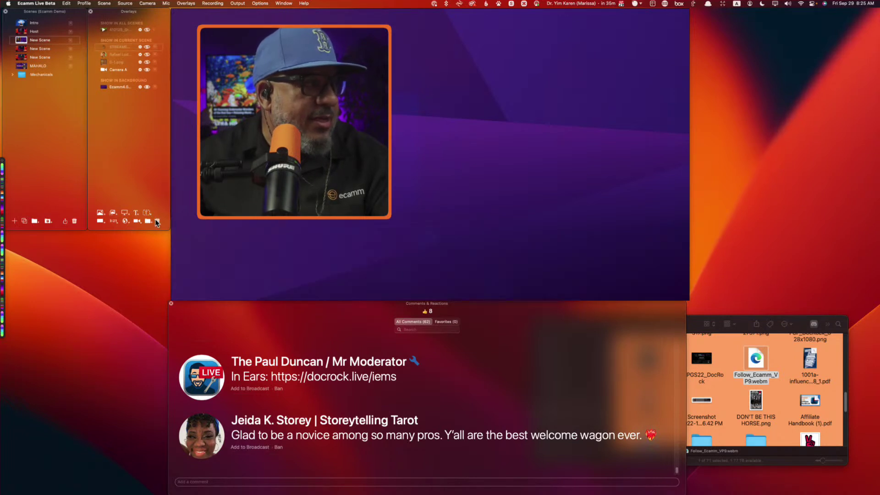
- Duplicate the camera frame beside the original, enlarge the original frame, and delete the smaller copy
left_click_drag(268, 149, 551, 135)
key("alt")
left_click(388, 205)
left_click_drag(395, 216, 421, 243)
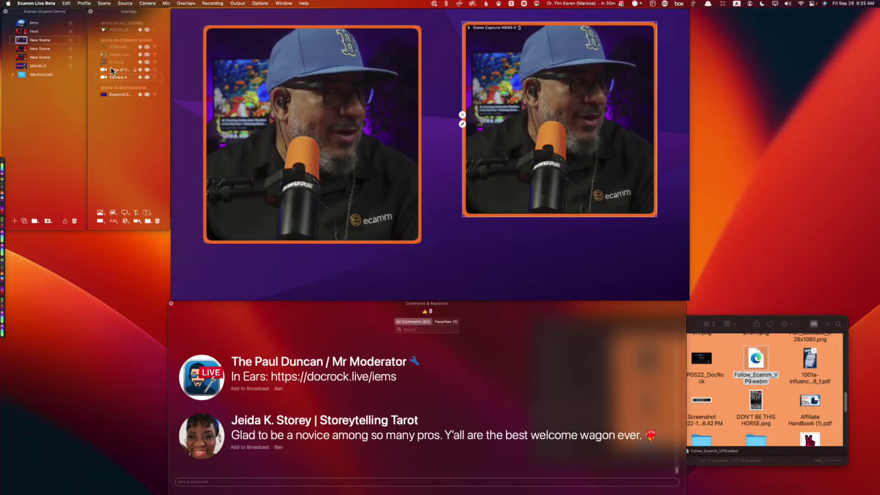
left_click(157, 221)
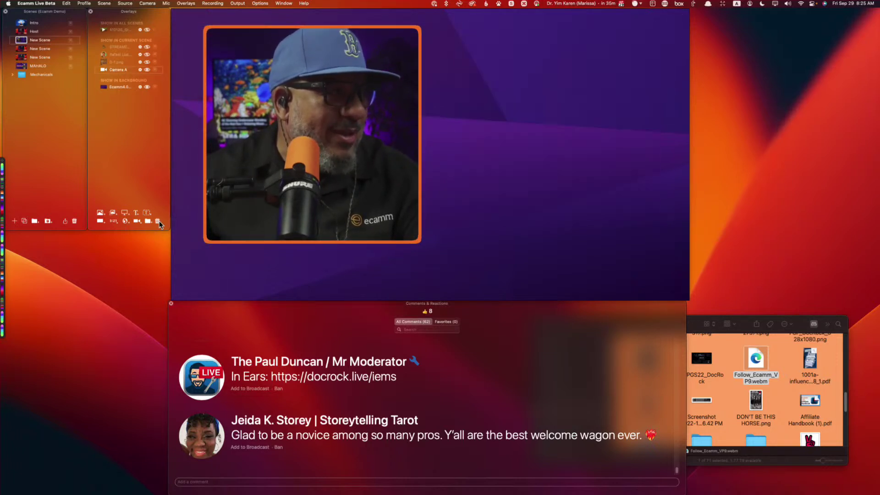
- Duplicate the enlarged Camera A frame to its right, and nudge the original left to balance the two-camera layout
left_click_drag(298, 172, 546, 172)
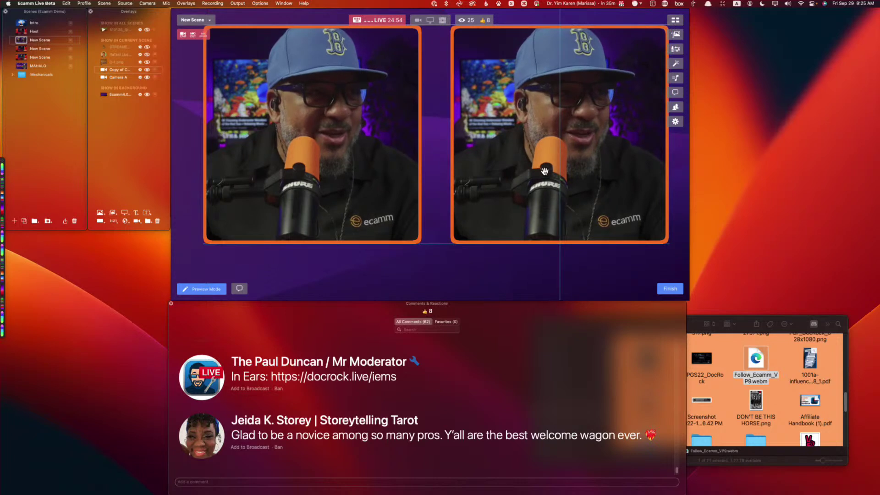
key("Left")
key("Left")
key("Left")
key("Left")
key("Left")
key("Left")
key("Left")
key("Left")
key("Left")
key("Left")
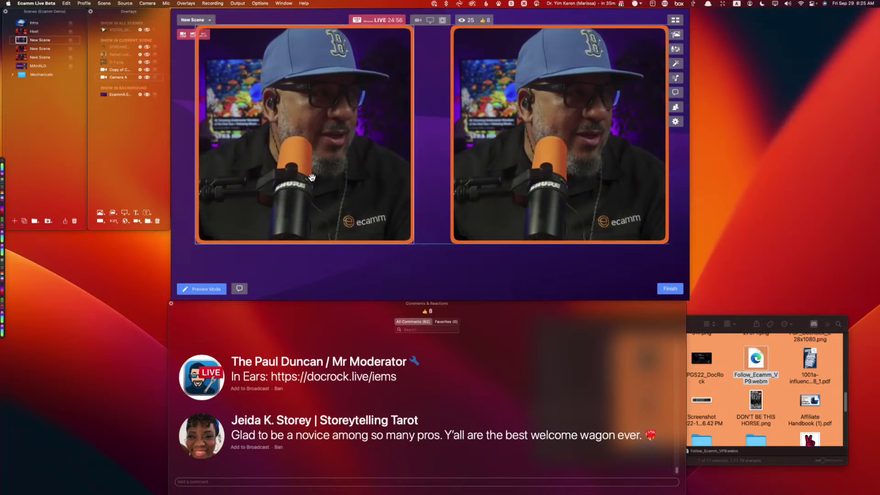
key("Left")
key("Left")
key("Left")
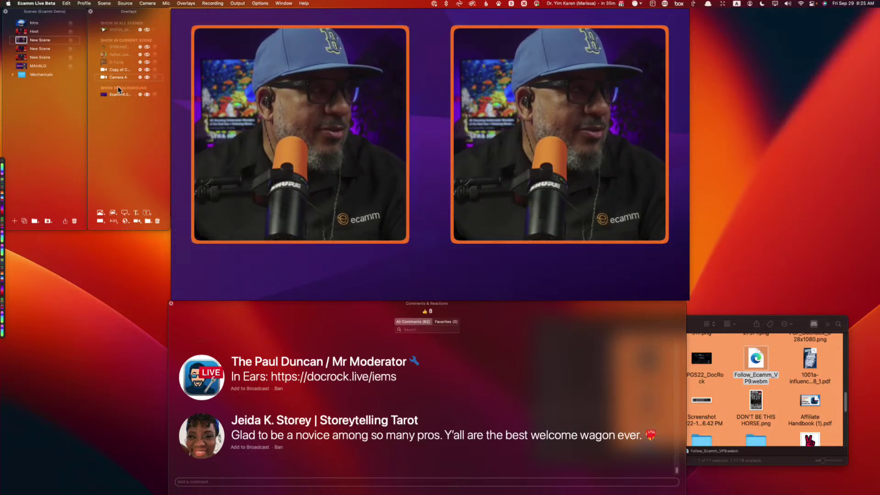
- Copy the guest name banner from the video scene into the two-camera scene, shrinking it onto the lower edge of the right camera frame
left_click(21, 57)
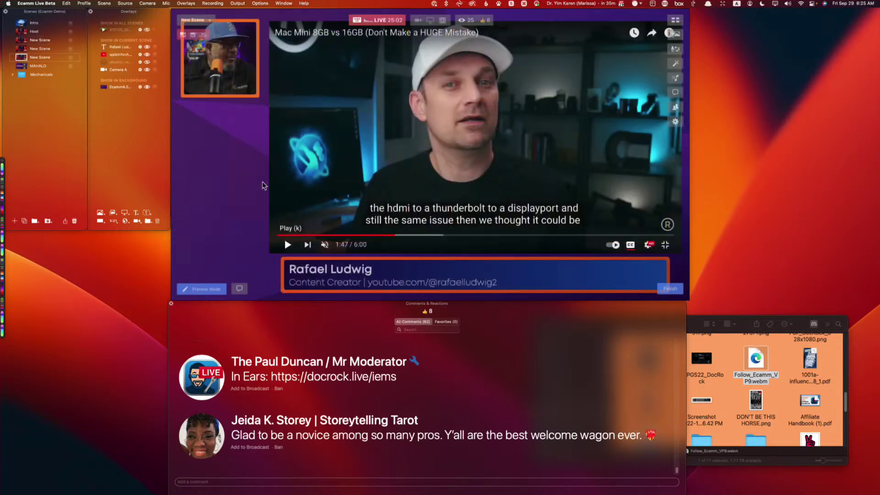
key("super")
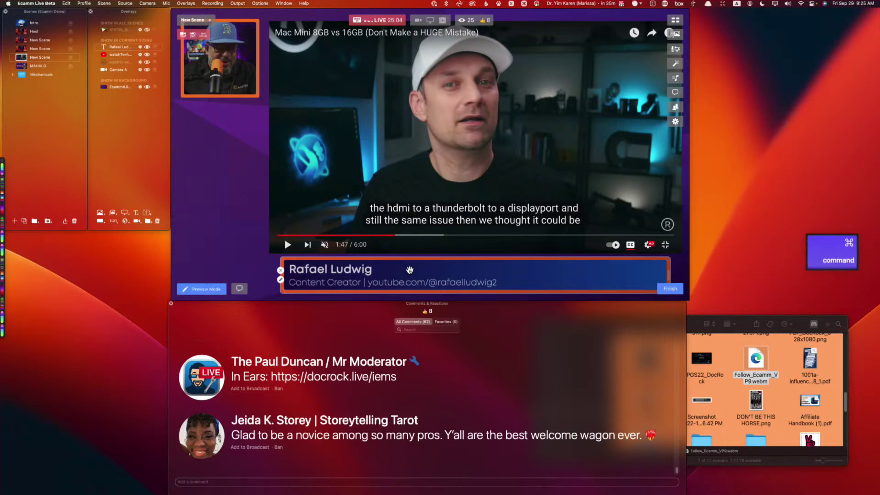
key("super+c")
right_click(409, 270)
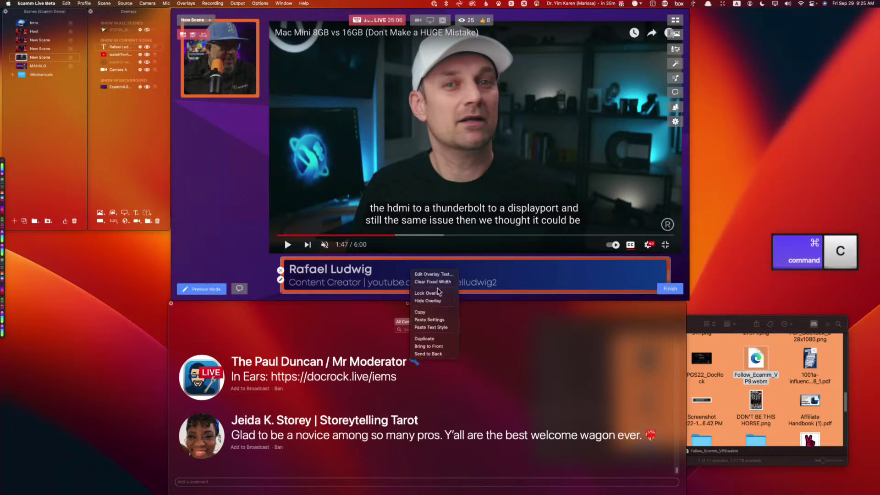
left_click(441, 314)
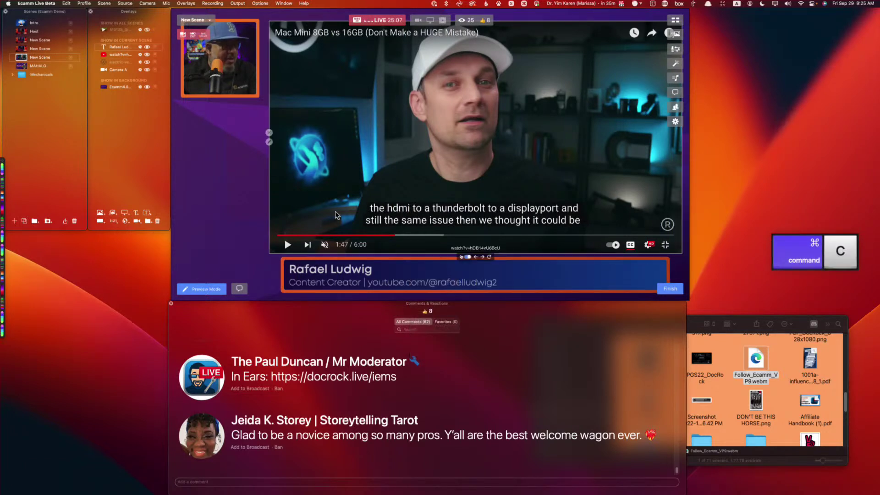
left_click(23, 41)
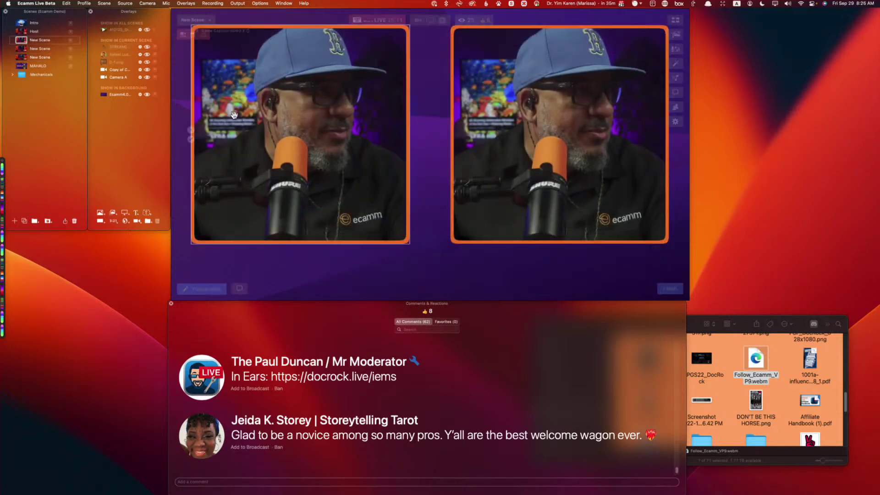
key("super+v")
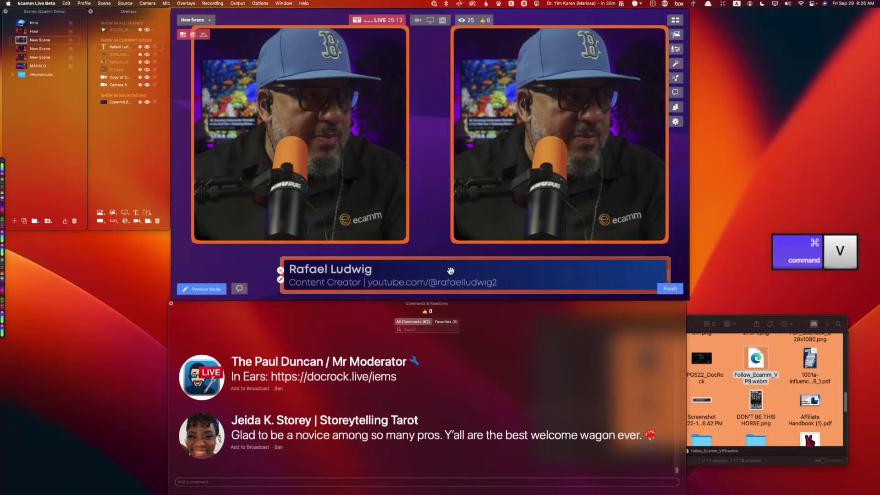
left_click_drag(667, 260, 641, 248)
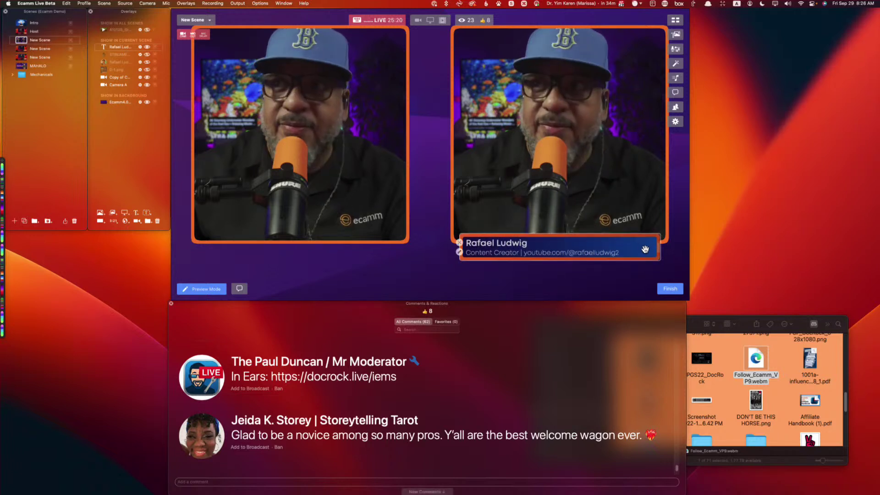
left_click(670, 288)
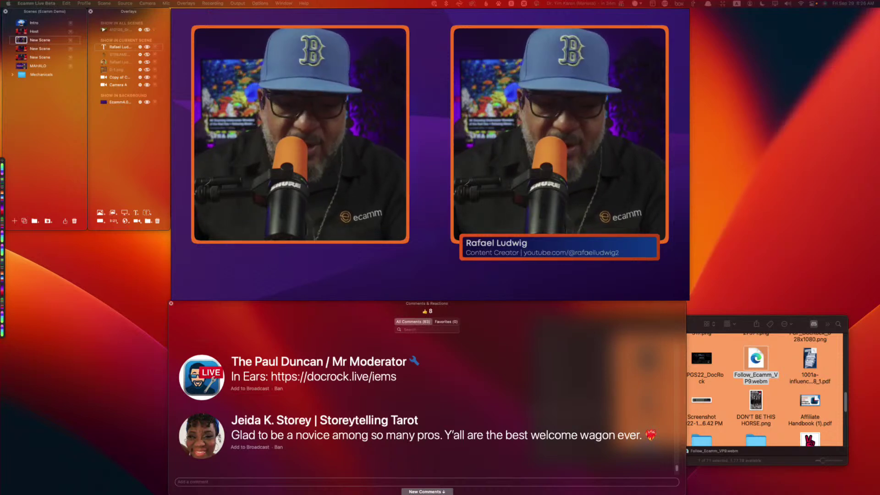
- Capture the guest's round R logo as a screenshot overlay, and shrink it to fit inside the right end of the guest banner
key("shift+super+4")
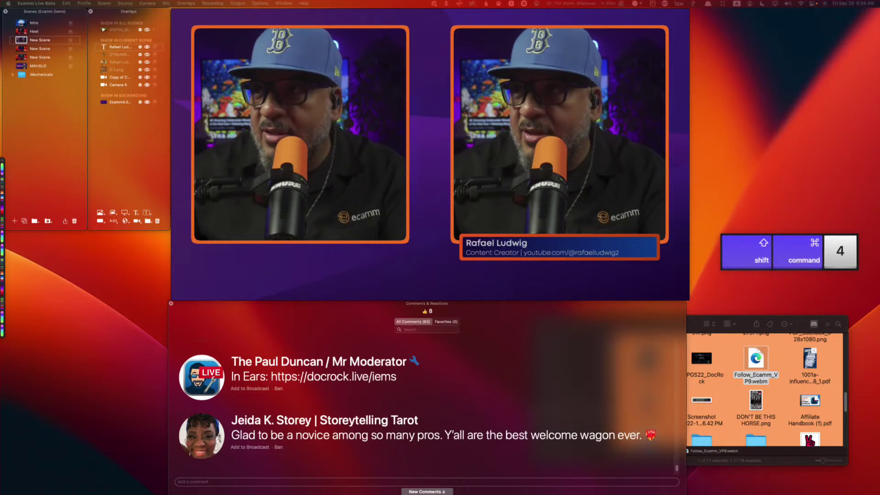
key("shift")
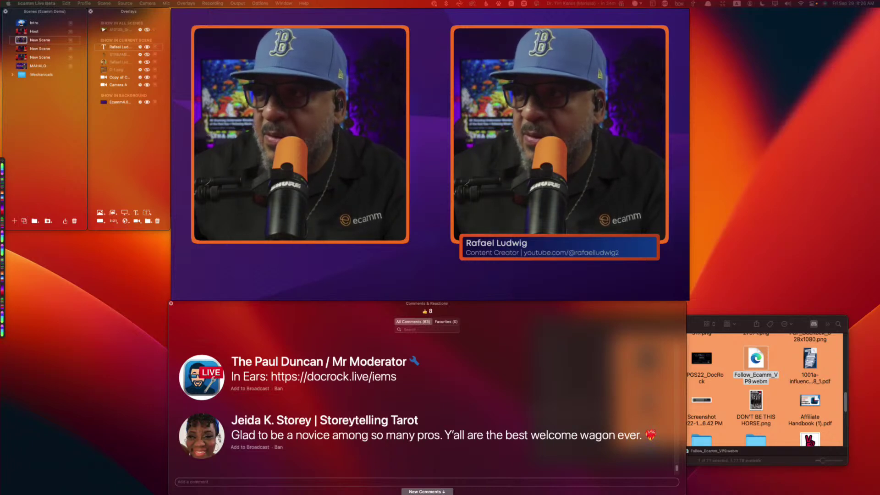
left_click_drag(542, 300, 651, 266)
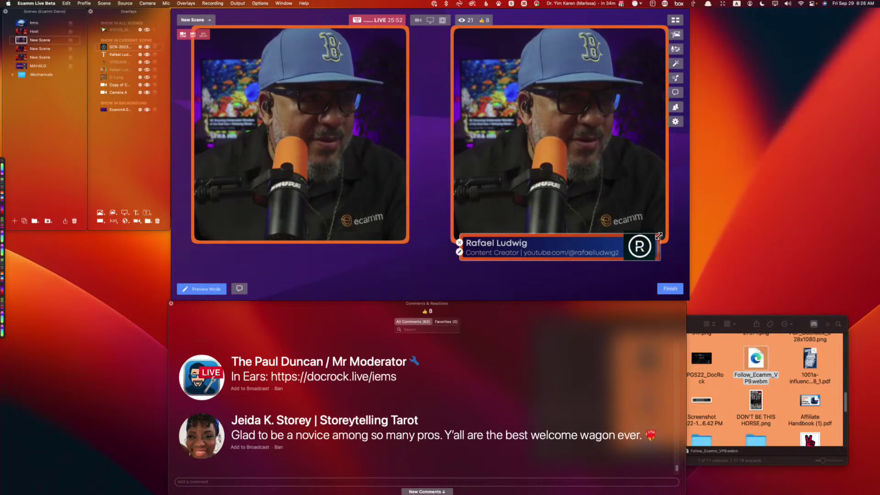
left_click_drag(653, 232, 645, 250)
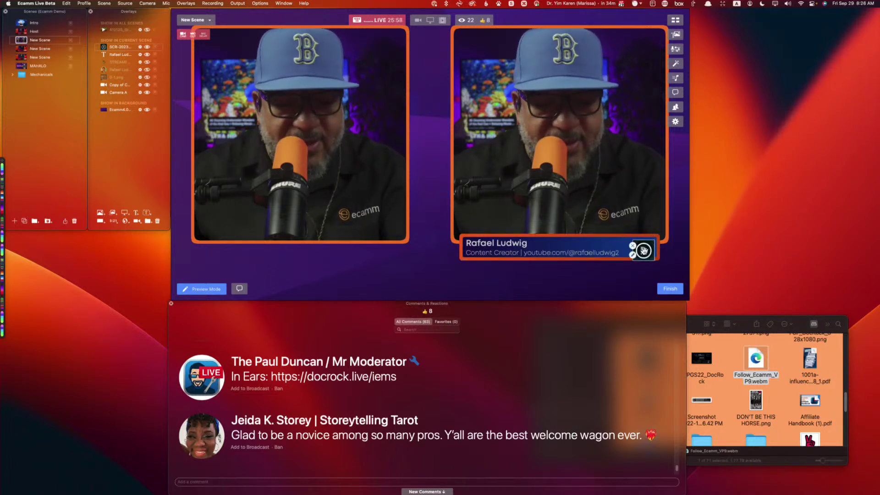
left_click_drag(653, 260, 648, 248)
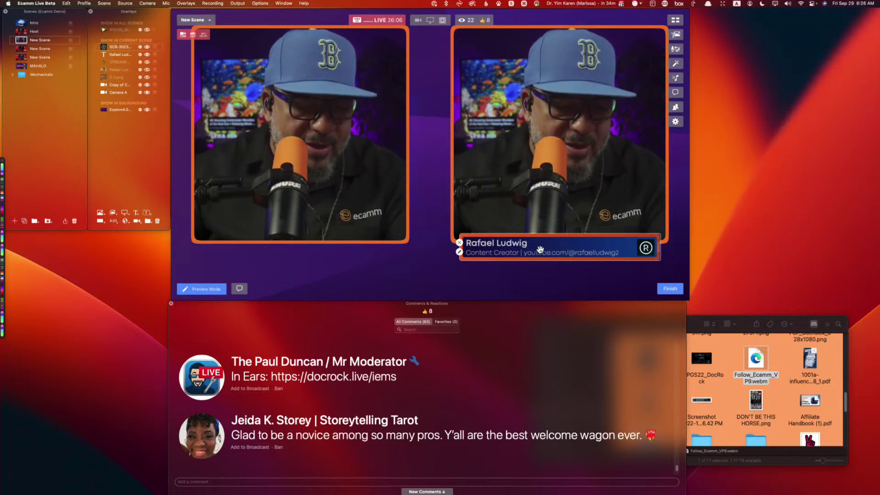
- Duplicate the name banner onto the lower edge of the left camera frame, and replace its name line with the host's name
left_click_drag(539, 248, 313, 252)
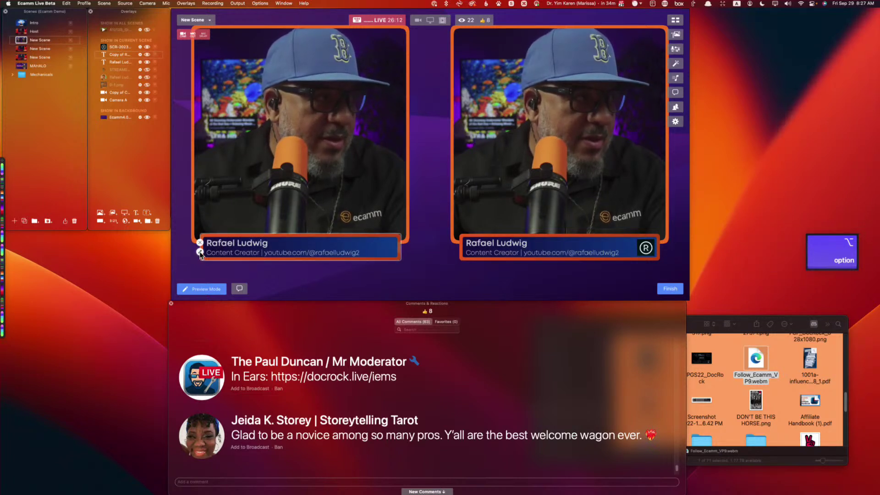
left_click(200, 253)
left_click(136, 165)
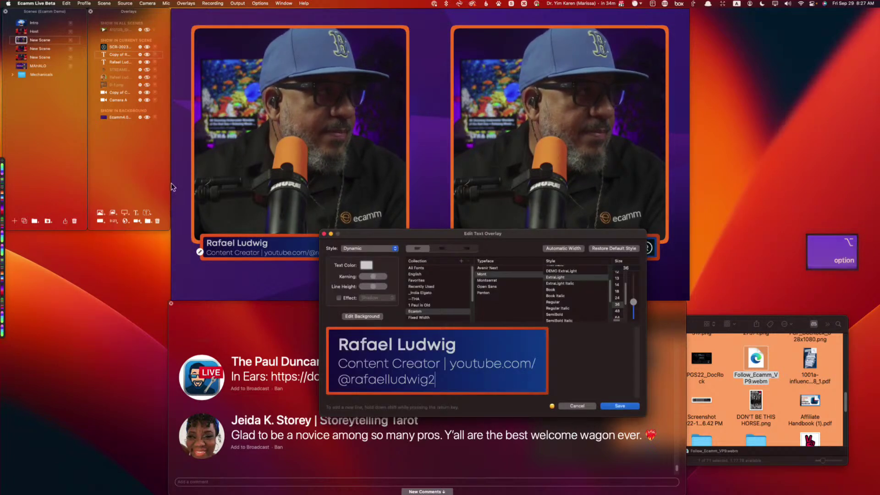
double_click(365, 345)
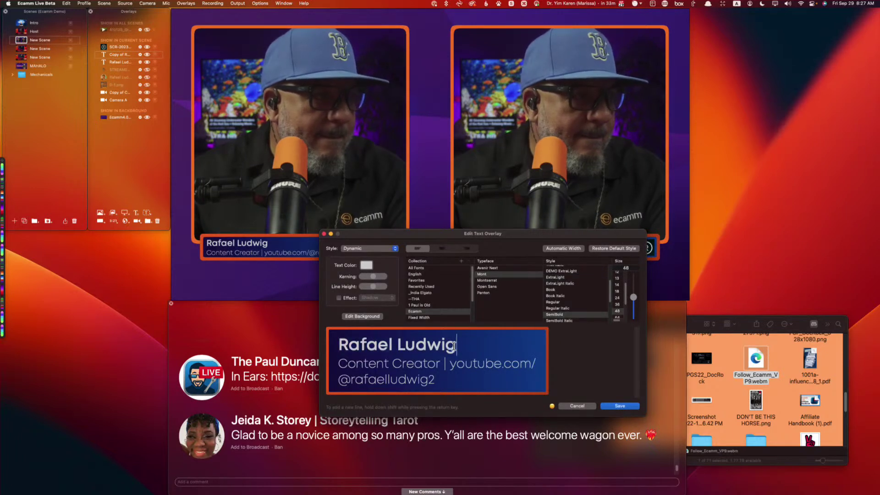
left_click_drag(454, 347, 454, 347)
type("D")
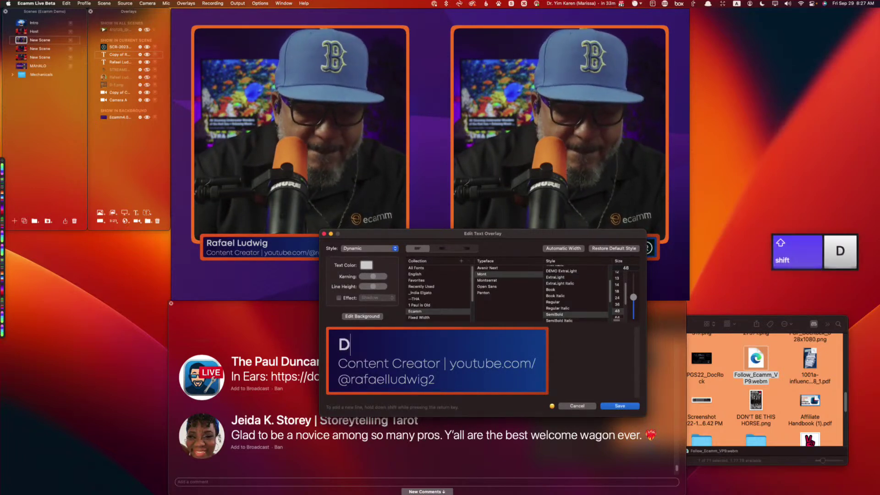
type("oc Rock")
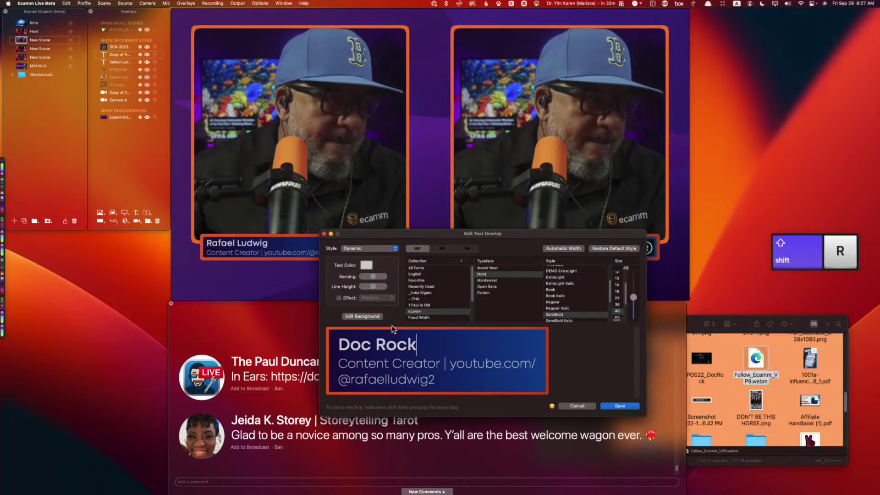
left_click_drag(441, 365, 338, 365)
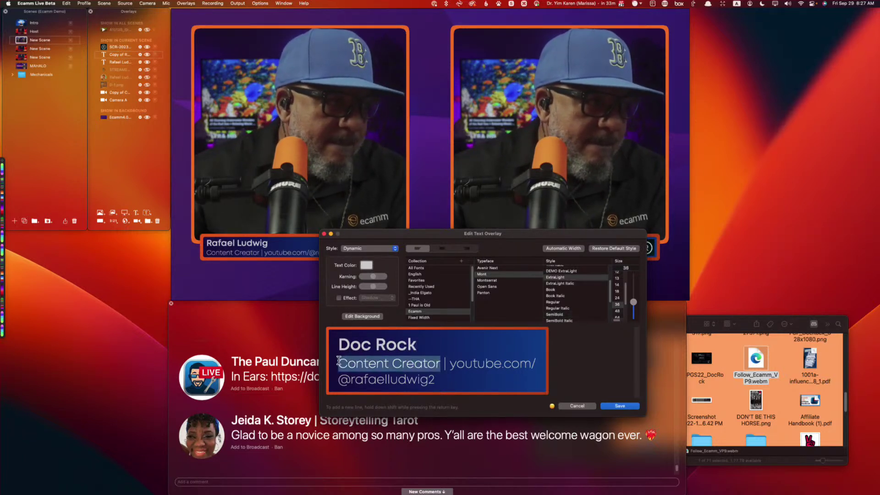
type("Community")
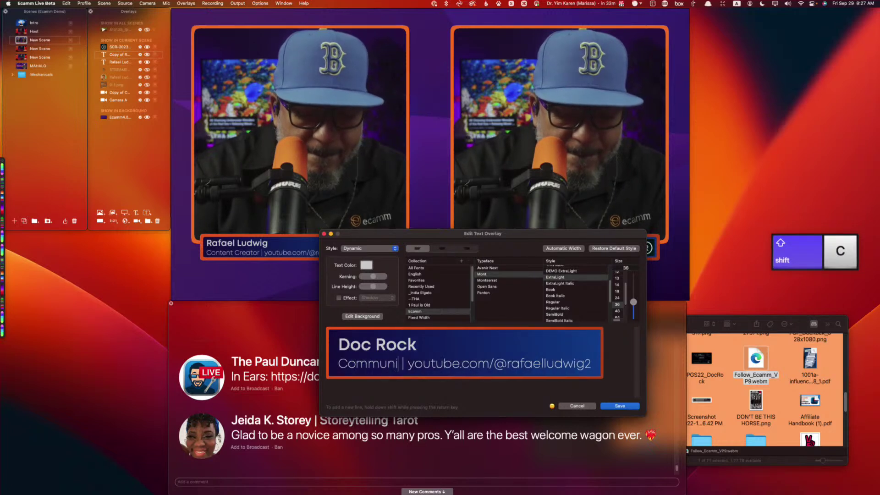
type(" Manager")
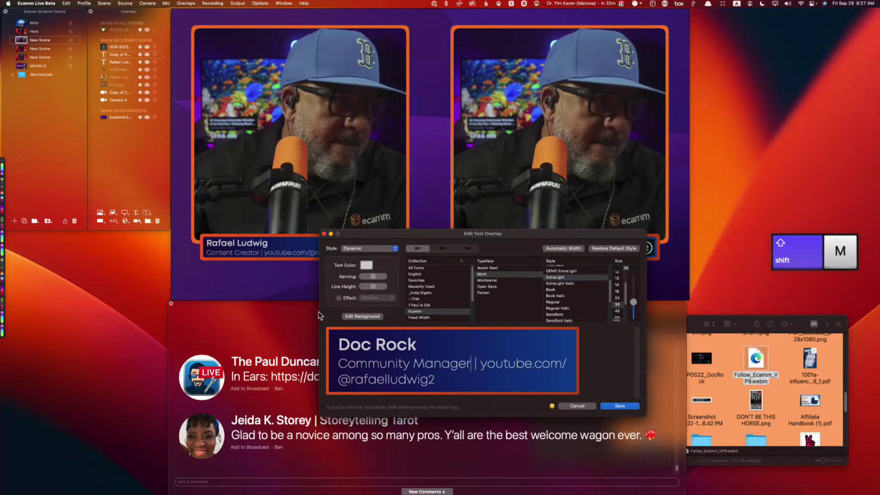
left_click_drag(352, 381, 433, 382)
type("ecammlive")
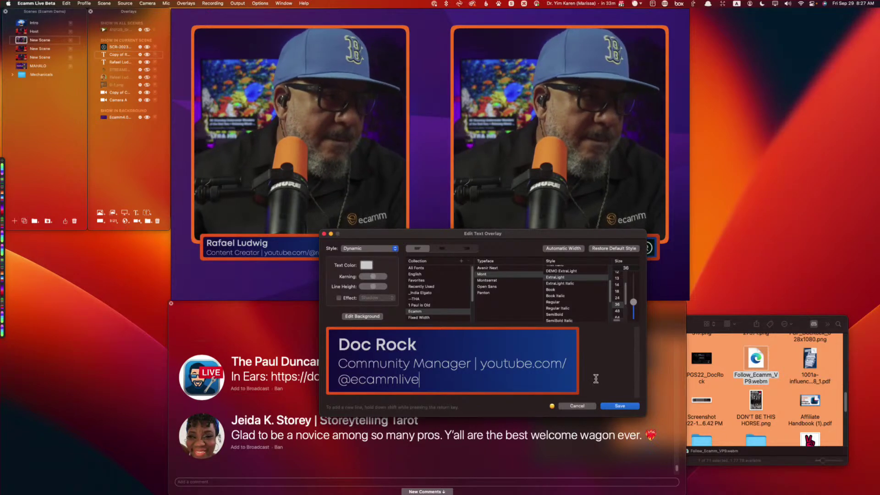
left_click(615, 405)
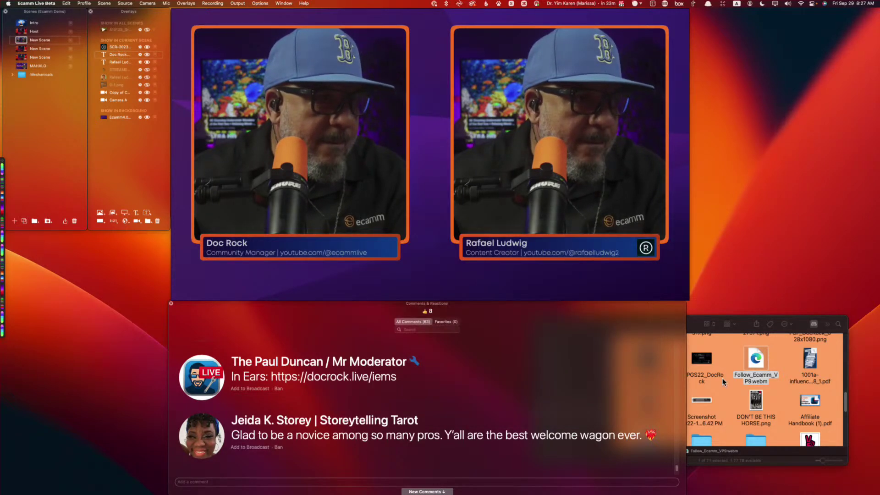
- Add ecamm_e.png from the Ecamm Assets folder to the scene, and shrink it to fit inside the right end of the host banner
left_click(774, 412)
scroll(714, 383, "up", 2)
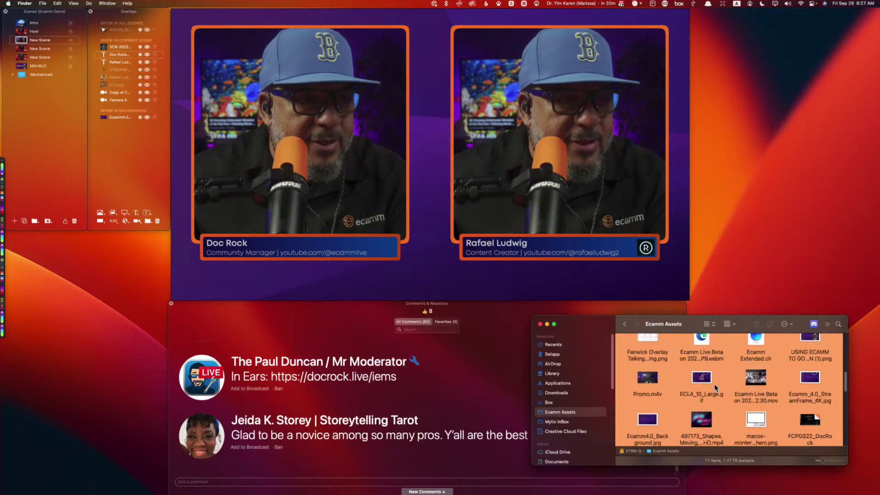
scroll(714, 383, "up", 10)
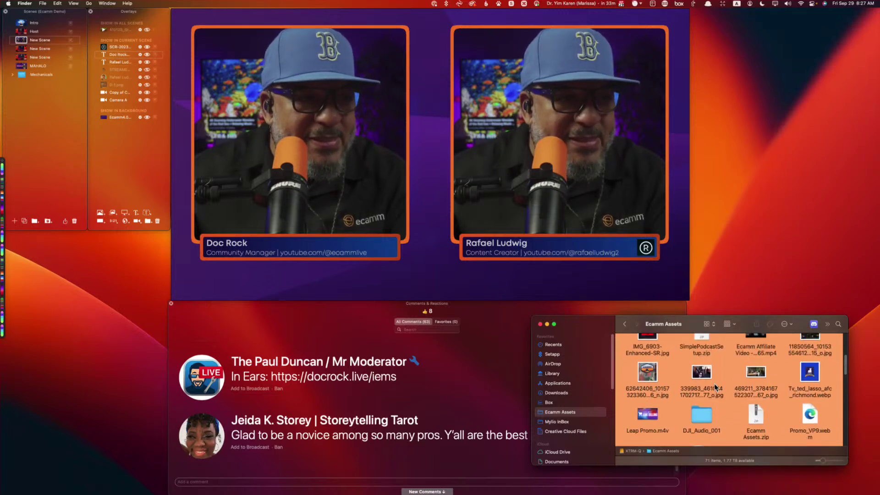
scroll(714, 383, "down", 15)
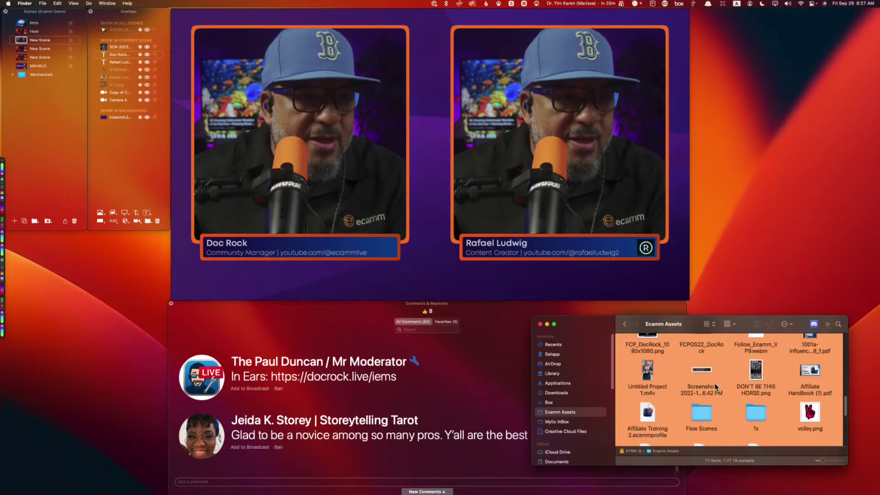
left_click_drag(707, 377, 430, 266)
scroll(461, 281, "down", 8)
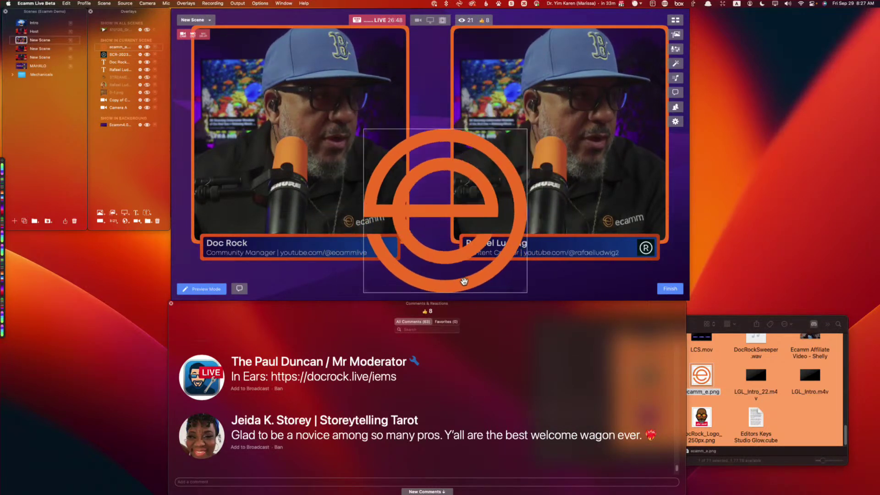
scroll(463, 281, "down", 10)
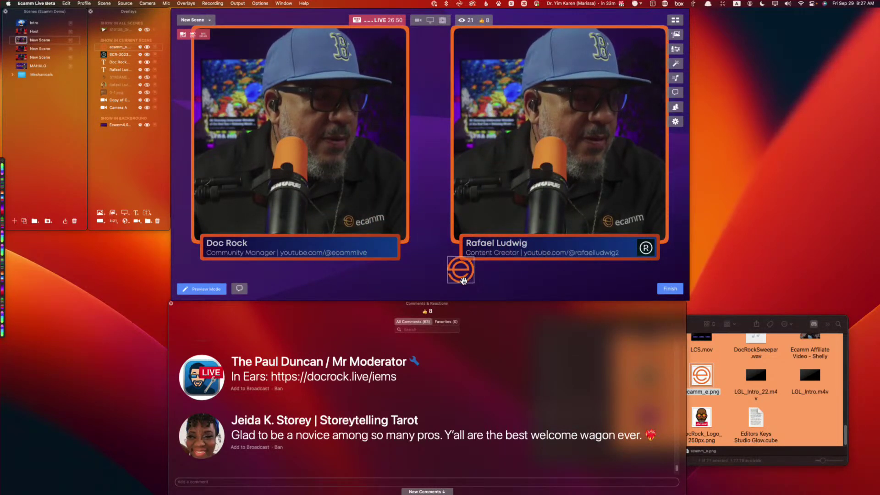
left_click_drag(463, 275, 386, 246)
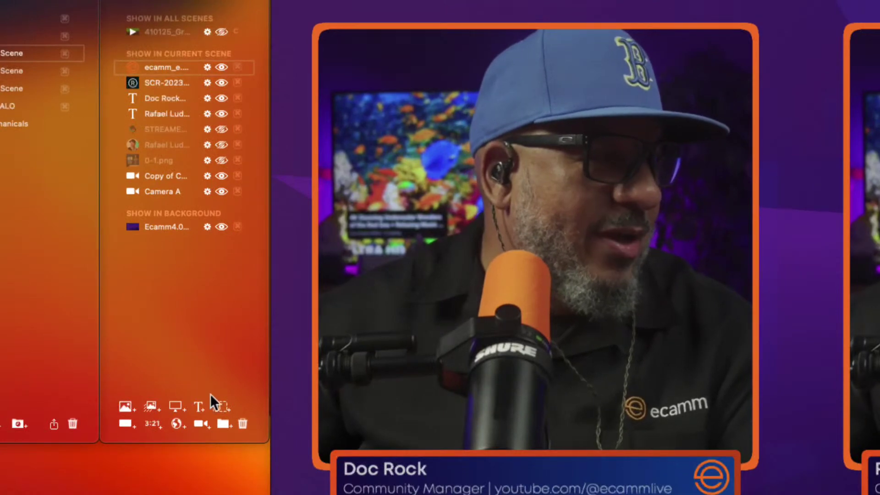
- Create an overlay group in the current scene and name it Host
left_click(221, 424)
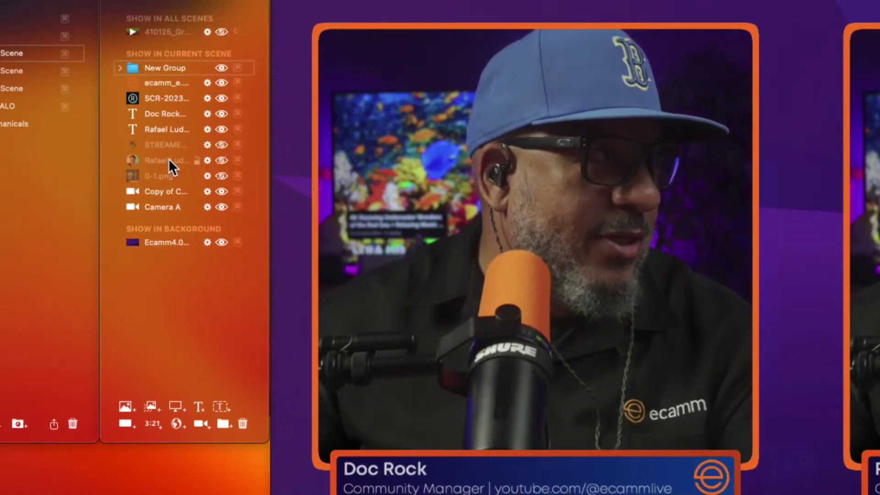
double_click(166, 68)
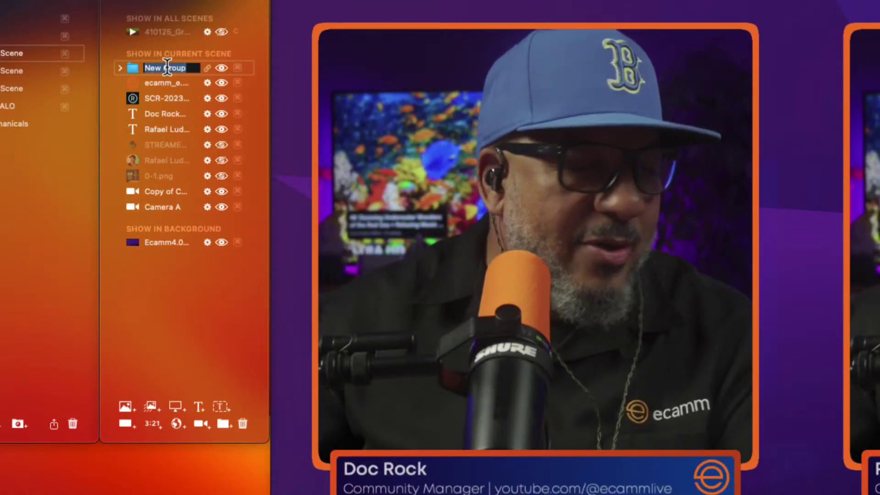
type("Host")
key("Return")
- Move the ecamm_e logo, Camera A and the host's name text into the Host group, and link the group's overlays
left_click_drag(159, 82, 161, 72)
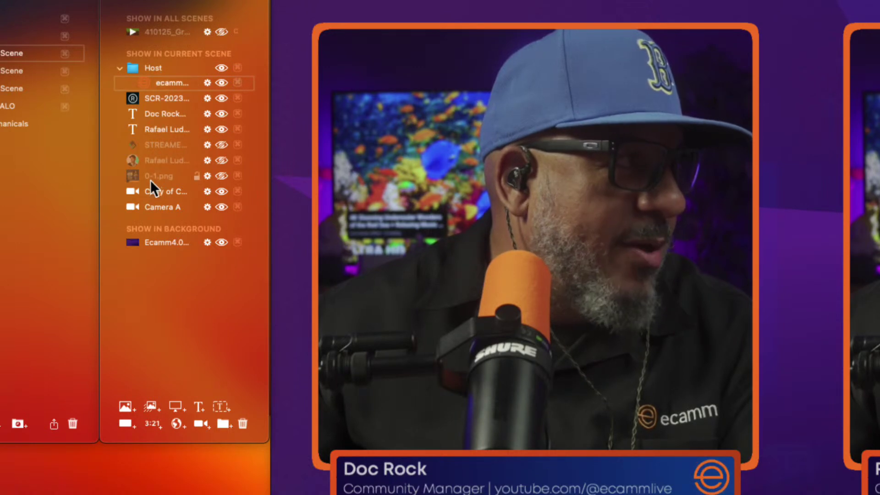
left_click_drag(156, 205, 161, 91)
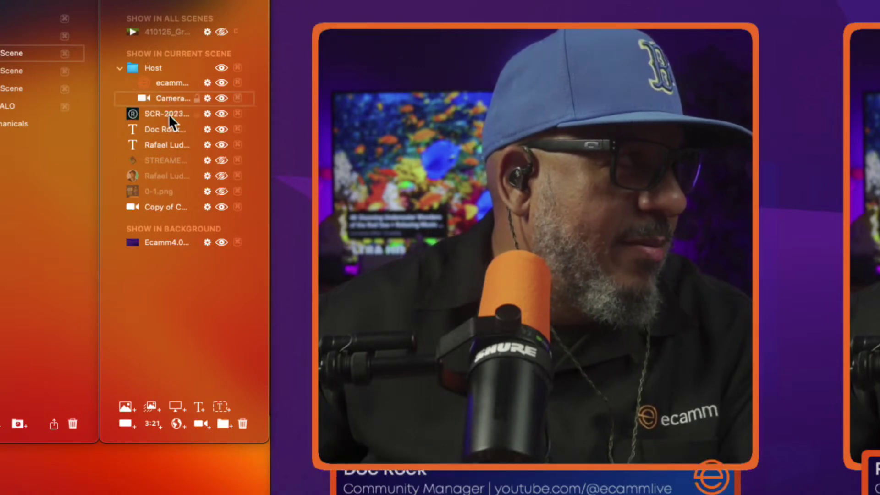
left_click_drag(158, 130, 165, 91)
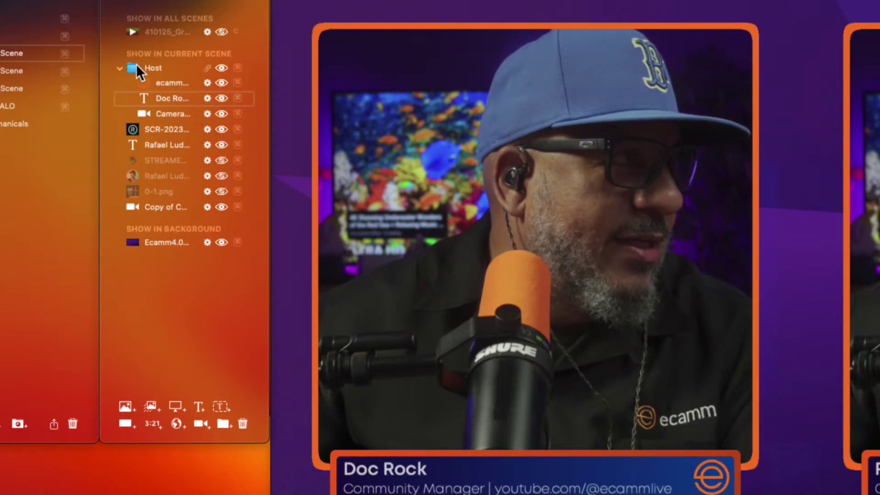
left_click(206, 68)
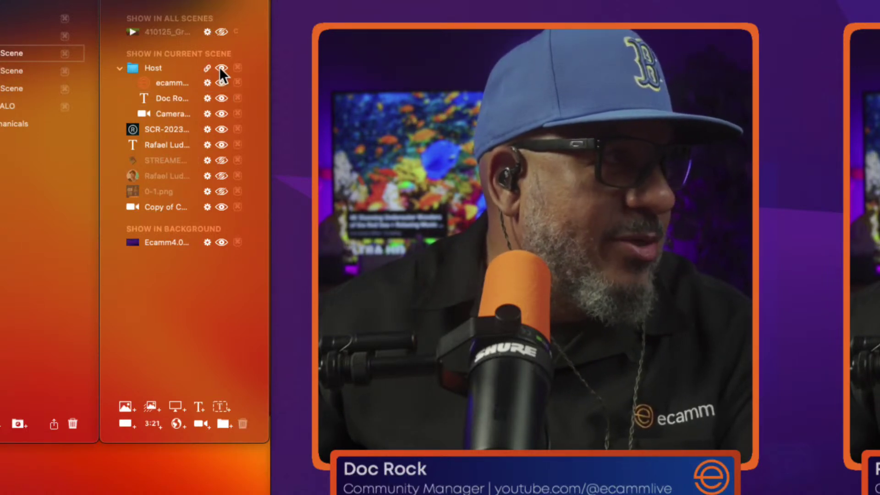
- Toggle the visibility of the linked Host group to check its overlays switch together, and collapse the group
left_click(220, 67)
left_click(220, 68)
left_click(220, 68)
left_click(220, 68)
left_click(119, 68)
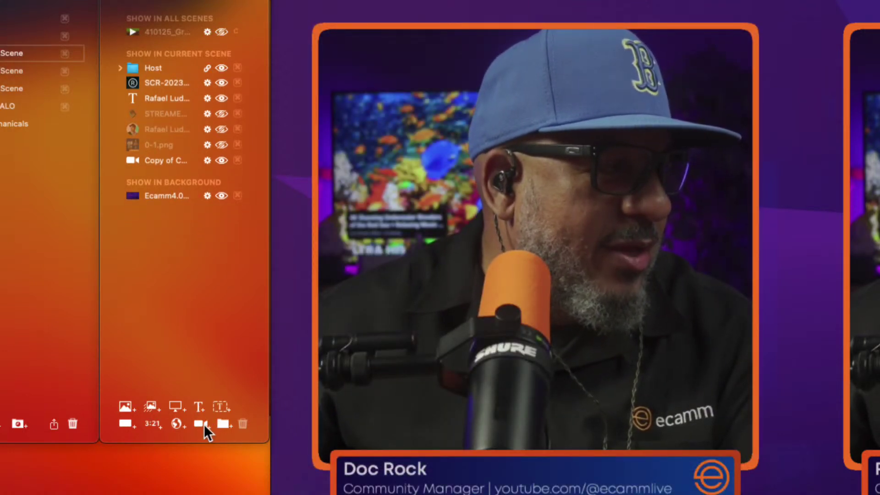
- Create a second overlay group in the current scene and name it with the guest's short first name
left_click(223, 423)
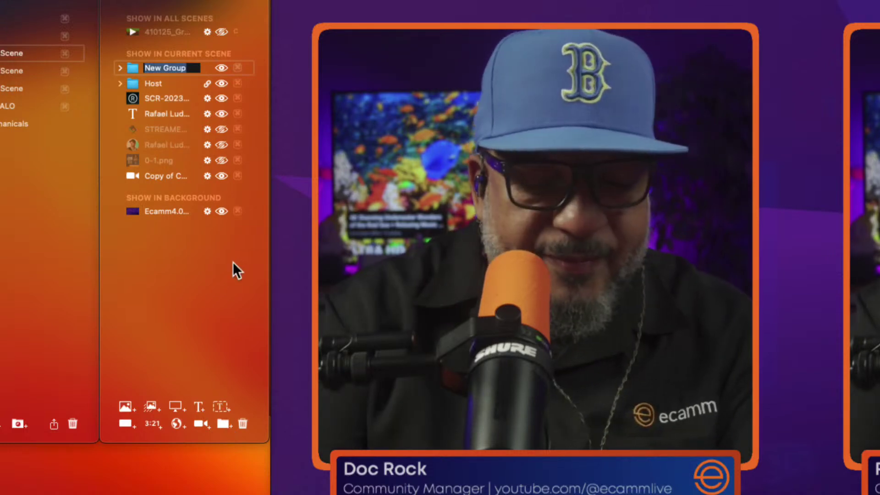
type("Raf")
key("Return")
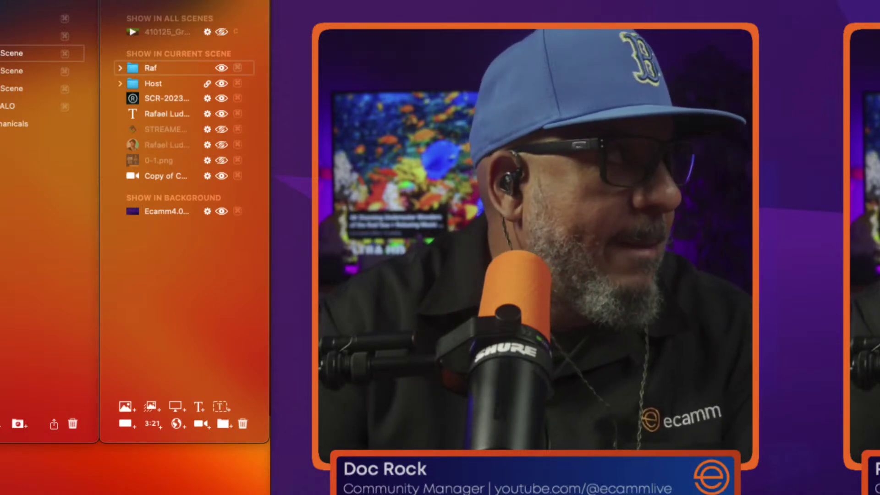
- Move the guest's name text, R logo and copied camera overlay into the guest's group, link its overlays, and collapse the group
left_click_drag(163, 112, 165, 76)
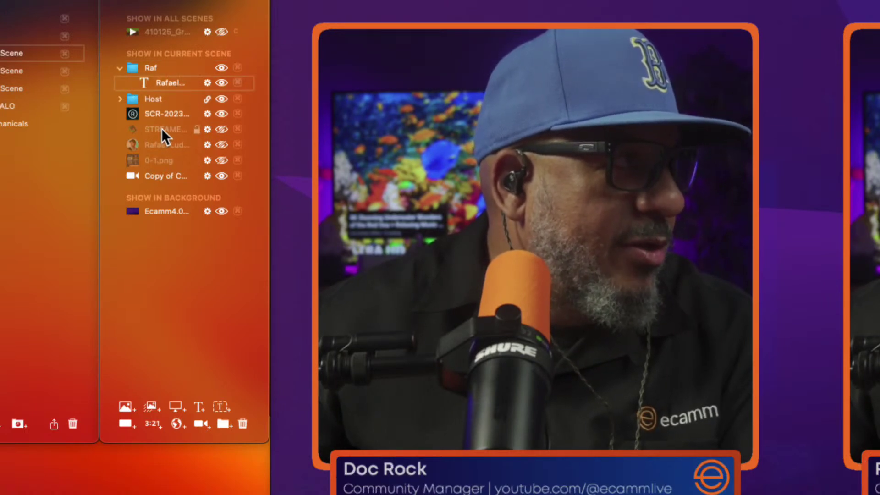
left_click_drag(165, 116, 168, 81)
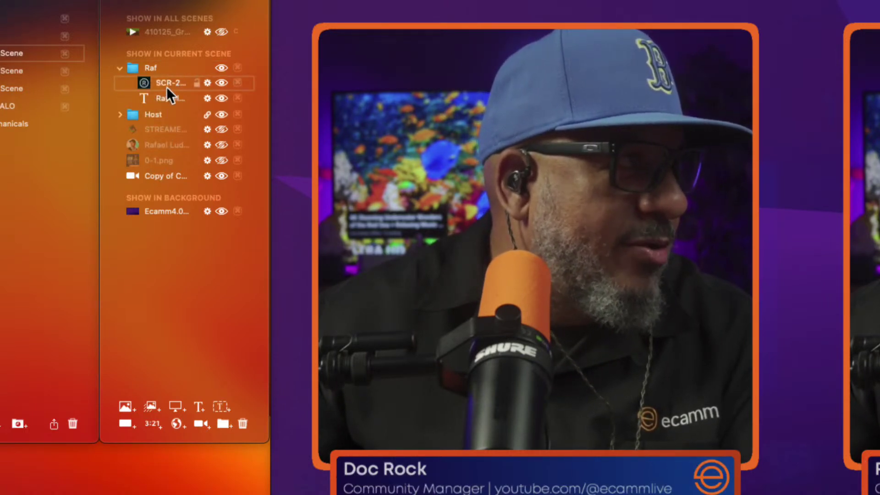
left_click_drag(158, 175, 169, 103)
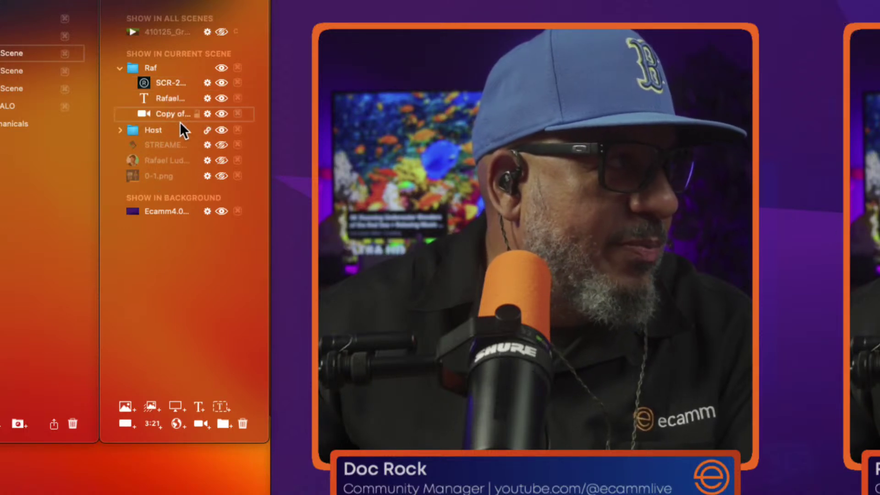
left_click(120, 68)
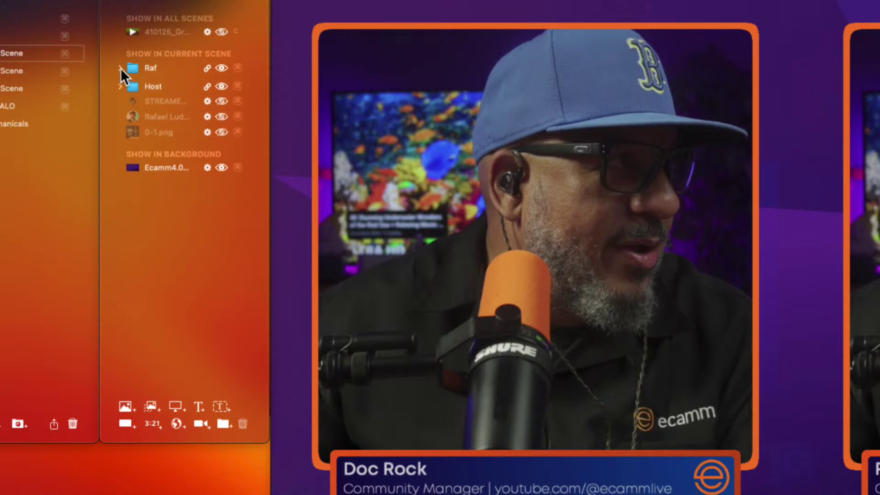
- Move the hidden comment overlay above both groups, and delete the hidden STREAME… and 0-1.png overlays
left_click_drag(159, 117, 156, 58)
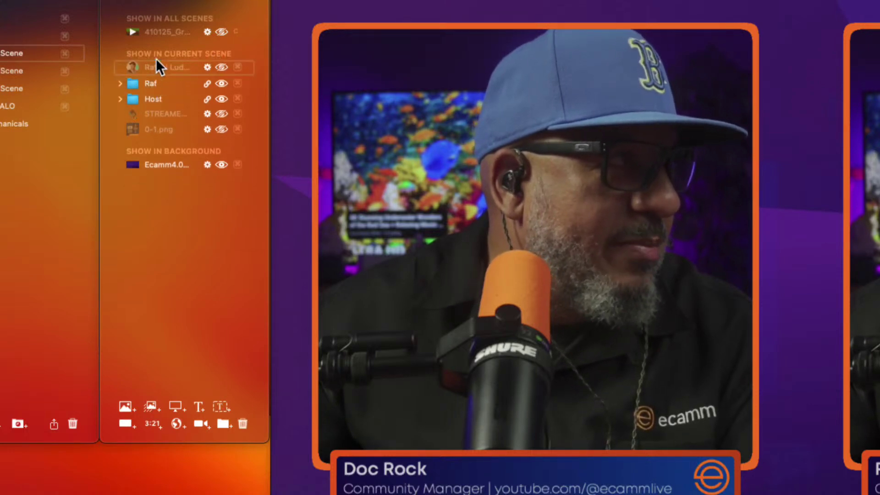
left_click(151, 114)
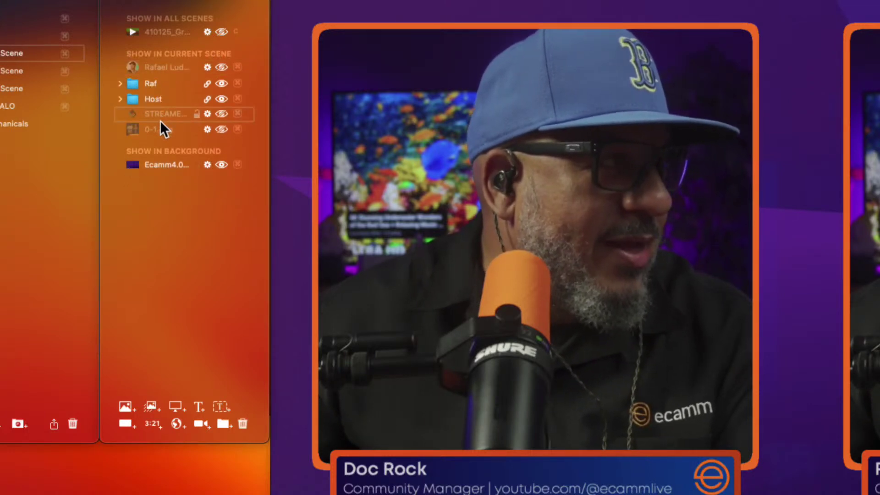
left_click(160, 122, "shift")
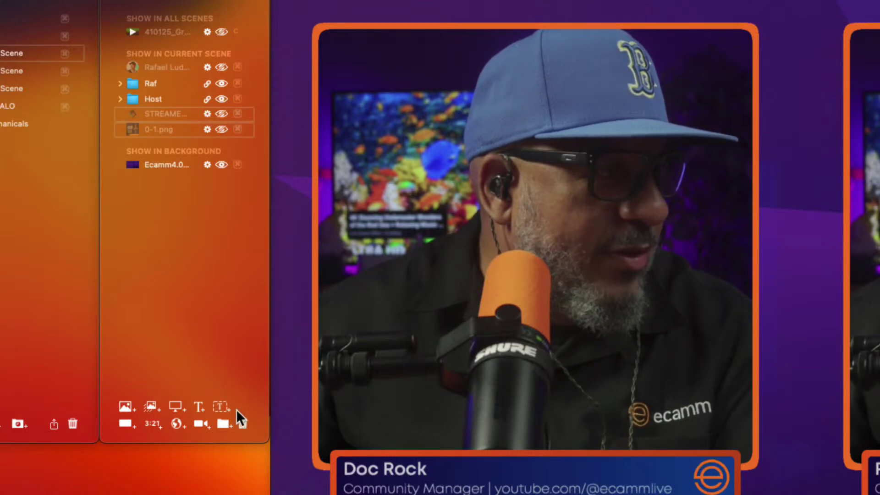
left_click(241, 421)
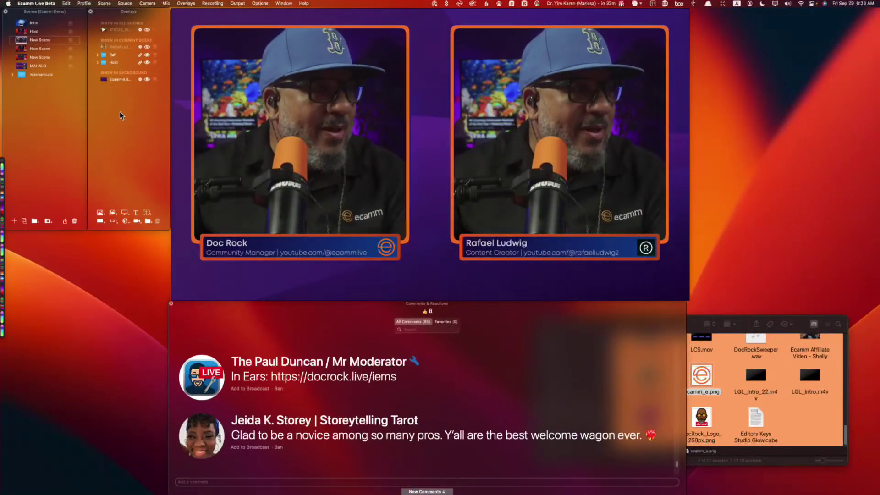
- Set the video source of the guest's camera overlay to Guest 1 and close its settings
mouse_move(799, 243)
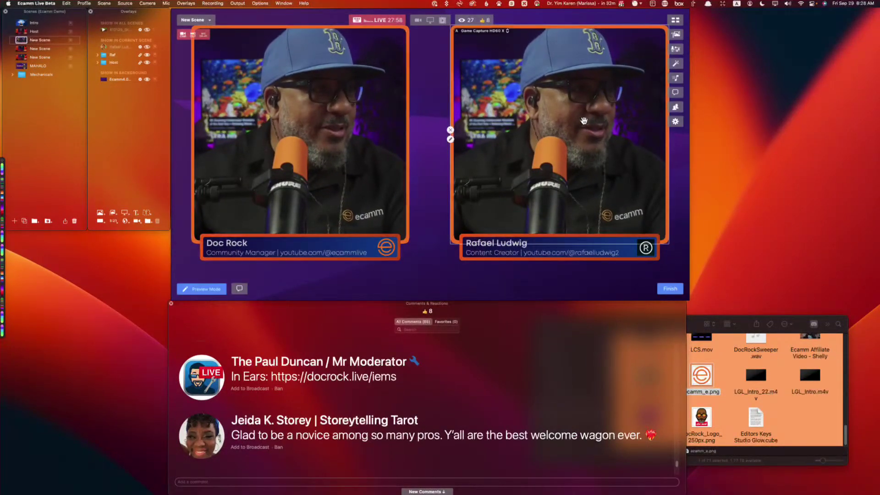
left_click(449, 139)
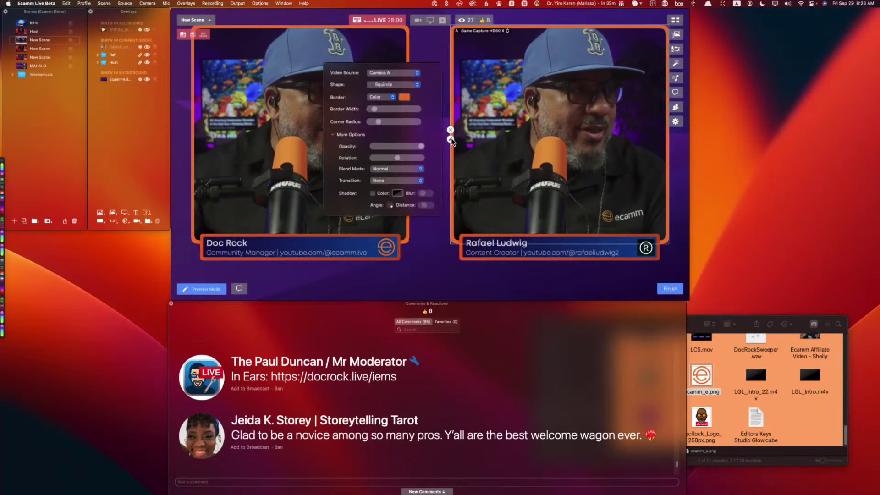
left_click(389, 75)
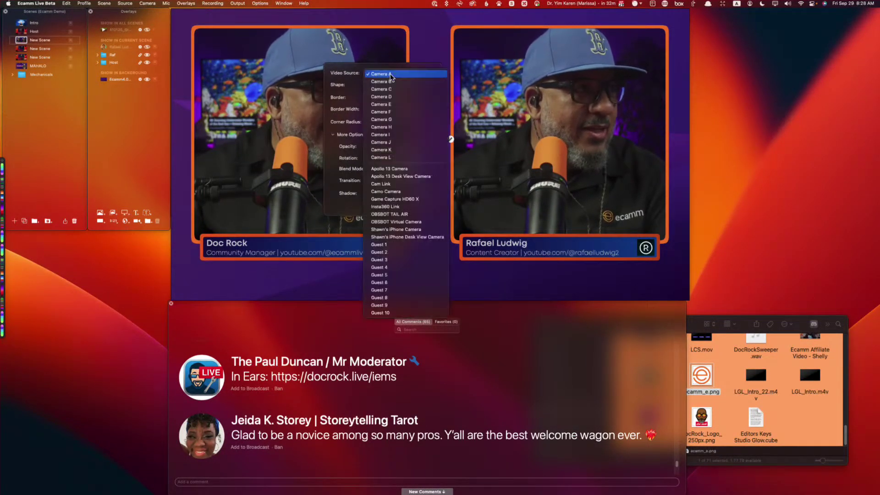
left_click(400, 244)
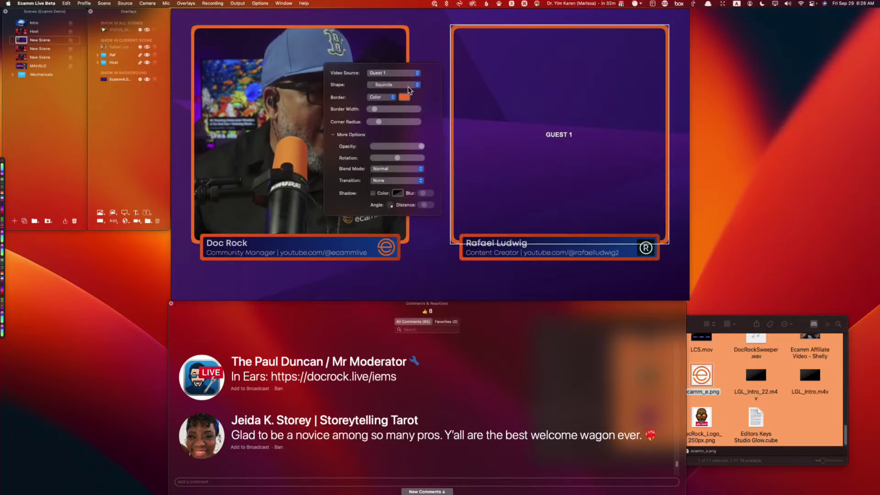
left_click(786, 152)
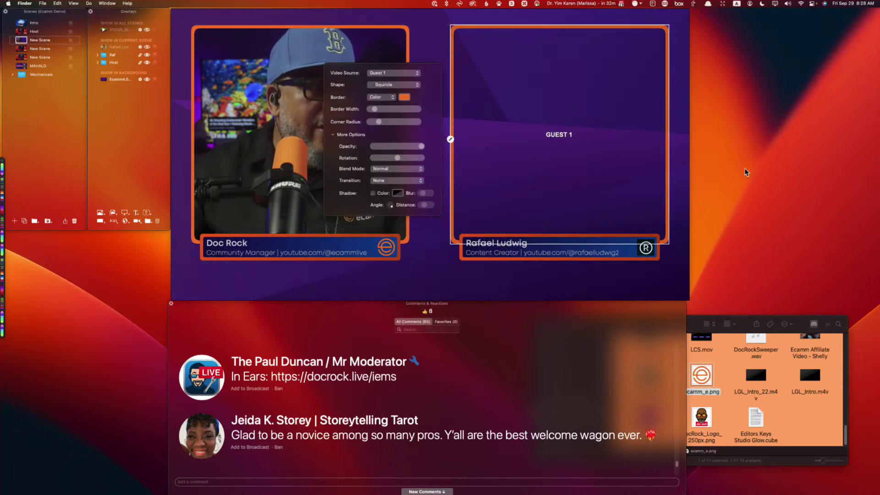
left_click(641, 184)
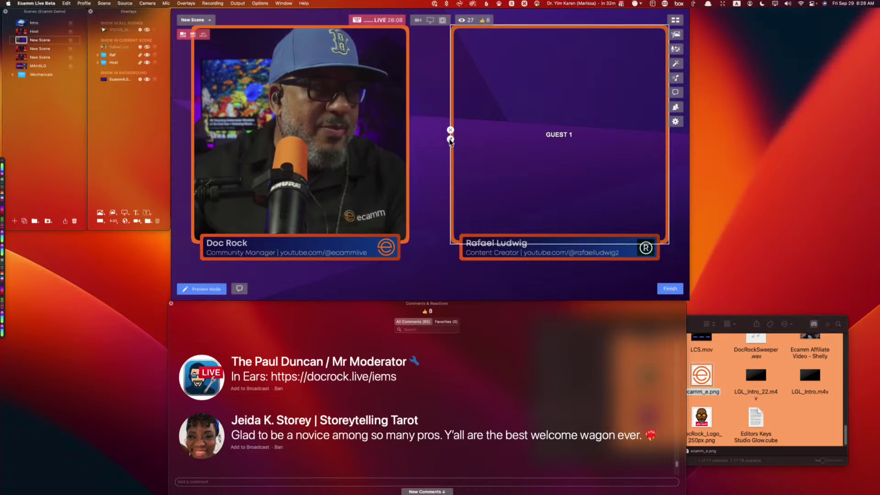
- Add the guest's portrait image to the scene and enlarge it to cover the Guest 1 frame
left_click(819, 203)
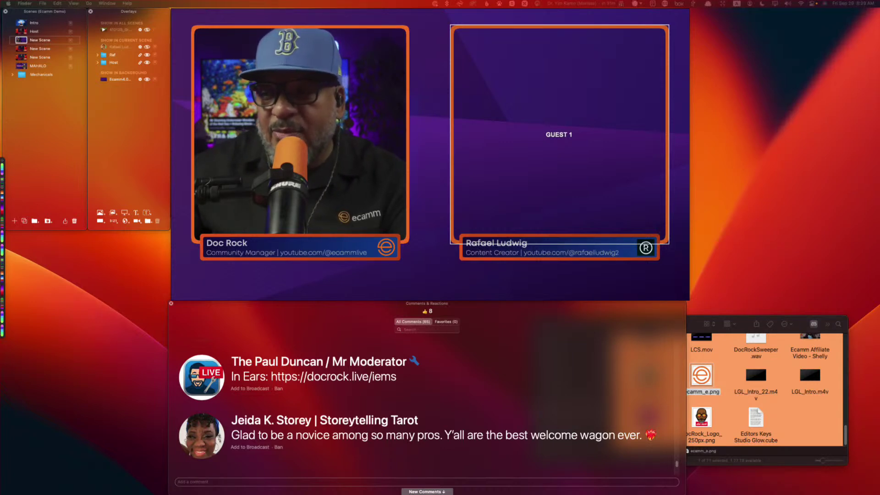
left_click_drag(718, 295, 505, 62)
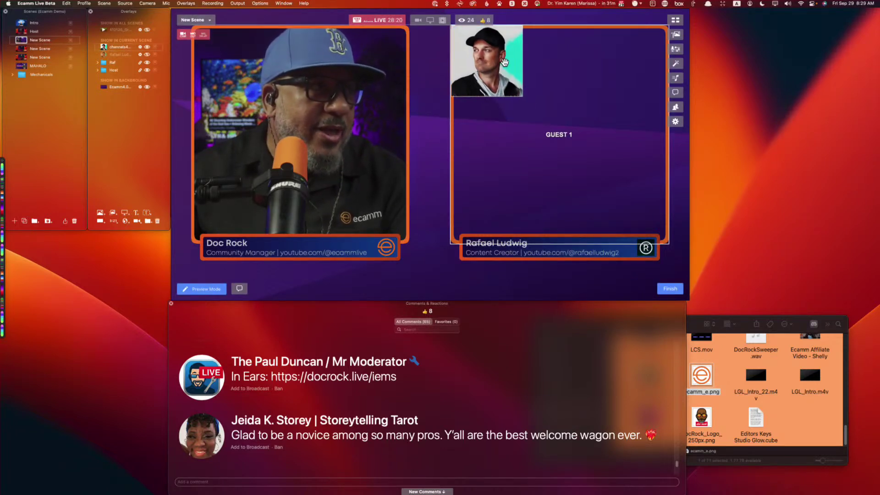
left_click_drag(520, 94, 663, 246)
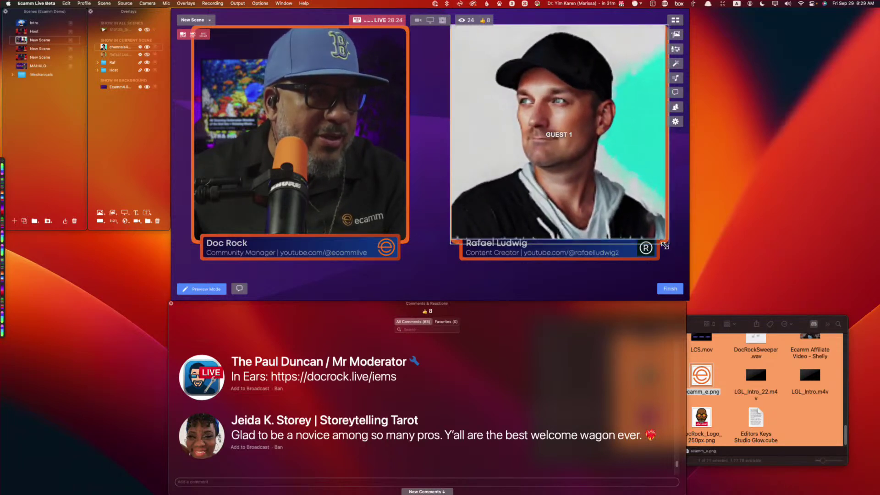
- Nudge the portrait image until it is aligned with the Guest 1 camera frame
left_click_drag(624, 186, 625, 186)
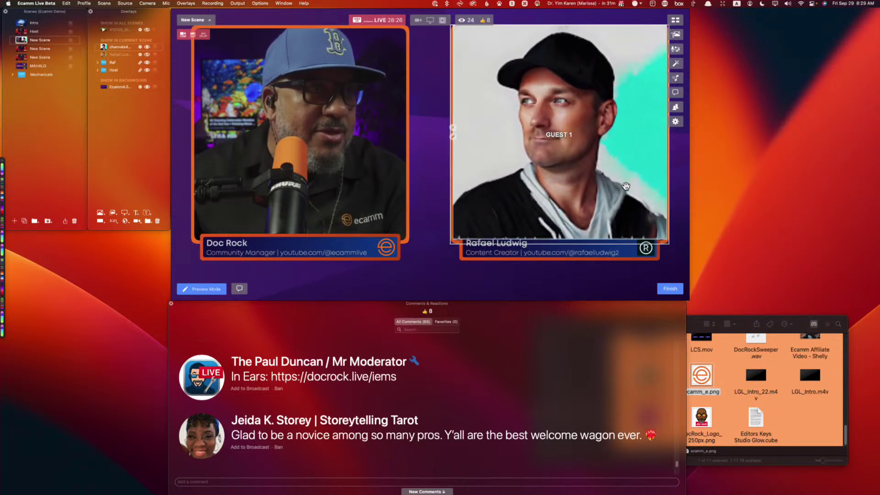
key("Right")
key("Right")
key("Down")
key("Down")
key("Down")
key("Down")
key("Down")
key("Down")
key("Left")
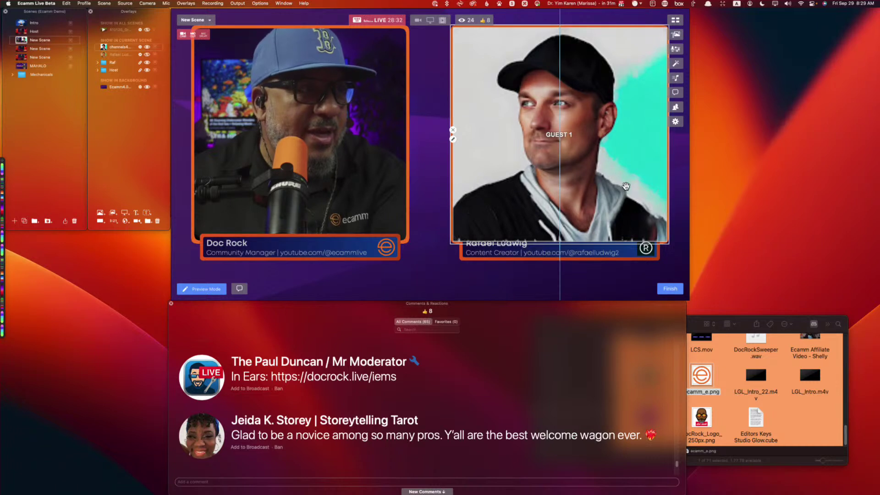
key("Escape")
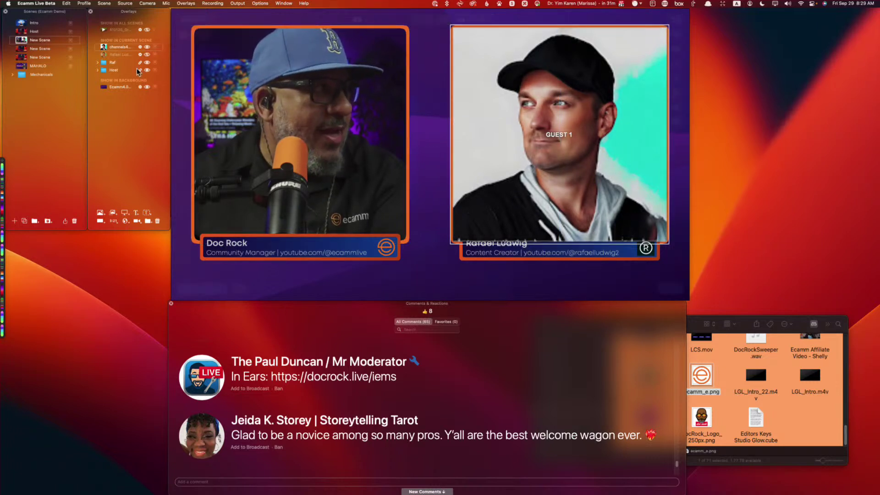
- Move the portrait image into the guest's overlay group, directly beneath the Guest 1 overlay
left_click(97, 62)
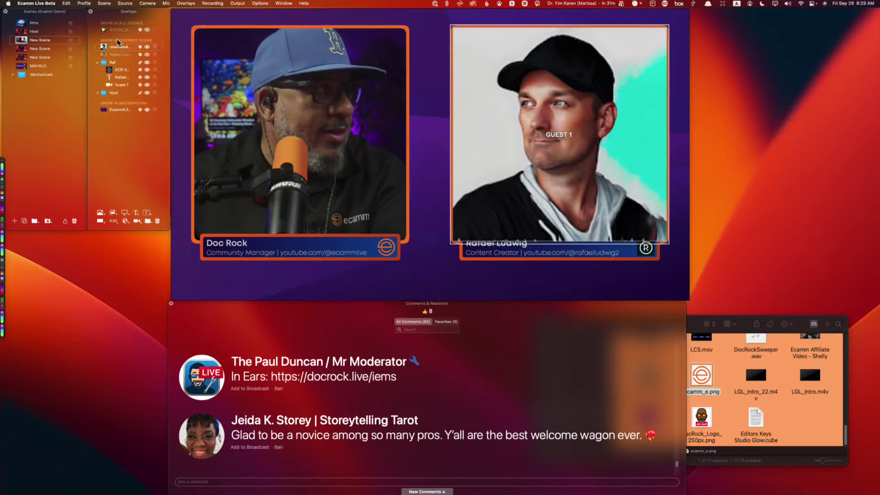
left_click_drag(120, 84, 119, 86)
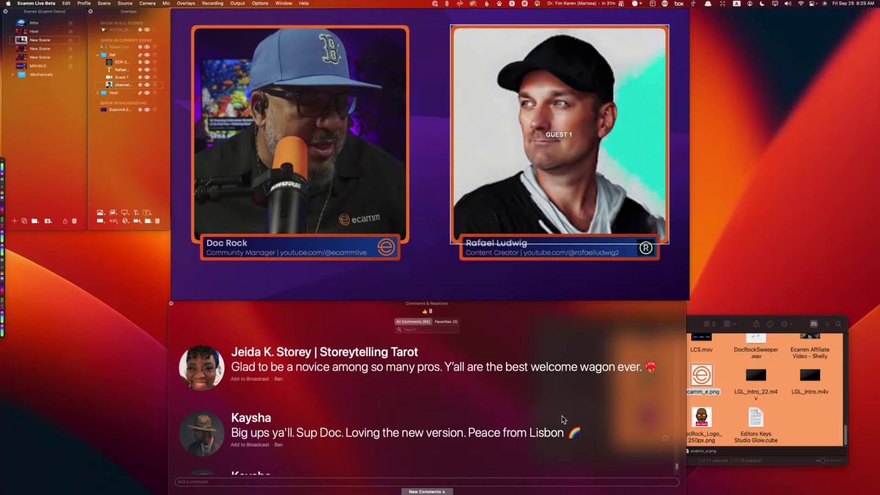
- Show the viewer's "Peace from Lisbon" comment on the broadcast, and replace it with "I just wish we could resize using numerical values"
left_click(200, 436)
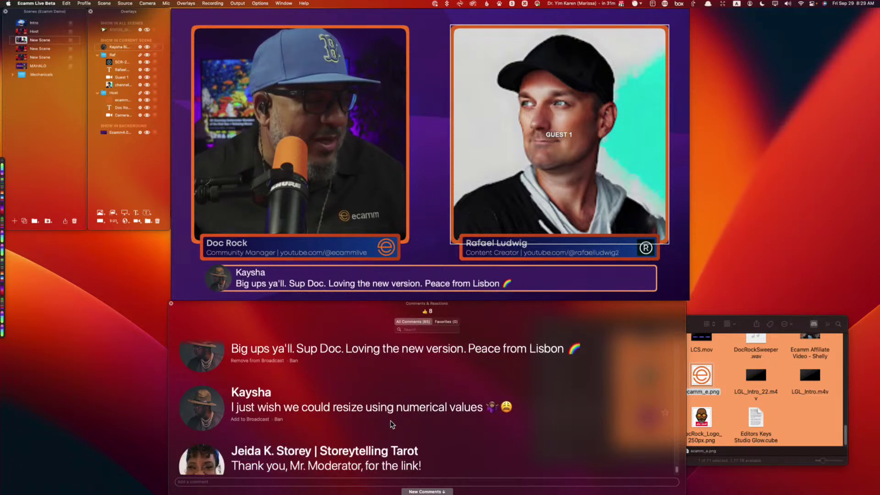
left_click(201, 408)
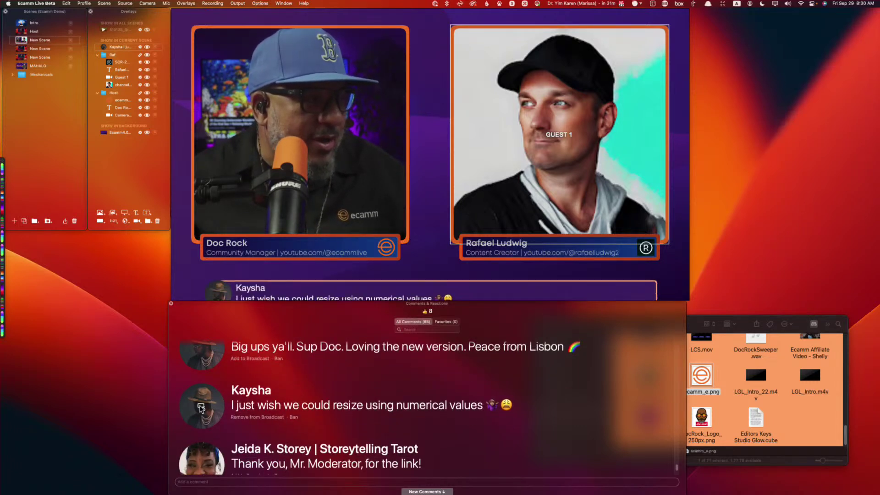
scroll(476, 436, "down", 5)
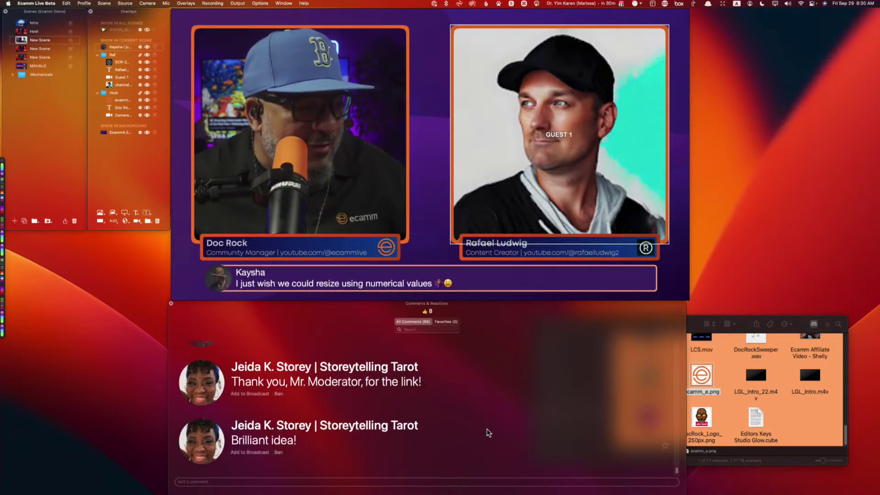
- Switch to the Host scene, and show the pre-recorded vids comment and the "Team Virgo also!" comment on the broadcast in turn
left_click(27, 31)
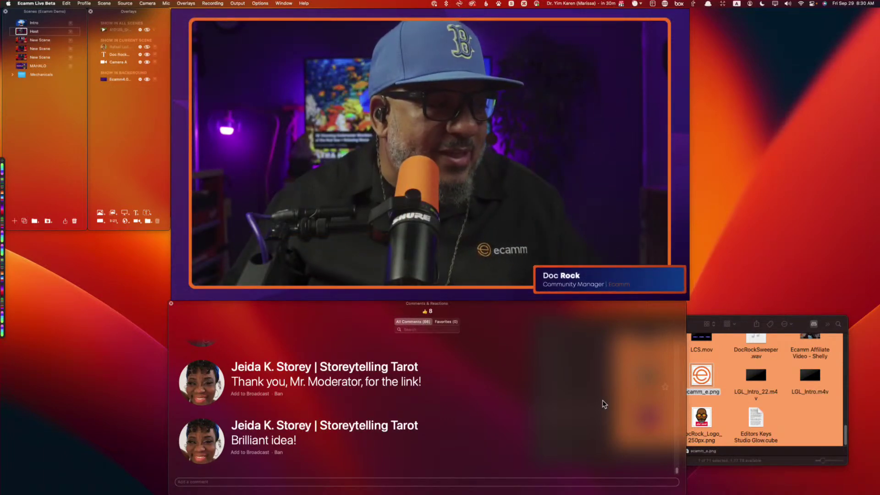
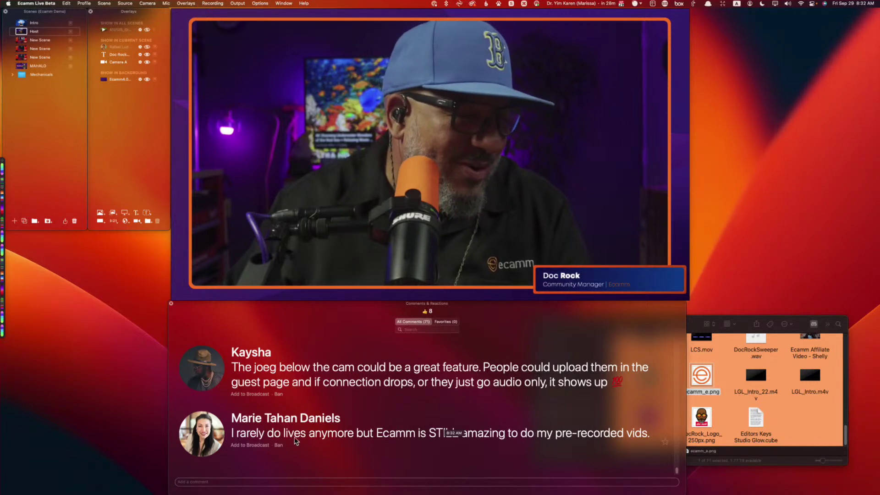
left_click(203, 434)
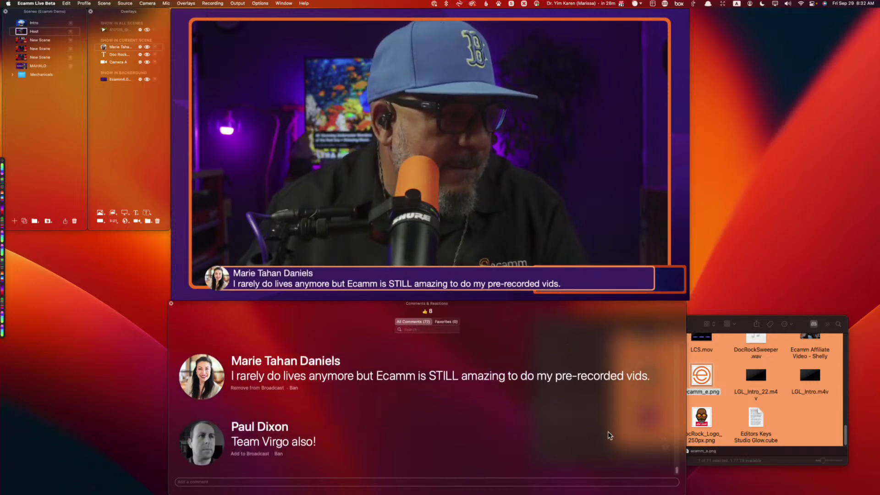
left_click(199, 443)
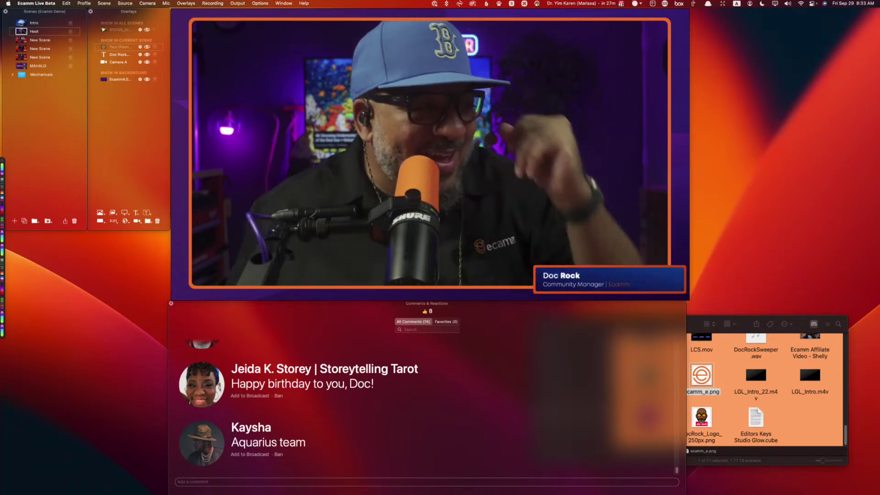
- Show the viewer comments "Aquarius team" and "Hey everyone" on the broadcast one after the other
left_click(202, 444)
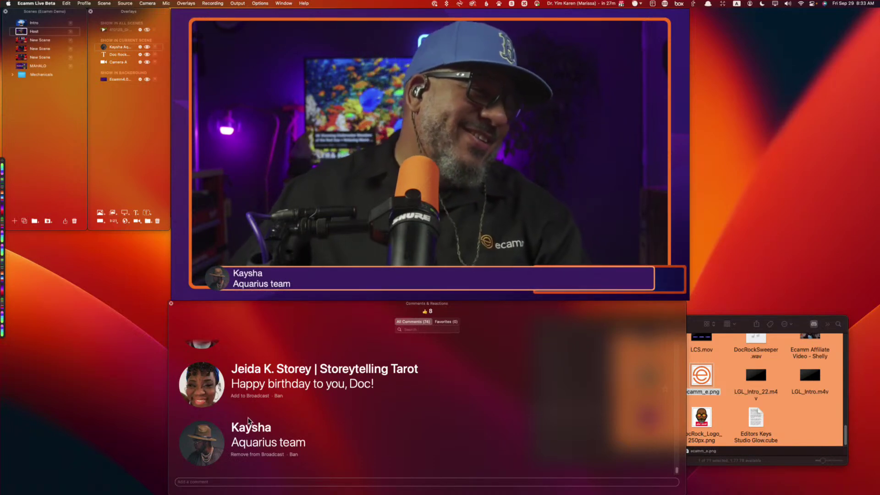
scroll(256, 422, "up", 2)
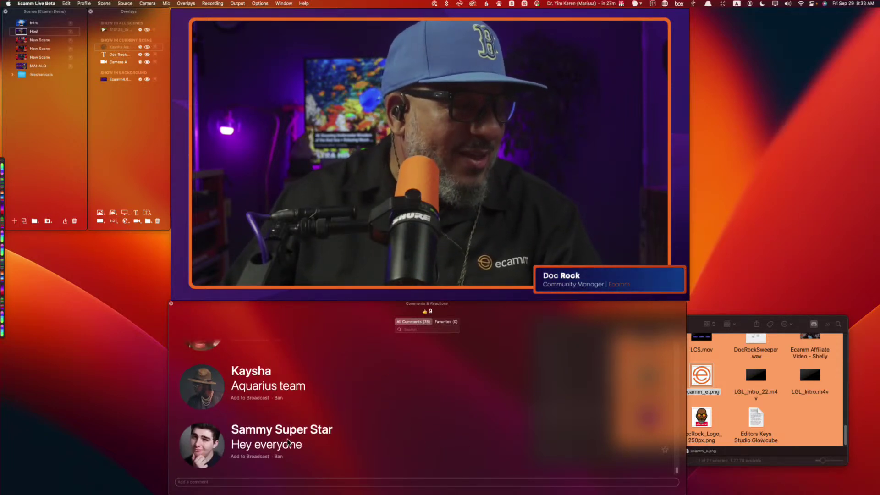
left_click(230, 442)
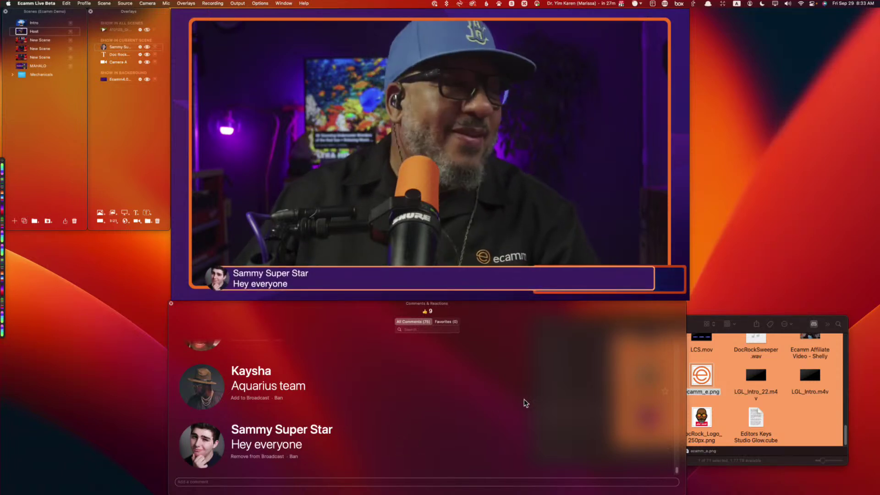
- Switch to the two-person scene with the host and guest side by side
left_click(21, 41)
mouse_move(463, 172)
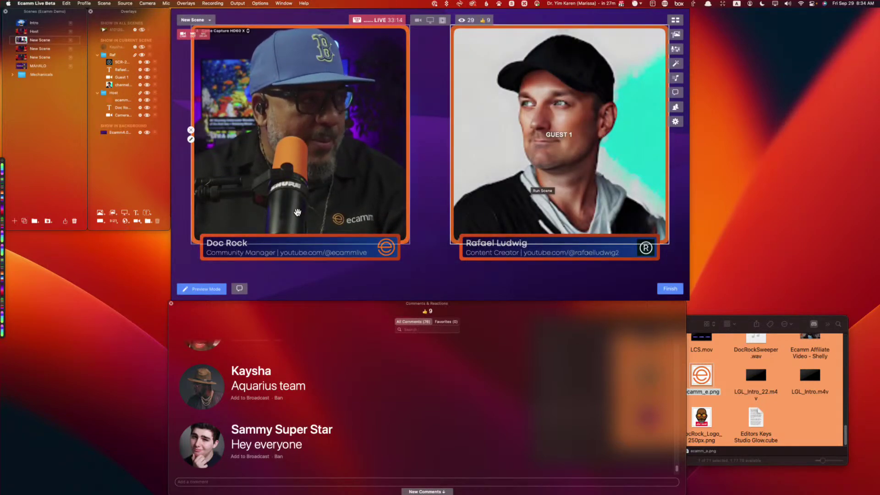
left_click(146, 213)
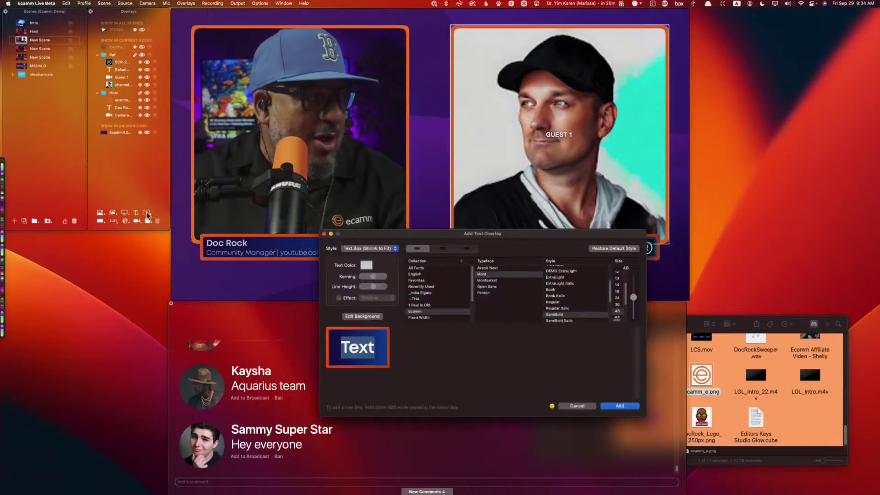
left_click(376, 250)
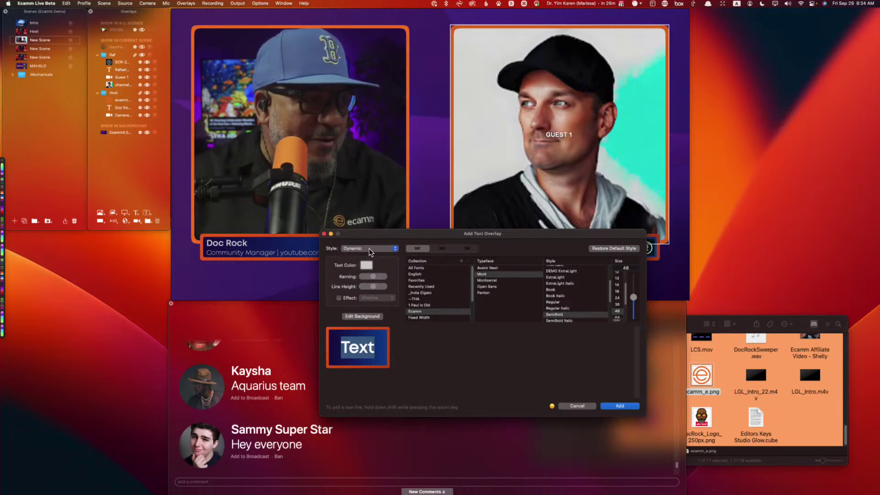
left_click(368, 248)
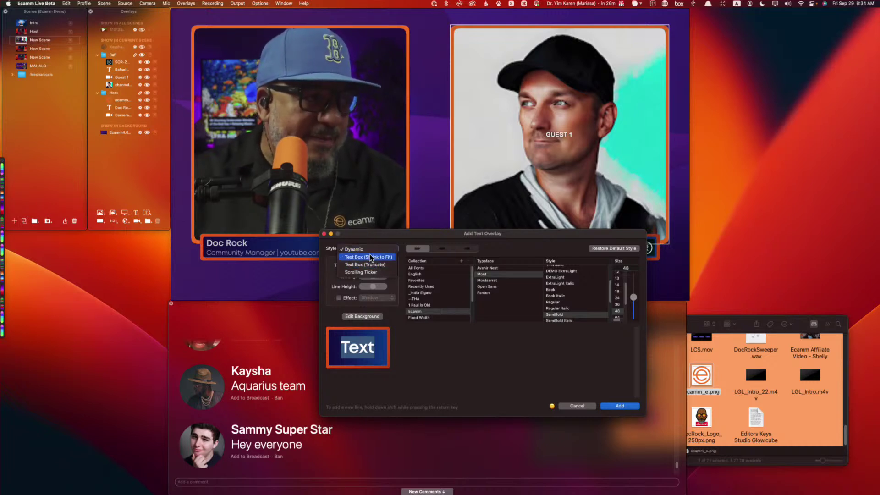
left_click(371, 251)
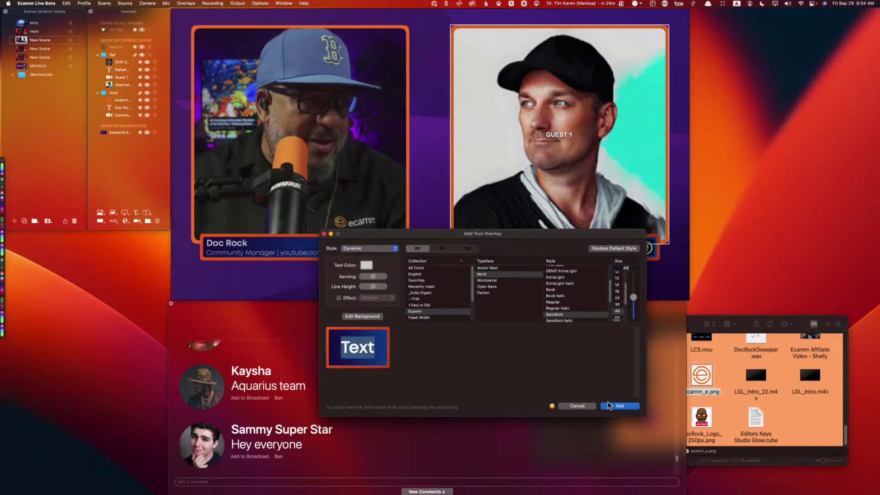
left_click(344, 345)
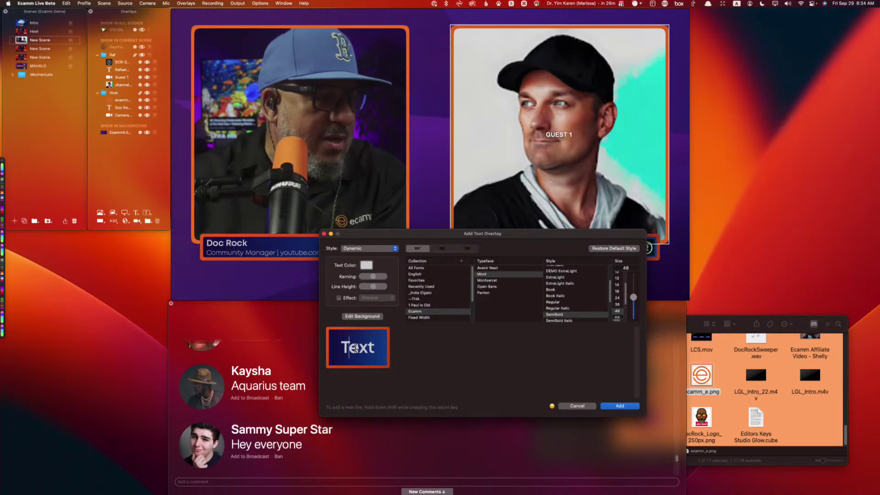
left_click(574, 406)
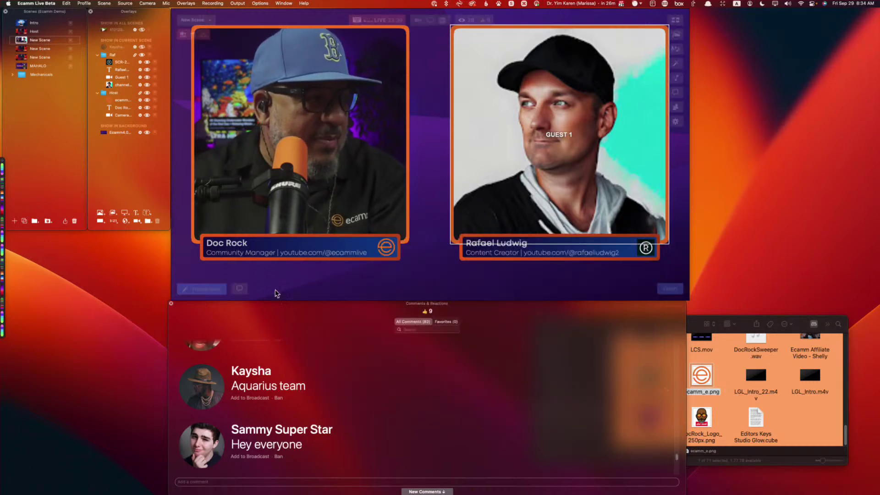
- Add a rectangle shape overlay to the scene and stretch it into a wide banner
left_click(99, 220)
left_click_drag(378, 166, 375, 179)
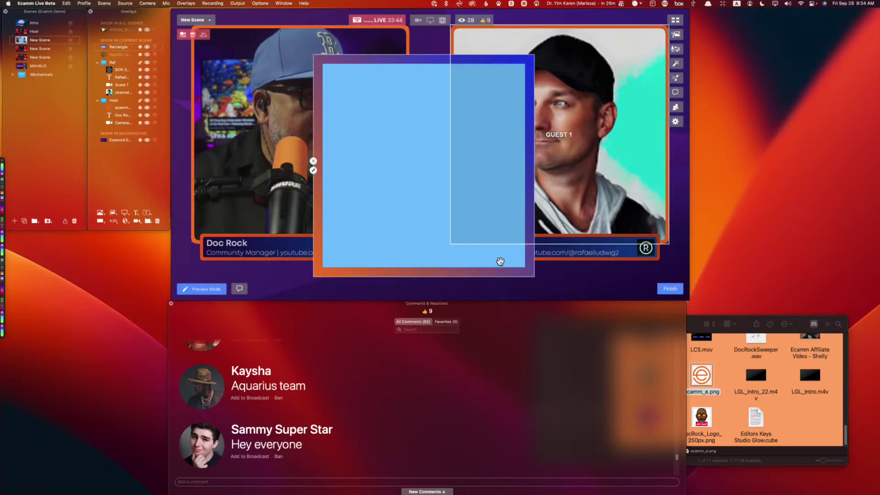
left_click_drag(535, 277, 660, 129)
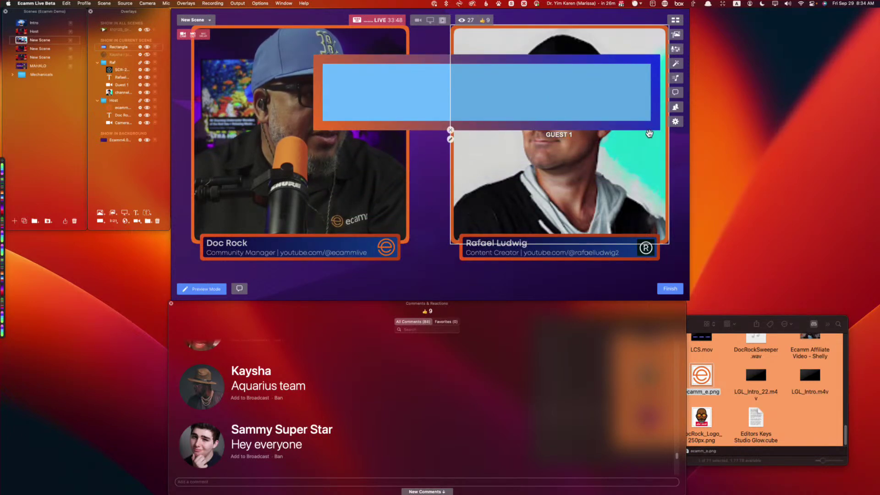
- Thin the rectangle's border and set it to a single solid orange colour
left_click(313, 97)
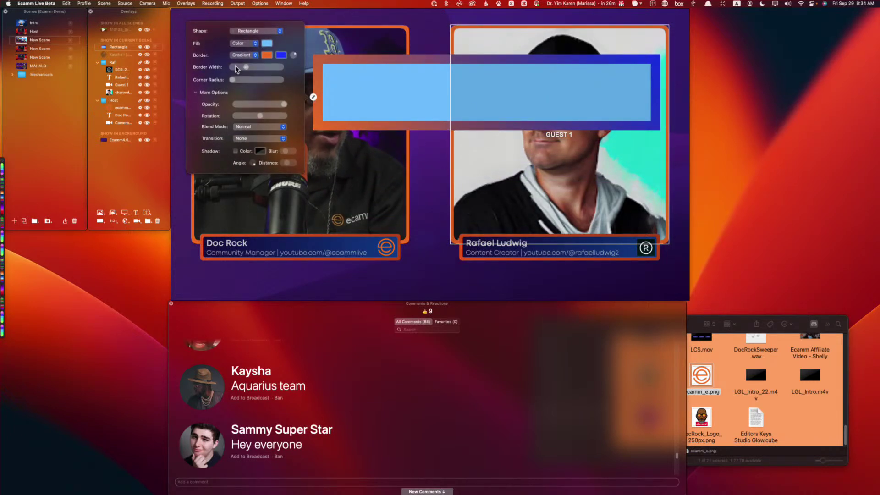
left_click_drag(245, 67, 238, 73)
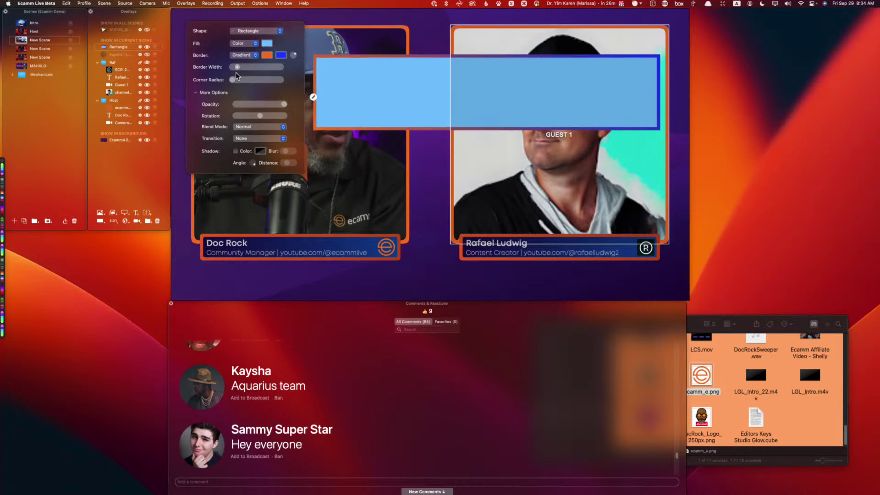
left_click(248, 45)
left_click(247, 48)
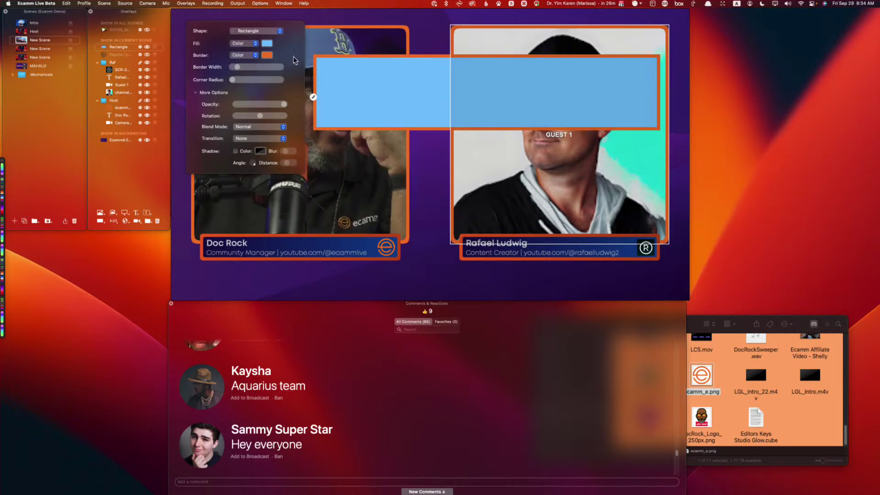
- Move the rectangle to the lower part of the scene and round its corners slightly
left_click_drag(407, 73, 378, 230)
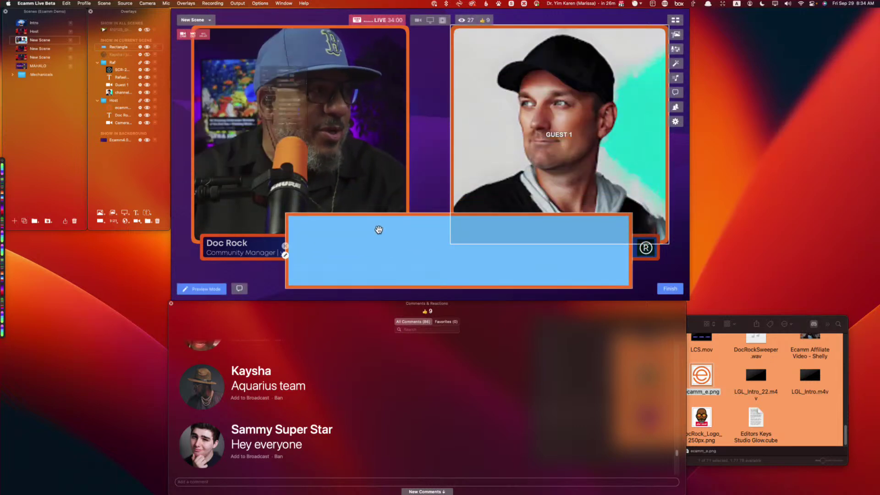
double_click(281, 247)
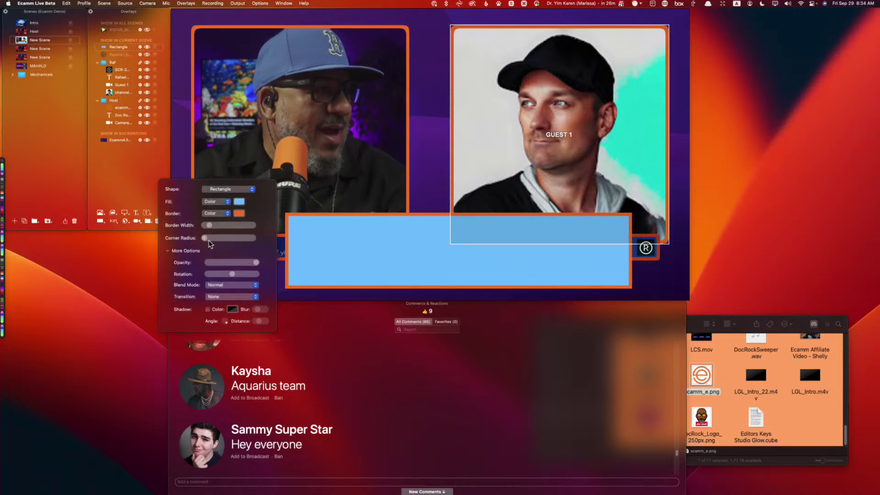
left_click_drag(205, 241, 215, 240)
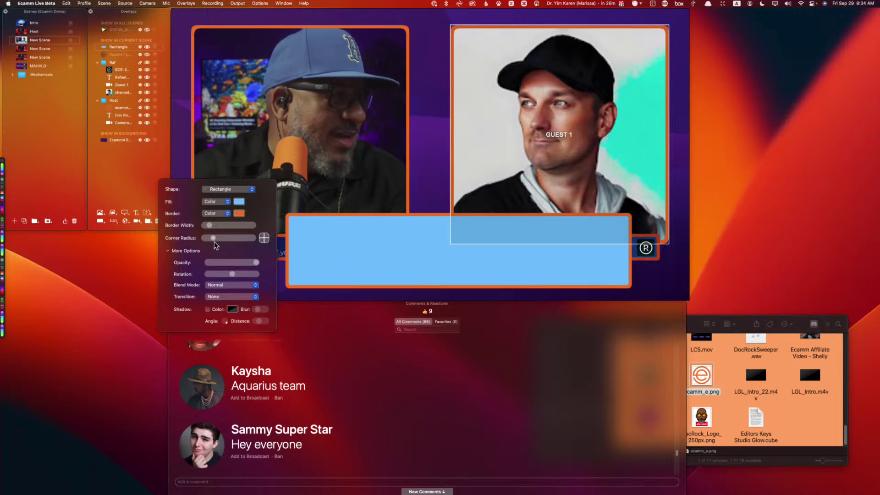
- Fill the rectangle with a dark purple sampled from the scene background
mouse_move(348, 239)
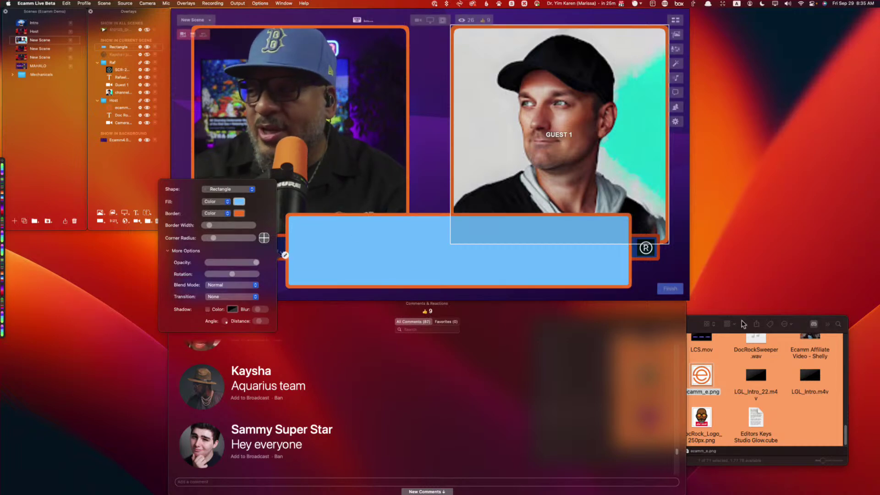
left_click_drag(652, 423, 584, 301)
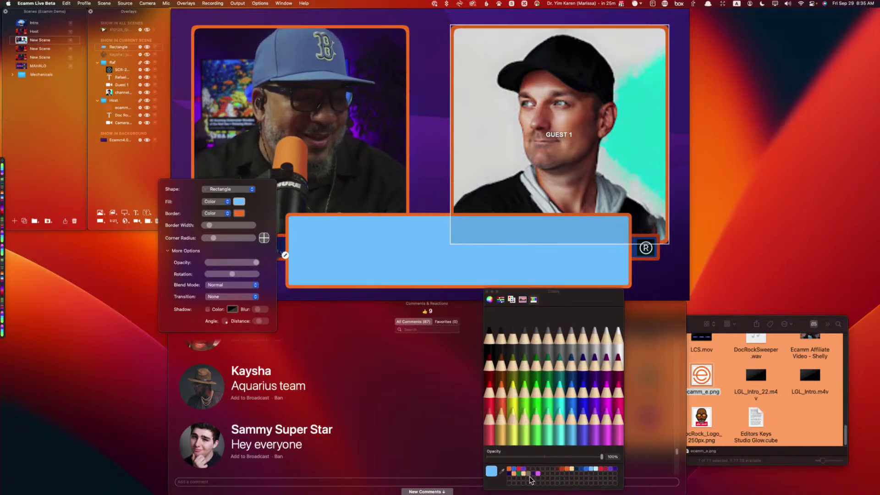
left_click(614, 469)
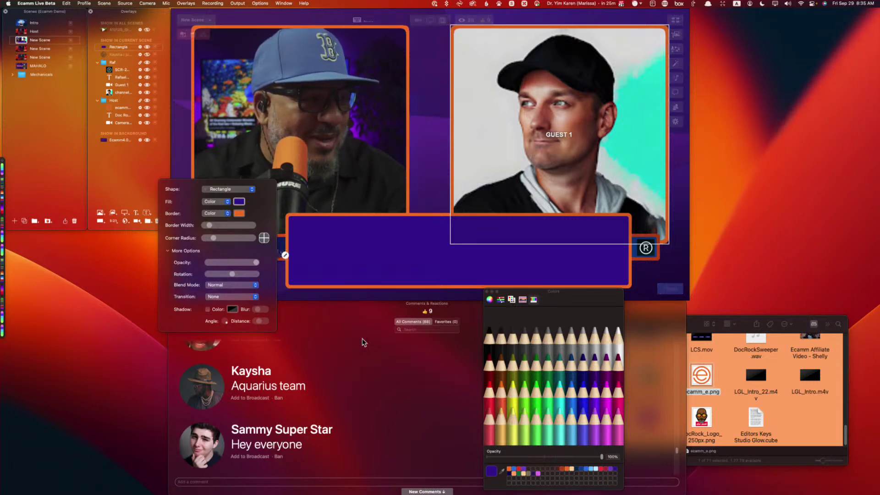
left_click(500, 472)
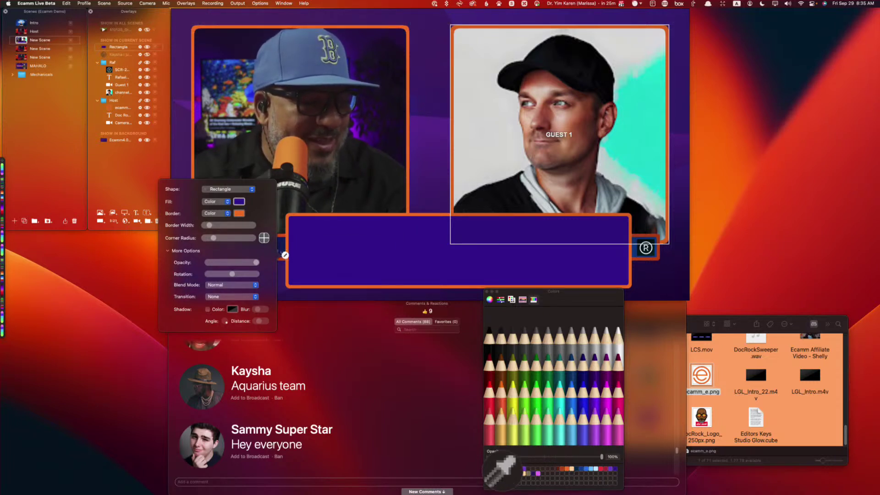
left_click(670, 282)
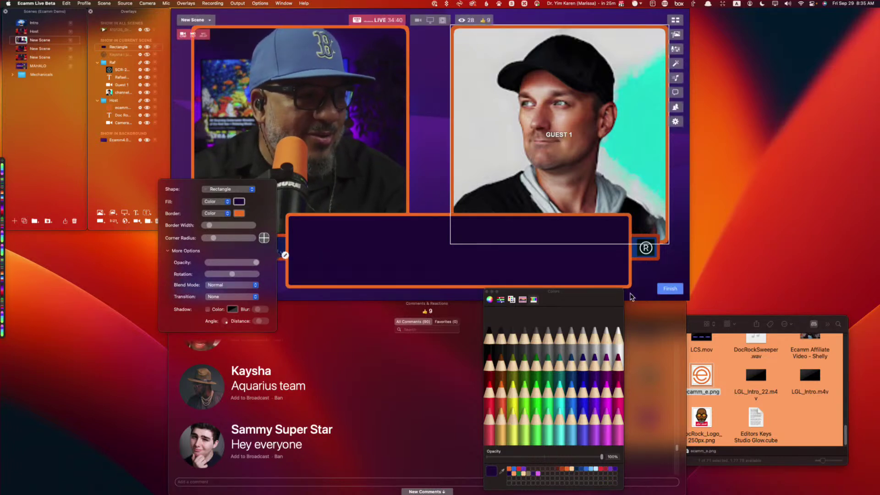
left_click(487, 291)
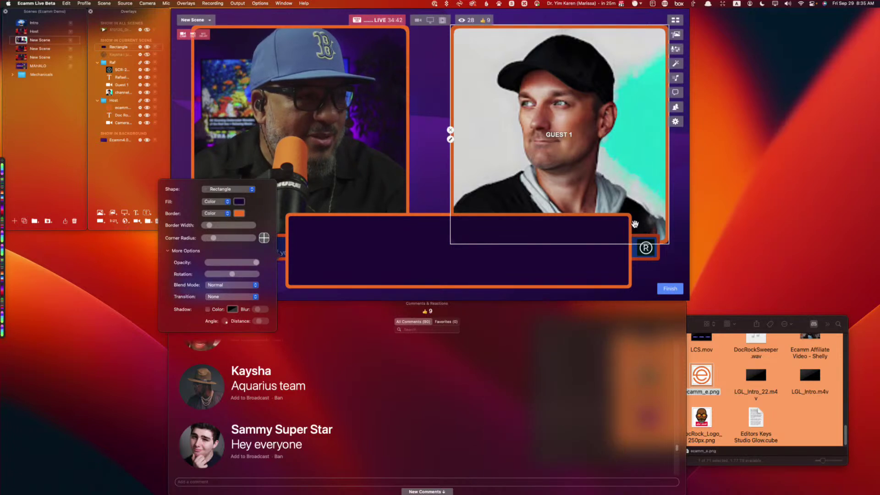
- Fit the rectangle below the name plates, raising the host and guest groups for room and widening it to the guest frame's outer edge
left_click_drag(443, 214, 356, 276)
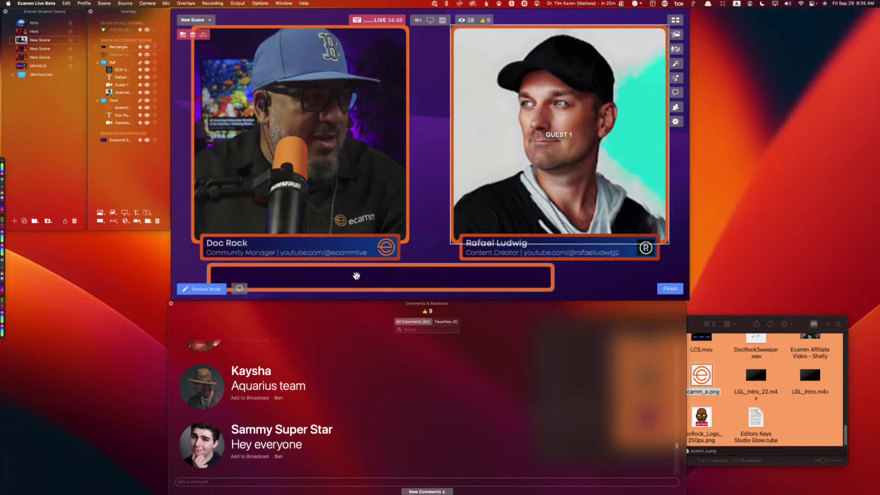
left_click_drag(327, 245, 327, 234)
left_click_drag(583, 211, 584, 201)
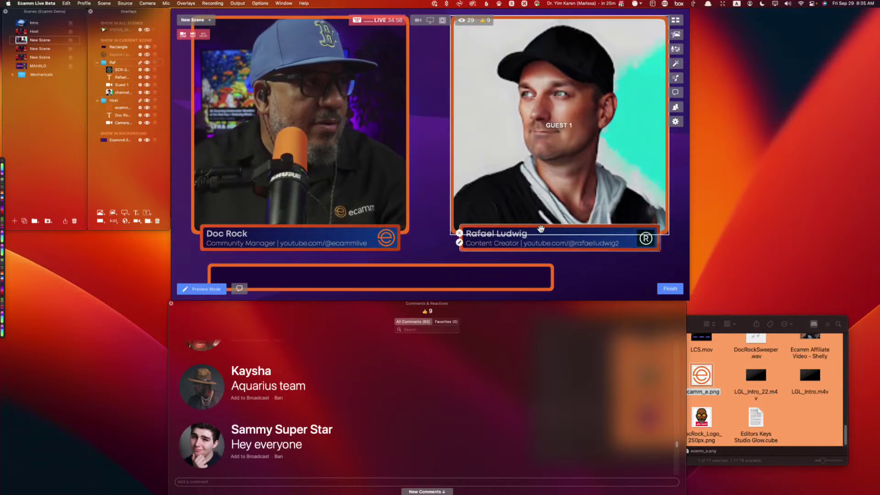
left_click_drag(402, 275, 393, 269)
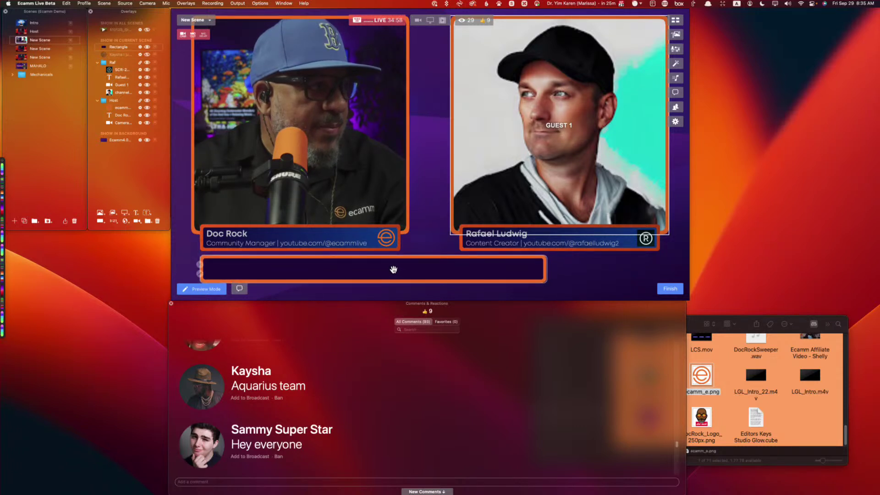
left_click_drag(544, 282, 665, 295)
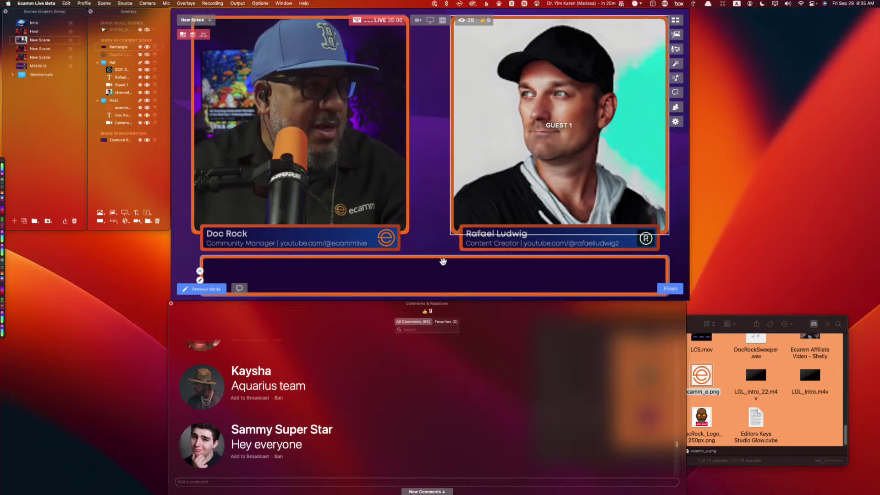
- Show the viewer comment "Hey everyone" on the broadcast and position it inside the rectangle banner
left_click(202, 445)
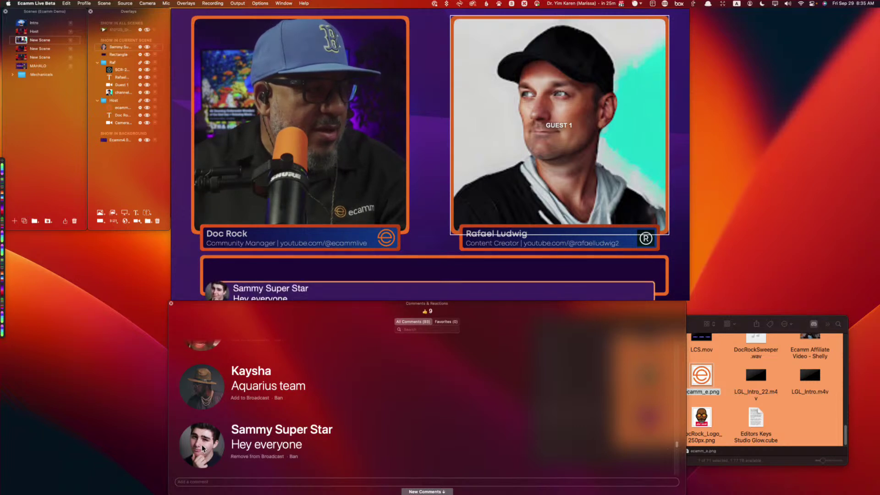
left_click_drag(352, 275, 356, 271)
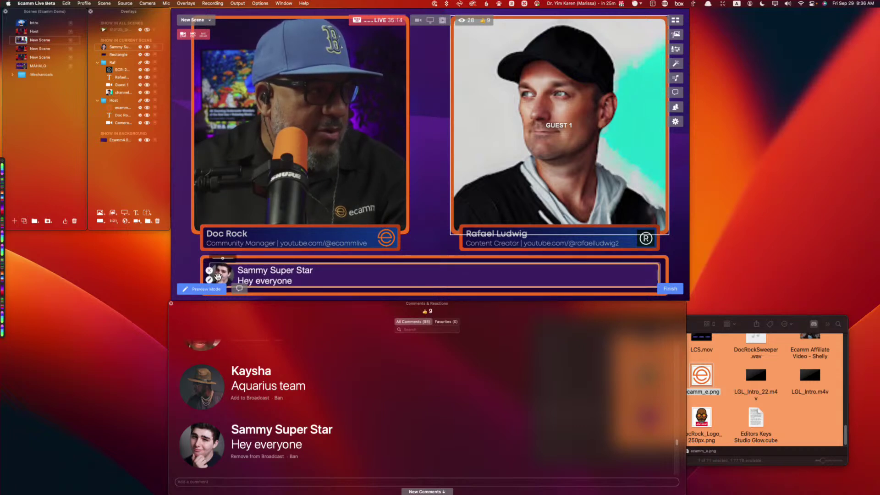
- Reduce the comment overlay's border width to nothing, set its background to None, and remove the comment from the broadcast
left_click(210, 280)
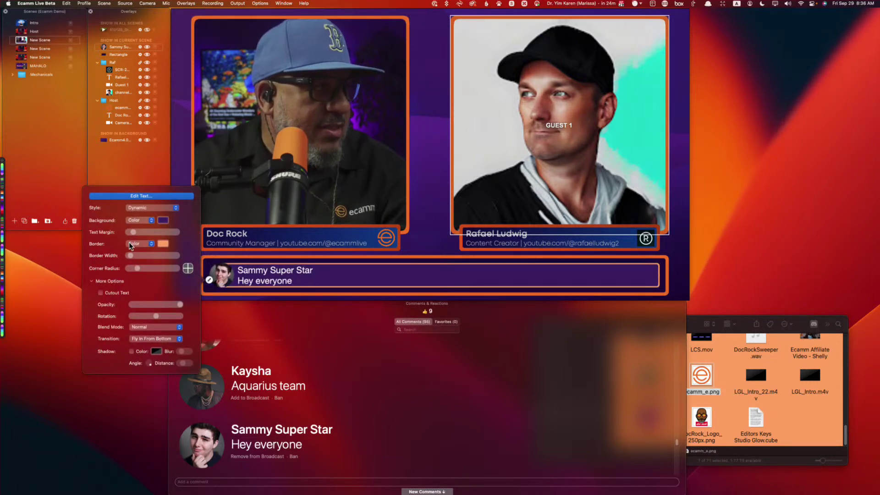
left_click_drag(130, 257, 92, 259)
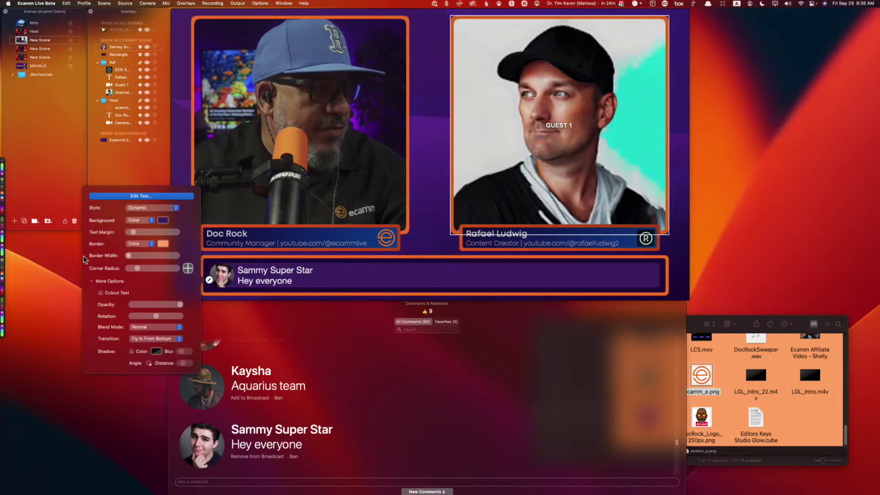
left_click(136, 220)
left_click(136, 214)
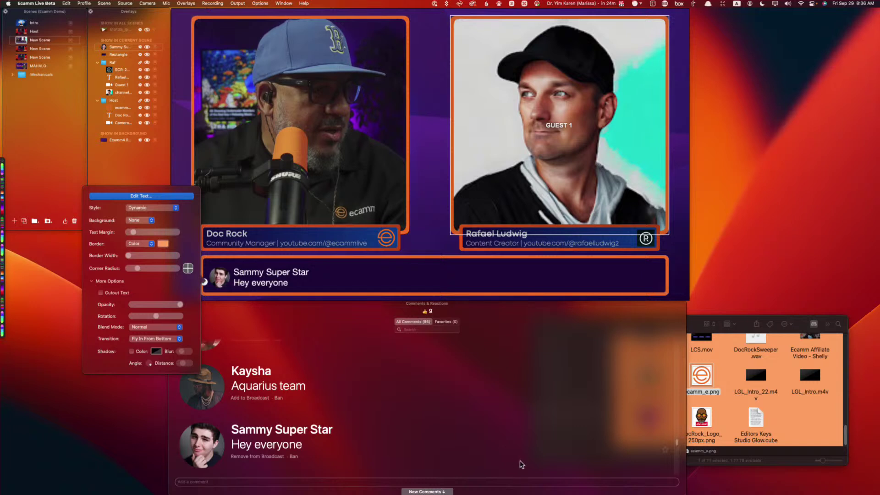
left_click(344, 325)
left_click(257, 456)
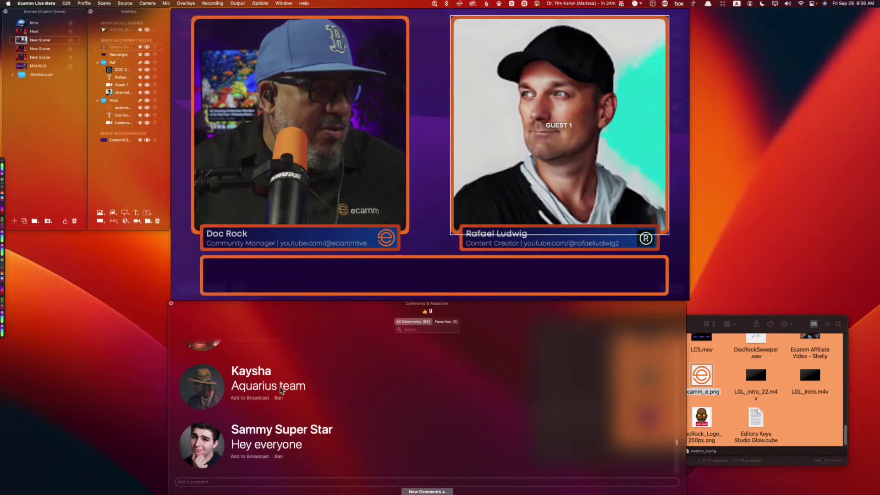
- Show the comments about a guest image feature, pre-recorded vids, and the greeting to another viewer on the broadcast in turn
scroll(312, 417, "up", 2)
scroll(312, 416, "up", 3)
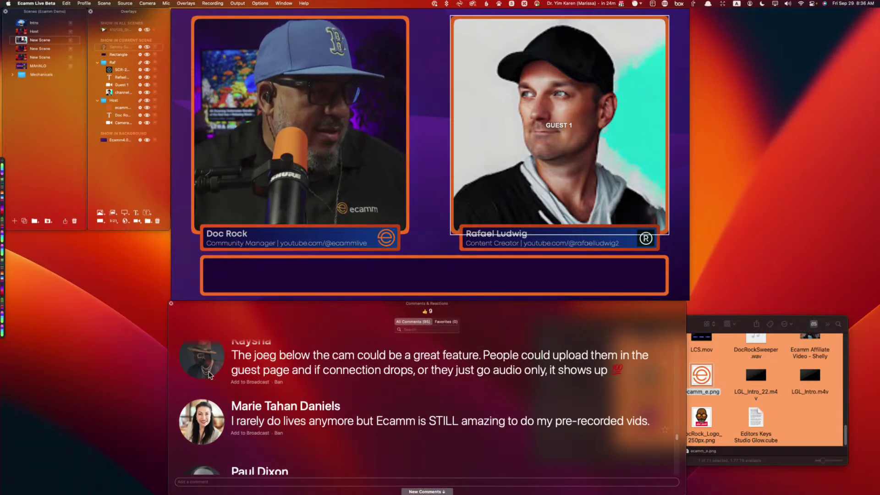
left_click(204, 359)
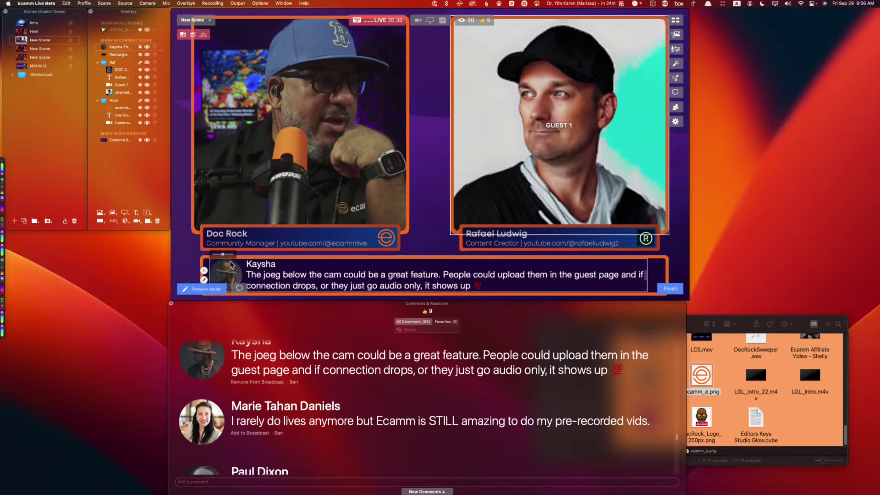
left_click(201, 423)
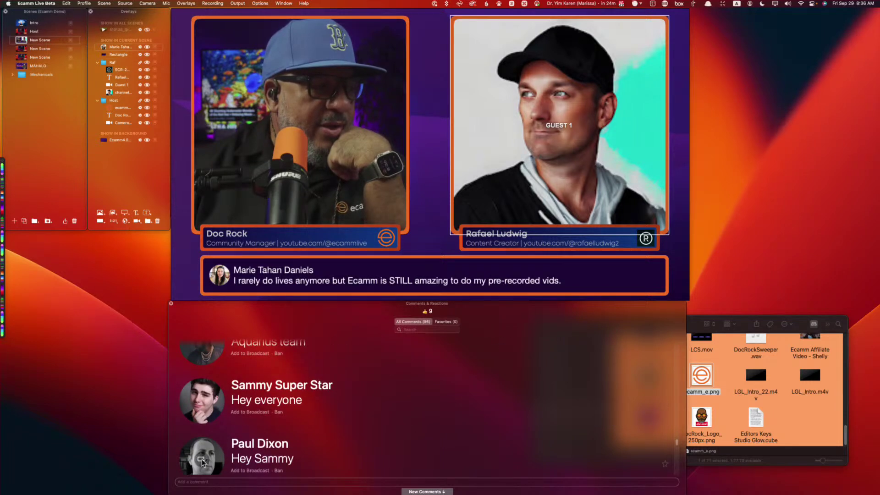
left_click(202, 459)
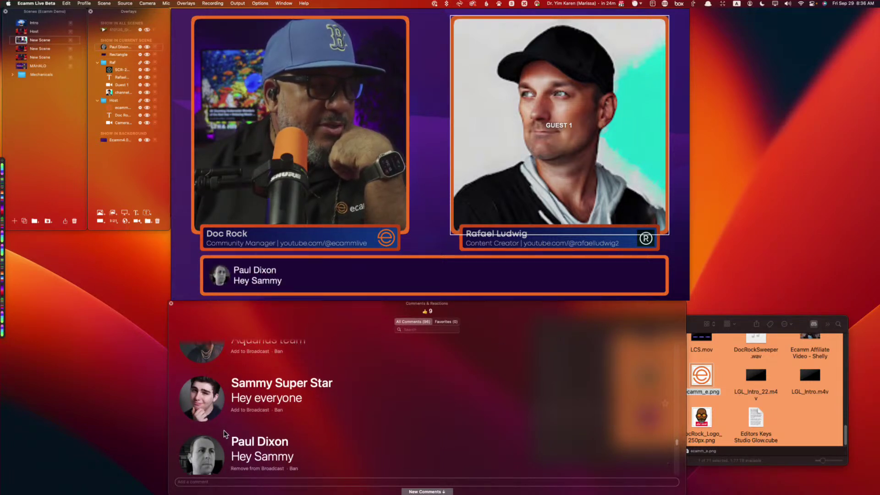
- Show the comment about a Virgo wife on the broadcast, followed by the one about using Ecamm for prerecorded videos
scroll(224, 433, "down", 2)
scroll(206, 458, "down", 3)
scroll(214, 455, "down", 2)
left_click(199, 400)
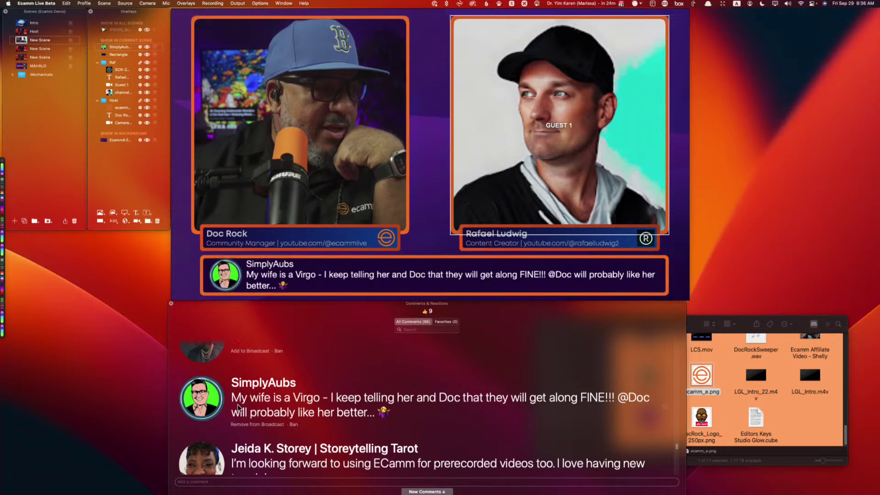
scroll(192, 426, "down", 1)
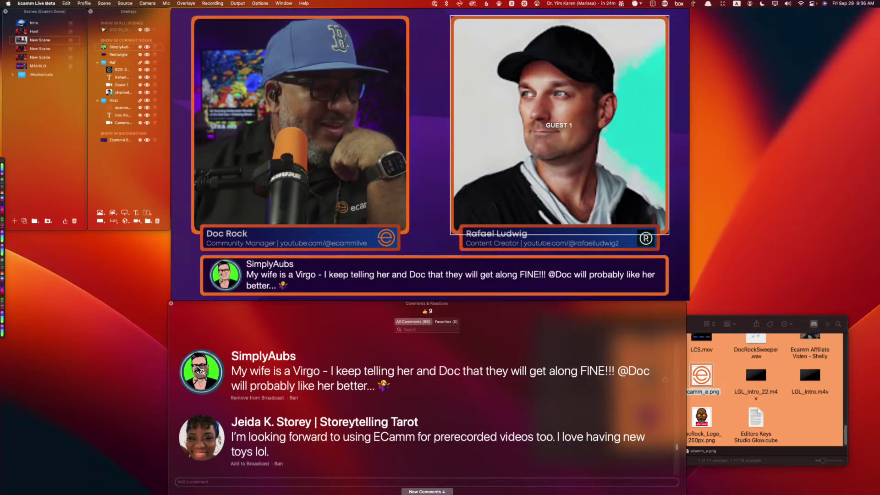
left_click(200, 435)
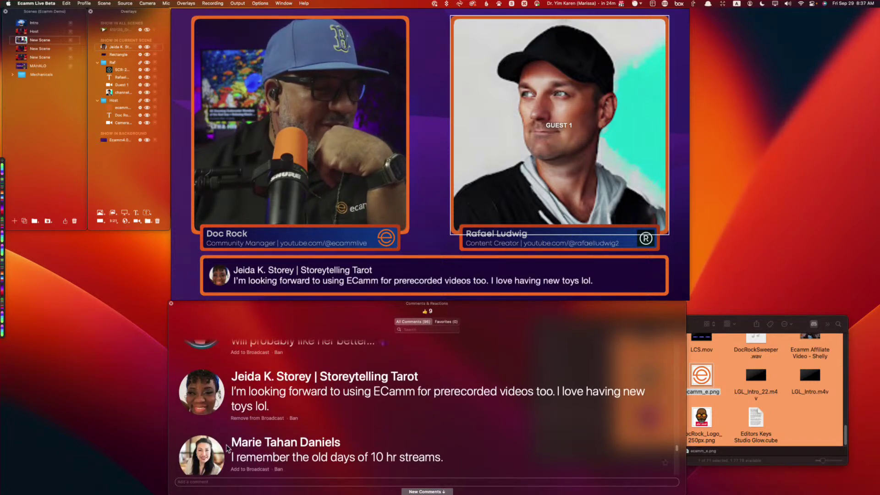
- Show the comments about the old days of 10 hr streams, "Hello Everyone", and Virgos gravitating towards each other on the broadcast in turn
left_click(200, 457)
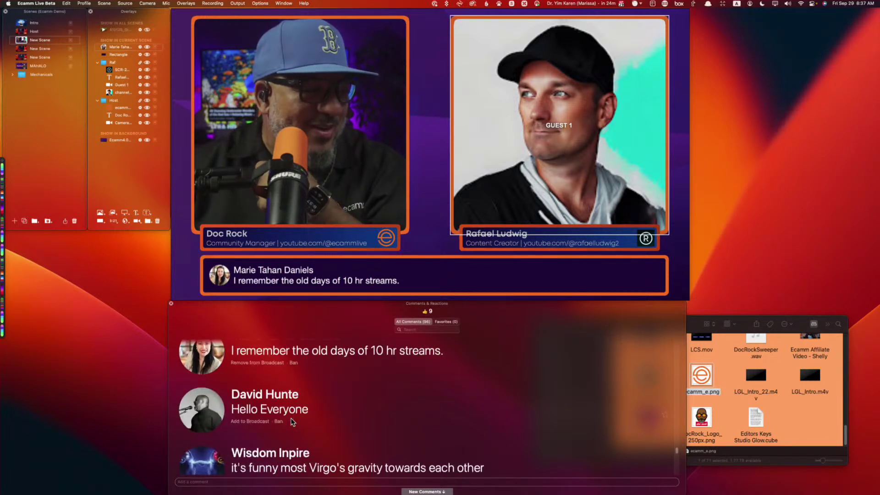
left_click(201, 410)
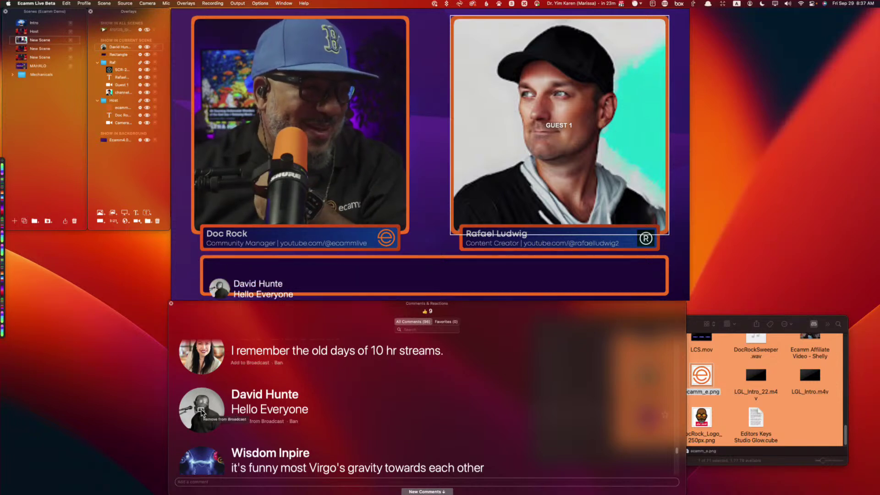
scroll(248, 447, "down", 1)
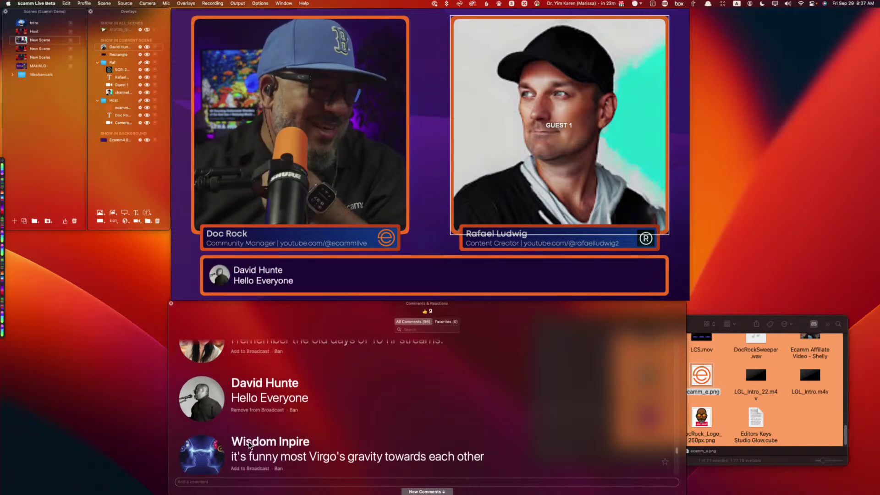
left_click(202, 455)
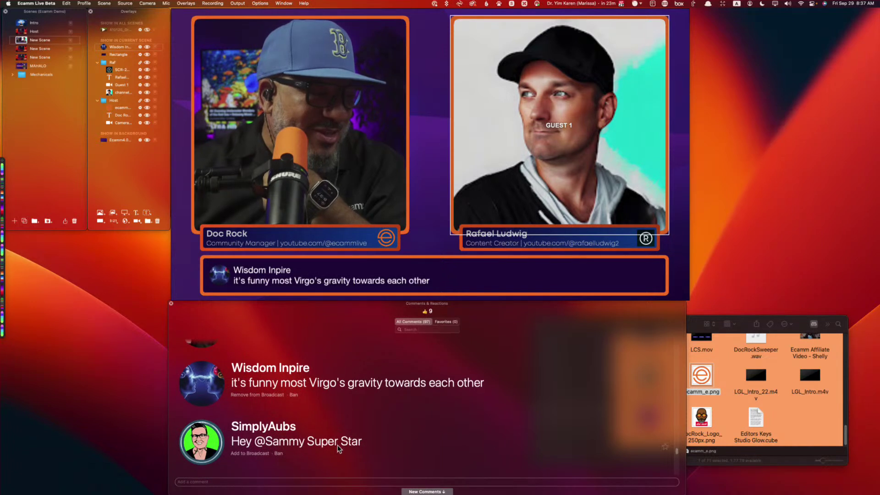
- Show the "Hey" greeting addressed to another viewer on the broadcast, and remove it to leave the banner empty
left_click(202, 443)
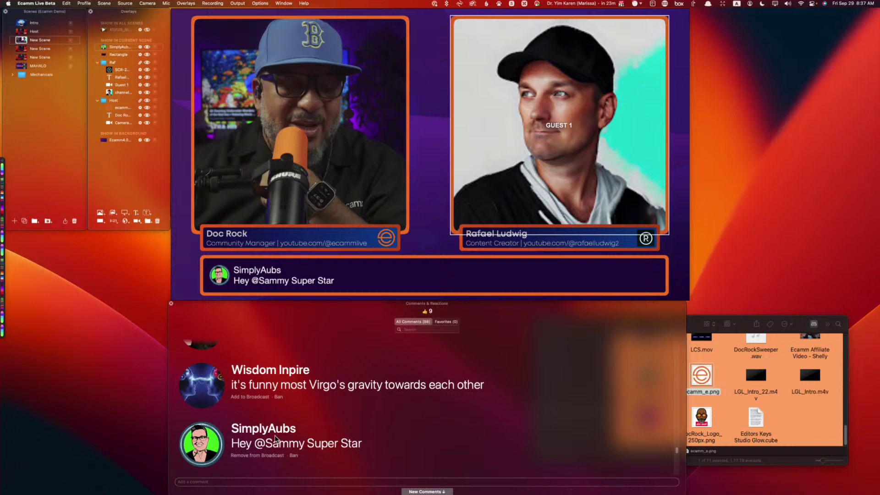
scroll(340, 433, "down", 2)
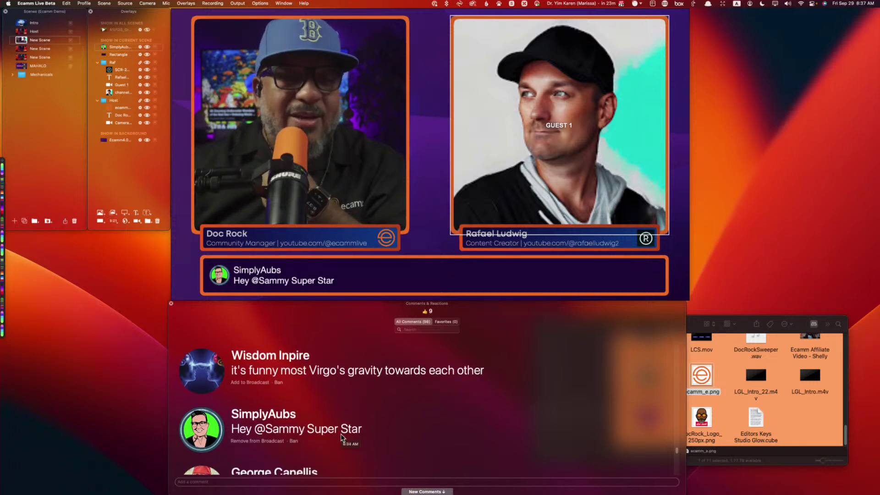
left_click(340, 433)
- Show the comment "What?!? No Tauruses in the room?" on the broadcast and replace it with "Evening everyone."
scroll(340, 433, "down", 3)
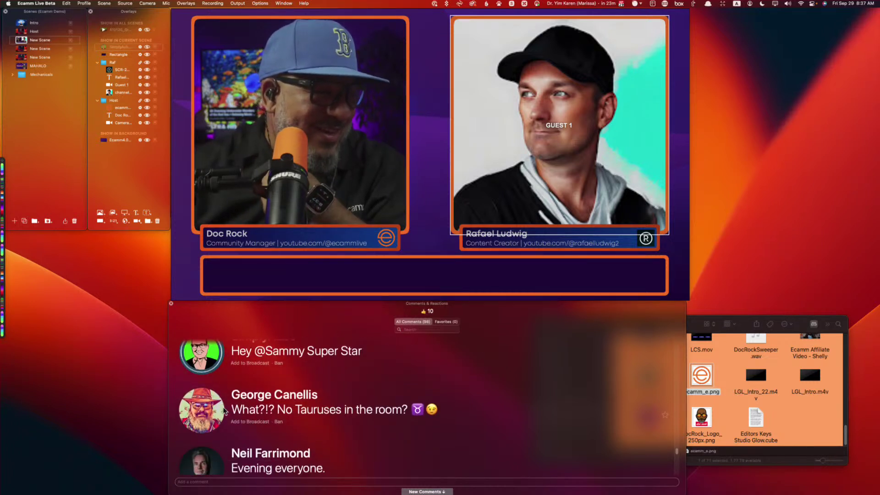
left_click(202, 413)
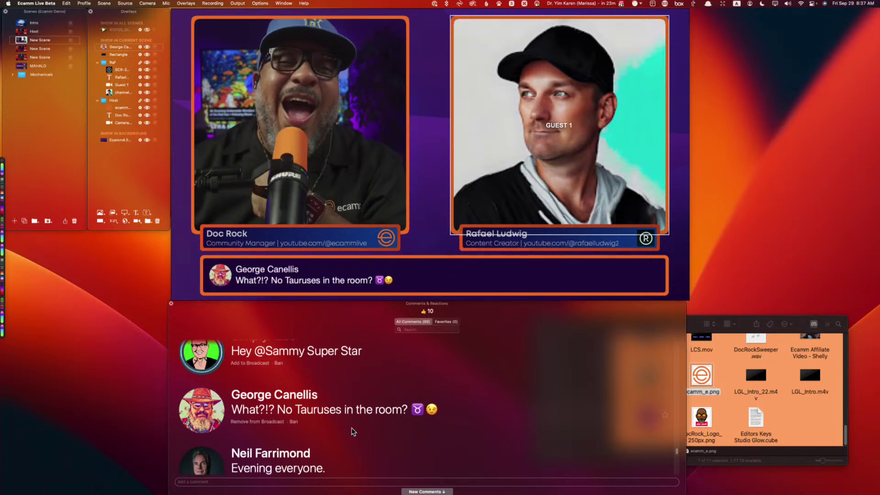
scroll(319, 427, "down", 2)
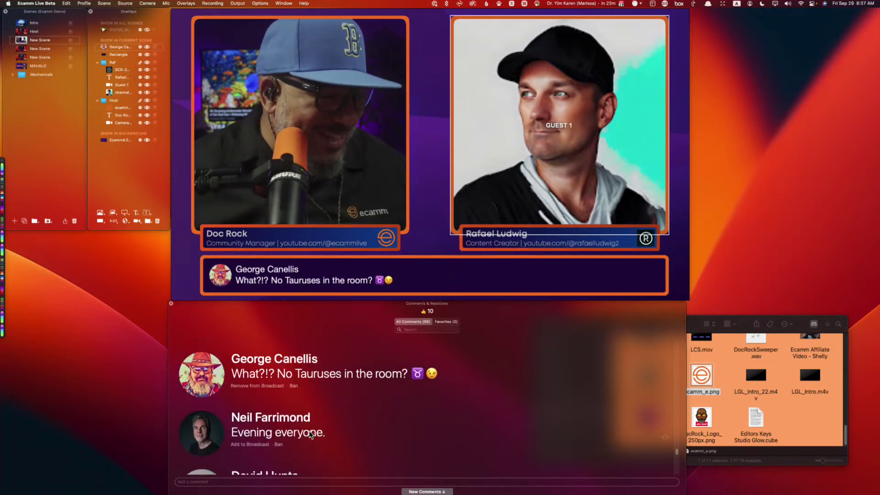
left_click(232, 434)
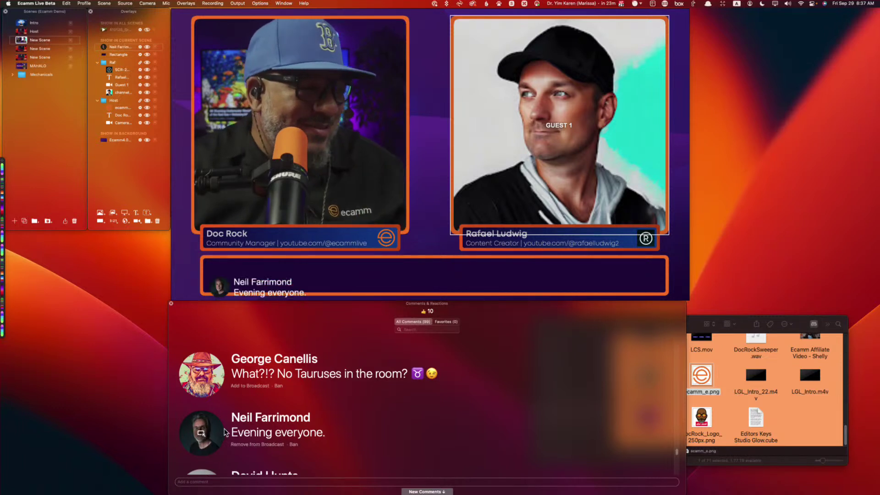
- Show the "Hey there" greeting to another viewer on the broadcast, followed by the comment "That should have been Taureans."
scroll(225, 431, "down", 3)
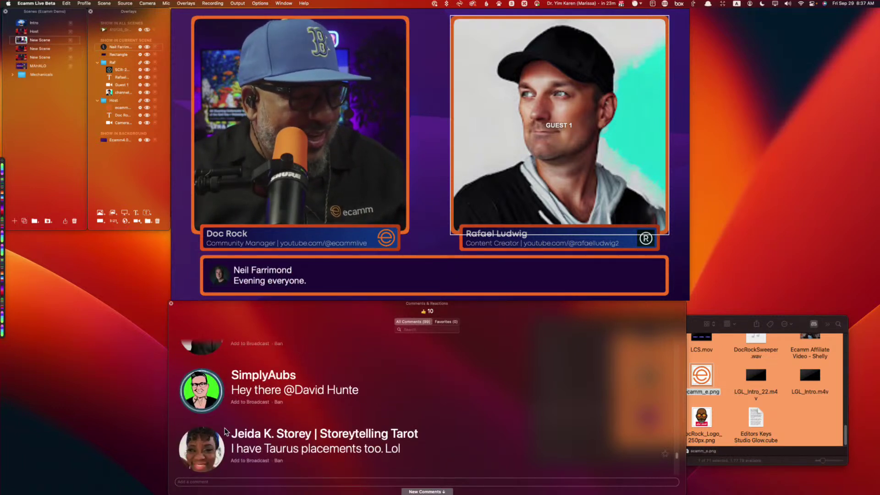
left_click(202, 393)
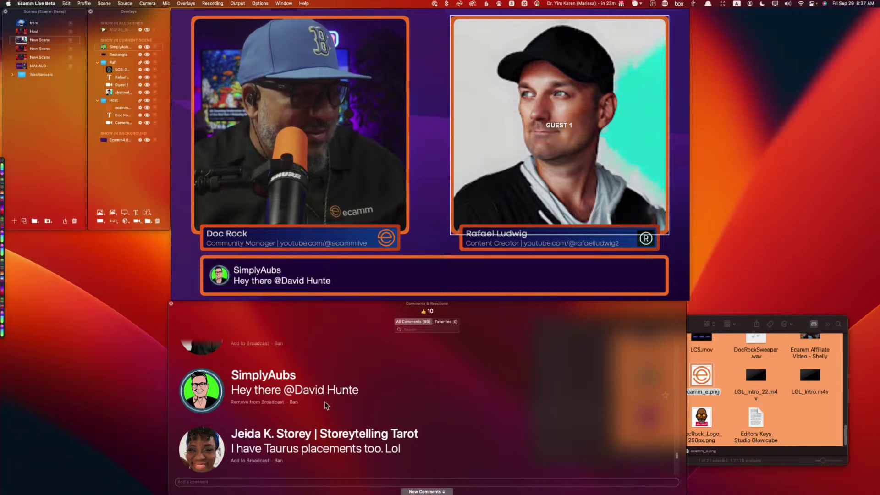
scroll(324, 403, "down", 2)
scroll(324, 403, "down", 2)
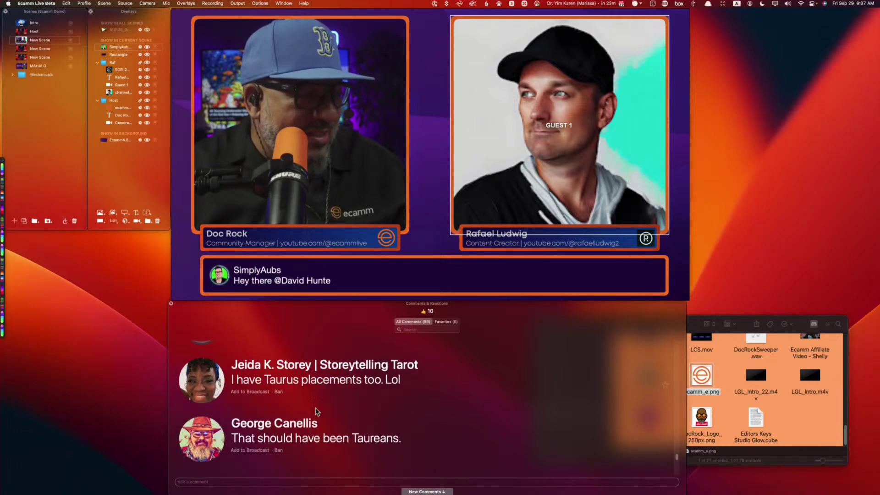
left_click(204, 437)
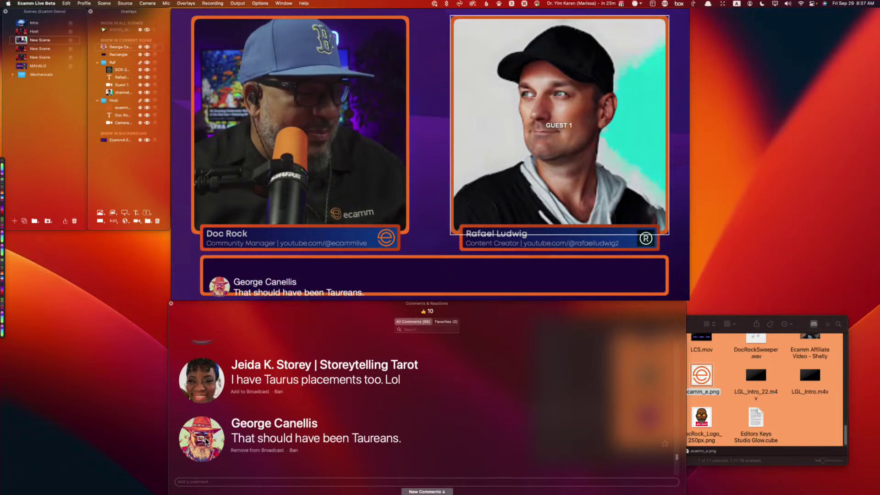
- Show the comment about liking gradient borders when hosting someone with a brand on the broadcast
scroll(290, 433, "down", 1)
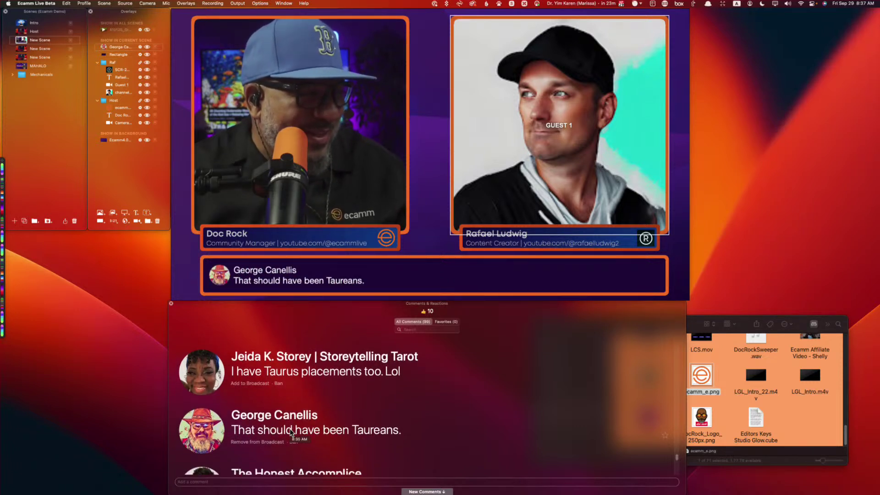
scroll(289, 428, "down", 3)
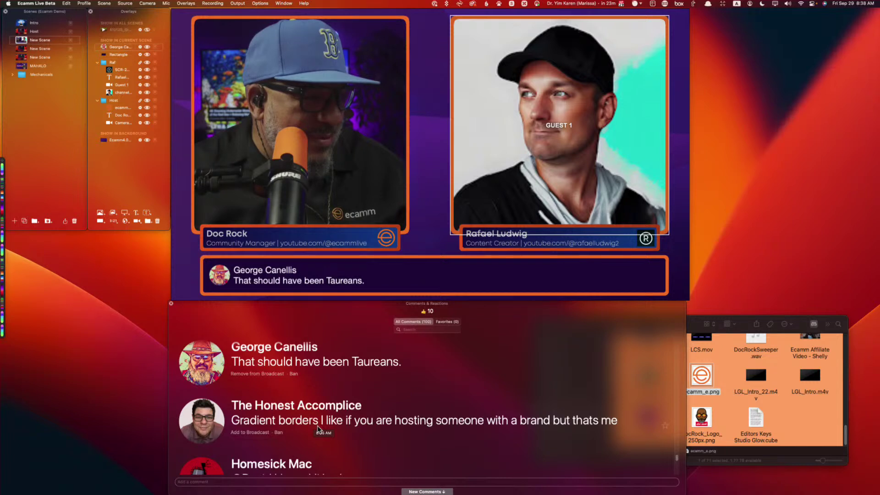
left_click(257, 433)
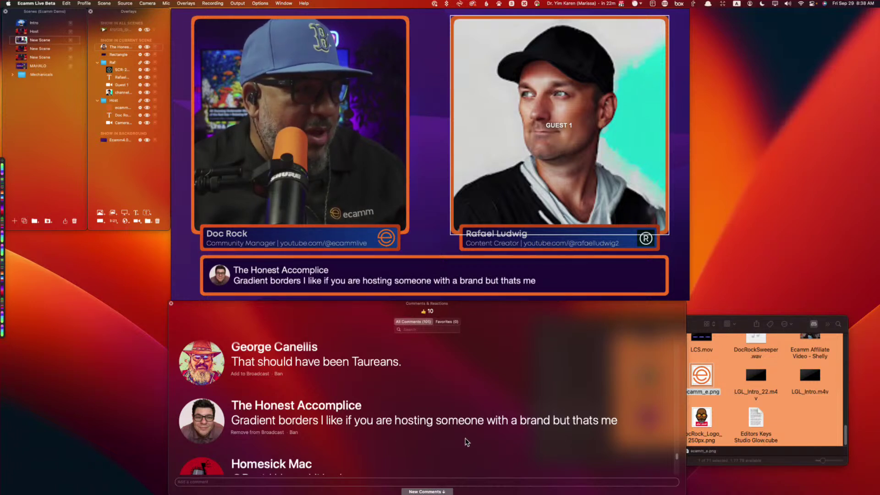
- Remove the gradient borders comment from the broadcast and show the comment "I'm not they daddy." instead
scroll(386, 435, "up", 3)
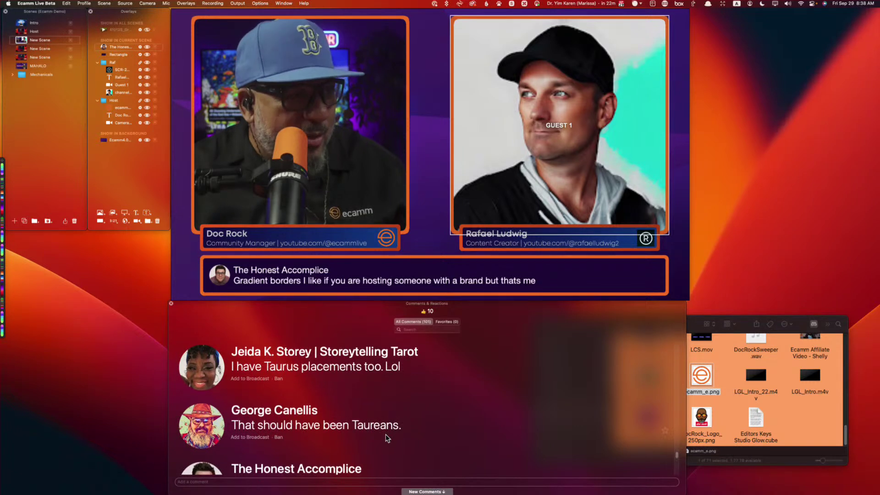
scroll(386, 436, "down", 3)
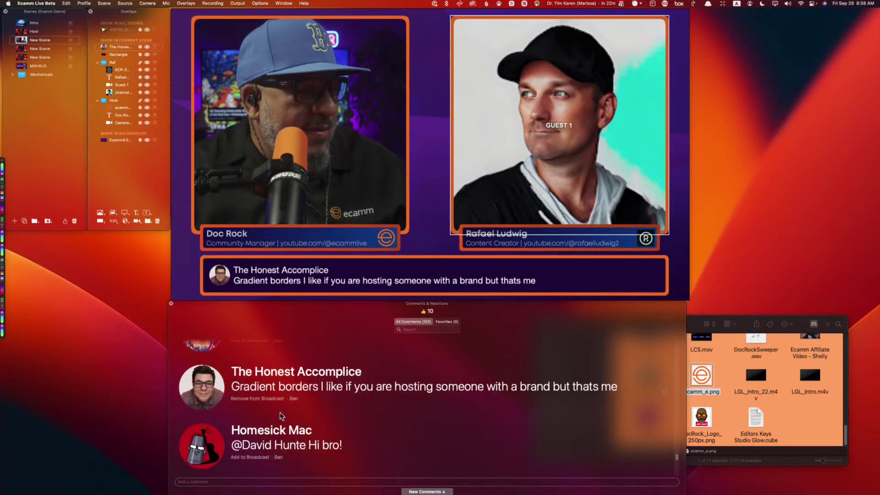
scroll(370, 434, "down", 2)
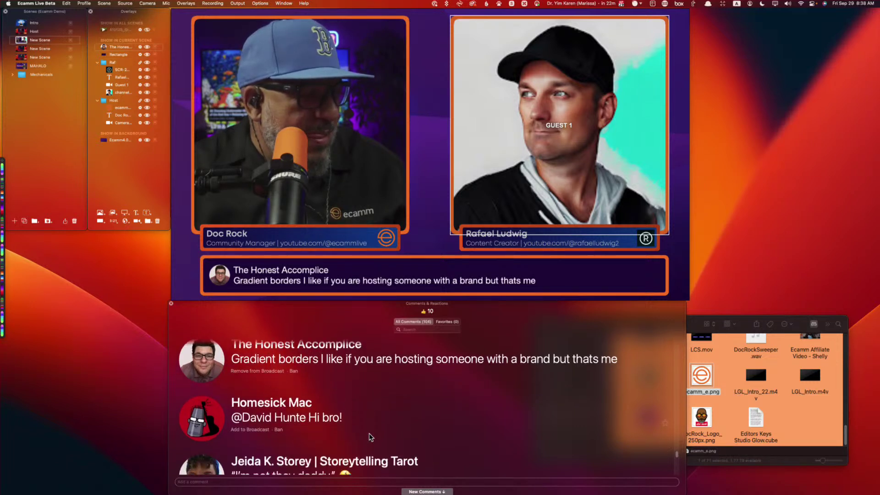
scroll(369, 433, "down", 5)
left_click(240, 421)
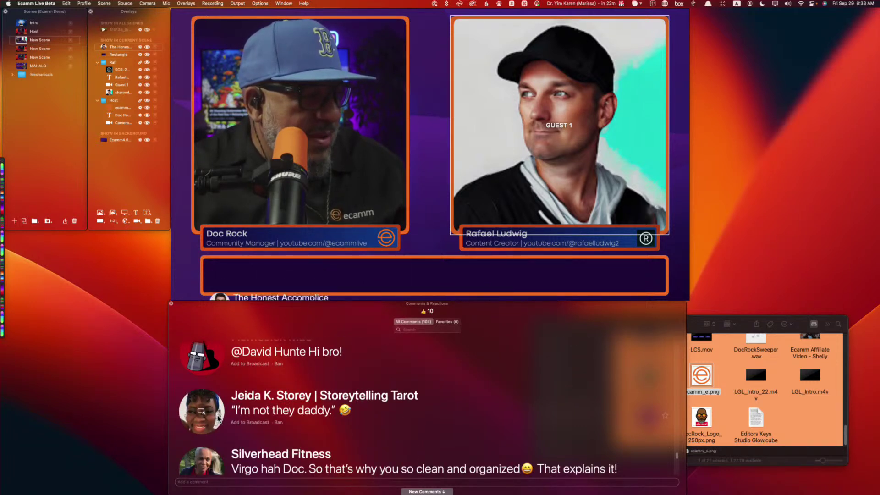
left_click(203, 411)
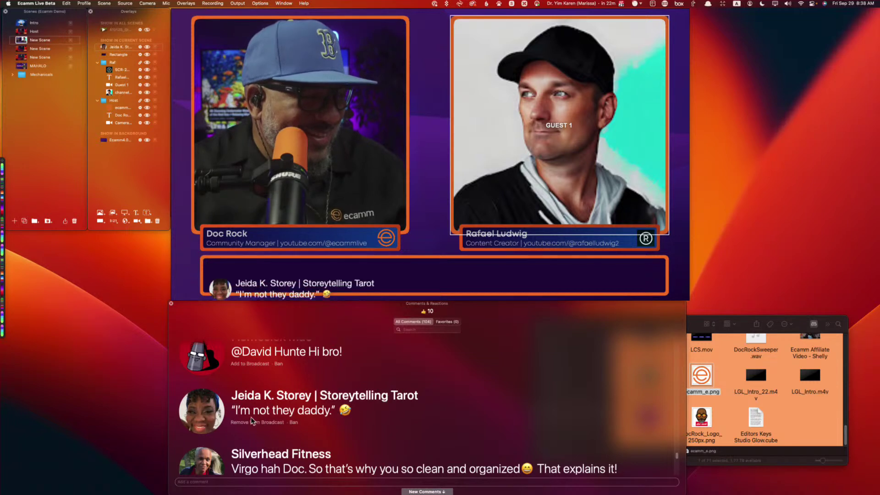
- Show the comment saying that being a Virgo explains why the host is so clean and organized on the broadcast
scroll(304, 427, "down", 2)
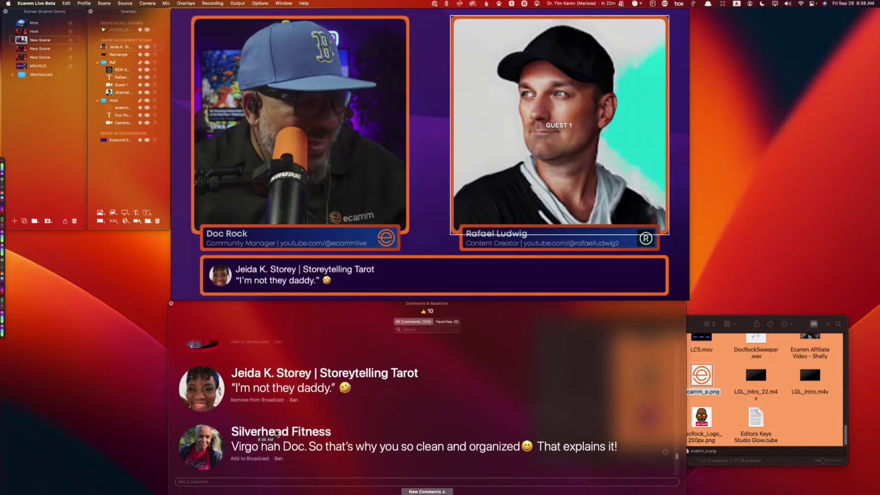
left_click(202, 446)
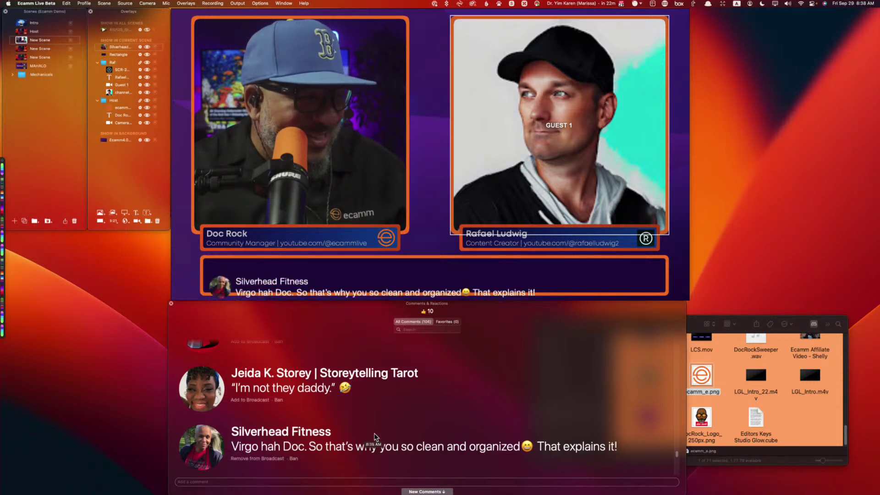
- Show the "Aloha" greeting to the host on the broadcast, remove it, and continue through the newer viewer comments
scroll(394, 435, "down", 3)
scroll(395, 435, "down", 8)
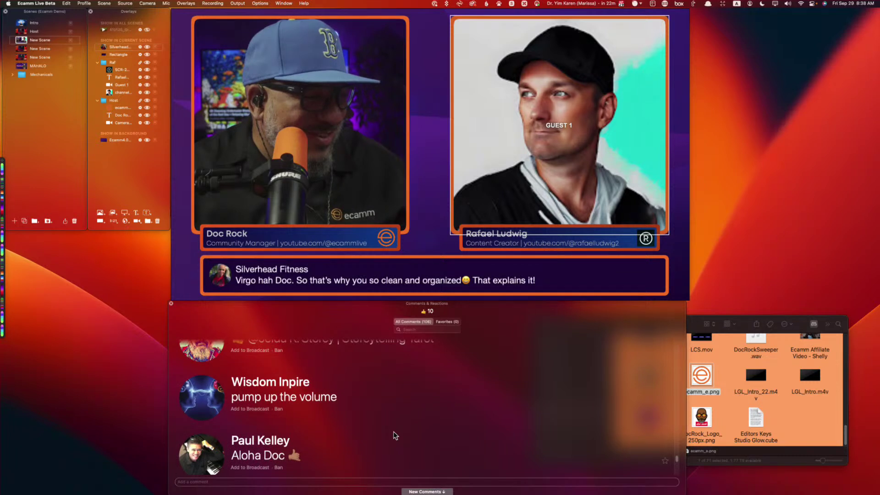
scroll(307, 427, "down", 1)
left_click(208, 457)
scroll(373, 425, "down", 3)
scroll(375, 429, "down", 3)
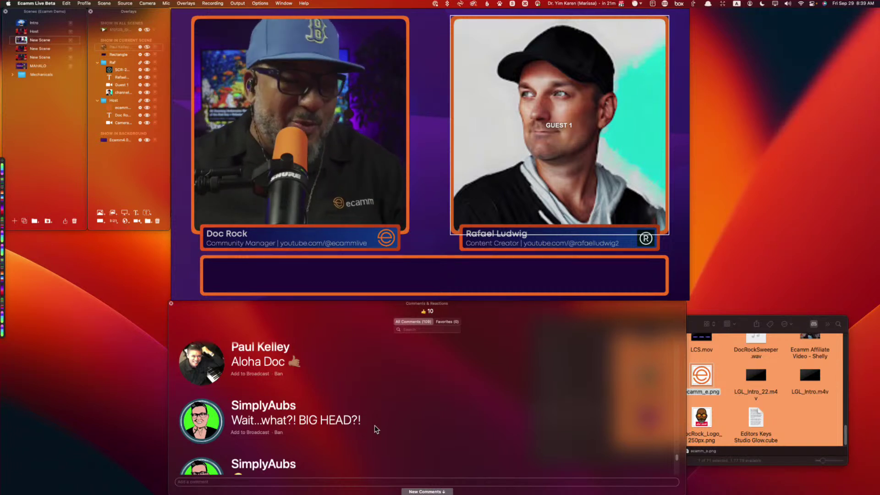
scroll(397, 420, "down", 5)
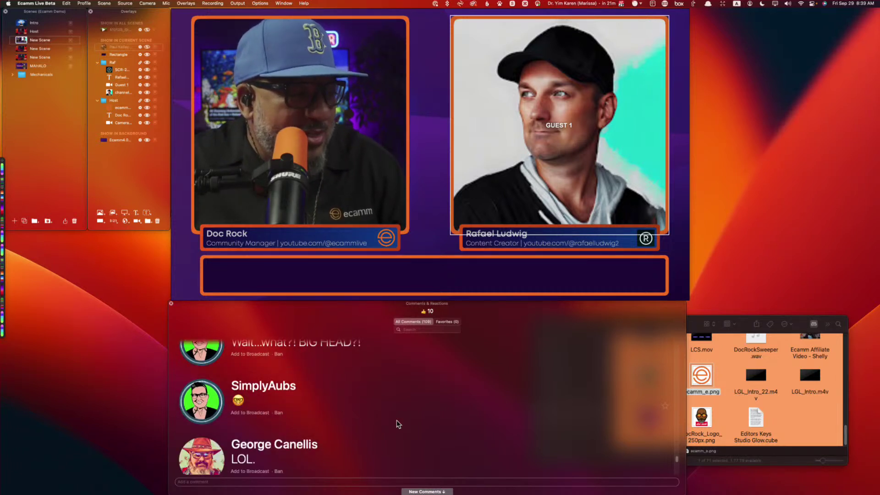
scroll(397, 419, "down", 5)
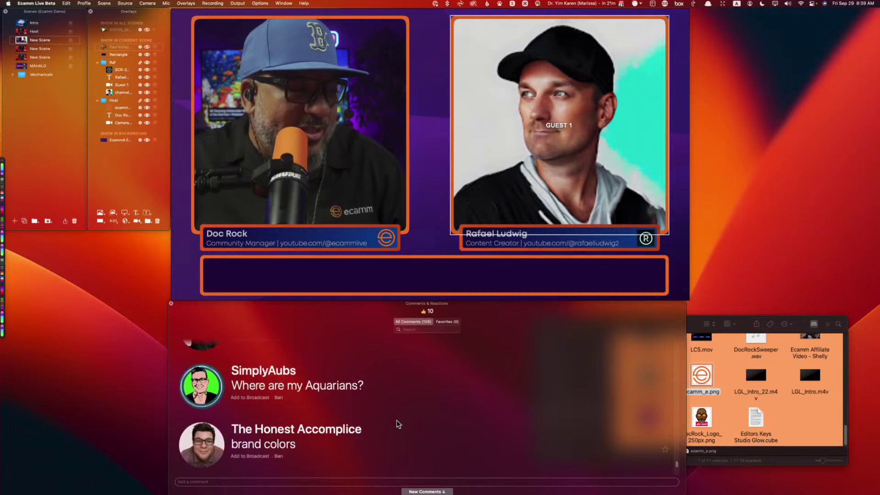
- Read through the most recent viewer comments in the live chat, going back over the earlier ones
scroll(396, 419, "down", 4)
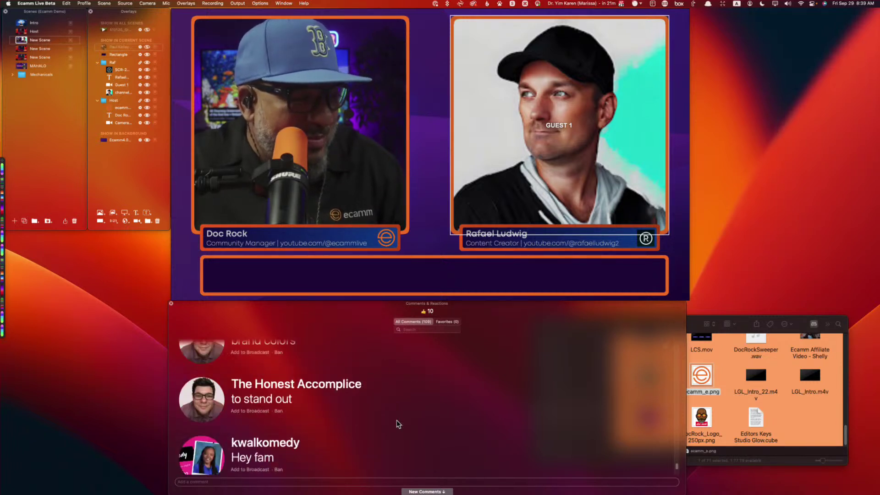
scroll(397, 420, "down", 1)
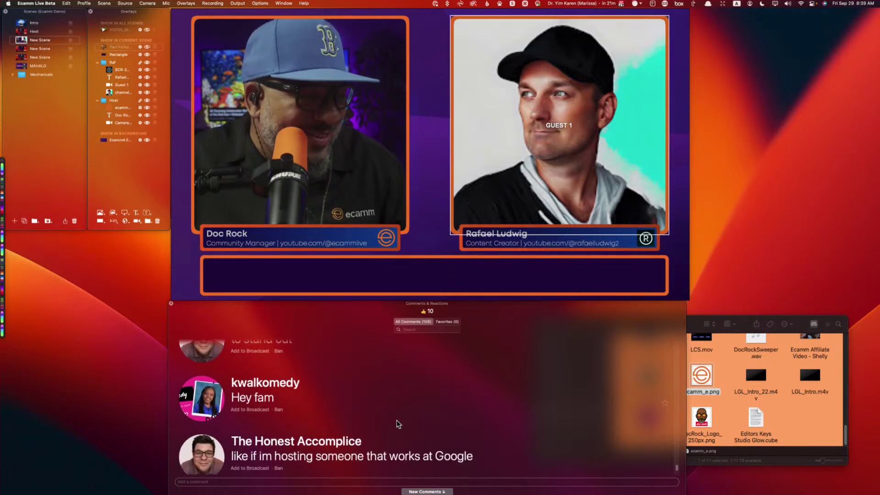
scroll(396, 419, "down", 3)
scroll(397, 420, "down", 3)
scroll(397, 419, "down", 3)
scroll(397, 420, "up", 8)
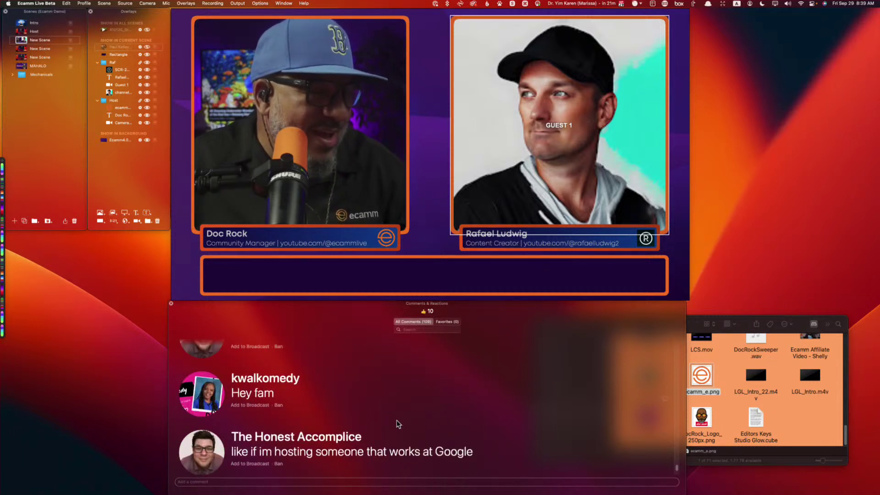
scroll(396, 419, "up", 5)
scroll(396, 420, "up", 3)
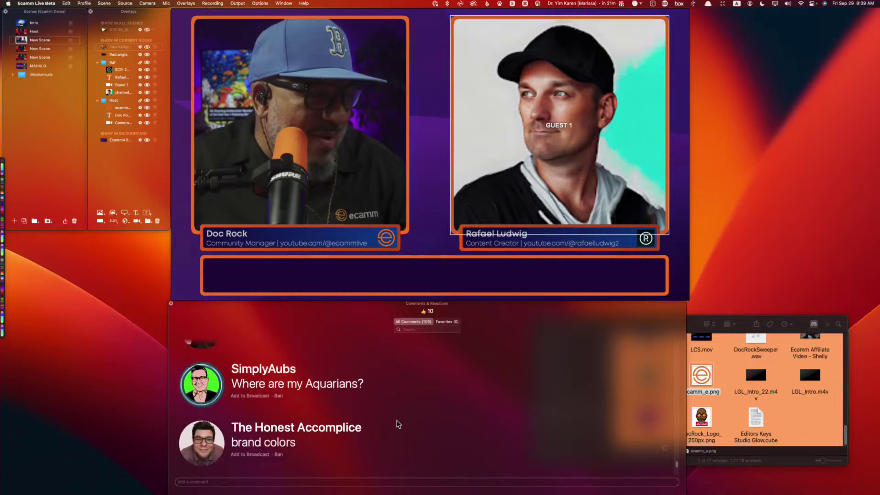
scroll(397, 420, "down", 5)
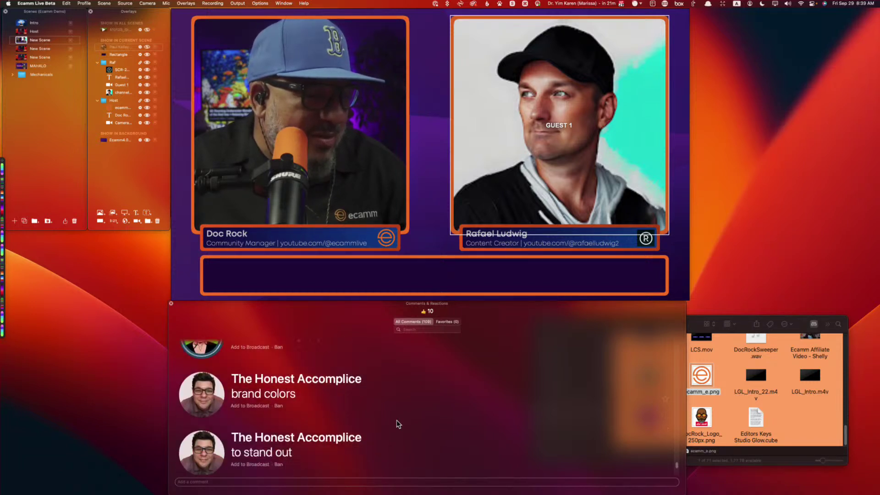
scroll(397, 420, "down", 4)
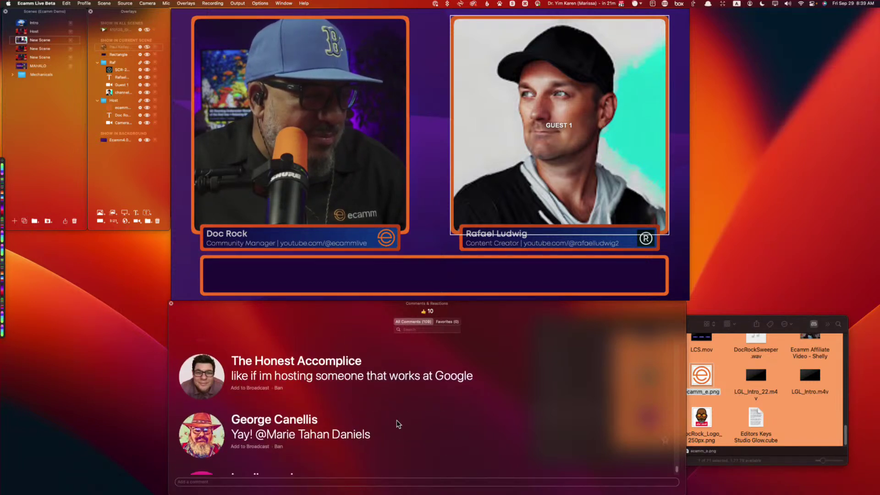
scroll(396, 420, "down", 1)
scroll(396, 420, "down", 1)
scroll(397, 420, "down", 1)
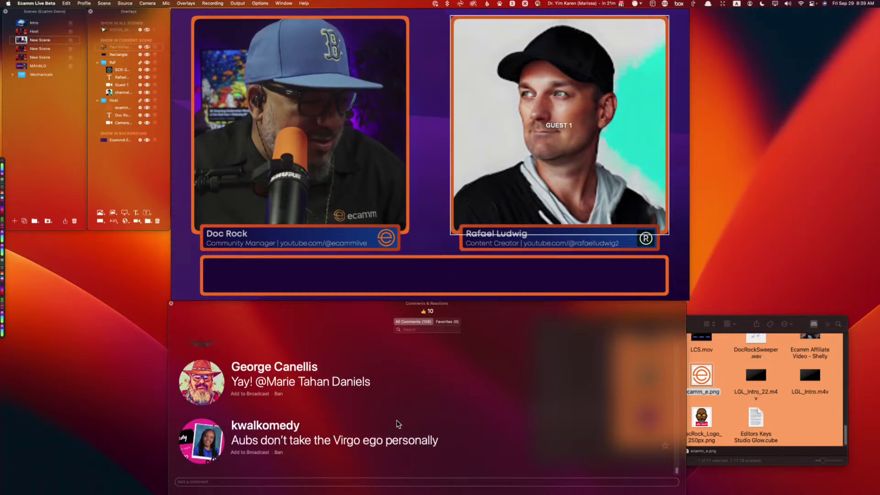
scroll(397, 420, "up", 1)
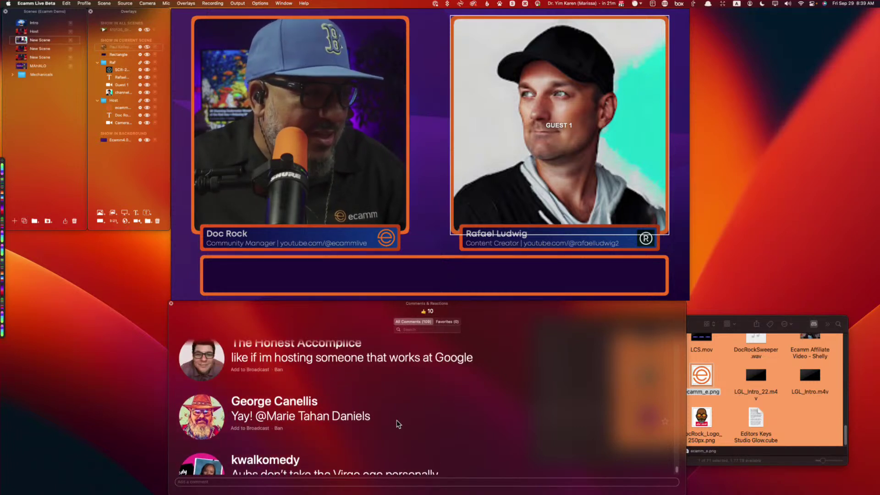
scroll(397, 419, "down", 2)
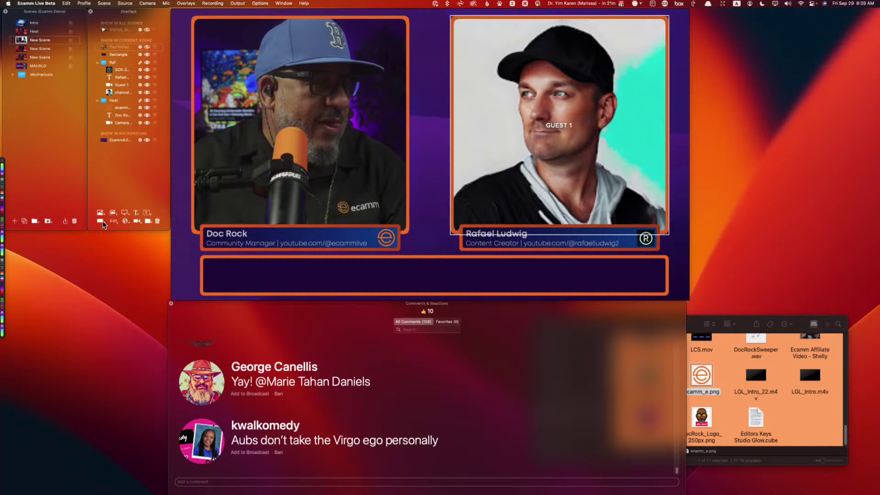
- In the Mac Mini video scene, add a 00:03:33 countdown overlay and fit it beneath the host camera at matching width
left_click(22, 51)
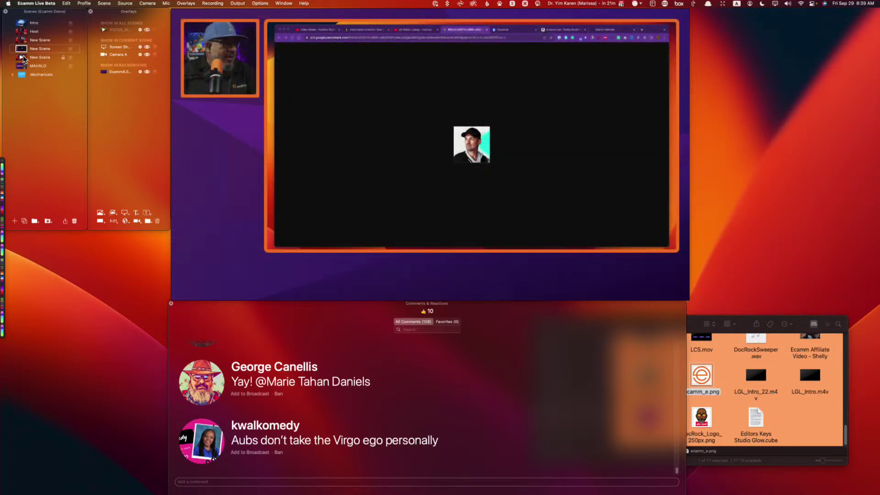
left_click(22, 58)
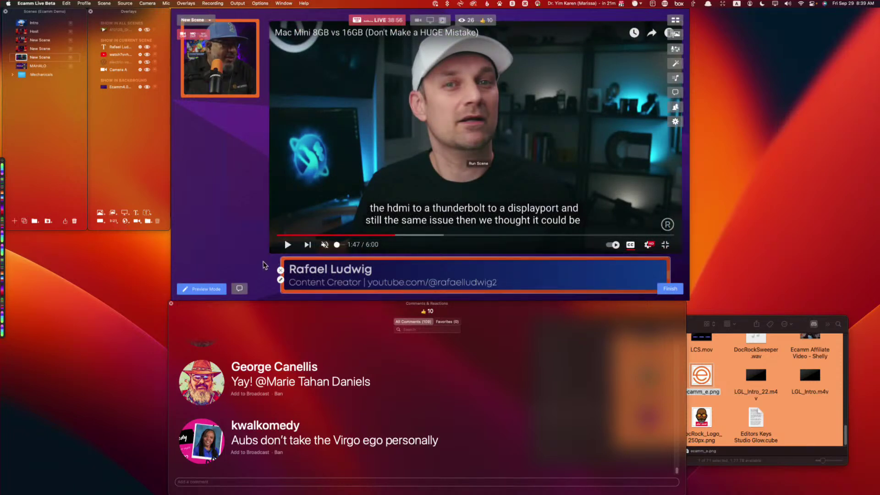
left_click(114, 222)
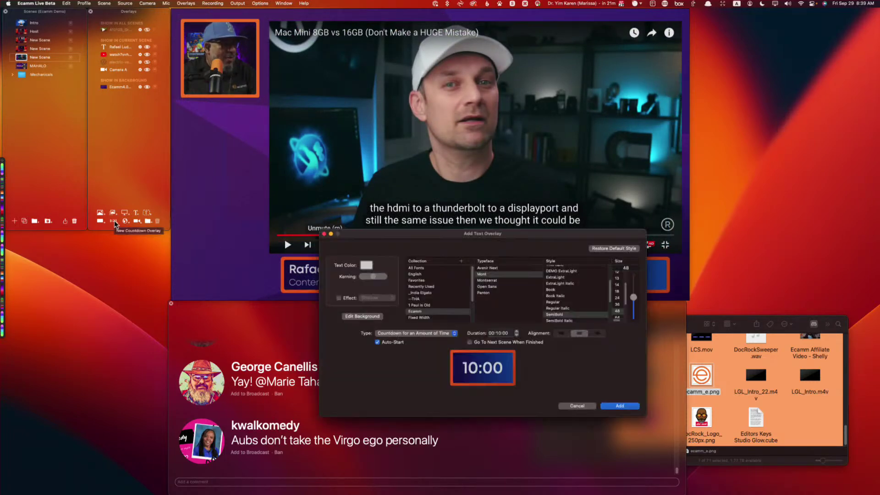
type("3")
left_click(504, 334)
type("33")
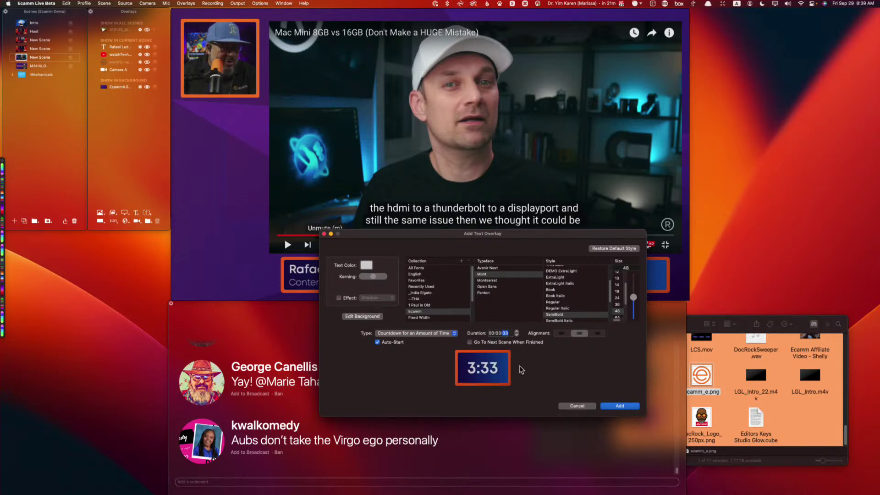
left_click(619, 406)
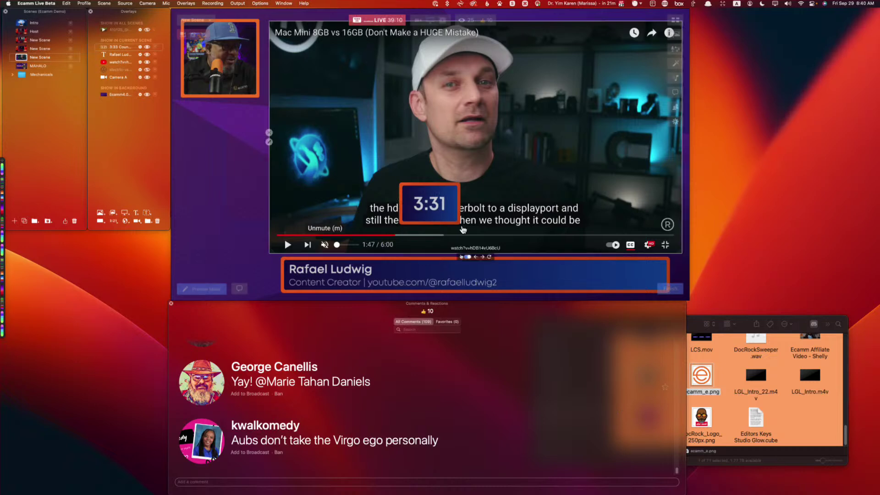
left_click_drag(417, 198, 182, 109)
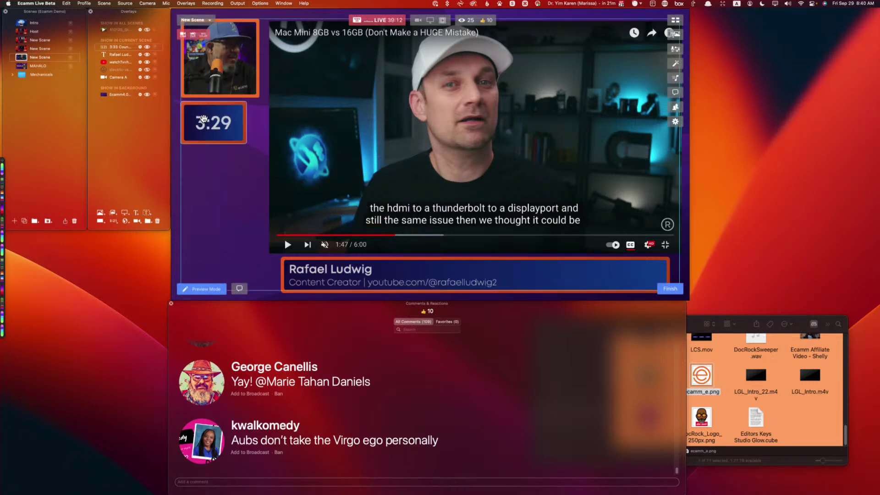
left_click_drag(242, 141, 258, 154)
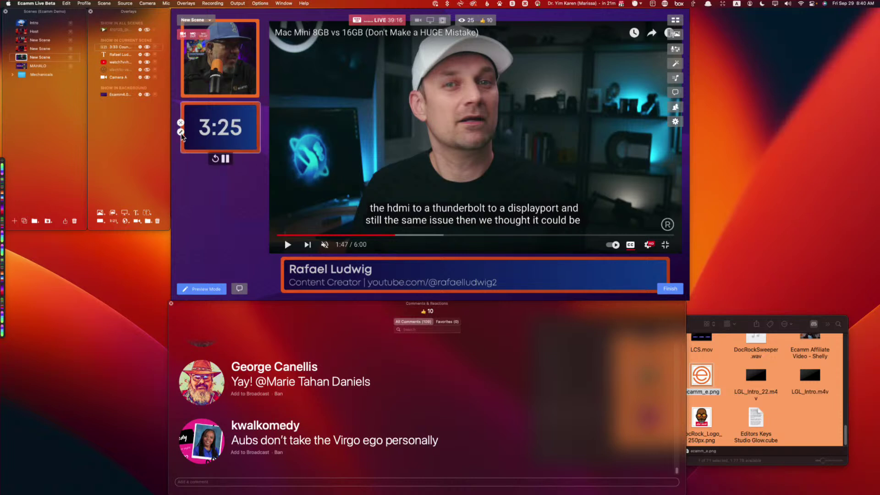
- Disable Auto-Start for the countdown overlay, save it, then run the timer manually and pause it
left_click(181, 131)
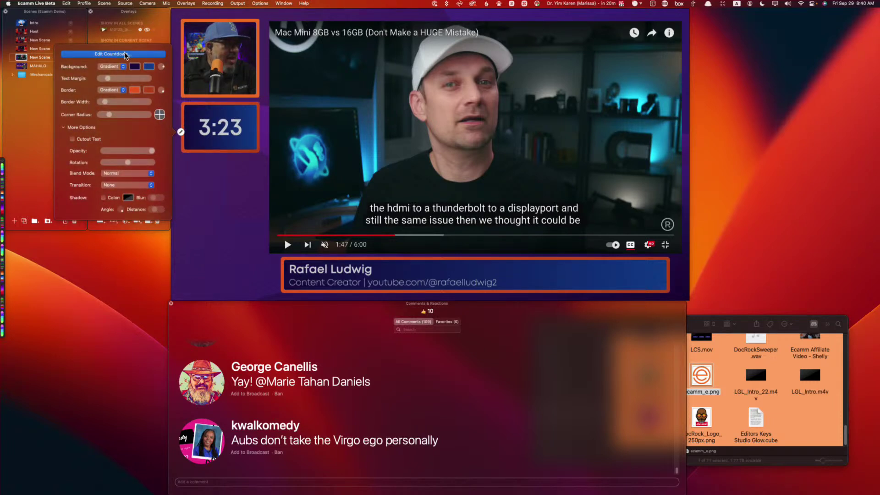
left_click(139, 54)
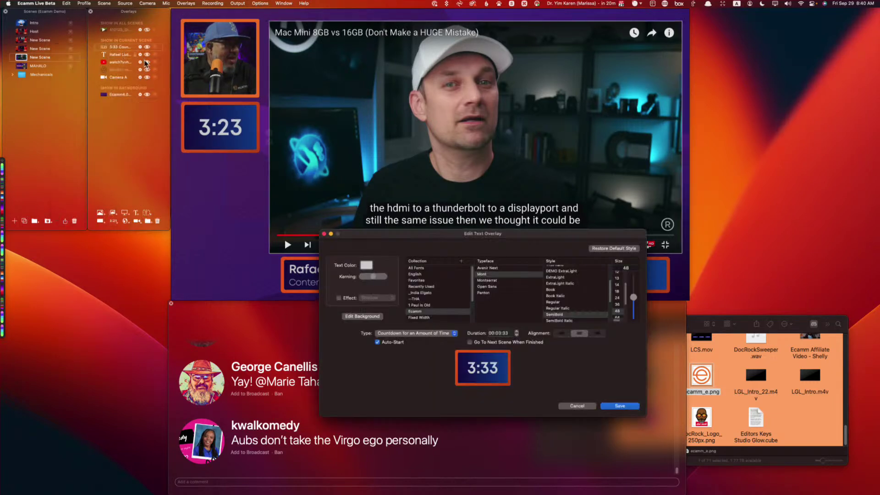
left_click(396, 342)
left_click(619, 406)
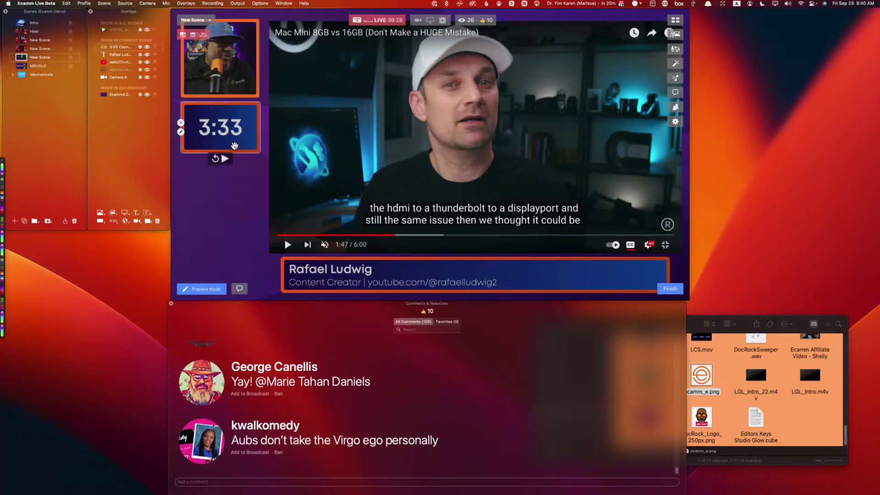
left_click(225, 158)
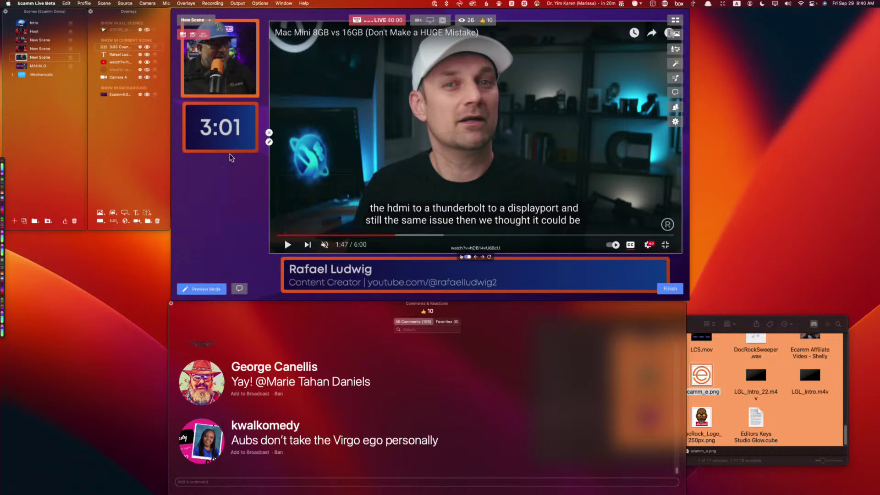
left_click(225, 159)
- Change the overlay to Countdown to a Date/Time ending 9/30/2023, 8:00 AM, and shrink it to the host camera's width
left_click(180, 131)
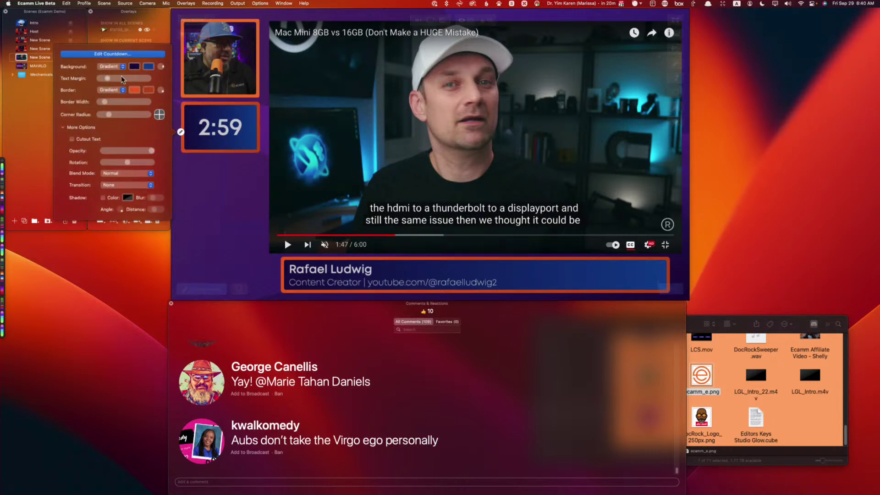
left_click(113, 54)
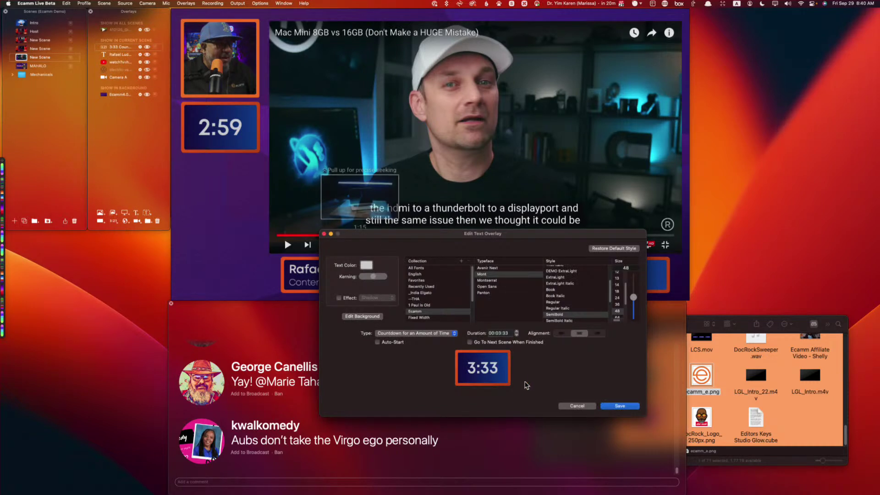
left_click(441, 334)
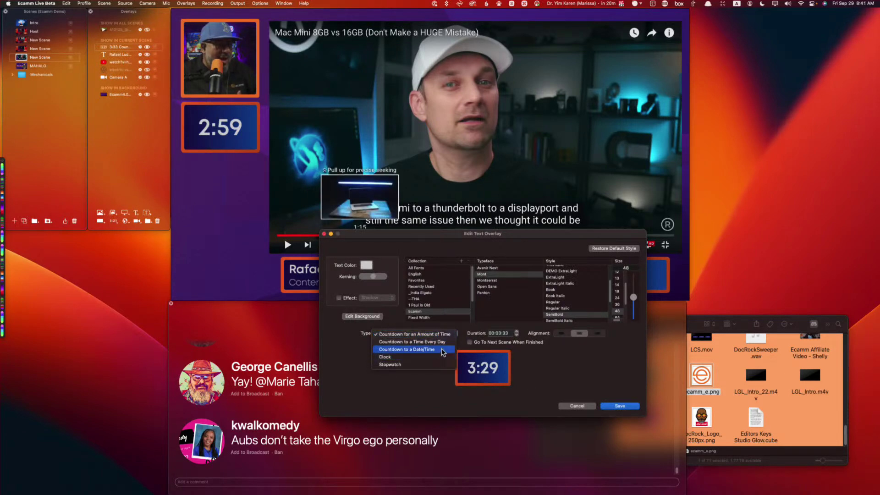
left_click(442, 349)
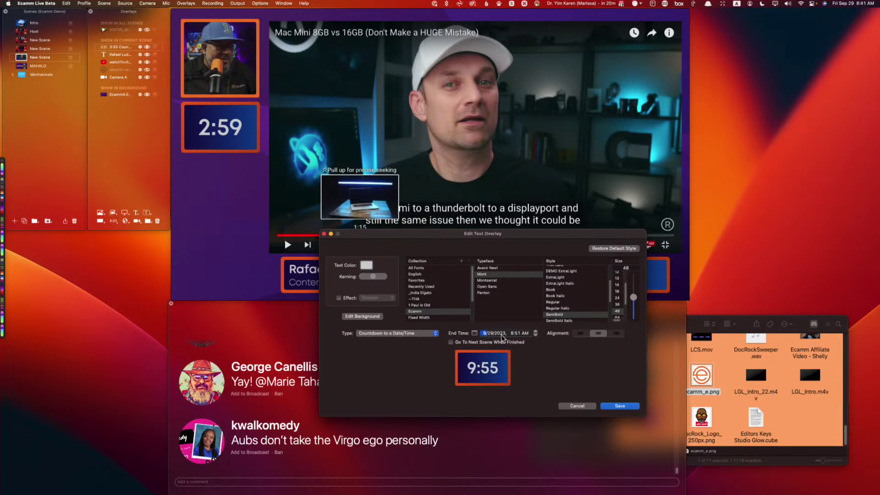
left_click(490, 333)
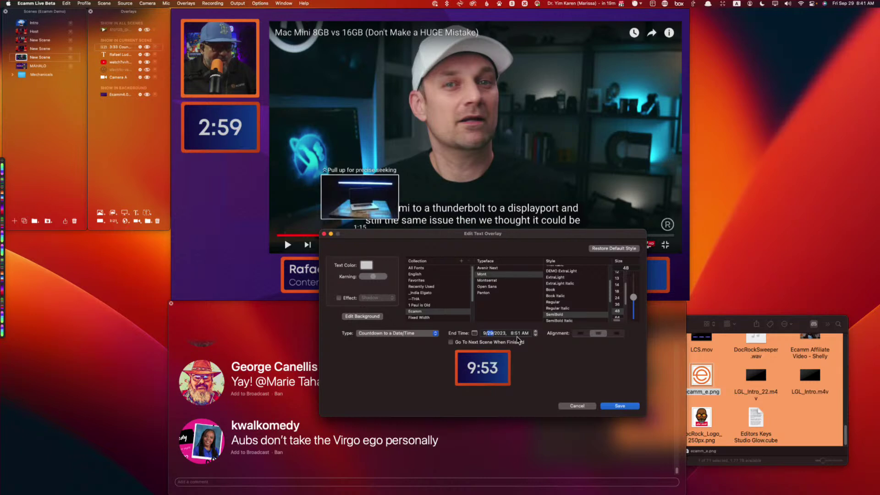
type("30")
left_click(516, 333)
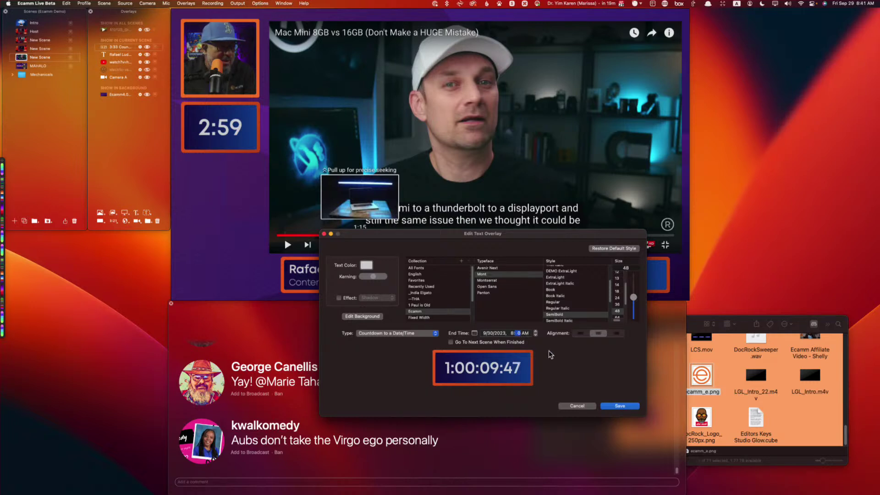
type("0")
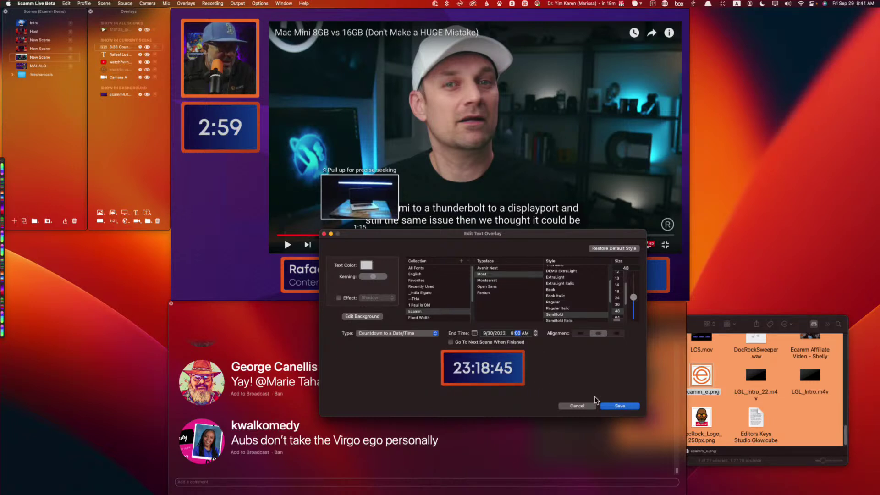
left_click(619, 405)
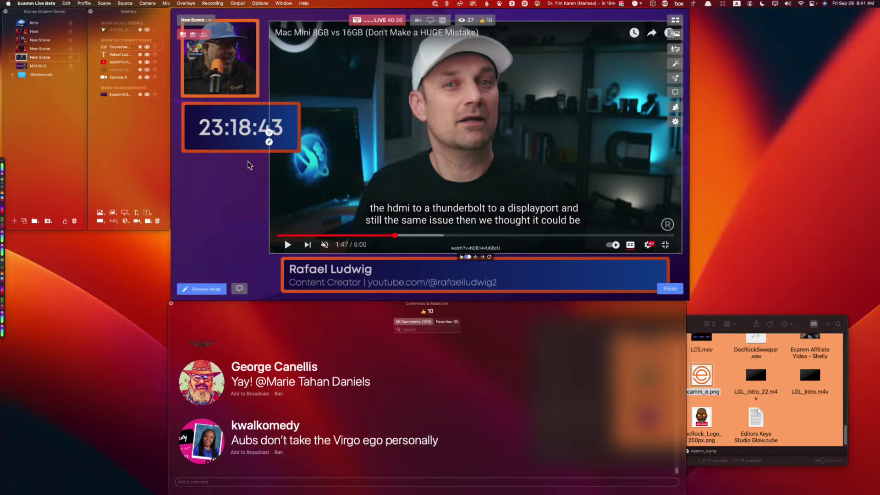
mouse_move(287, 138)
left_mouse_down()
mouse_move(238, 123)
mouse_move(258, 132)
left_mouse_up()
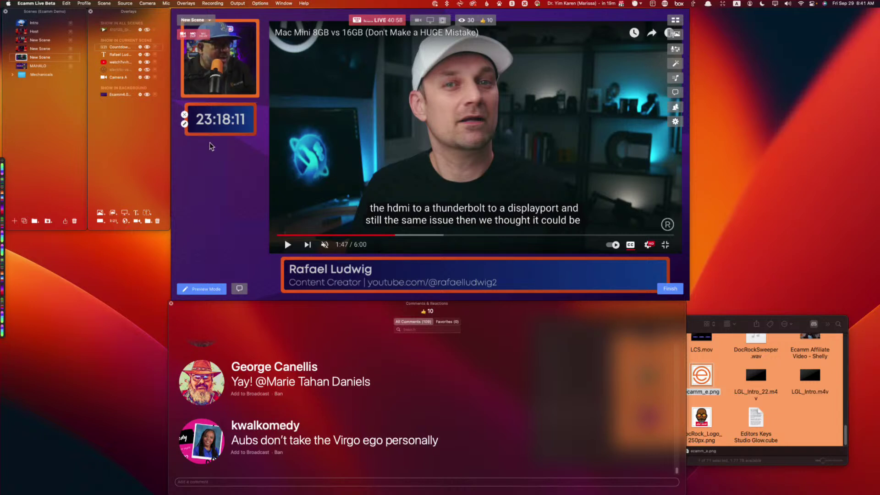
- Convert the date countdown overlay into a Stopwatch with Show Milliseconds turned off and save it
left_click(185, 124)
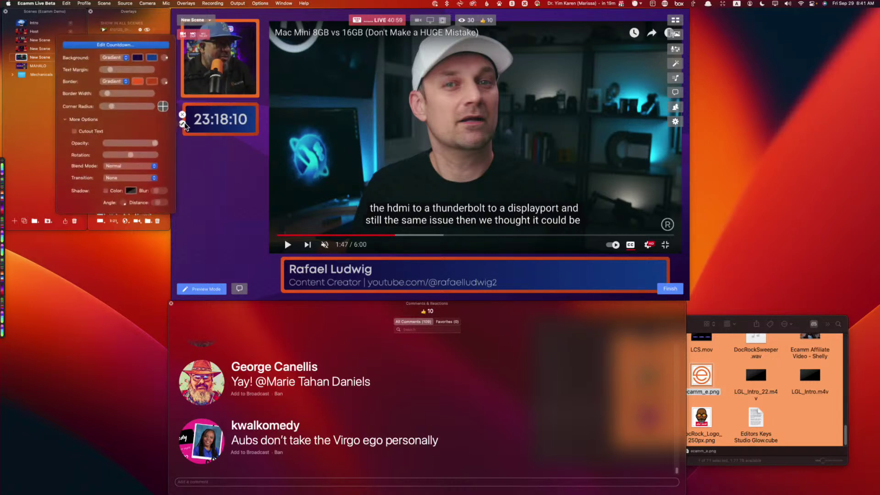
left_click(139, 50)
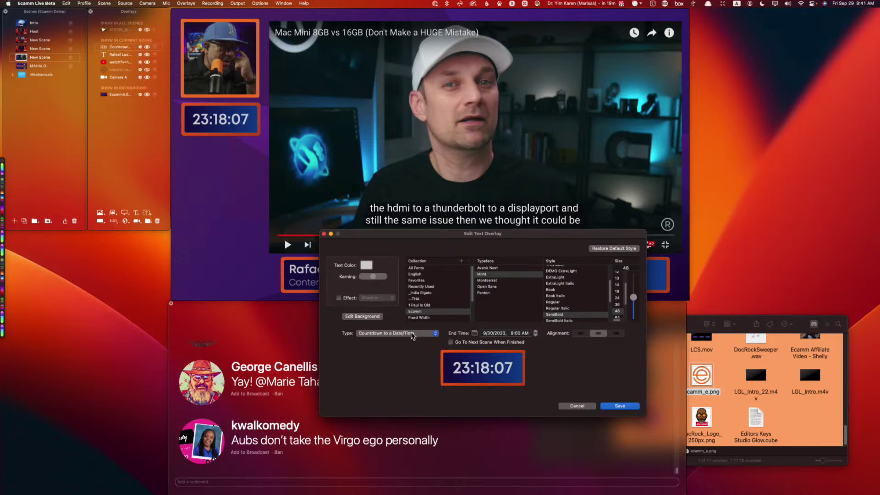
left_click(409, 333)
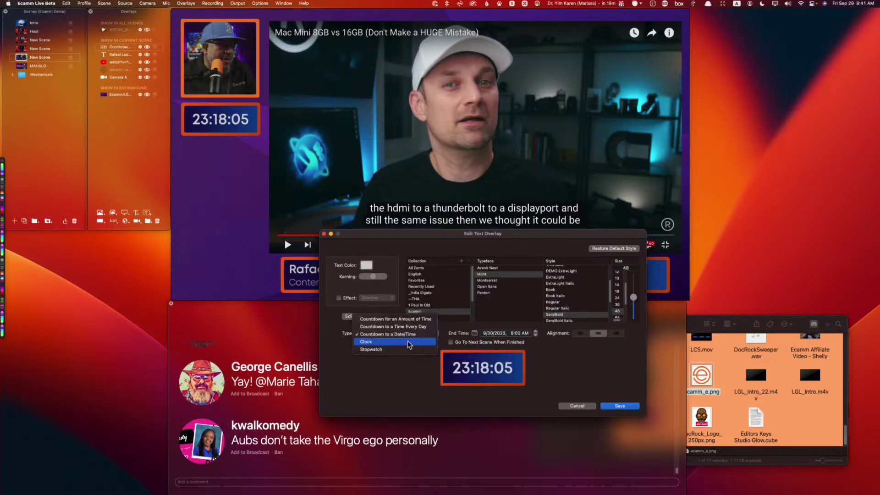
left_click(416, 351)
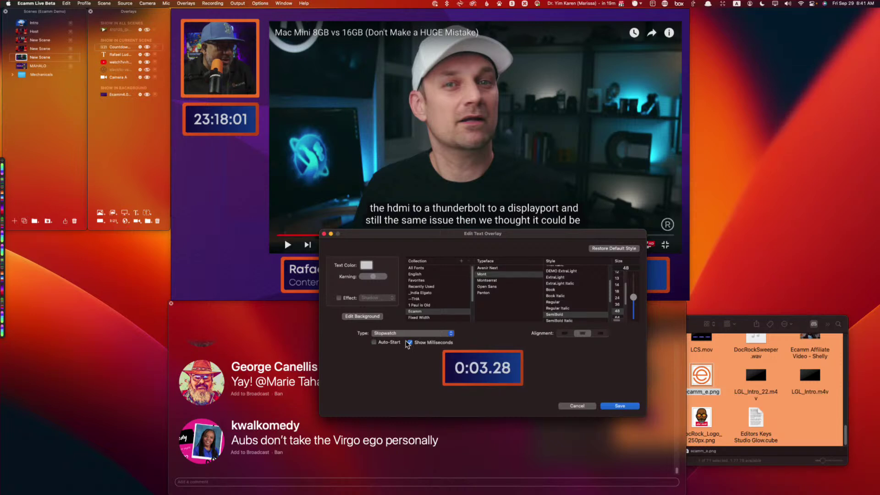
left_click(409, 342)
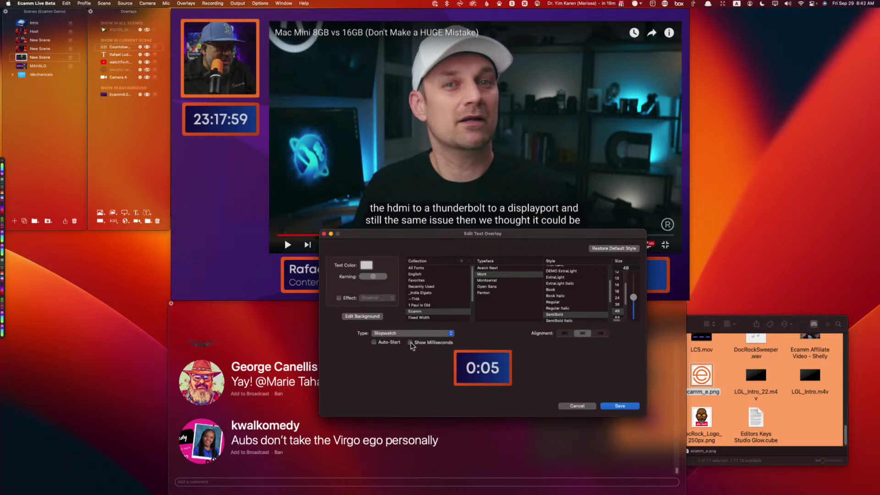
left_click(627, 406)
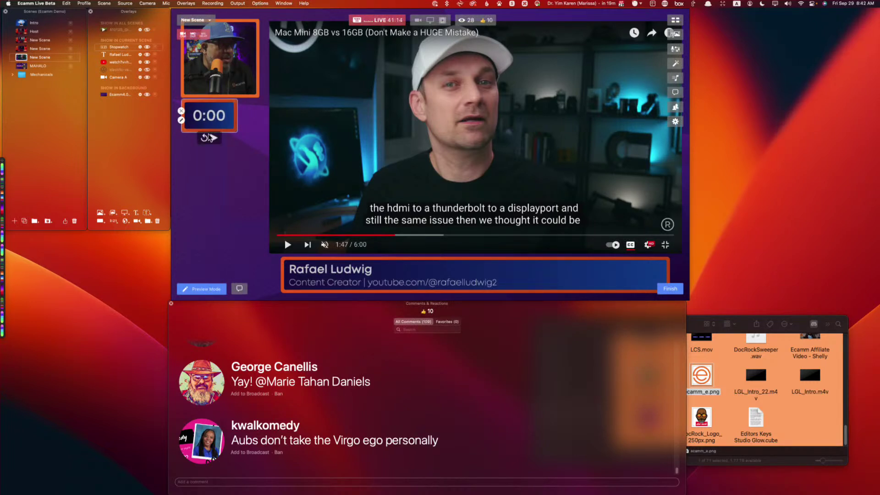
- Start and pause the stopwatch, and hide its overlay in the Mac Mini video scene
left_click(213, 139)
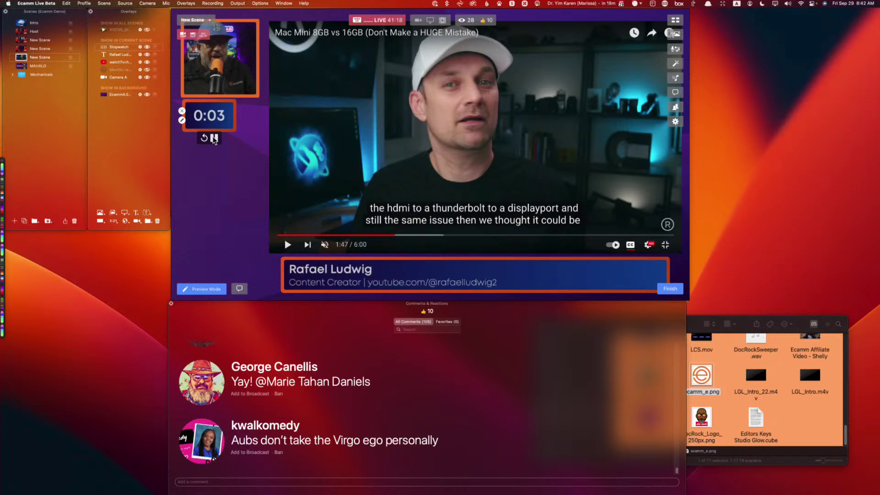
left_click(214, 139)
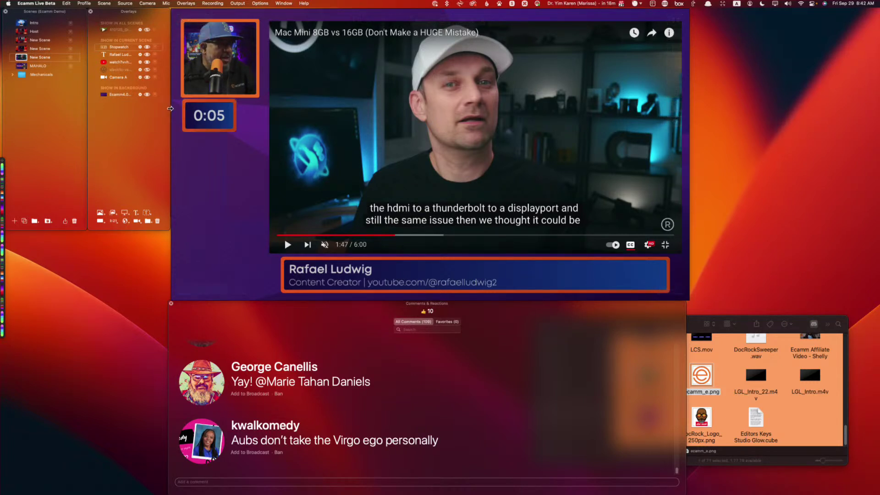
left_click(182, 111)
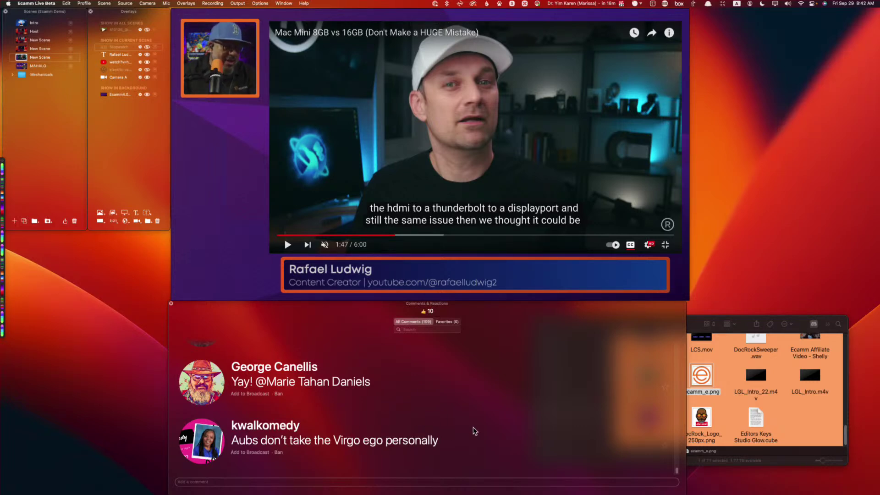
scroll(435, 403, "up", 2)
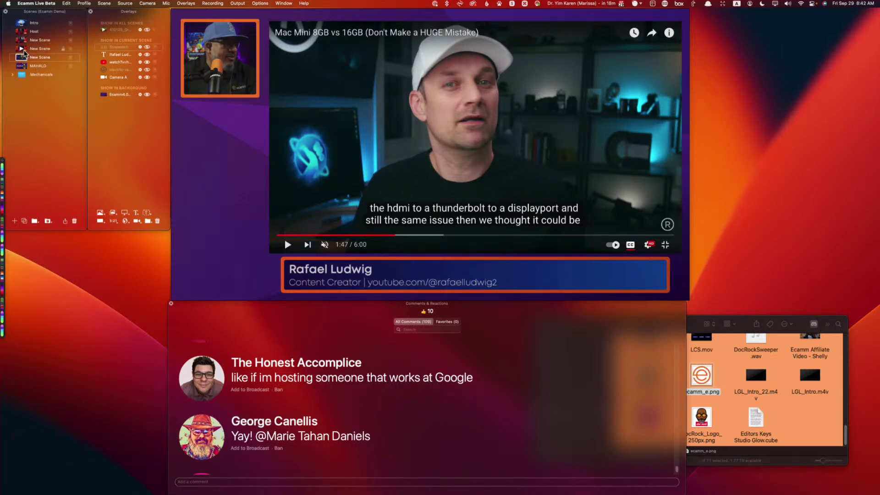
- Open the Sound Levels window and set the Google Chrome scene's screen share overlay to show Ecamm Live Beta's Sound Levels instead
left_click(24, 48)
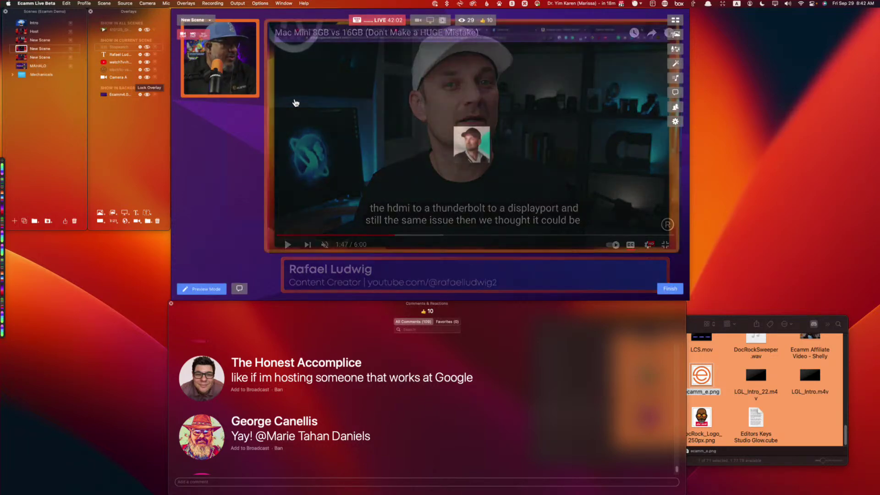
left_click(264, 140)
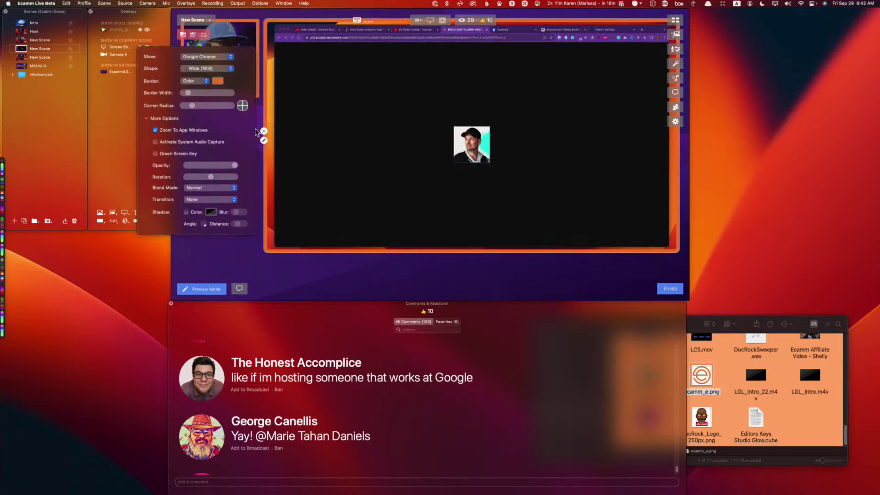
left_click(257, 281)
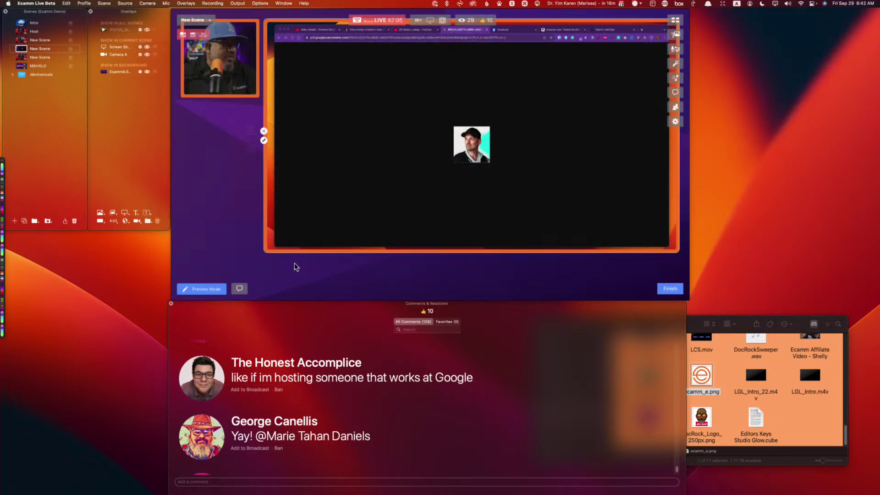
left_click(677, 53)
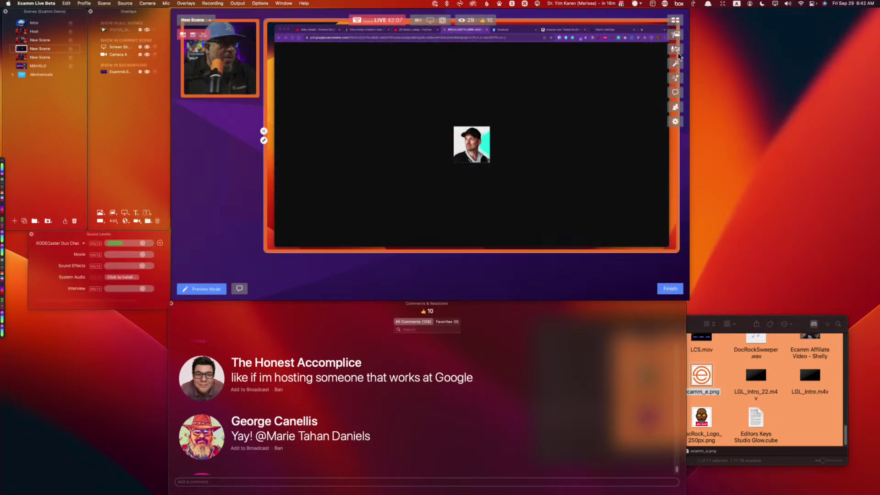
left_click(264, 140)
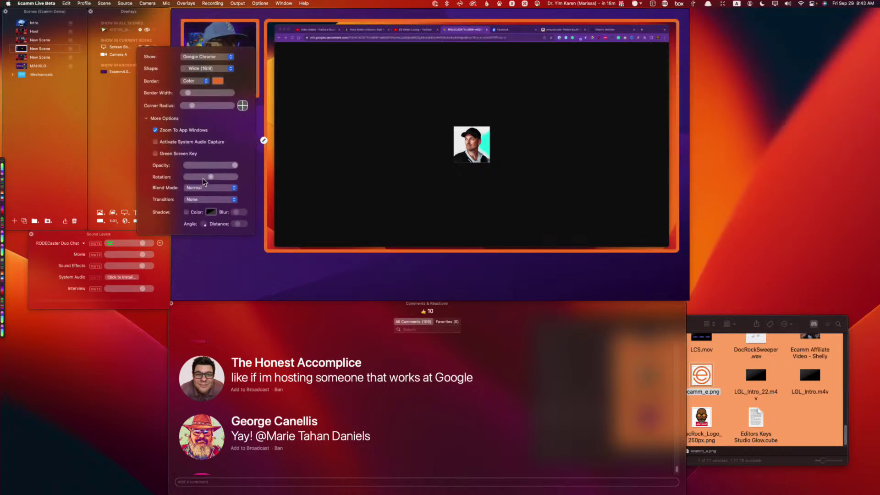
left_click(215, 58)
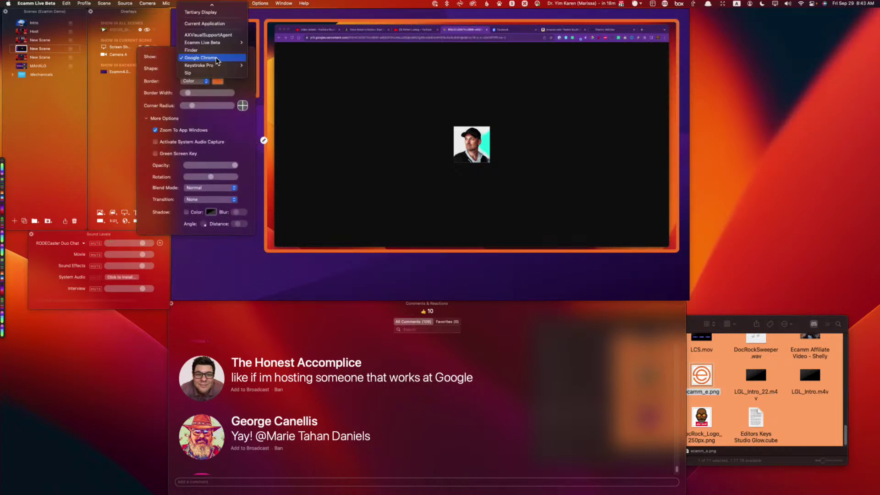
mouse_move(232, 43)
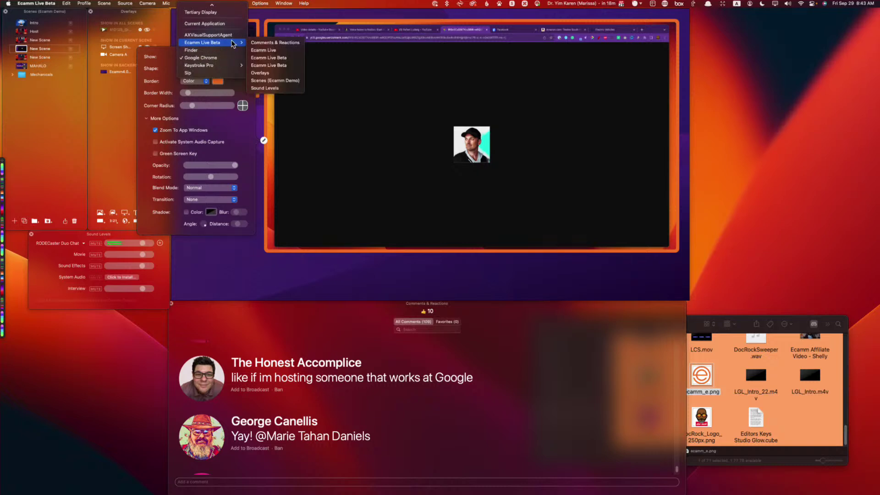
left_click(287, 88)
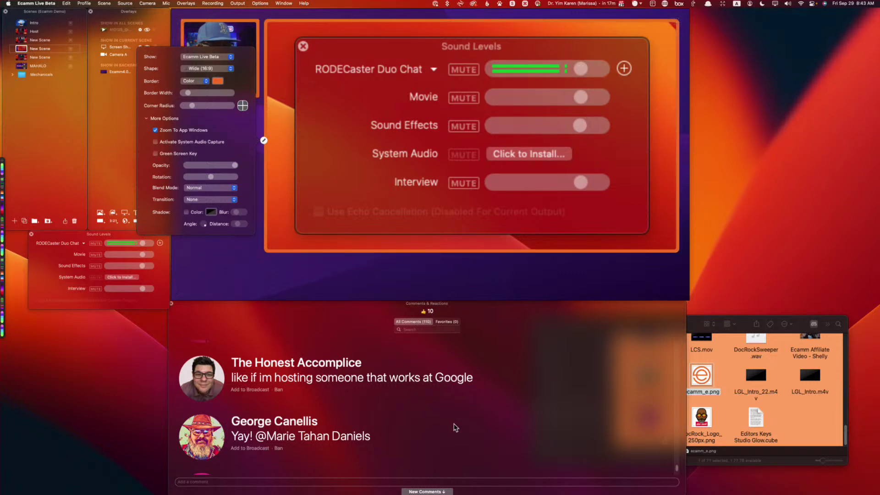
- Show the moderator's newest duck-emoji comment on the broadcast
scroll(459, 430, "down", 3)
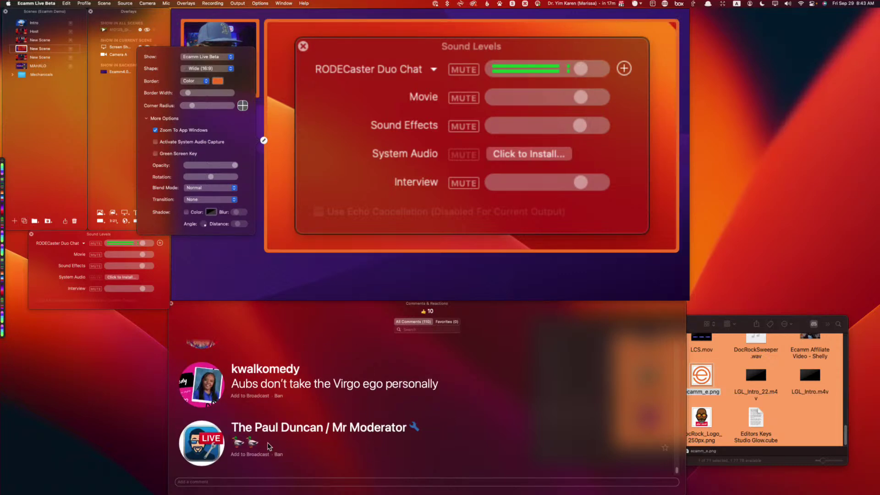
left_click(201, 445)
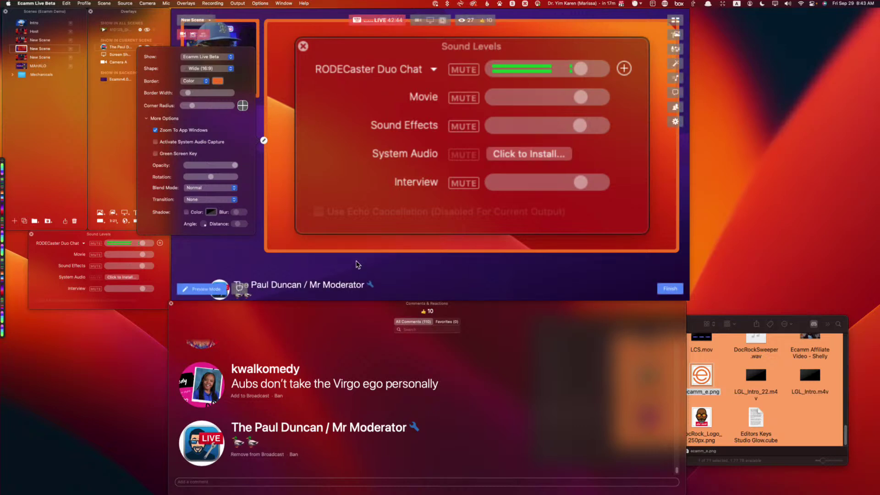
- Raise the RODECaster Duo Chat level to maximum and return it to match the Movie level slider
left_click_drag(579, 68, 668, 94)
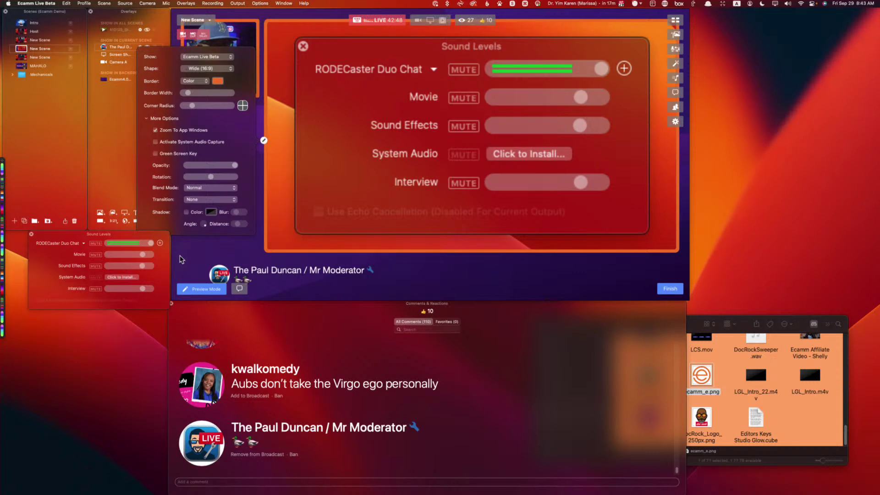
mouse_move(153, 246)
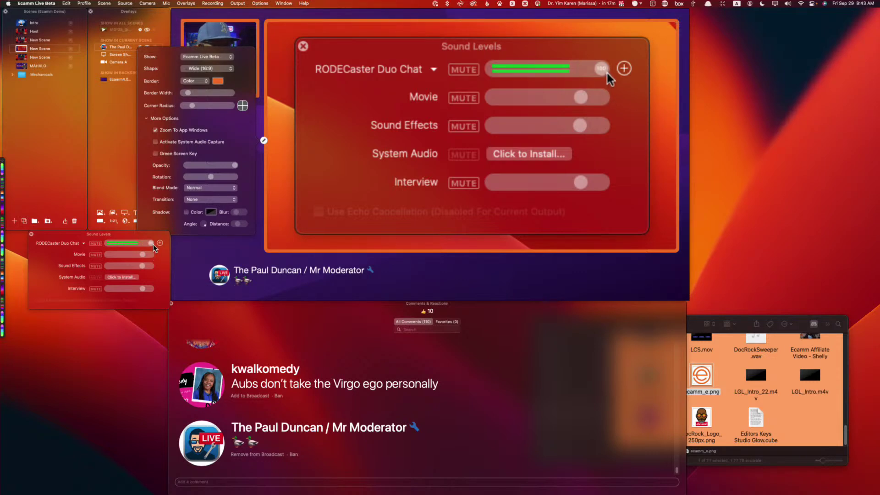
left_click_drag(150, 245, 144, 255)
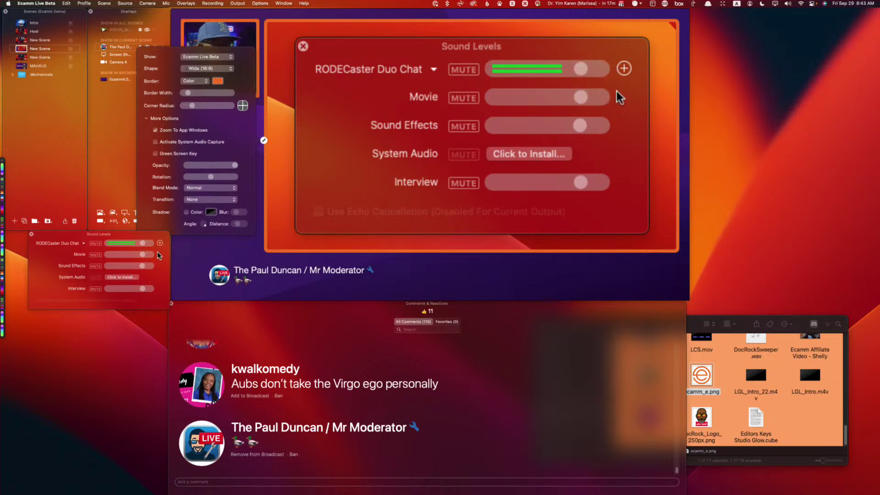
- Hide the comment and background overlays, and shrink the Sound Levels screen share to fit beneath the host camera
mouse_move(263, 273)
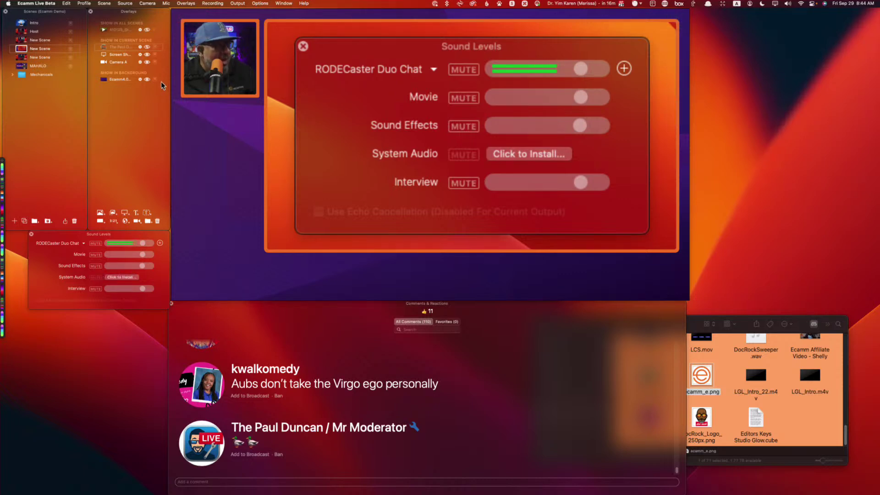
left_click(146, 79)
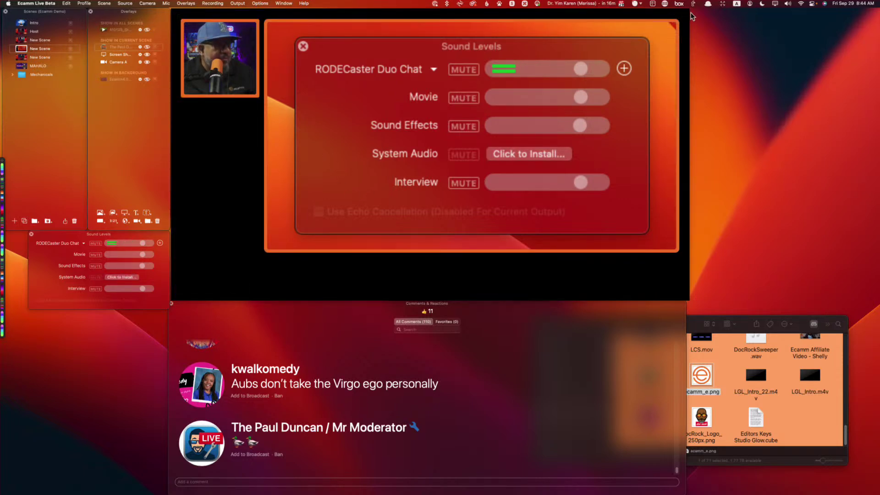
left_click_drag(677, 21, 386, 185)
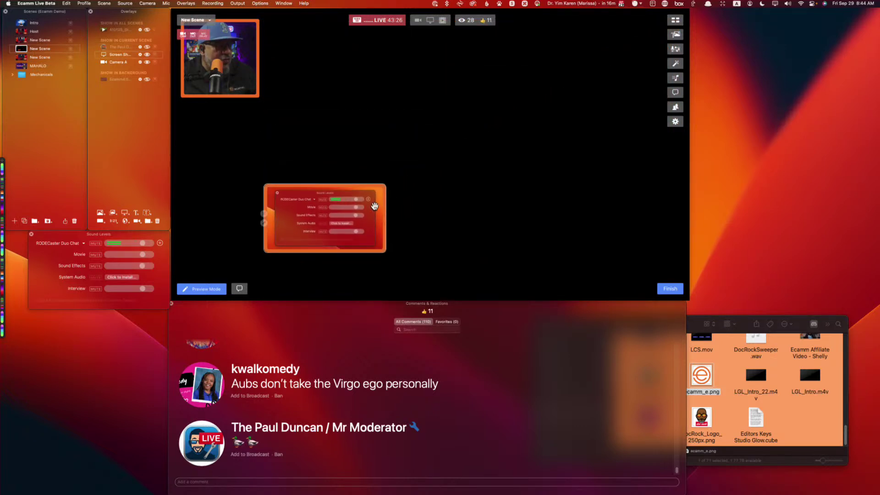
left_click_drag(348, 228, 265, 146)
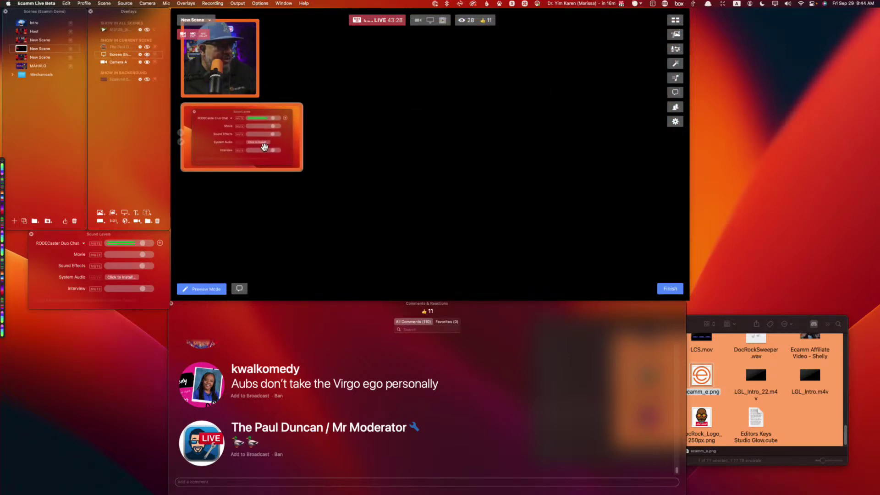
- Load Ecamm Live Affiliate Video - IAG.mp4 as the scene's main video and test its volume during playback, leaving it paused at full volume
left_click(801, 420)
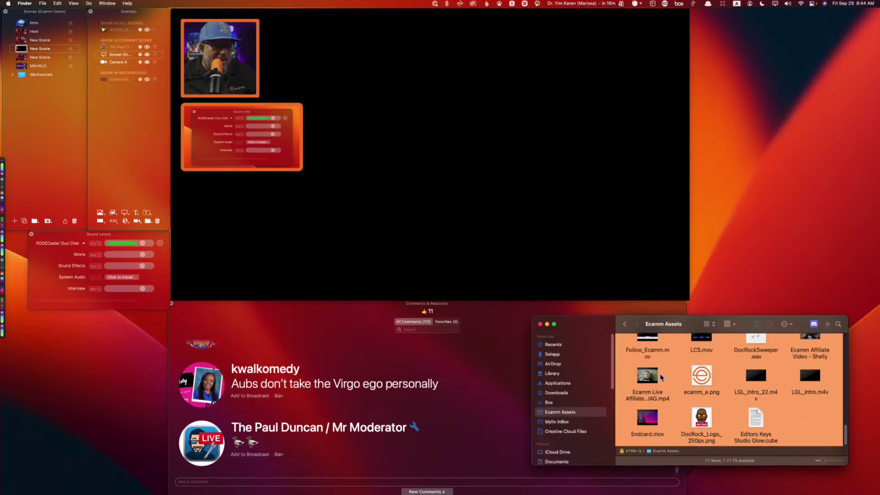
left_click_drag(651, 378, 497, 140)
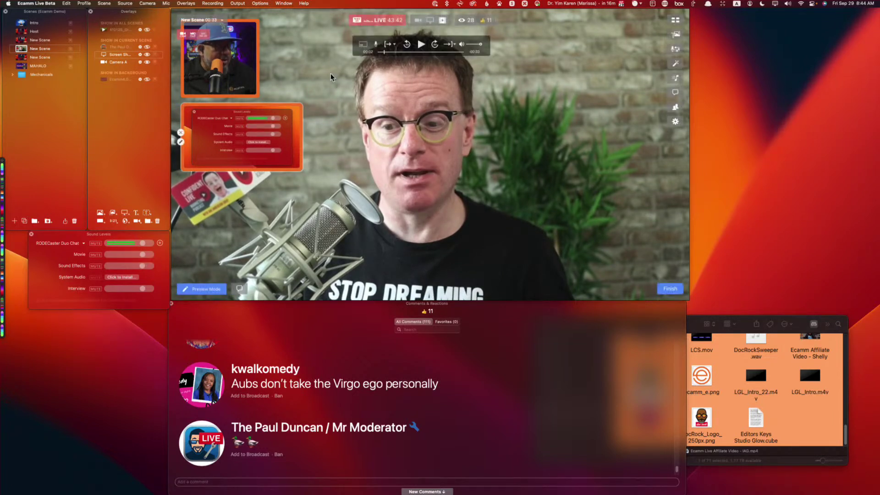
left_click_drag(479, 44, 475, 45)
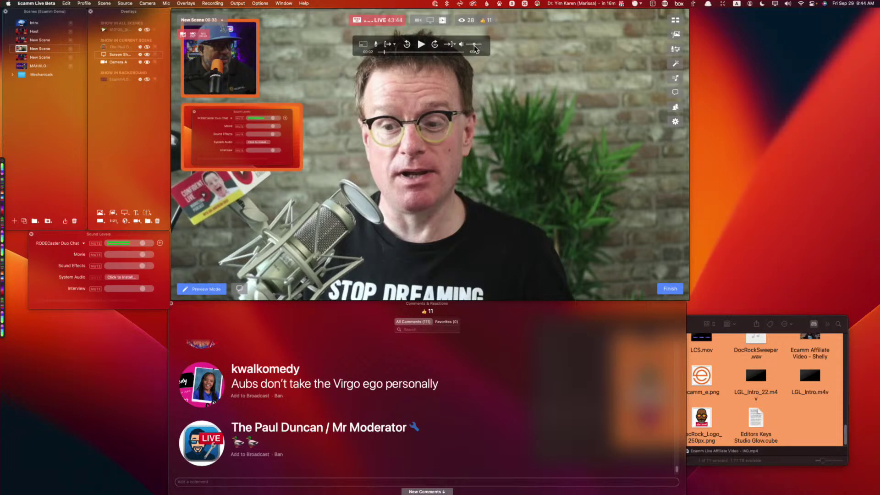
left_click(420, 44)
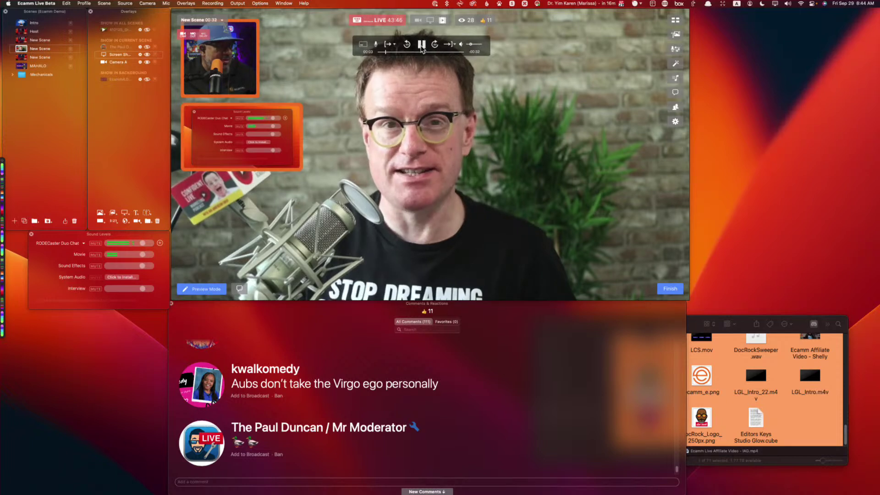
left_click_drag(471, 44, 486, 49)
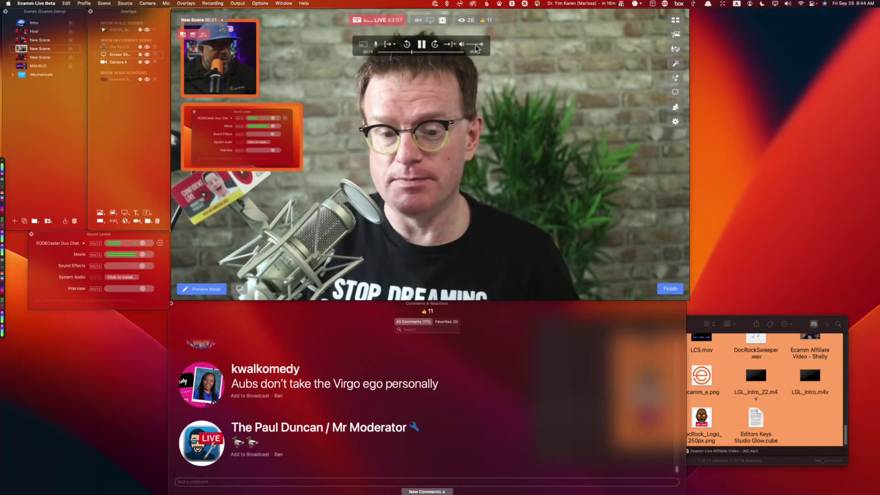
left_click(421, 44)
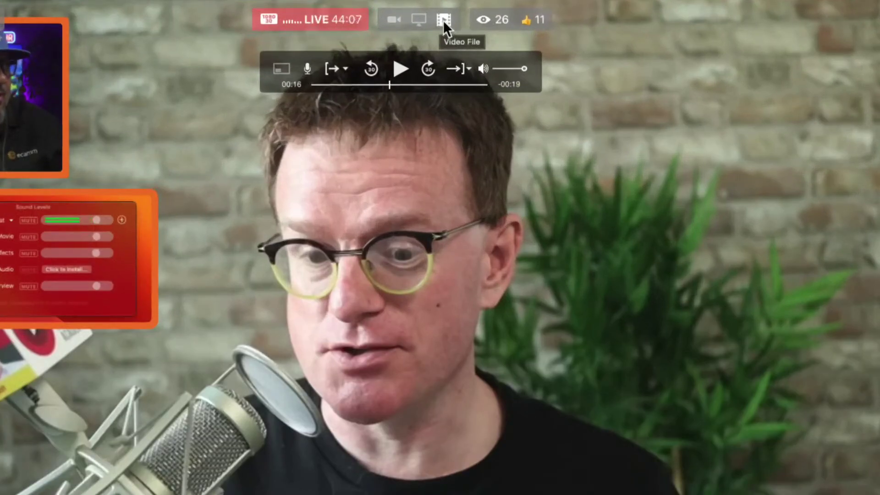
- Switch the scene's main source through camera to screen share, and show the purple background overlay again
left_click(397, 21)
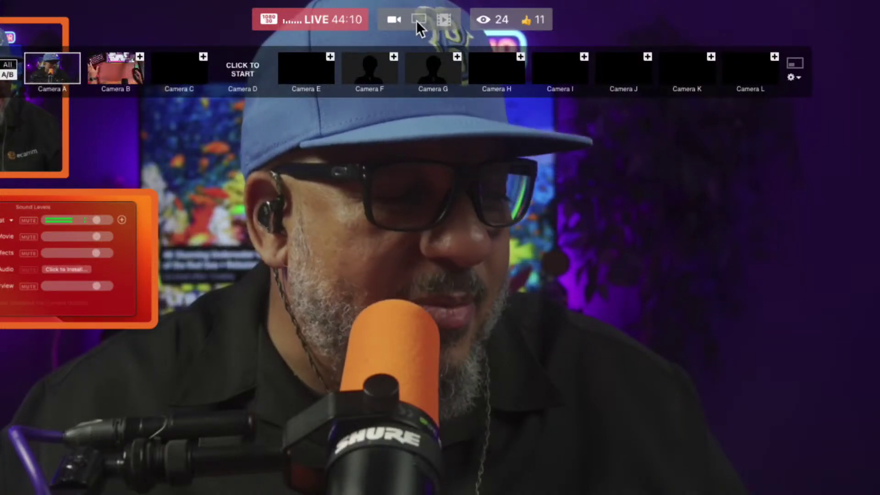
left_click(417, 21)
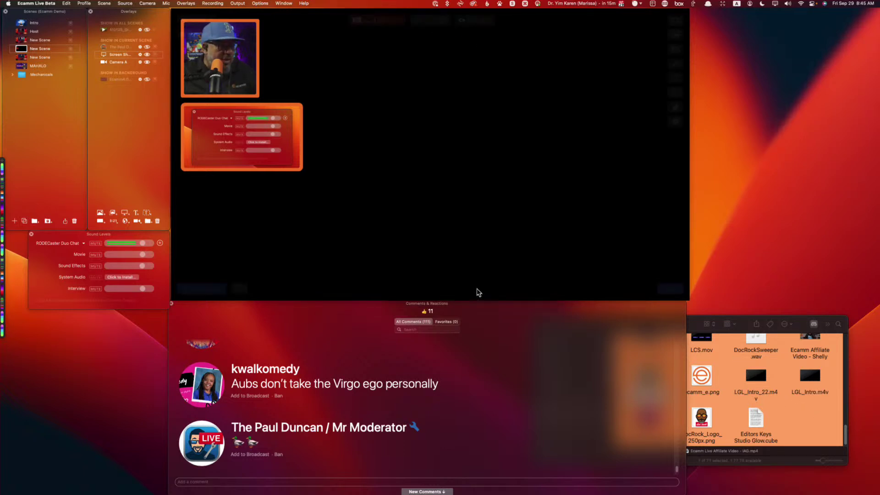
left_click(146, 79)
- Add the Ecamm Affiliate Video VP9 .webm file from Ecamm Assets as a full-frame overlay in the current scene and delete it
left_click(811, 413)
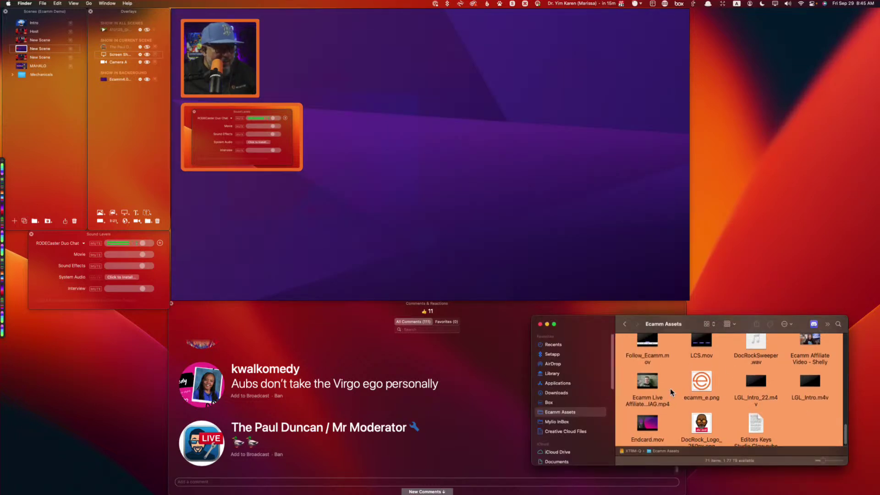
scroll(670, 388, "up", 1)
scroll(669, 388, "up", 3)
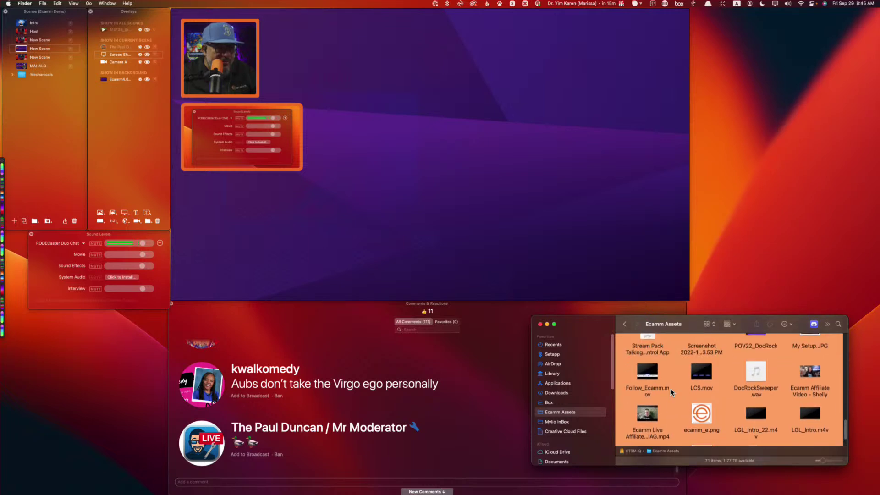
scroll(669, 388, "down", 1)
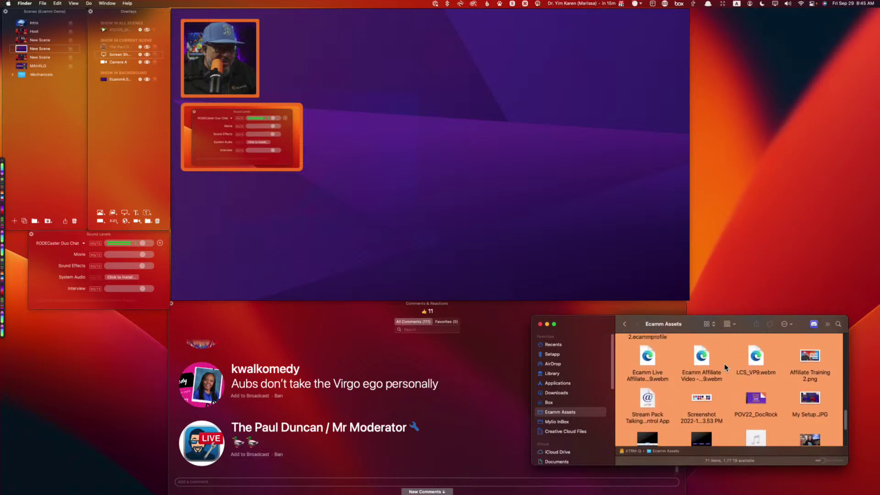
left_click_drag(702, 362, 135, 51)
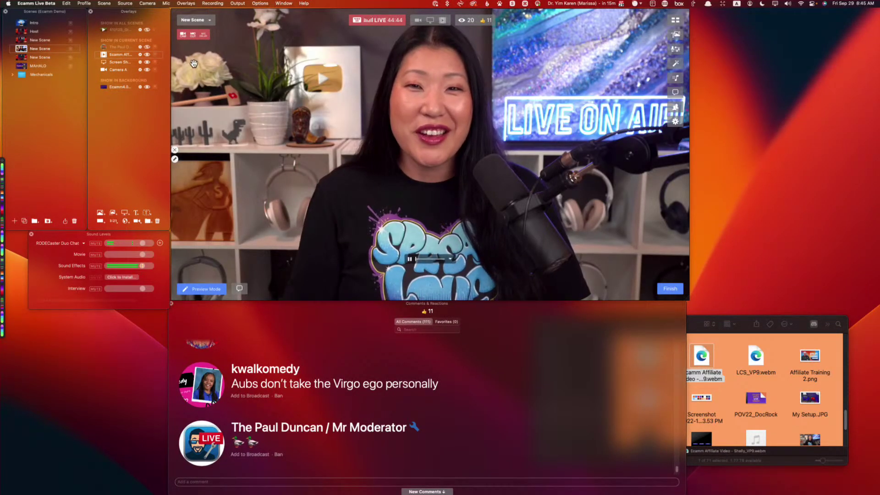
left_click(159, 221)
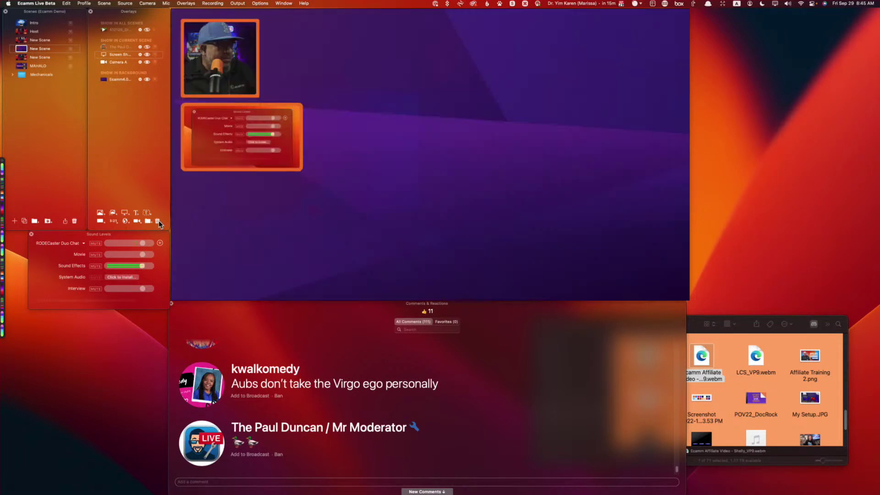
- Add Ecamm Live Affiliate Video - IAG_VP9.webm as a reduced-size video overlay beside the host camera
left_click(725, 391)
left_click_drag(646, 362, 464, 158)
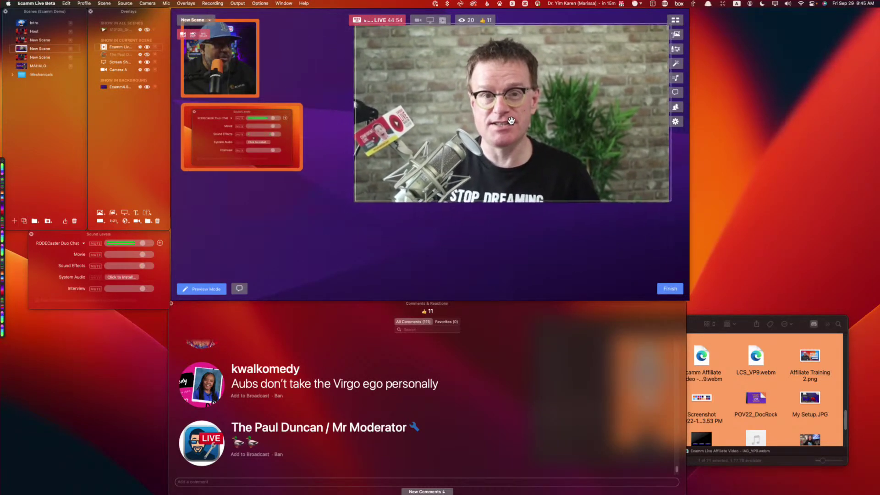
- Enlarge the video and Sound Levels overlays with the levels layered in front, and play the video to compare its levels before pausing it
left_click_drag(367, 200, 266, 265)
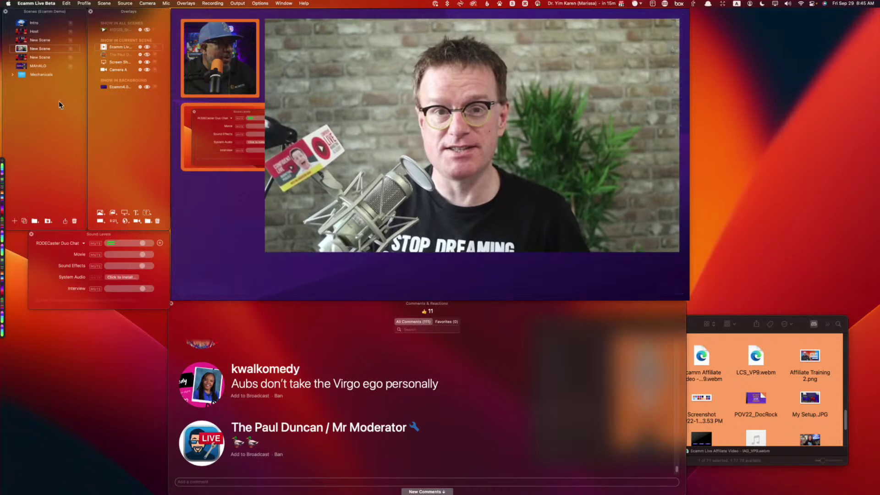
left_click_drag(123, 61, 122, 47)
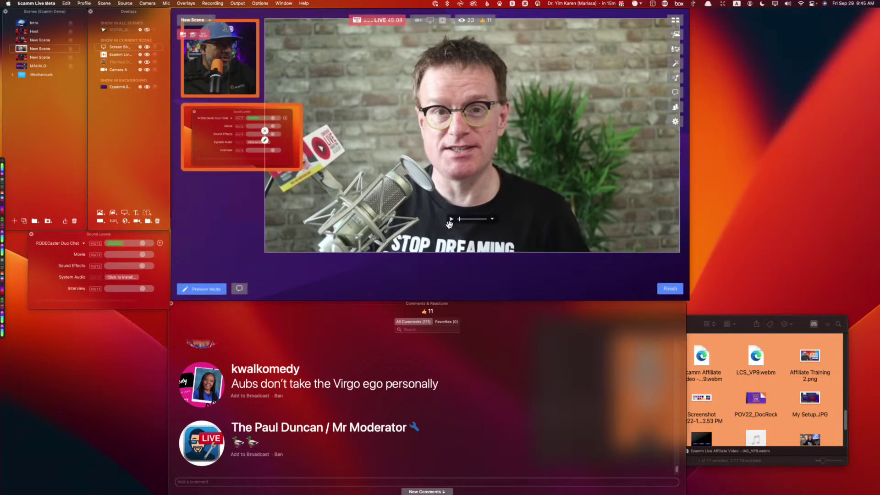
left_click(451, 220)
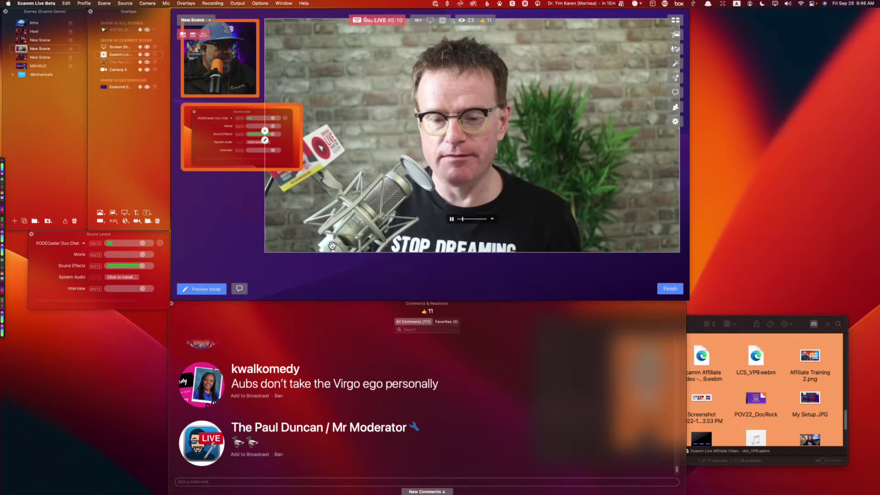
left_click_drag(302, 170, 412, 231)
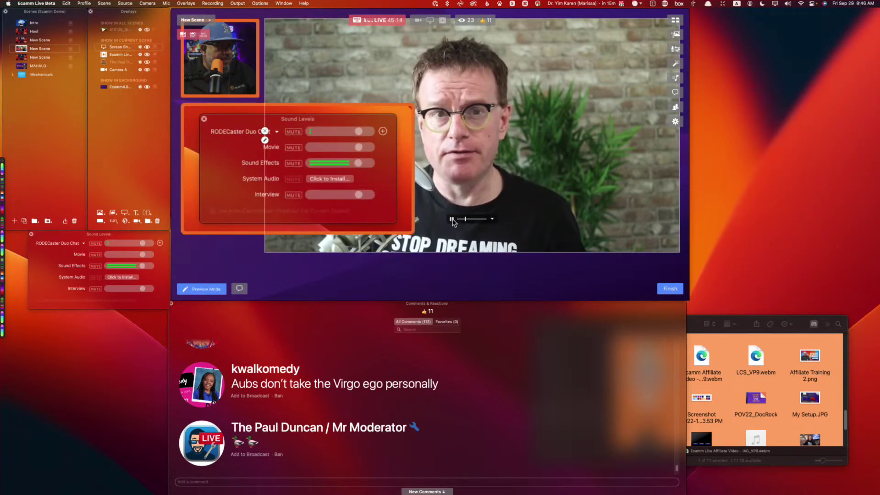
left_click(452, 220)
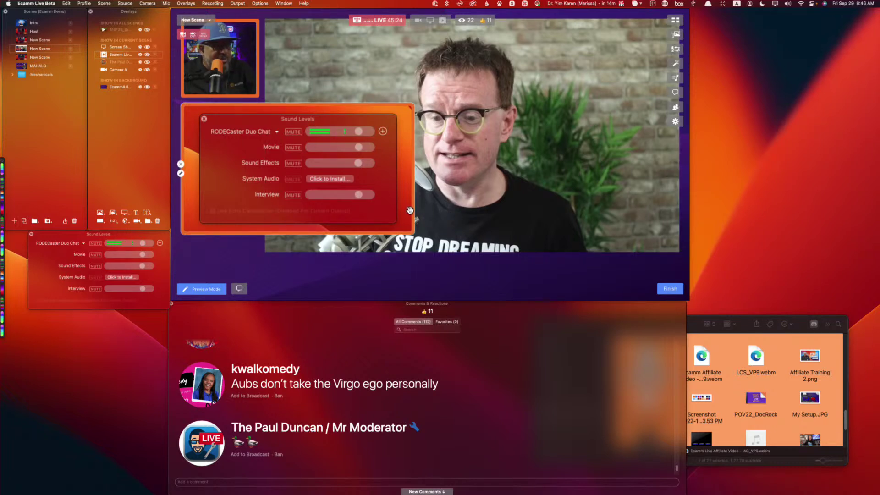
- Crop the Sound Levels screen share overlay to the edges of its panel and place it directly beneath the host camera
key("alt")
left_click_drag(413, 206, 362, 223)
left_click_drag(361, 104, 348, 119)
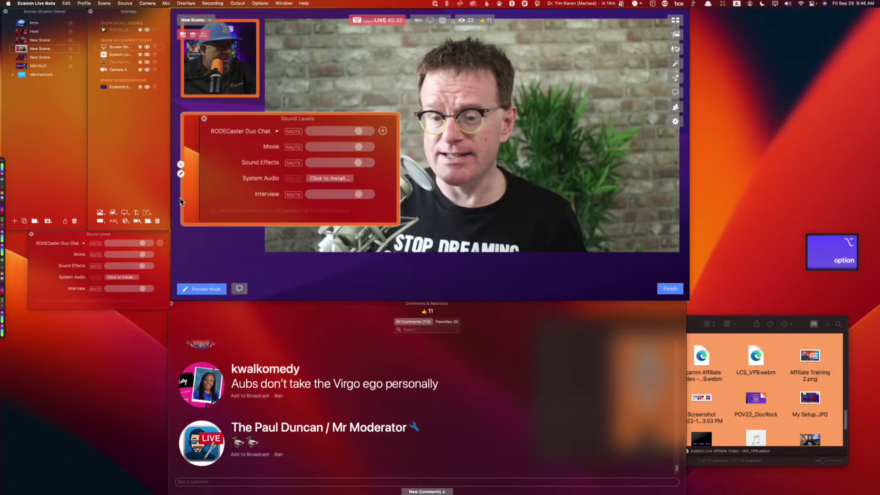
mouse_move(180, 198)
left_mouse_down()
mouse_move(209, 199)
mouse_move(197, 200)
left_mouse_up()
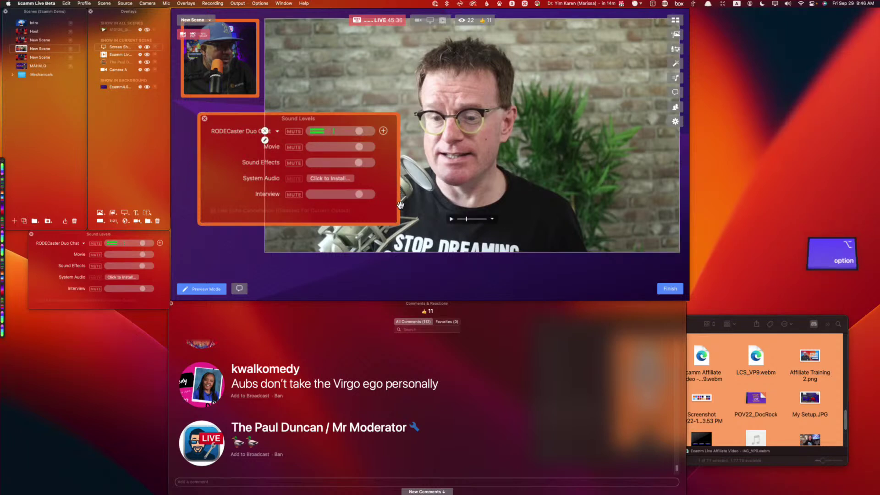
left_click_drag(399, 203, 361, 203)
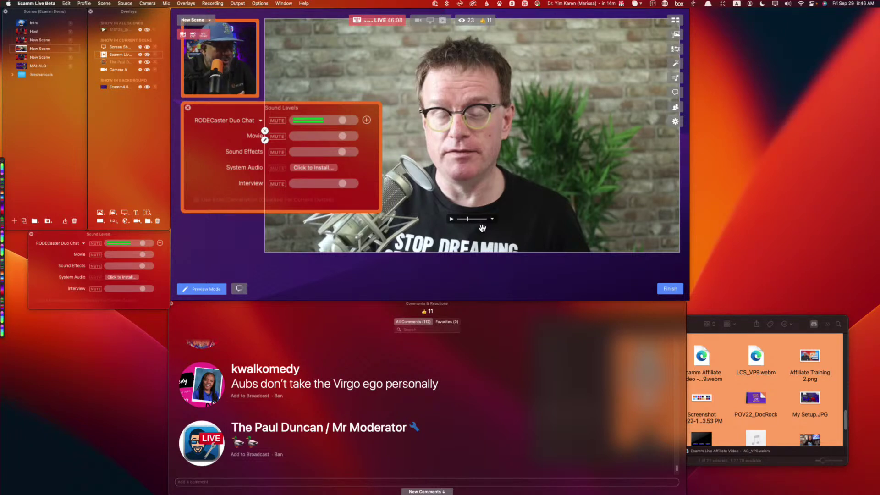
- Switch to the two-person interview scene and back to the demo scene, and toggle the Sound Levels overlay off and on
scroll(509, 408, "down", 5)
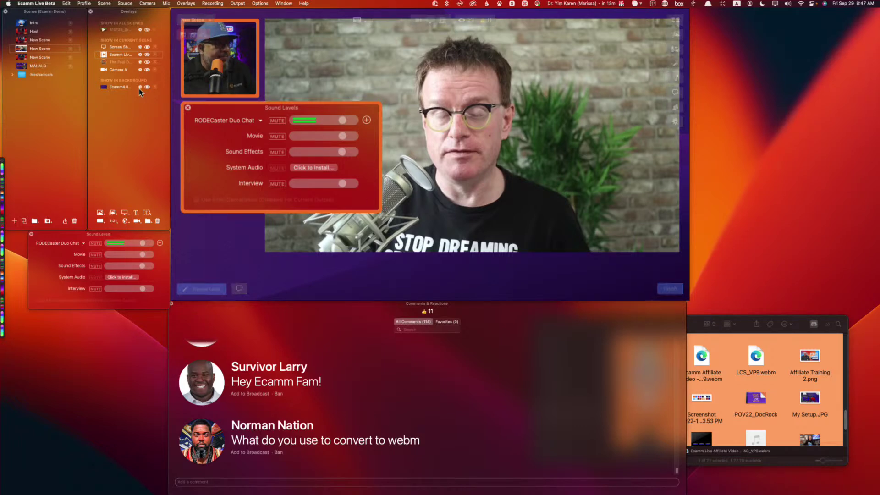
left_click(26, 42)
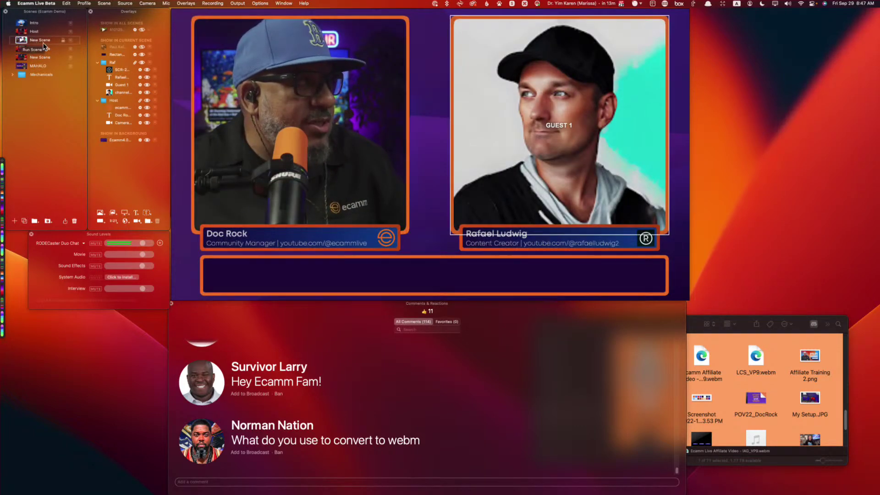
left_click(27, 49)
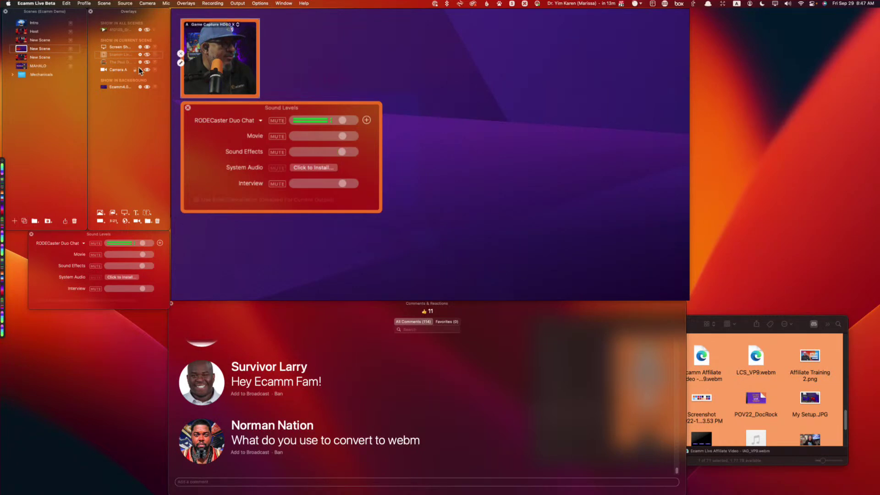
left_click(147, 47)
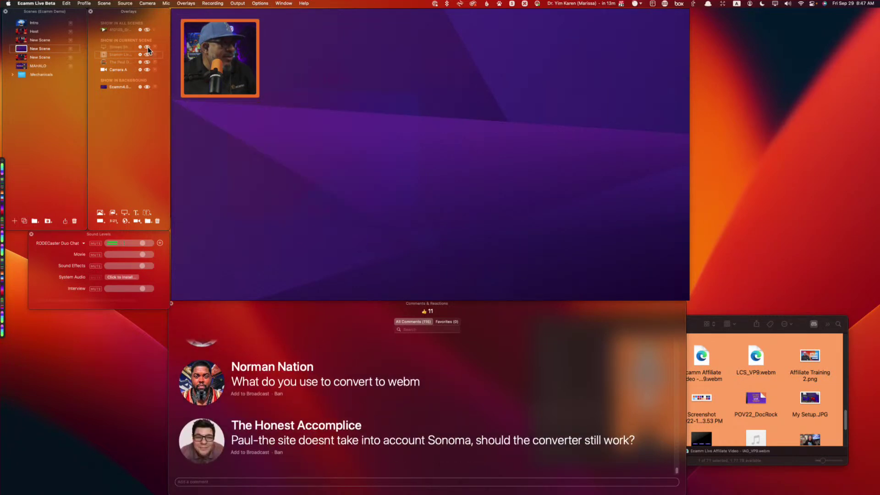
left_click(147, 46)
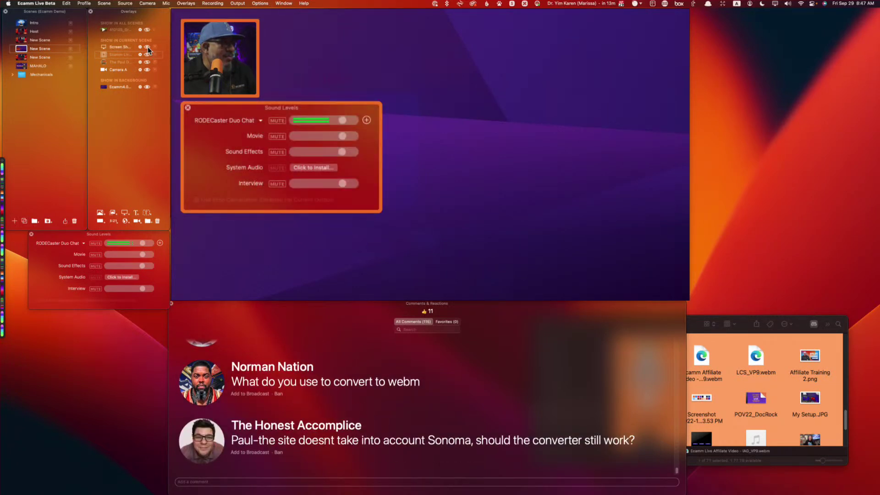
- Hide the Sound Levels overlay and add a screen share overlay showing Google Chrome, enlarged to fill the space beside the host camera
left_click_drag(237, 143, 292, 120)
mouse_move(317, 72)
left_mouse_down()
mouse_move(314, 65)
mouse_move(233, 130)
mouse_move(232, 147)
mouse_move(316, 78)
mouse_move(315, 65)
left_mouse_up()
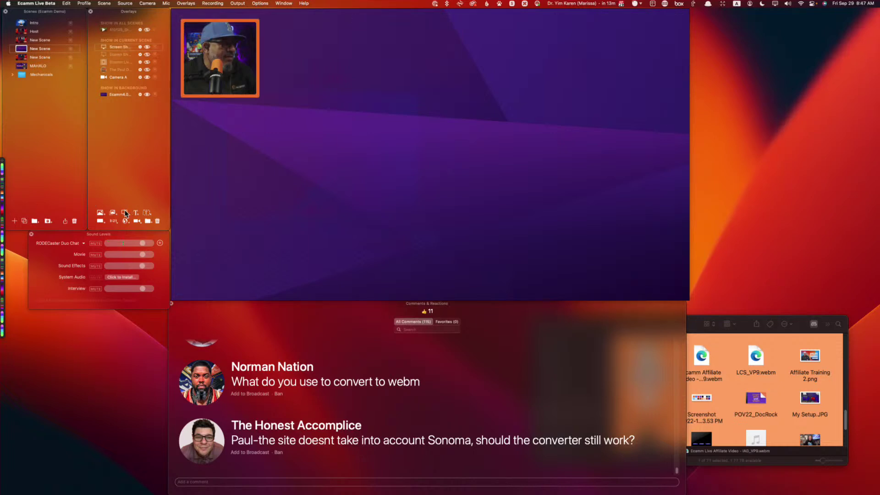
left_click(125, 212)
left_click(342, 160)
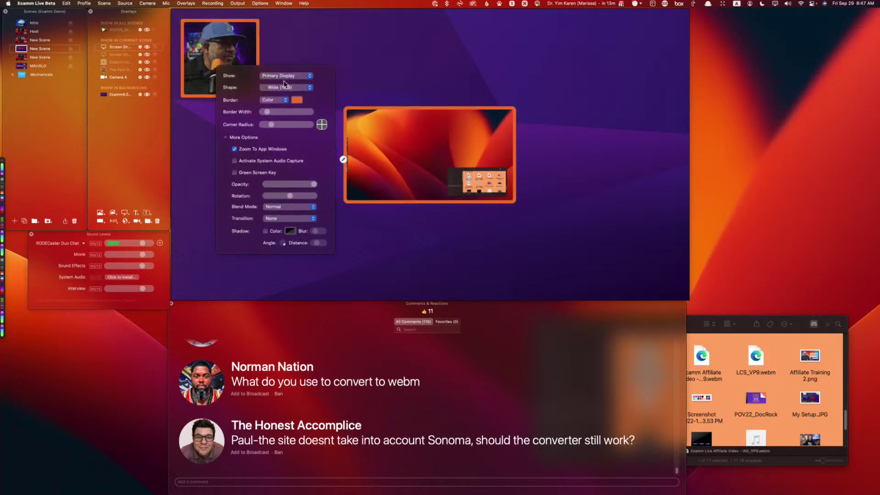
left_click(284, 76)
left_click(286, 143)
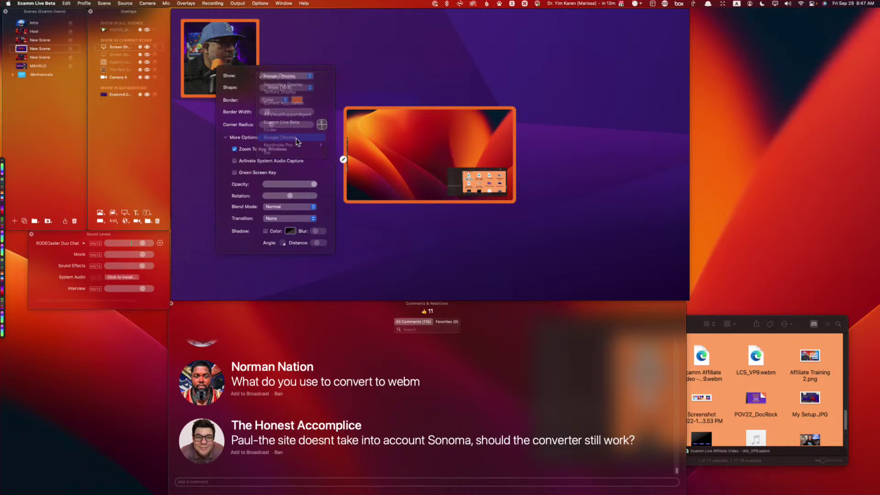
left_click_drag(419, 180, 341, 93)
left_click_drag(433, 115, 677, 351)
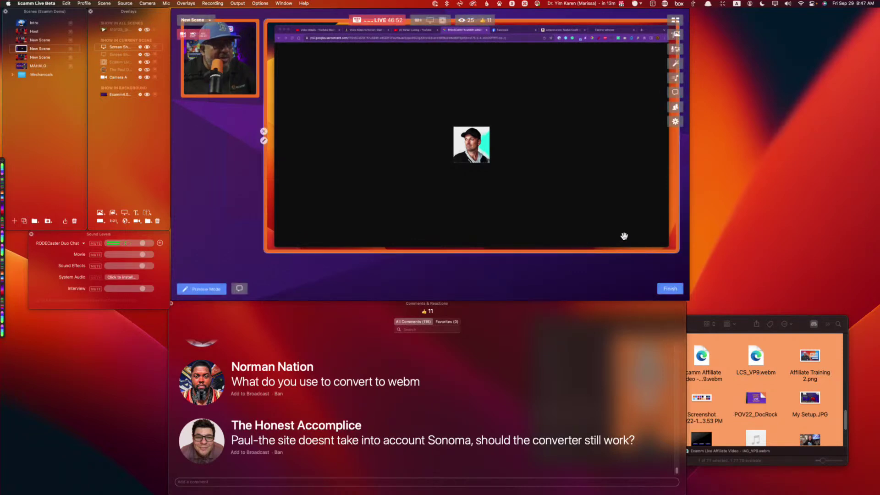
- Search the web for "shutter encoder" in Google Chrome and open the Shutter Encoder website
left_click(370, 38)
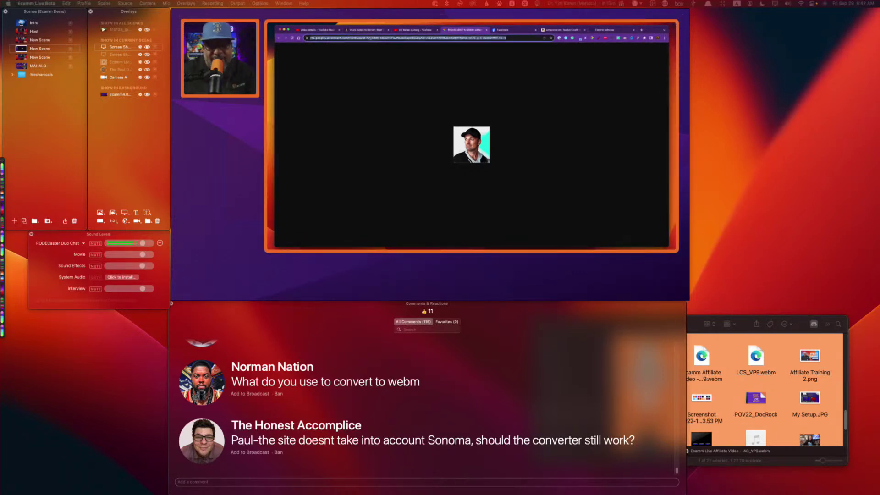
type("shutter")
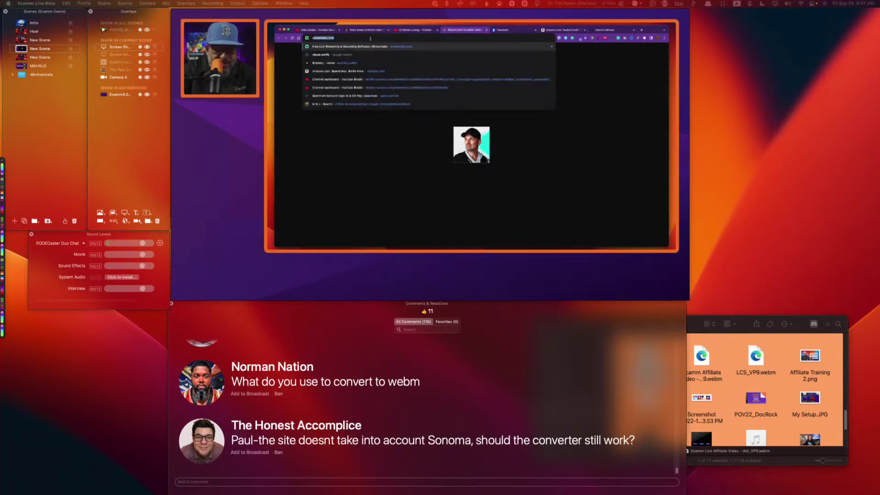
type(" encoder")
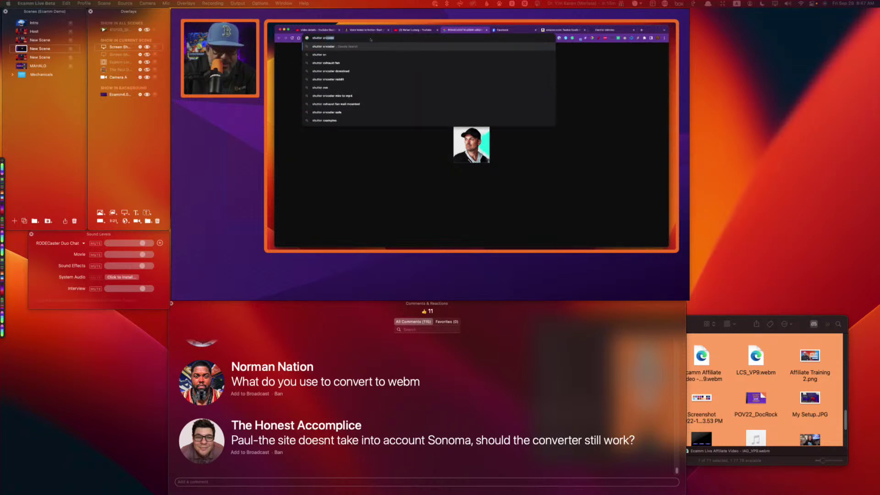
key("Return")
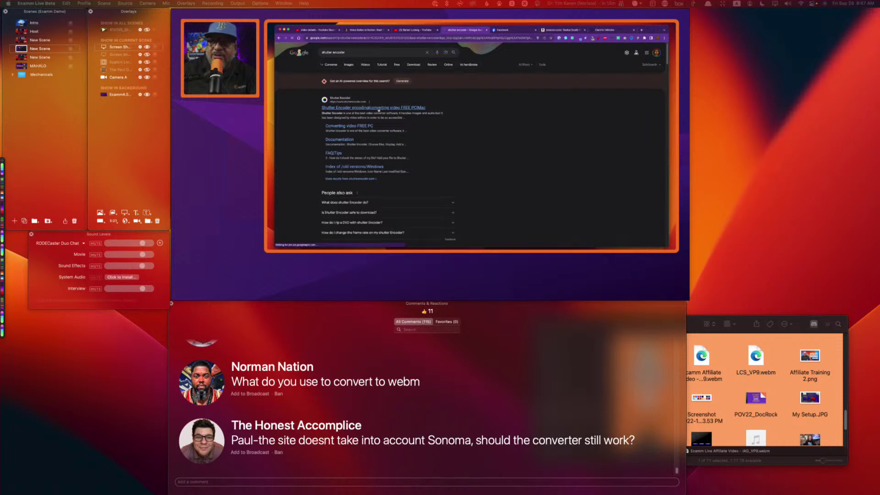
left_click(378, 108)
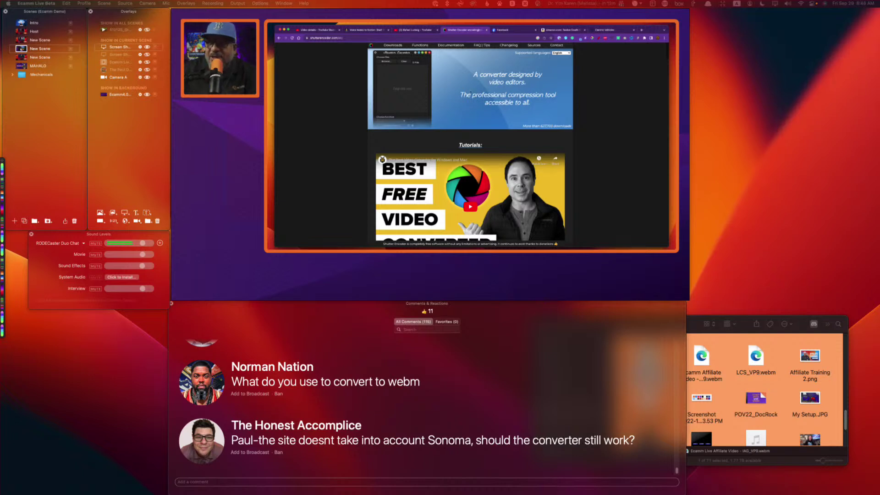
- Examine the Downloads section and the feature descriptions on the Shutter Encoder website
left_click(399, 46)
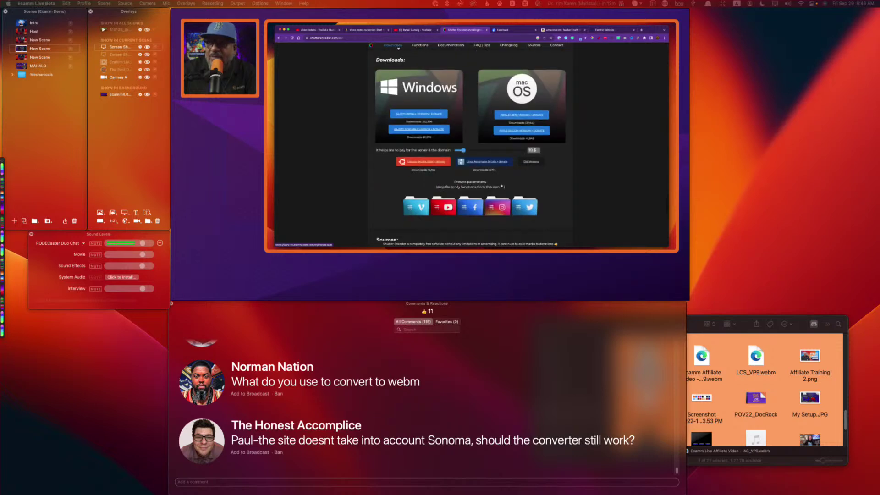
scroll(444, 109, "up", 10)
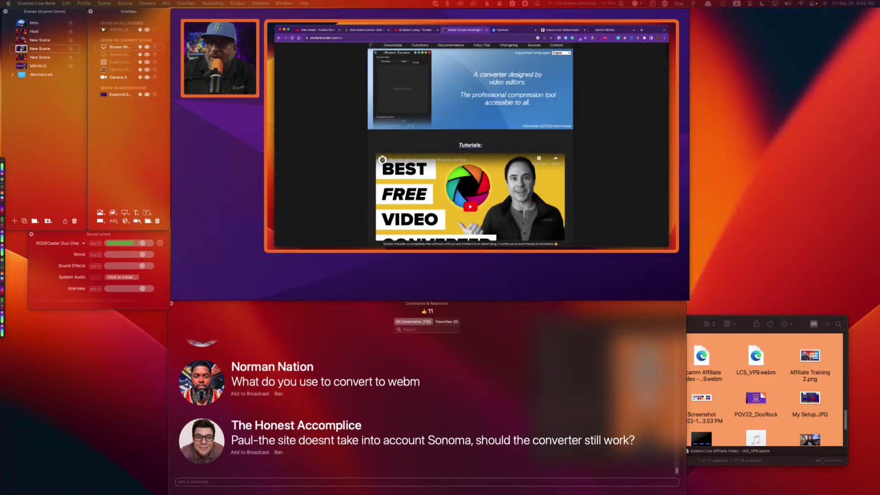
scroll(444, 157, "down", 10)
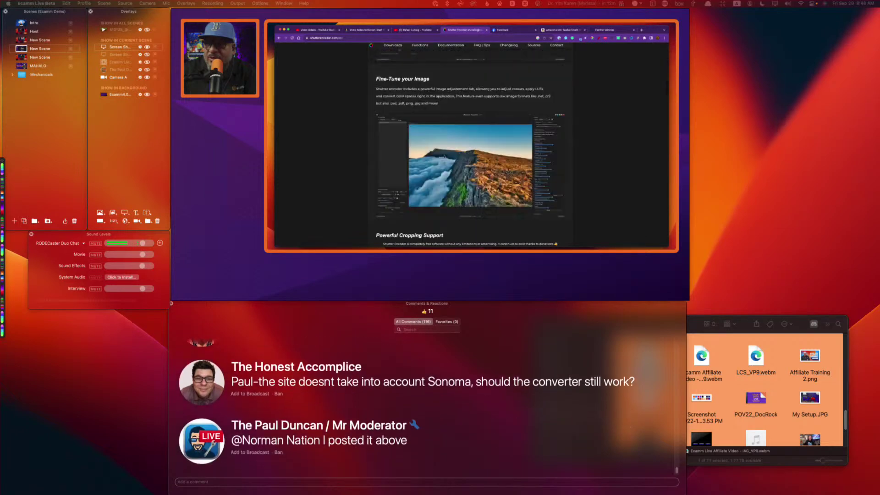
scroll(444, 157, "down", 15)
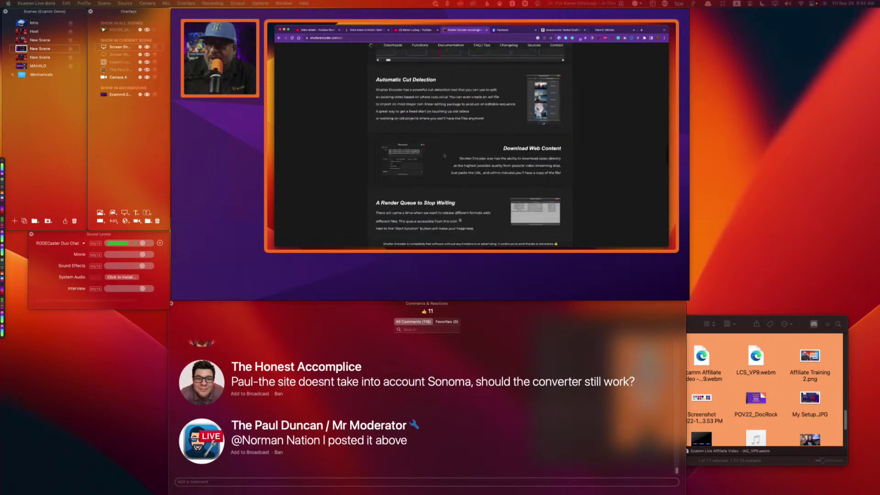
scroll(444, 155, "up", 20)
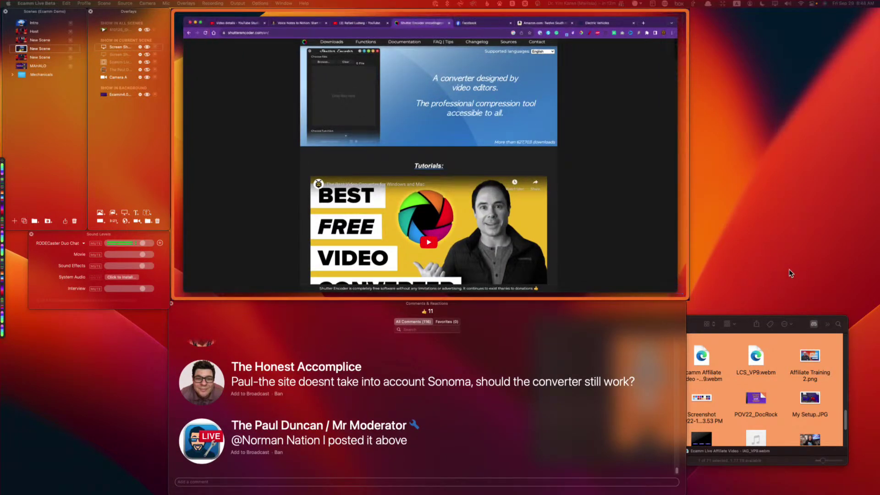
- Undo the enlargement and creation of the Google Chrome screen share overlay, leaving the host camera over the purple background
key("super+z")
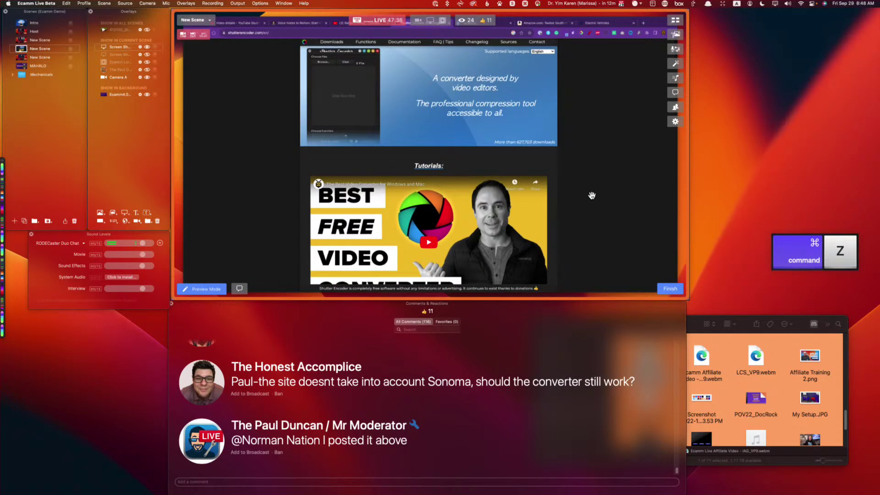
left_click(437, 108)
key("super+z")
key("super+z")
key("super+z")
key("super+z")
key("super+z")
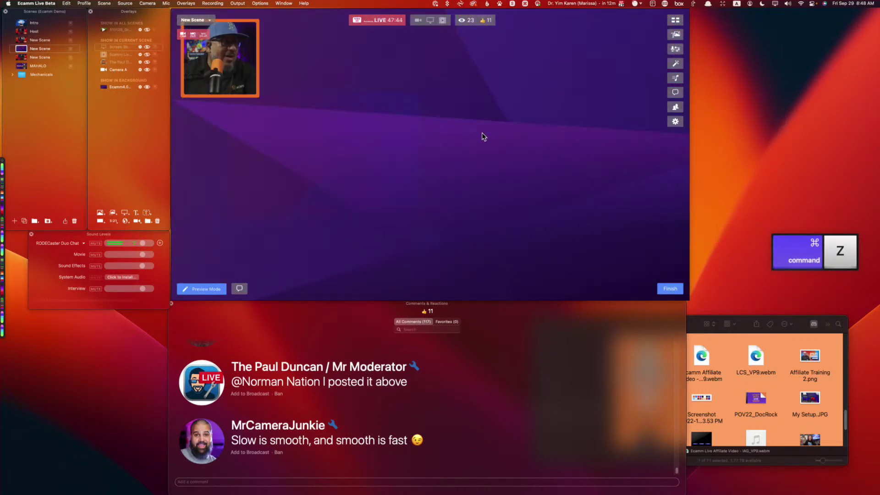
- Launch Shutter Encoder, accept the download of version 17.5, and move its window over the upper part of the live preview
key("super+space")
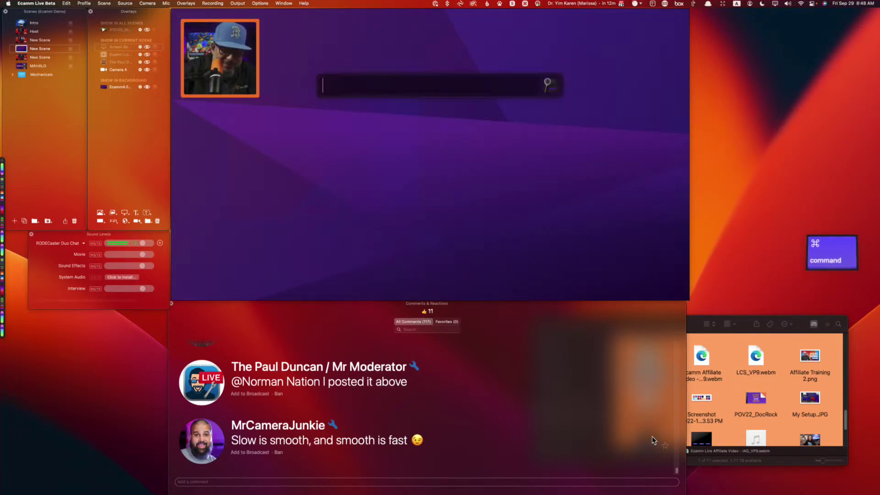
type("shu")
key("Return")
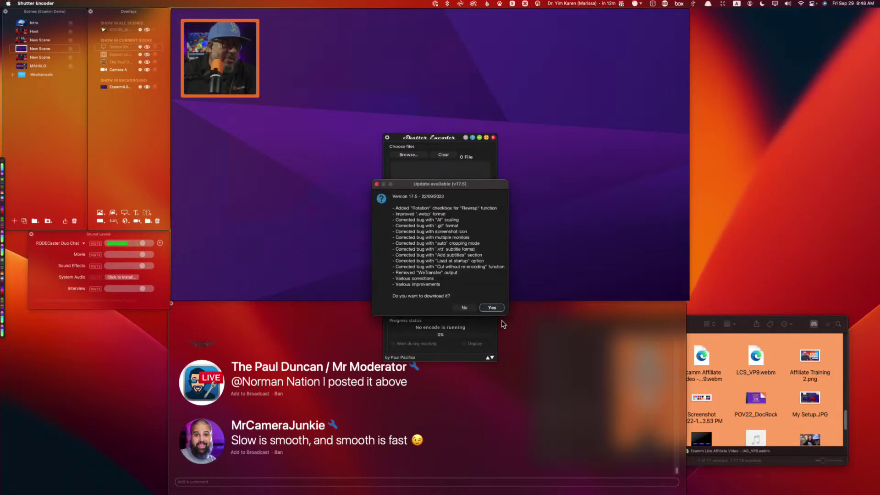
left_click(492, 307)
left_click_drag(433, 140, 371, 29)
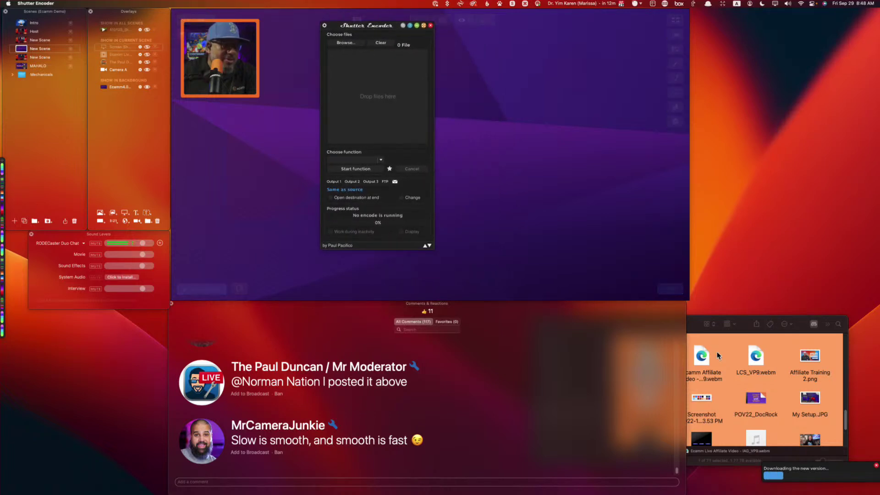
- Select Ecamm Live Affiliate Video - IAG.mp4 in the Ecamm Assets folder, and agree to install the new Shutter Encoder version
left_click(702, 343)
scroll(729, 406, "down", 3)
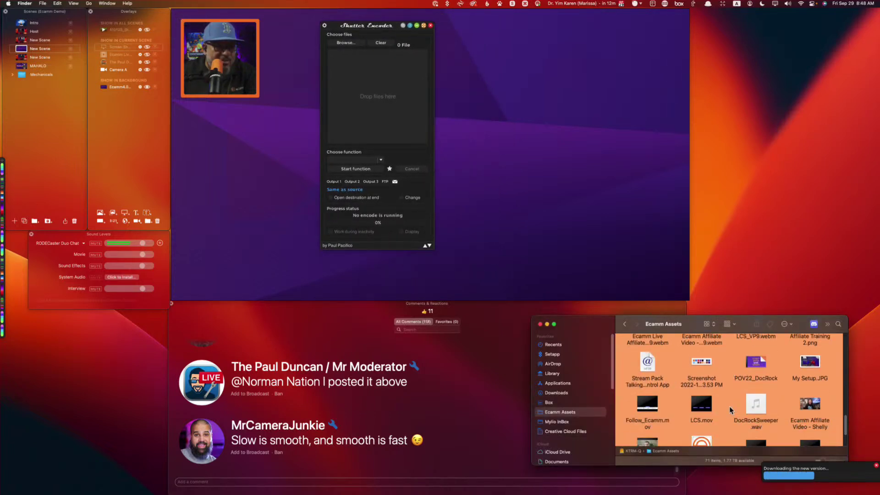
scroll(801, 407, "down", 3)
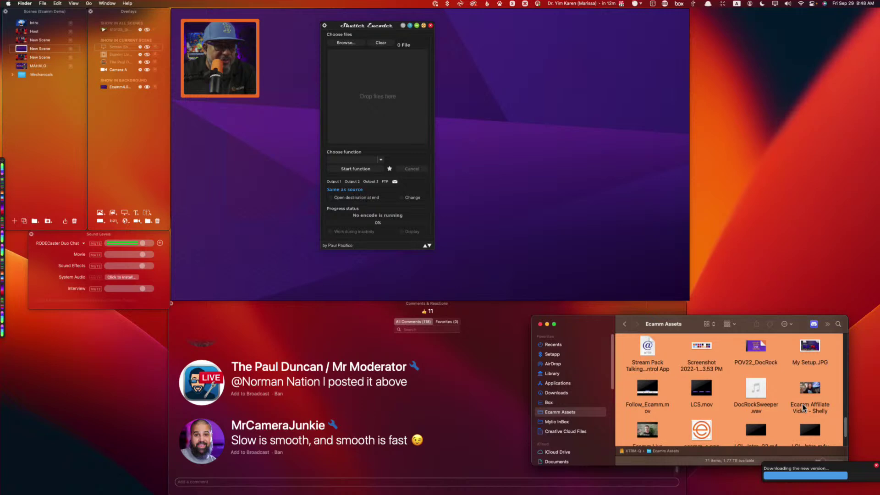
left_click(654, 422)
mouse_move(655, 423)
left_mouse_down()
mouse_move(408, 107)
mouse_move(602, 355)
mouse_move(659, 412)
left_mouse_up()
left_click(413, 148)
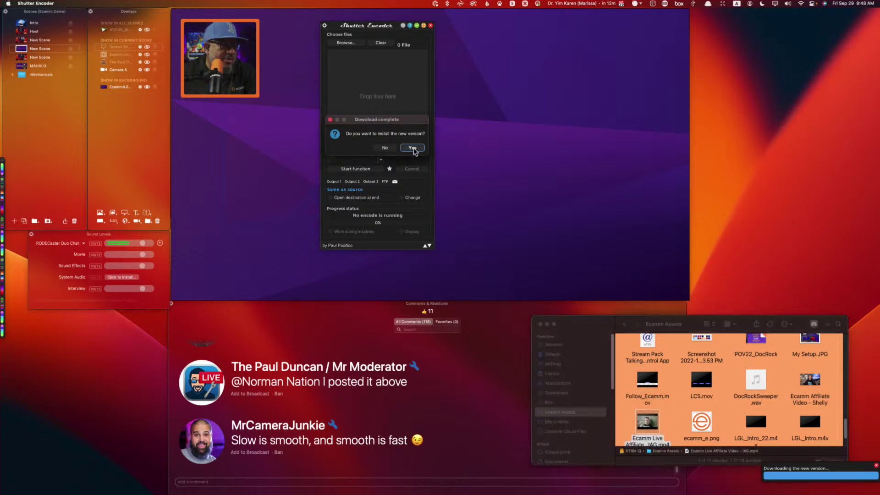
- Accept the Shutter Encoder license agreement and authorize the standard installation with the account password
left_click(527, 281)
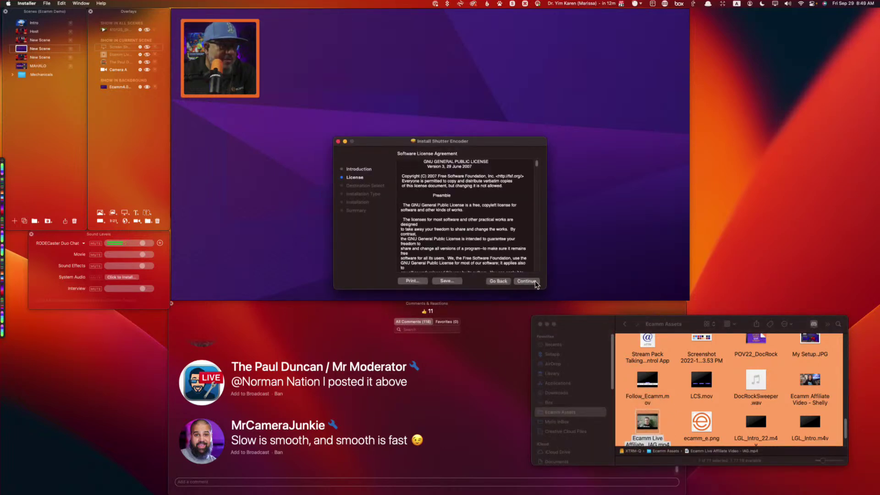
left_click(527, 280)
left_click(508, 235)
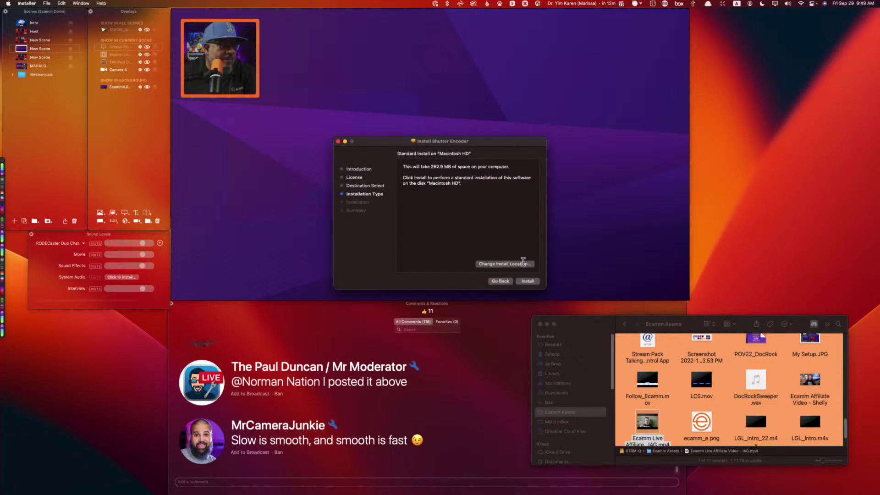
left_click(527, 281)
type("*****")
key("Return")
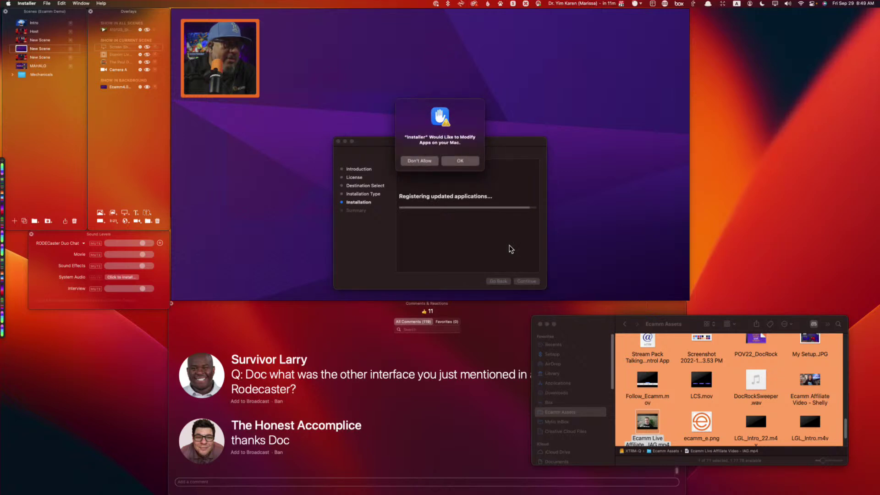
- Allow the installer to modify apps, finish by moving it to the Trash, and switch the live show to the Host scene
left_click(464, 162)
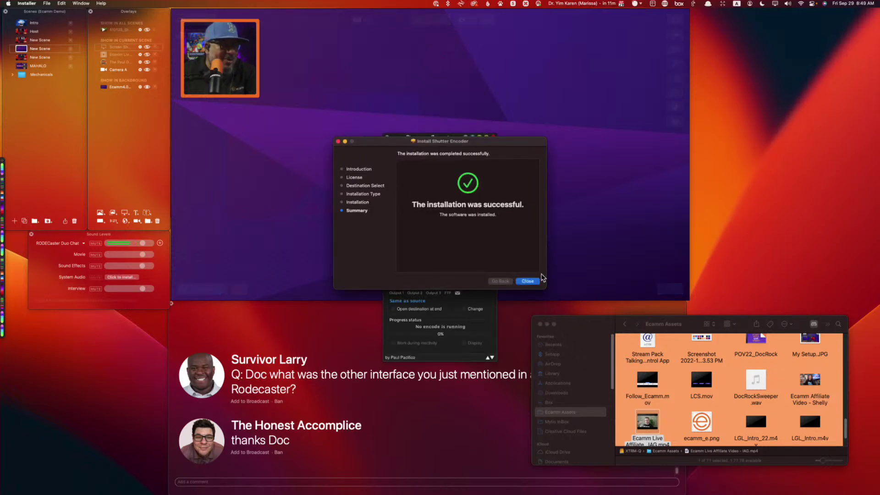
left_click(531, 281)
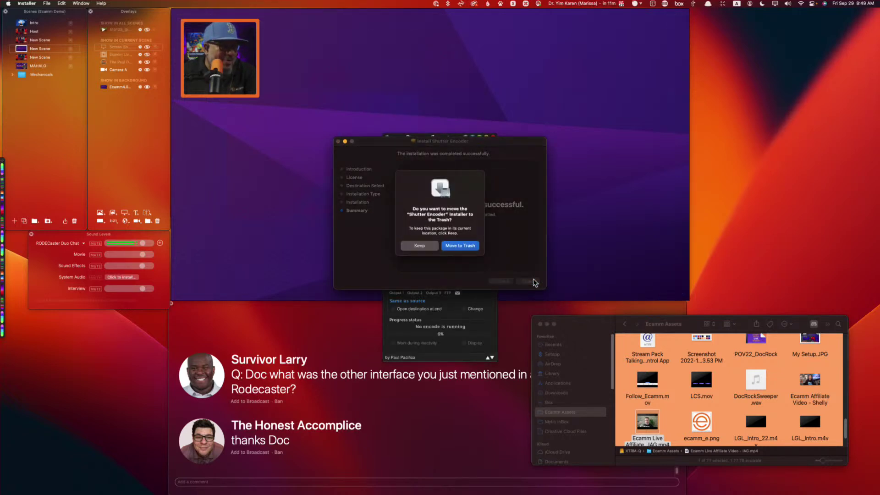
left_click(460, 246)
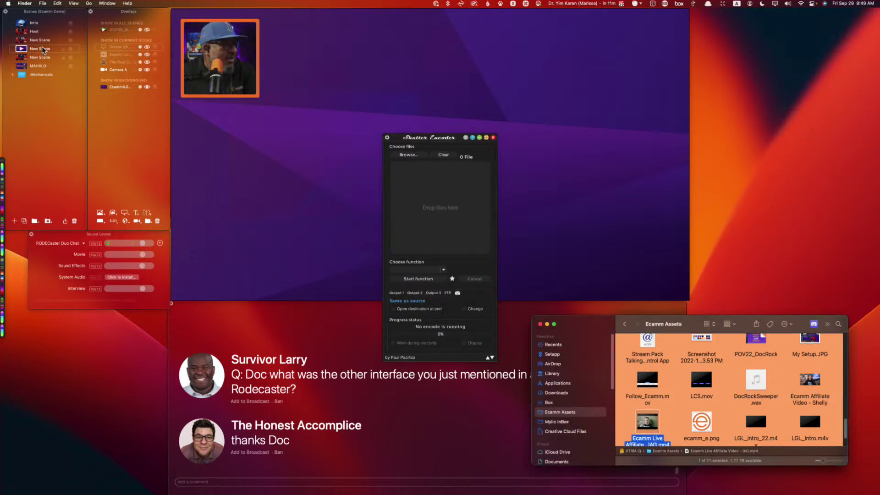
left_click(26, 33)
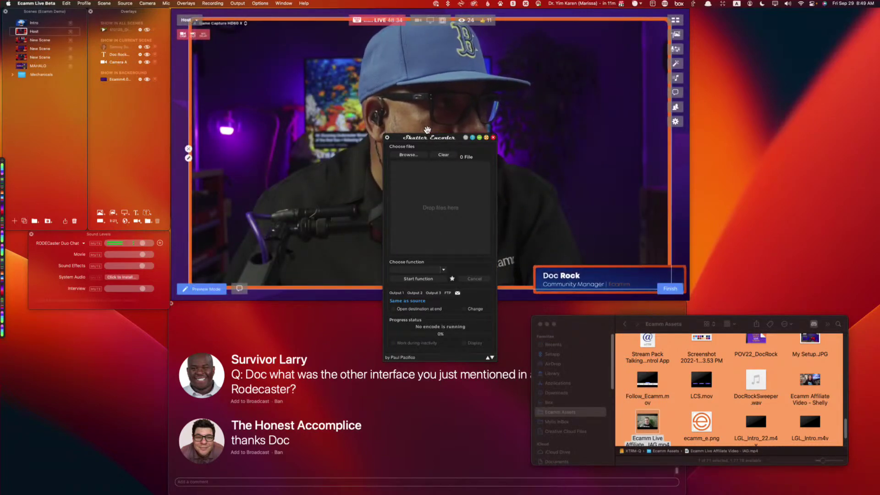
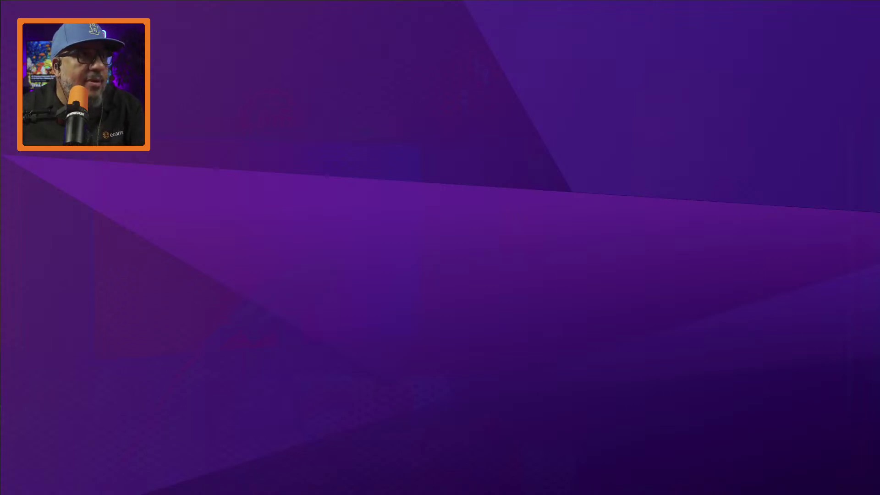
- Switch to Shutter Encoder, abort the running encode by closing the program, and launch it again
key("shift+super+d")
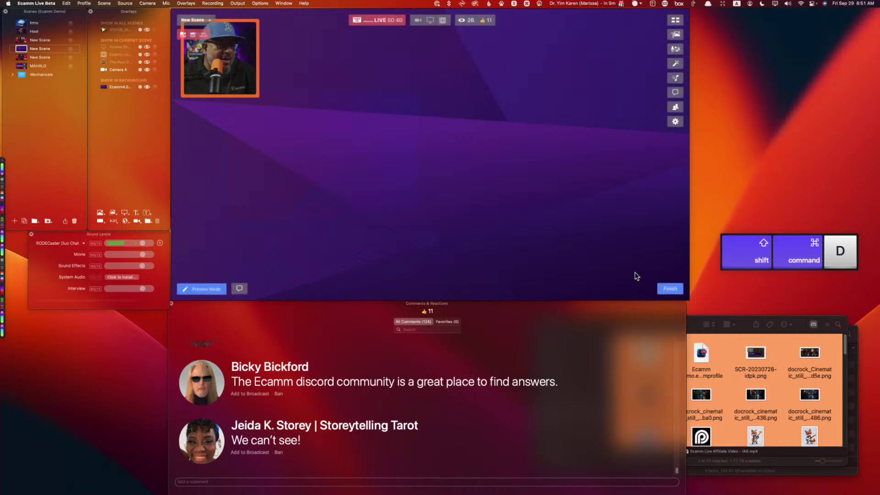
key("super+Tab")
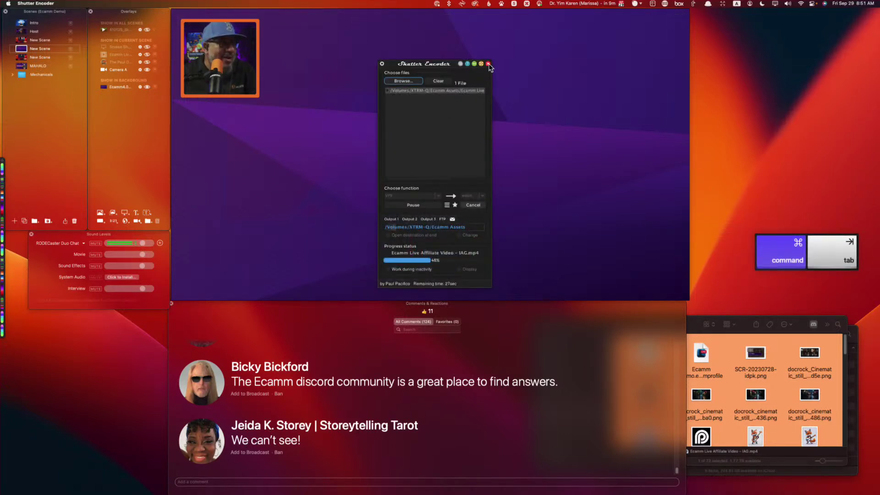
left_click(488, 64)
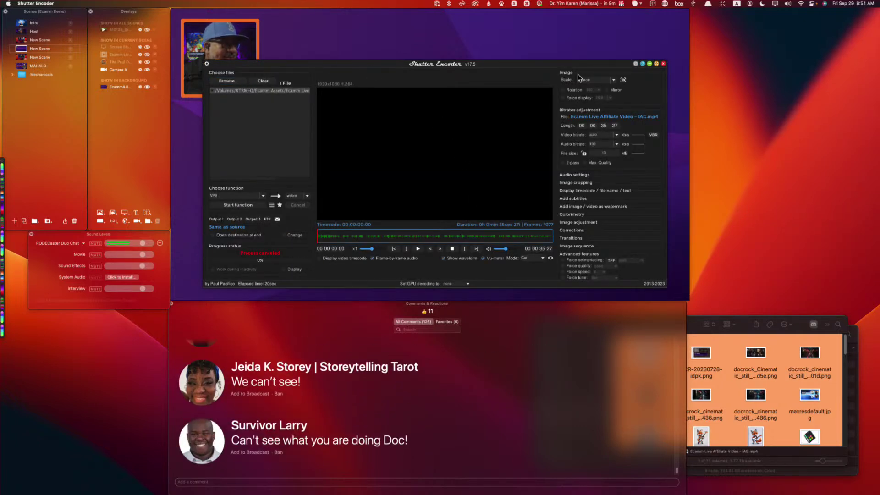
left_click(663, 64)
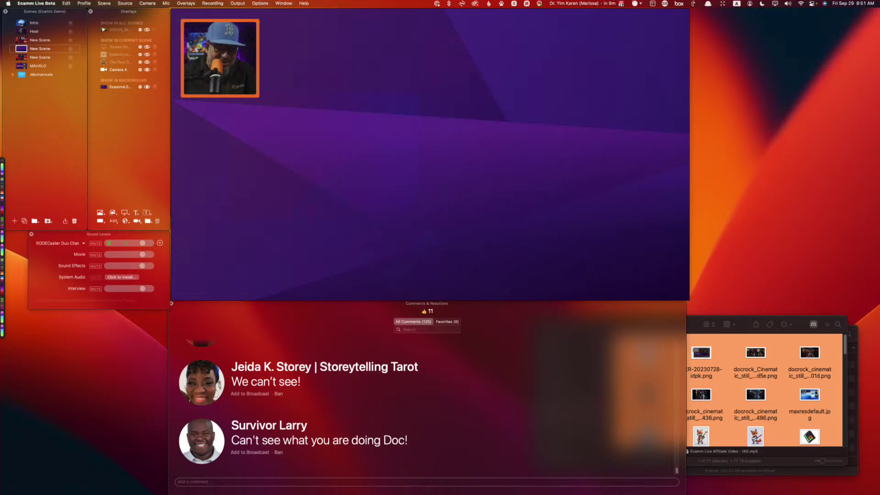
key("super+space")
type("shu")
key("Return")
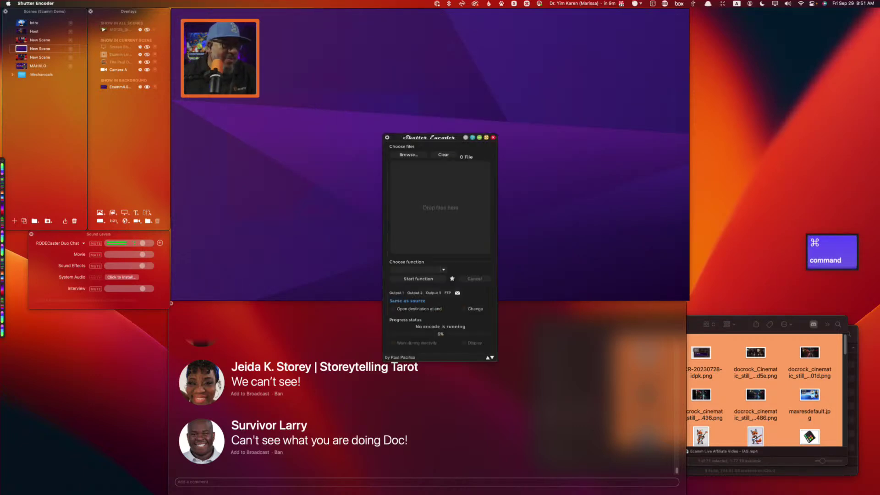
- Add Ecamm Live Affiliate Video - IAG.mp4 from the Ecamm Assets folder to the Shutter Encoder file list
left_click(694, 414)
scroll(694, 413, "down", 2)
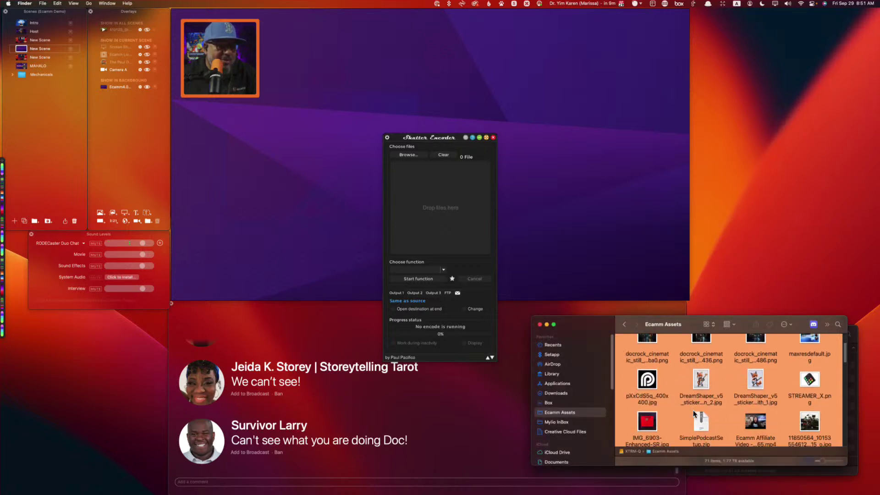
scroll(694, 413, "down", 3)
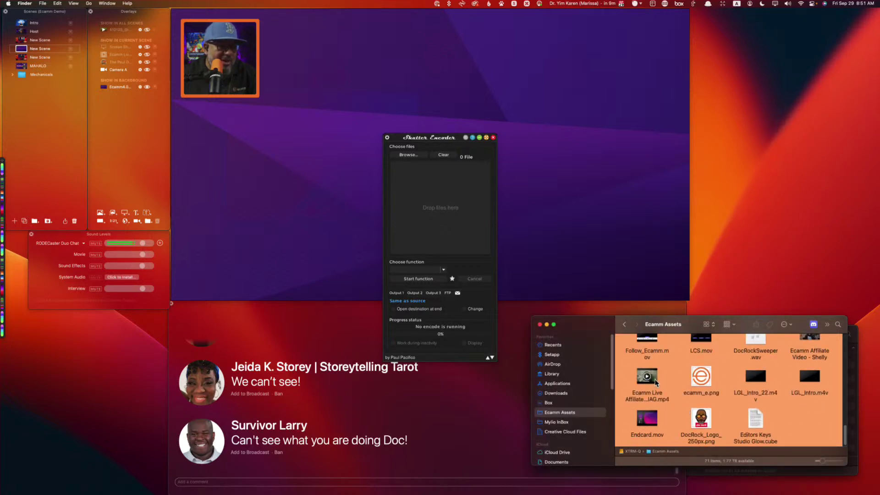
left_click_drag(655, 383, 449, 216)
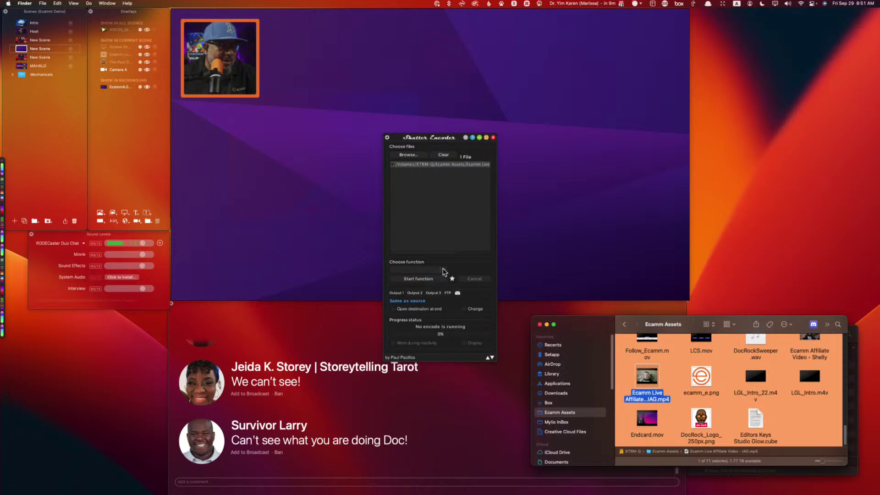
- Set the conversion function to the VP9 output codec with the .webm file format
left_click(442, 272)
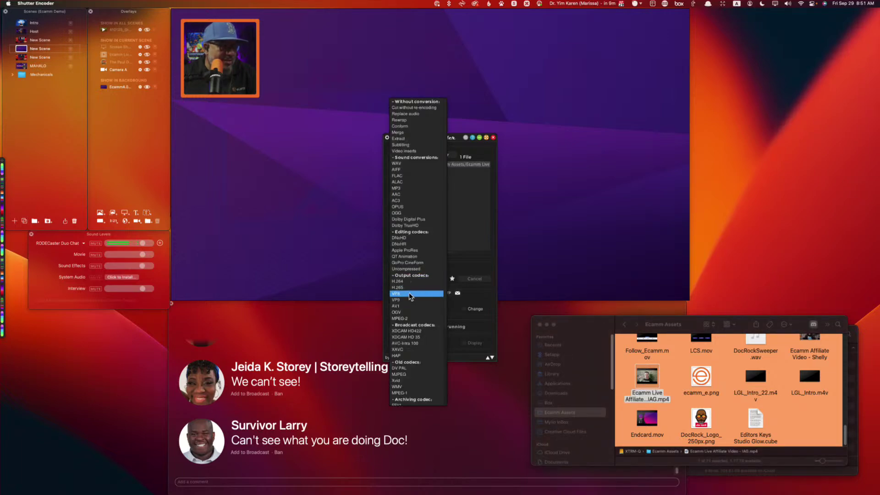
key("Escape")
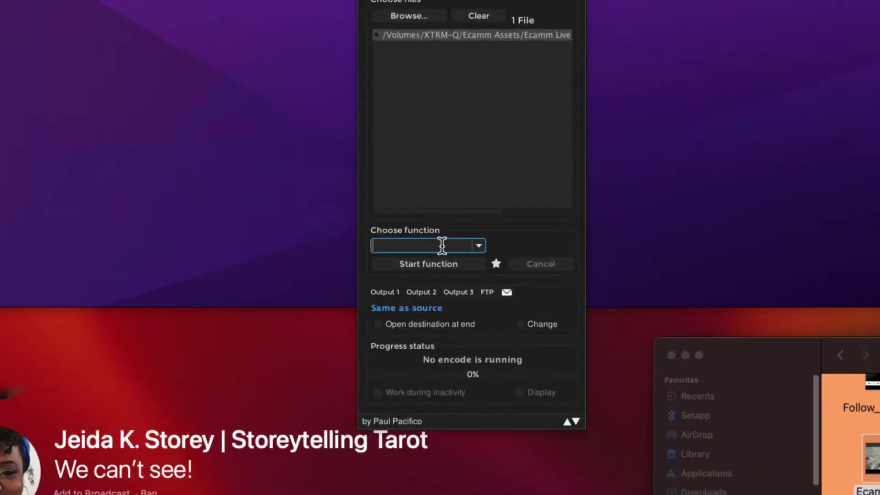
left_click(479, 246)
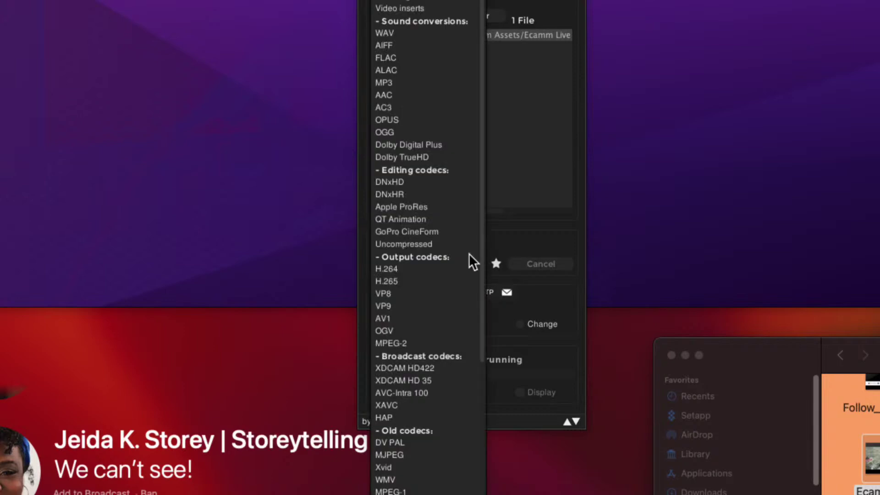
left_click(400, 303)
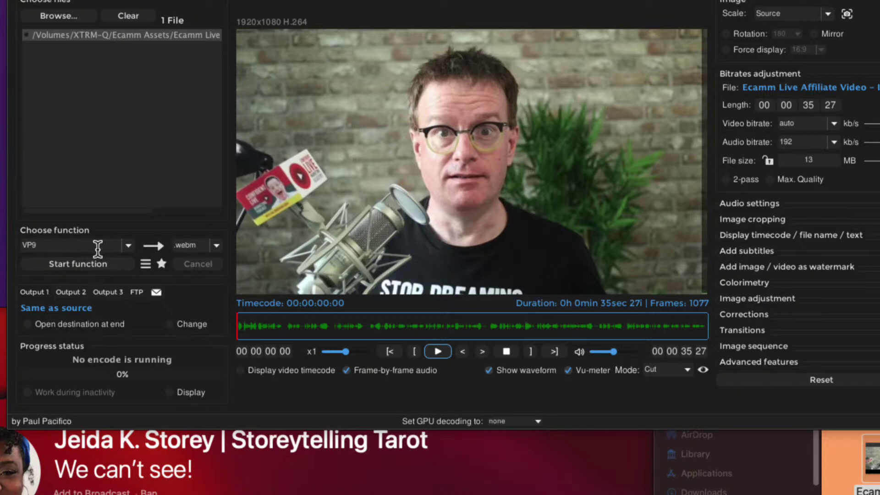
left_click(216, 246)
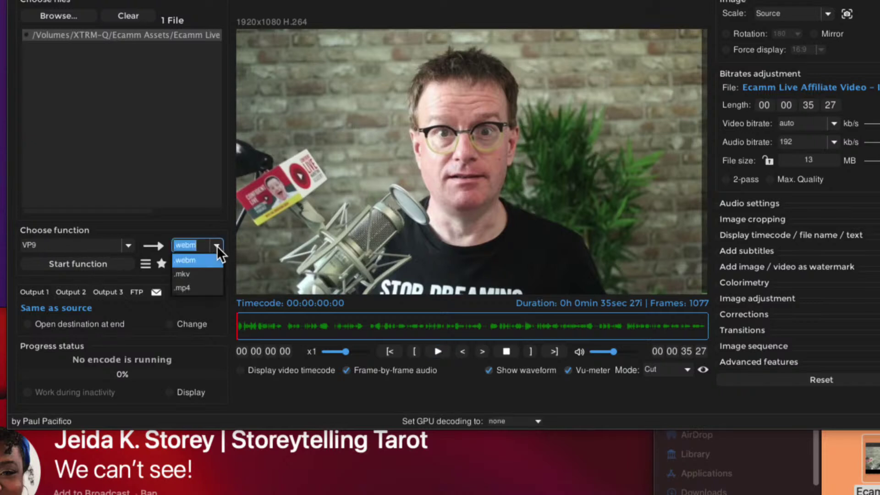
left_click(201, 260)
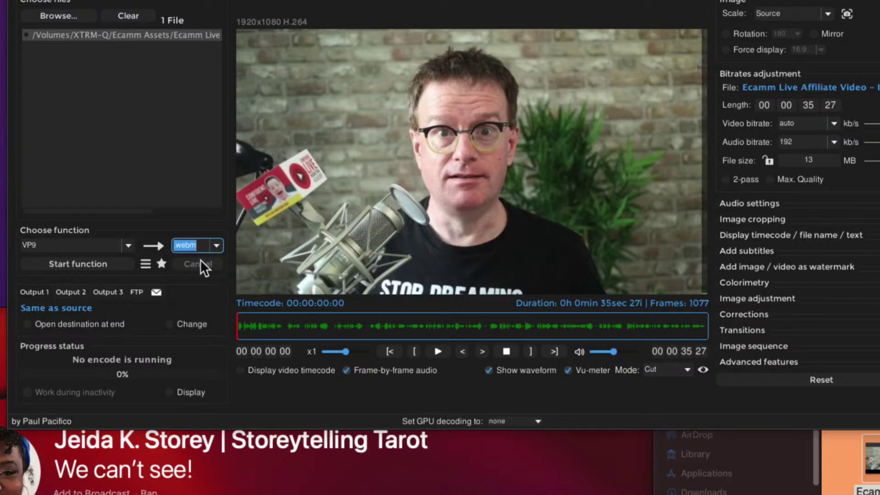
left_click(128, 245)
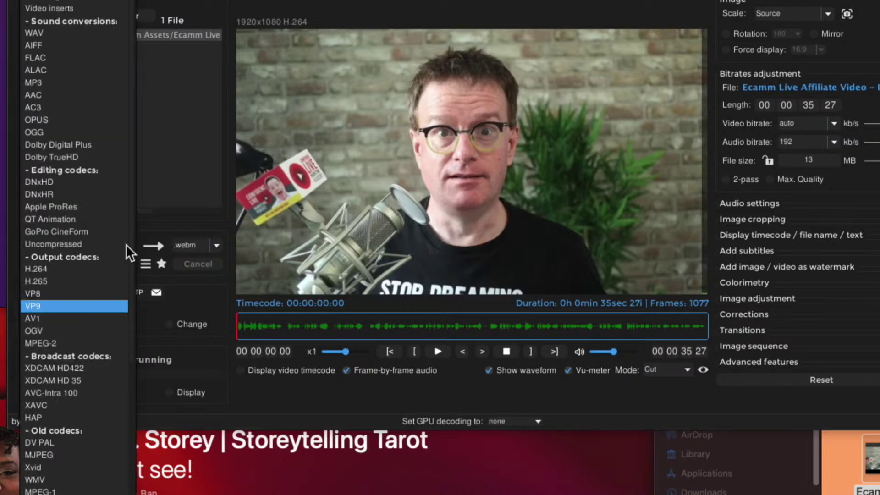
left_click(49, 303)
left_click(218, 243)
left_click(188, 259)
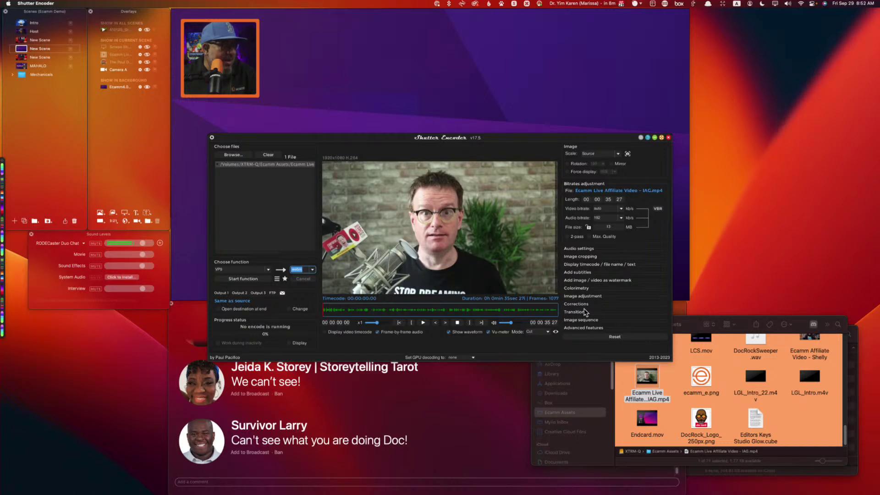
- Show the Ecamm Live affiliate video overlay in the current scene and hide it again
mouse_move(229, 51)
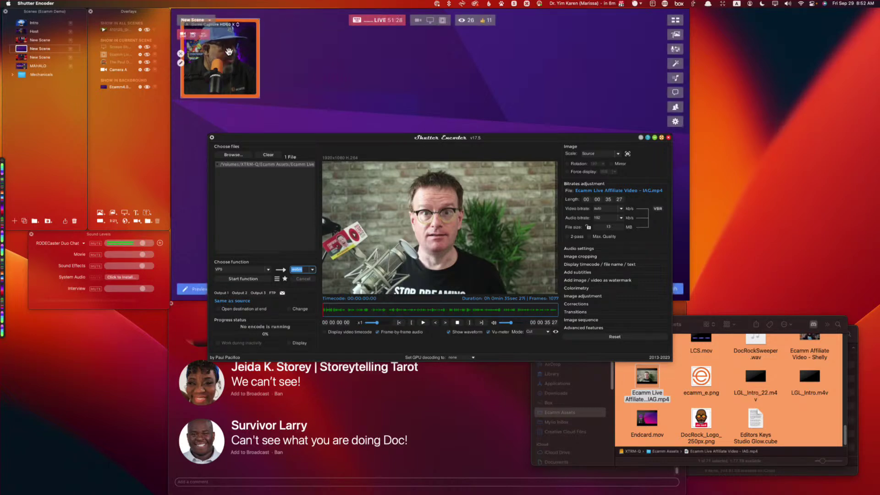
left_click(147, 54)
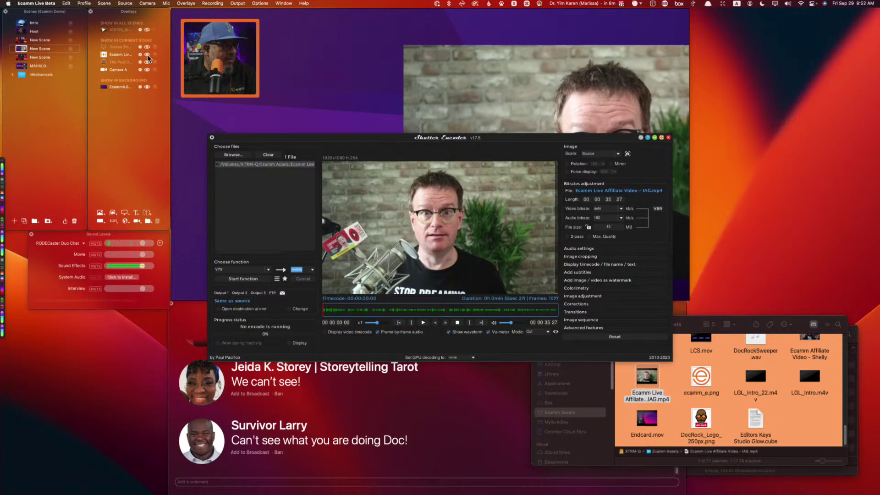
left_click(147, 54)
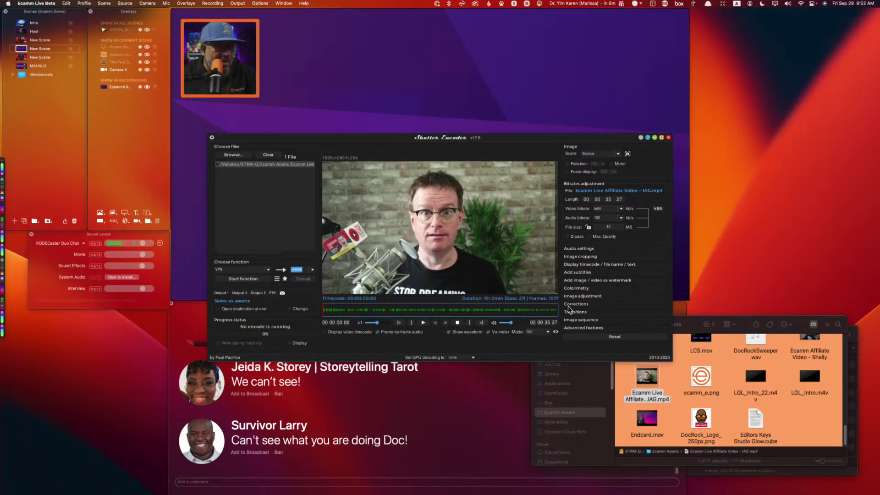
- Expand the advanced features of the conversion and point out the Enable alpha channel option
left_click(572, 328)
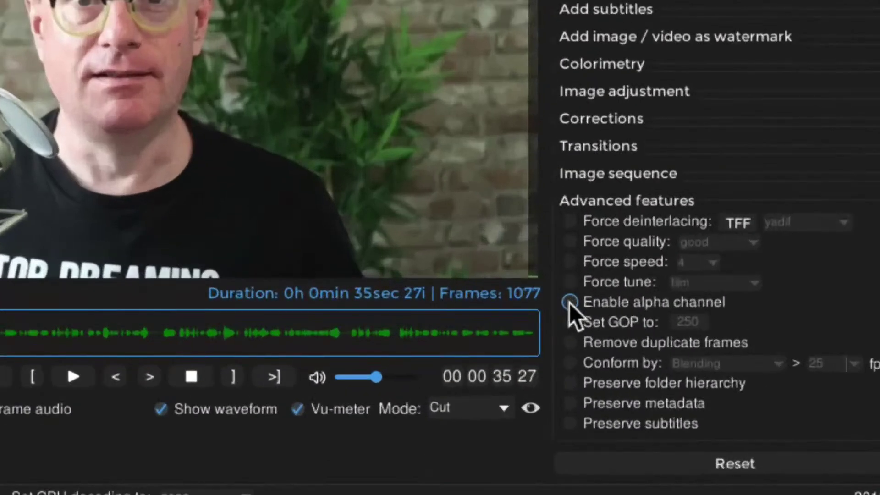
left_click(569, 302)
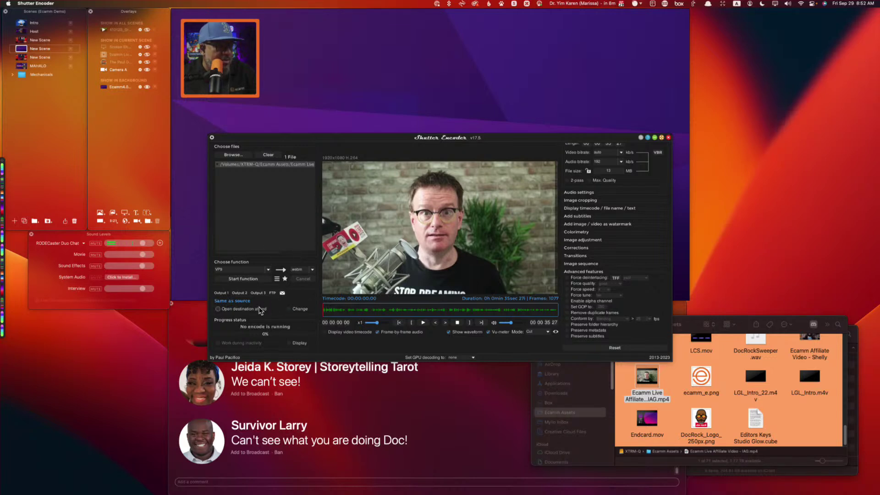
- Start the VP9 WebM conversion and answer No to all for overwriting the existing file
left_click(243, 279)
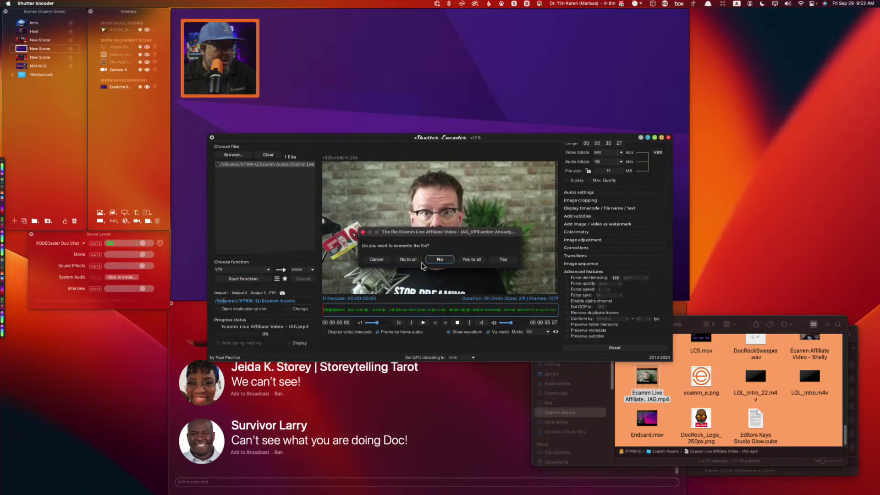
left_click(409, 260)
left_click(407, 260)
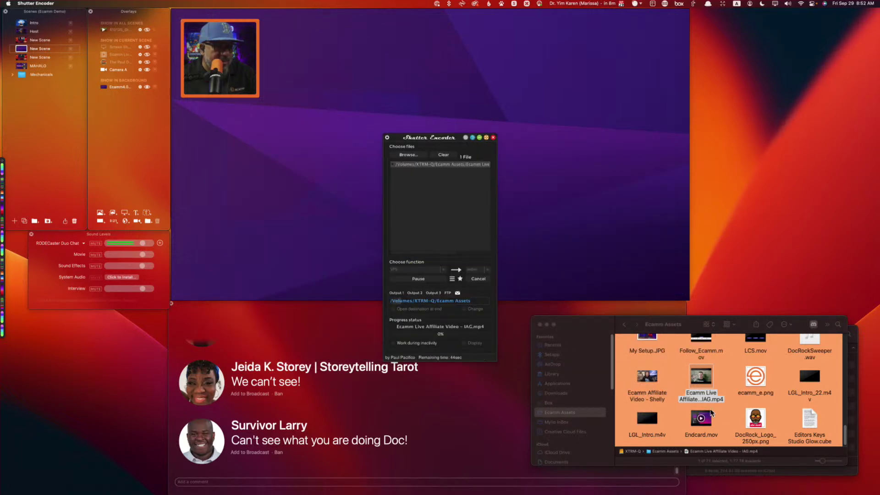
- Find Follow_Ecamm_VP9.webm in the Ecamm Assets folder, add it as an overlay to the current scene, and delete it again
scroll(756, 367, "up", 3)
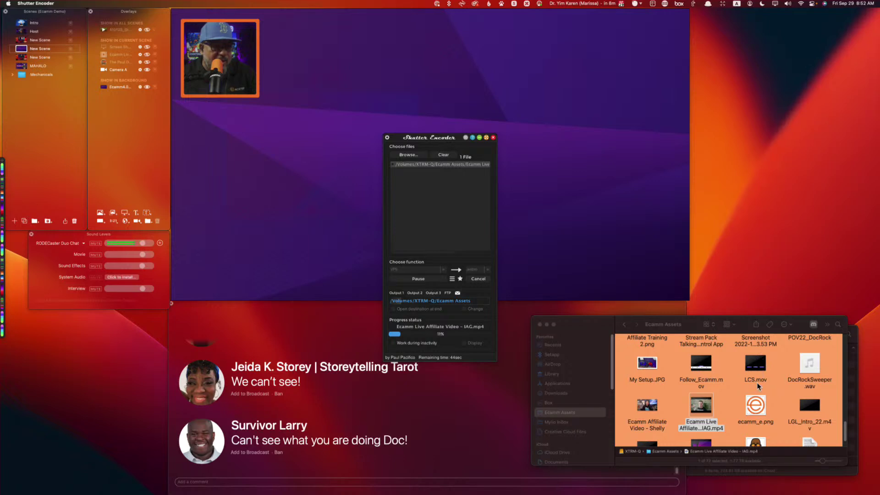
scroll(756, 383, "up", 1)
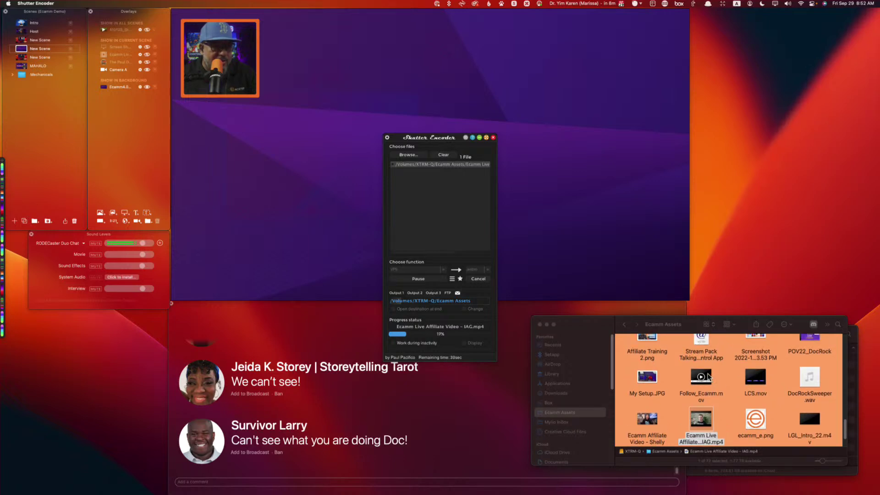
scroll(735, 387, "up", 5)
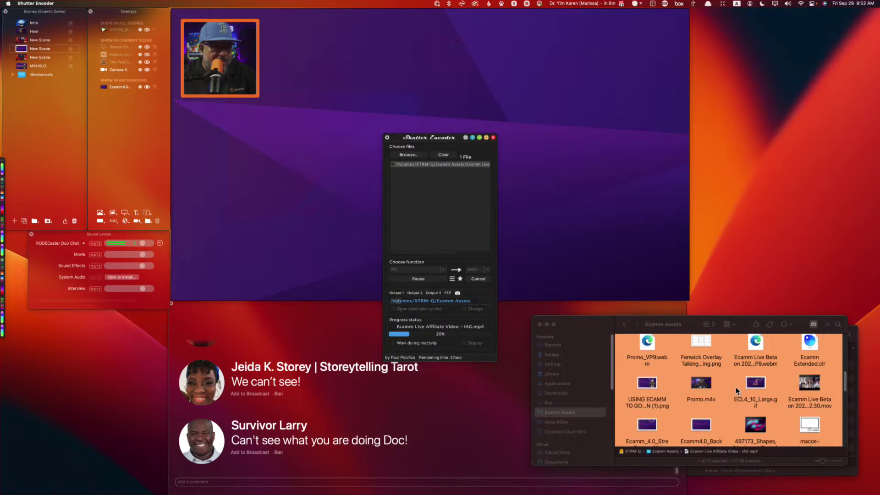
scroll(736, 390, "down", 5)
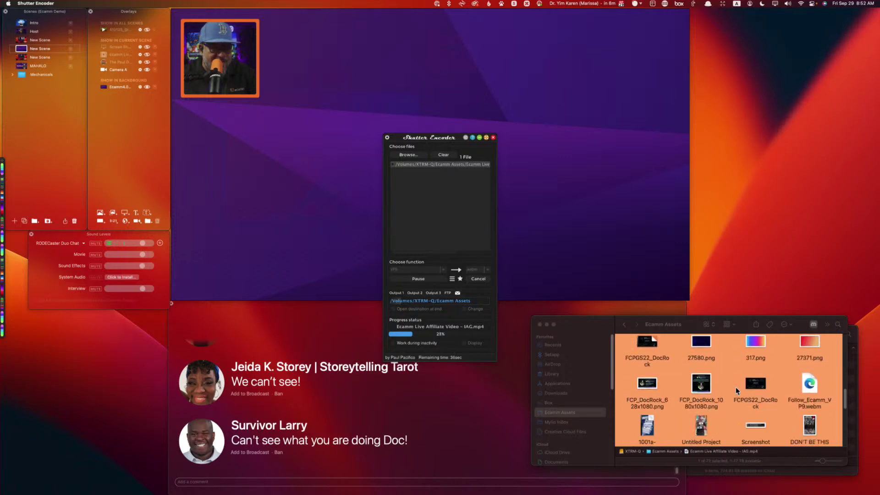
left_click_drag(809, 384, 628, 176)
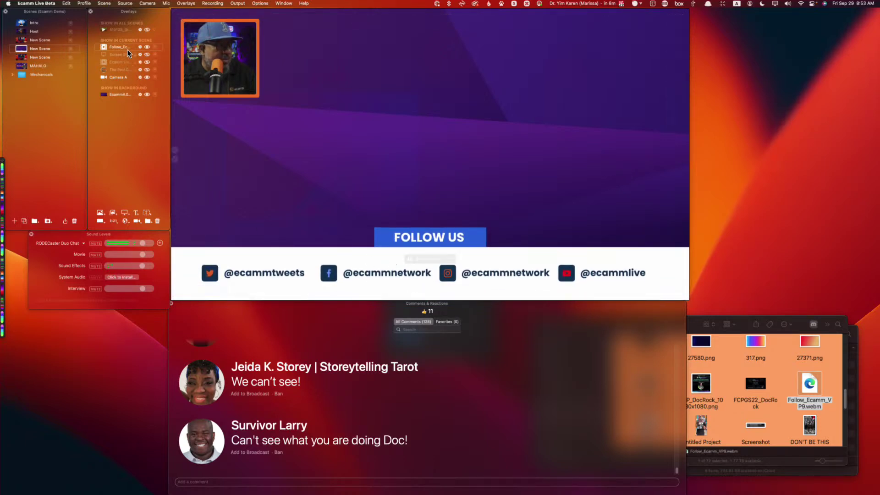
left_click(157, 221)
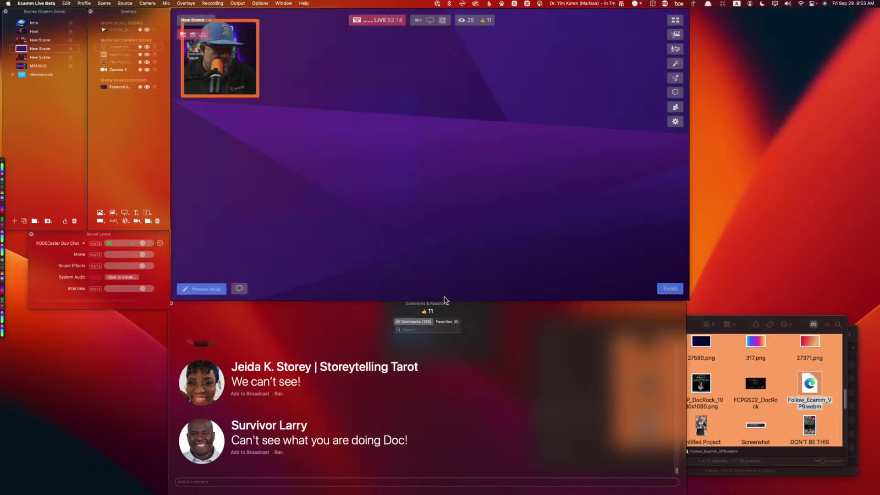
- Bring the converted WebM into view in the Ecamm Assets folder and close Shutter Encoder once the conversion completes
key("super+Tab")
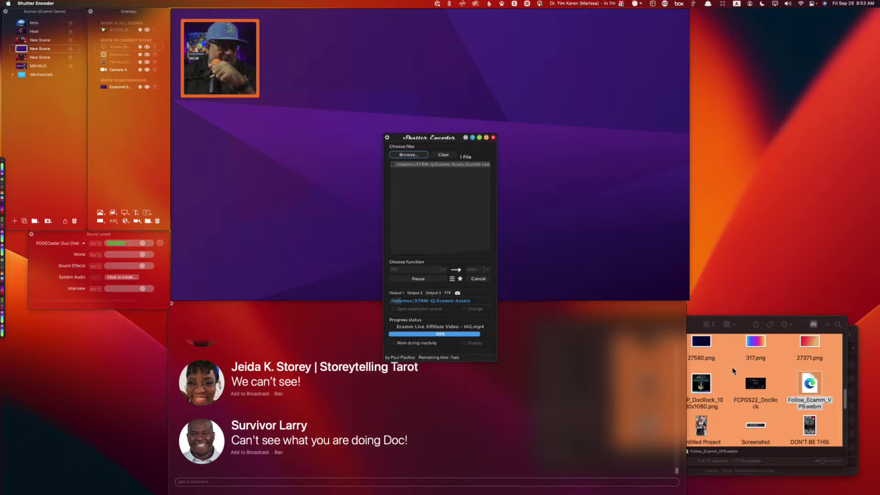
scroll(738, 374, "up", 10)
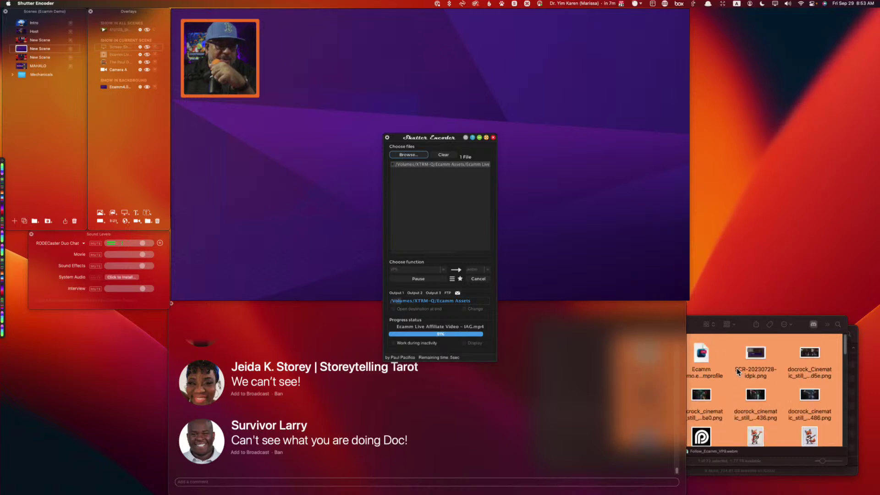
left_click(728, 342)
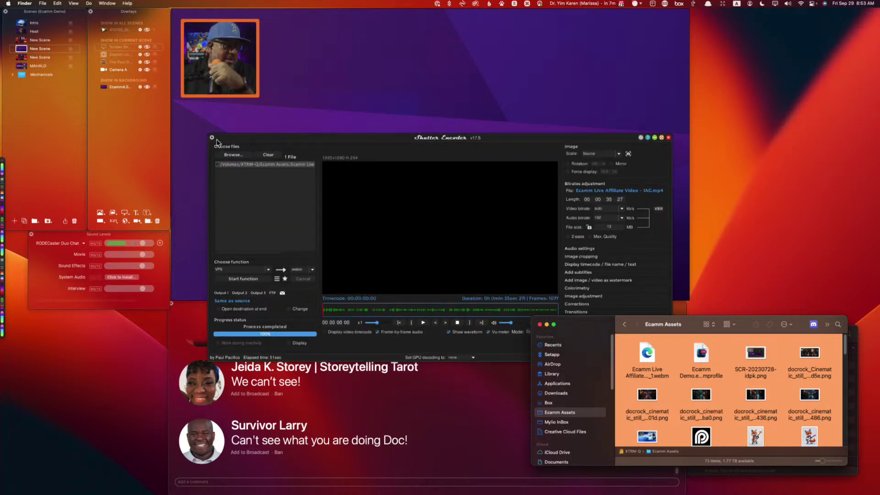
left_click(668, 137)
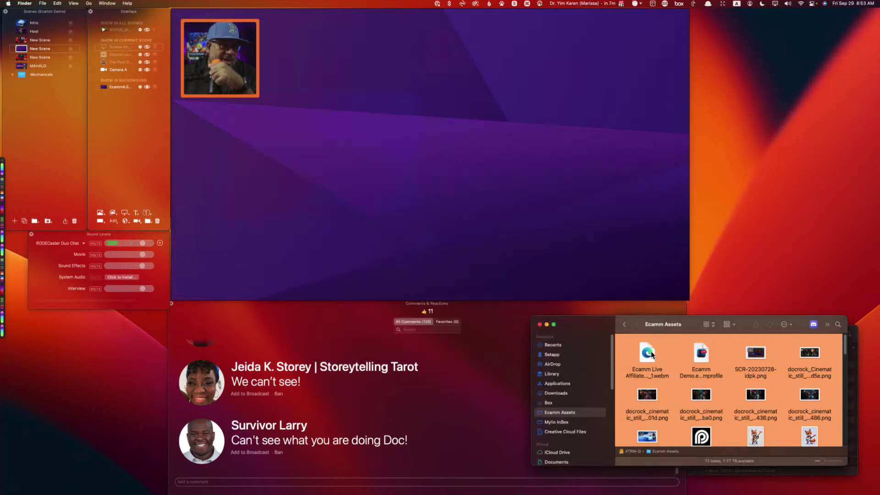
- Add the converted Ecamm Live Affiliate Video WebM as an overlay to the current scene, view its settings, and hide it
left_click_drag(647, 354, 535, 178)
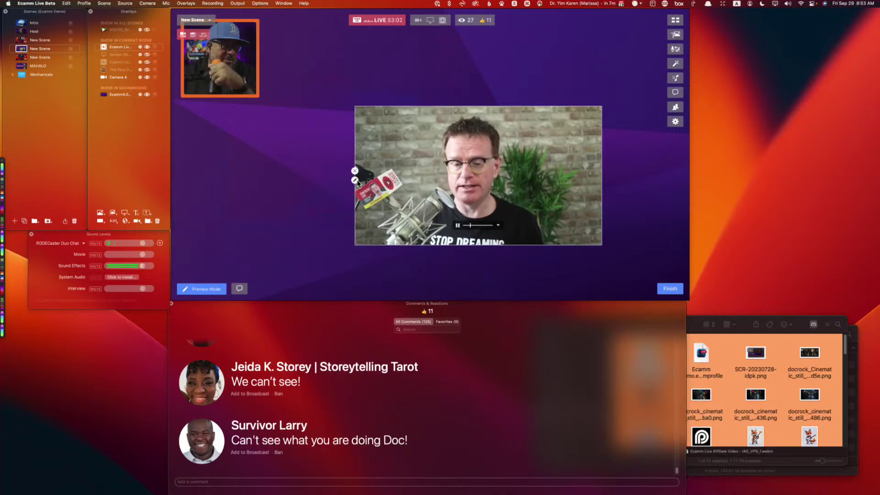
left_click(355, 179)
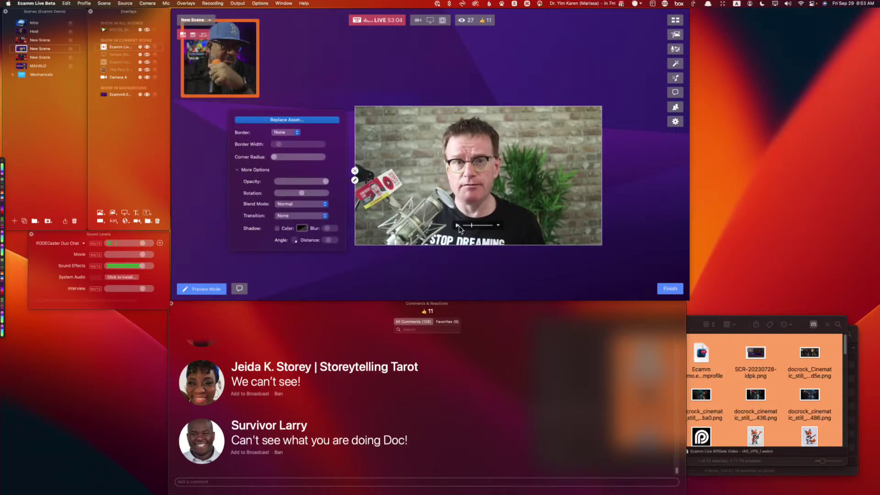
left_click(355, 171)
left_click(355, 171)
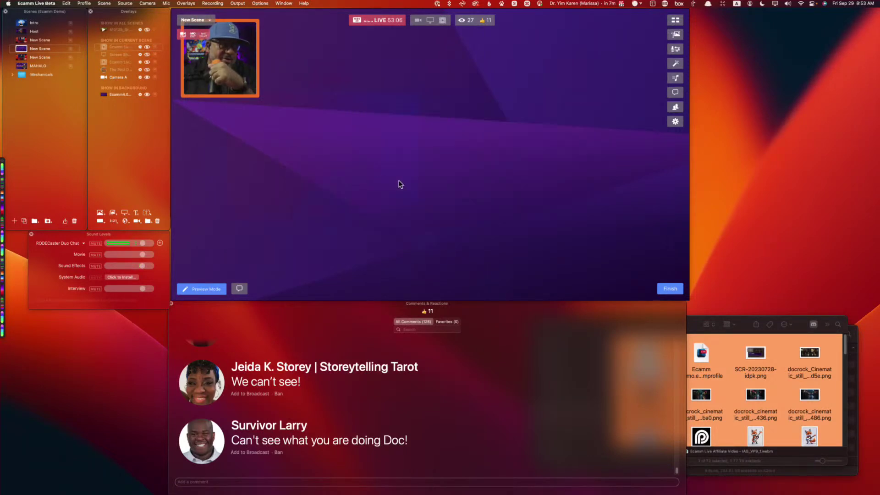
- Open the file info of the converted Ecamm Live Affiliate Video WebM and place it beside the Finder window
left_click(789, 415)
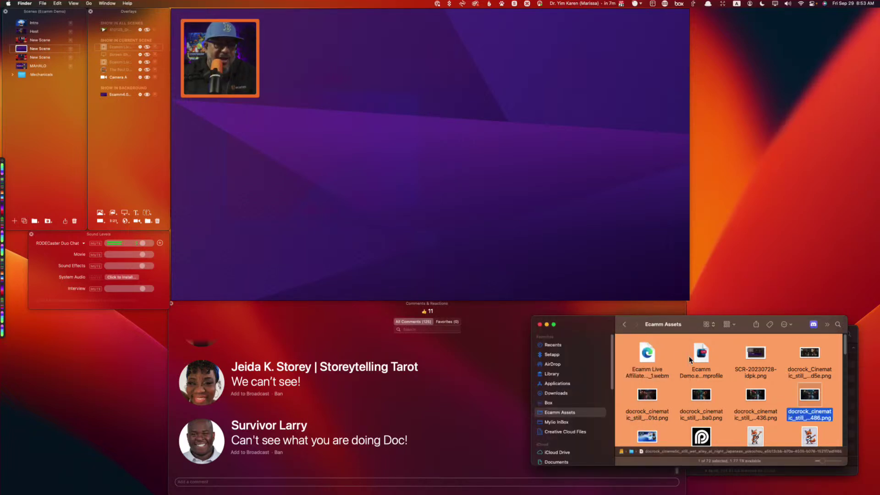
left_click(651, 356)
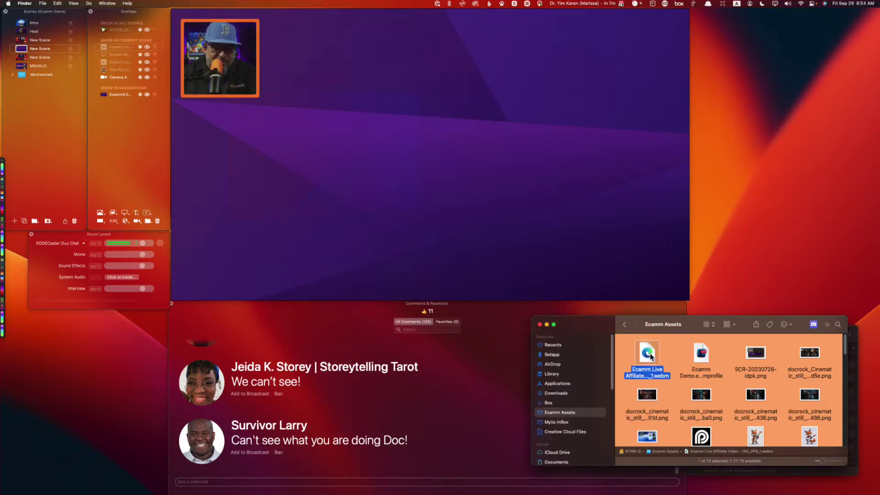
key("cmd+i")
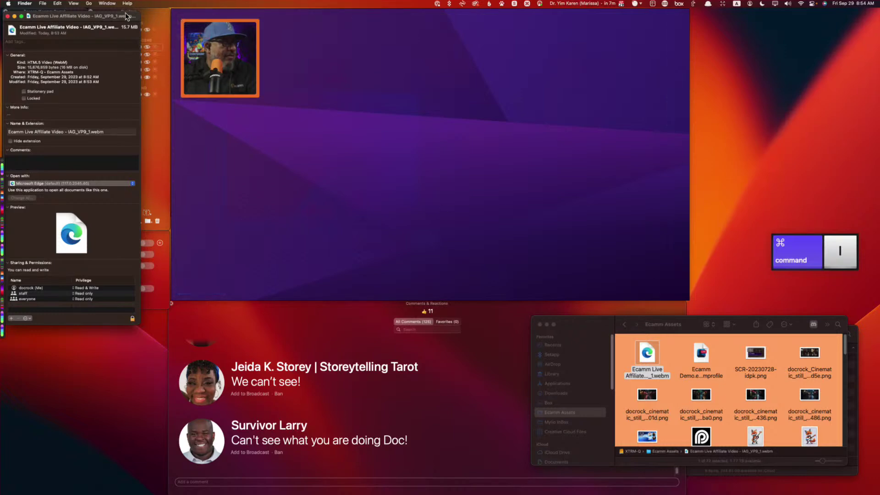
left_click_drag(126, 16, 563, 156)
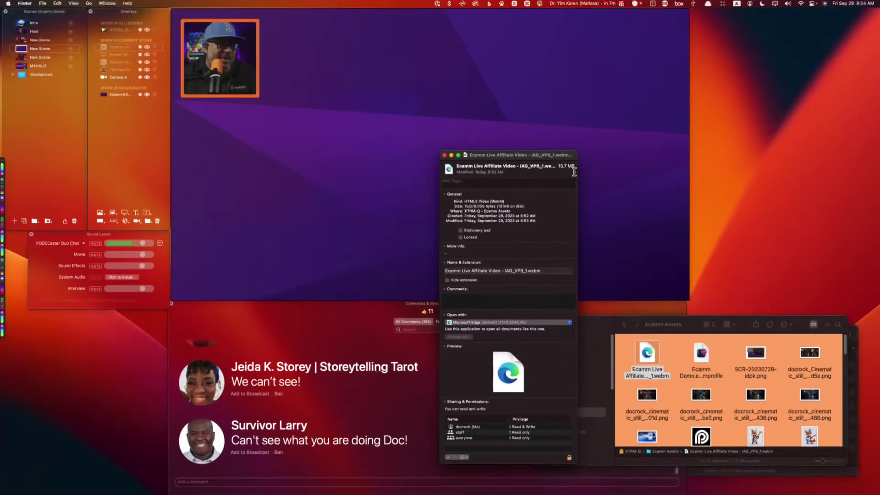
- Compare the file info of the original Ecamm Live Affiliate Video - IAG.mp4 with the WebM's and close both info windows
left_click(724, 373)
scroll(725, 375, "down", 5)
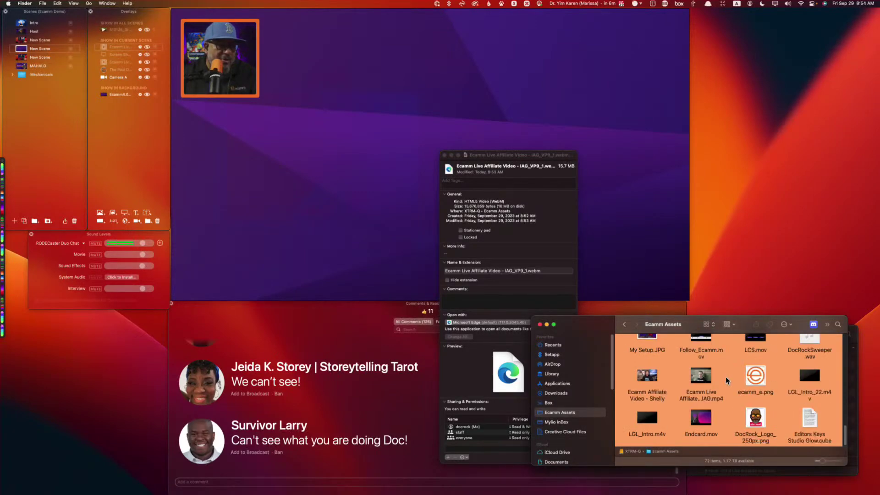
left_click(707, 381)
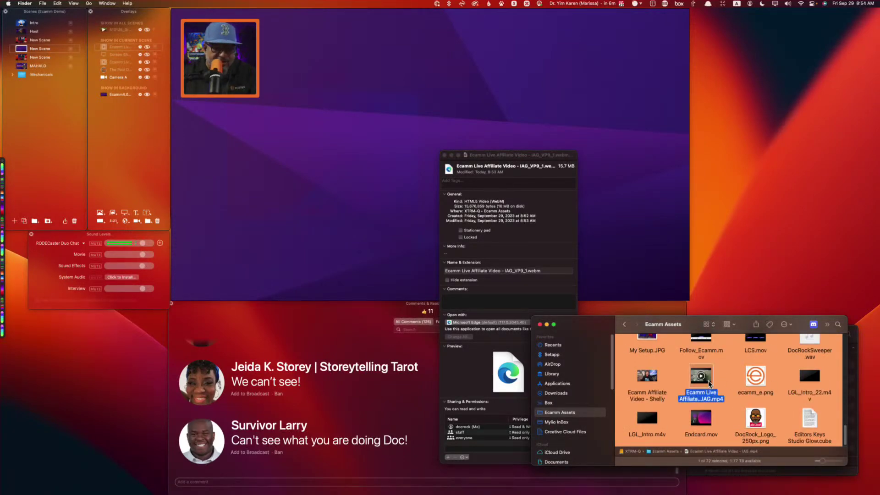
key("cmd+i")
left_click_drag(103, 14, 553, 177)
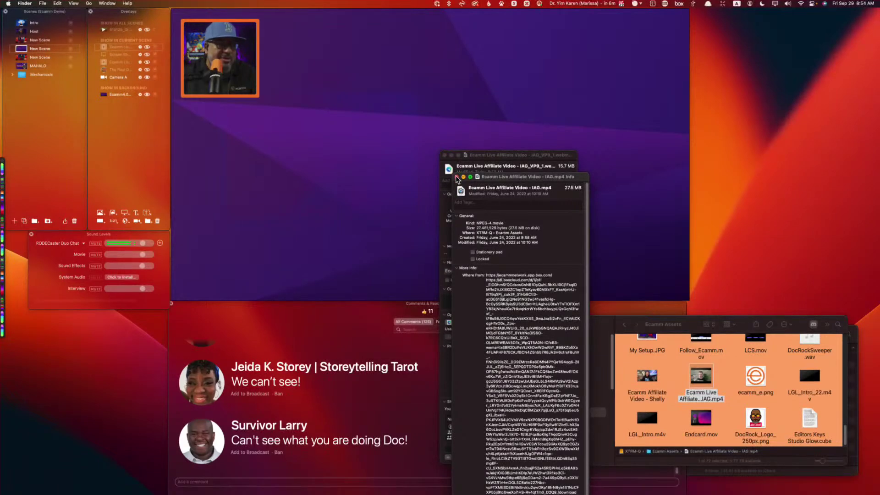
left_click(456, 177)
left_click(444, 155)
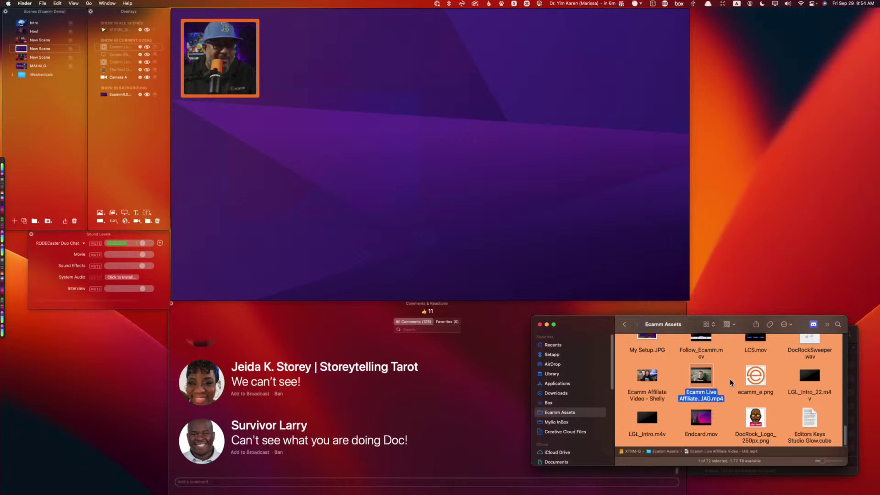
- Show the viewer comment about the Ecamm Discord community on the broadcast, followed by the one about stream decks
left_click(451, 367)
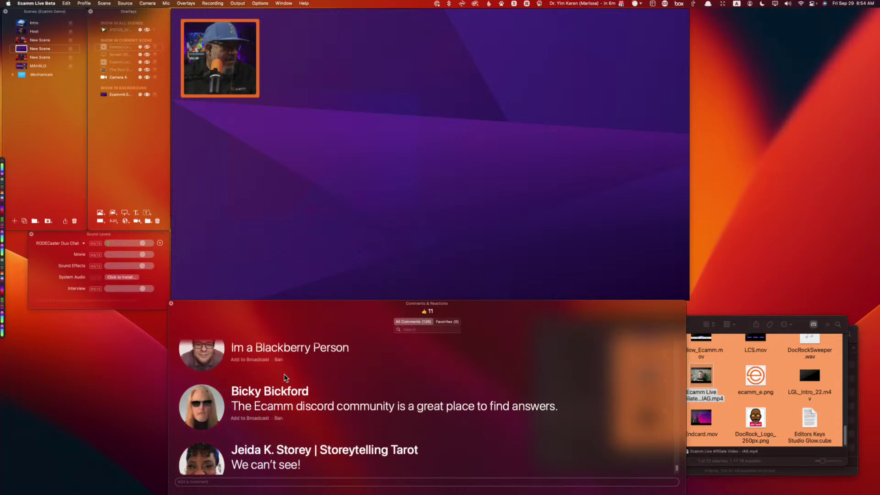
left_click(198, 411)
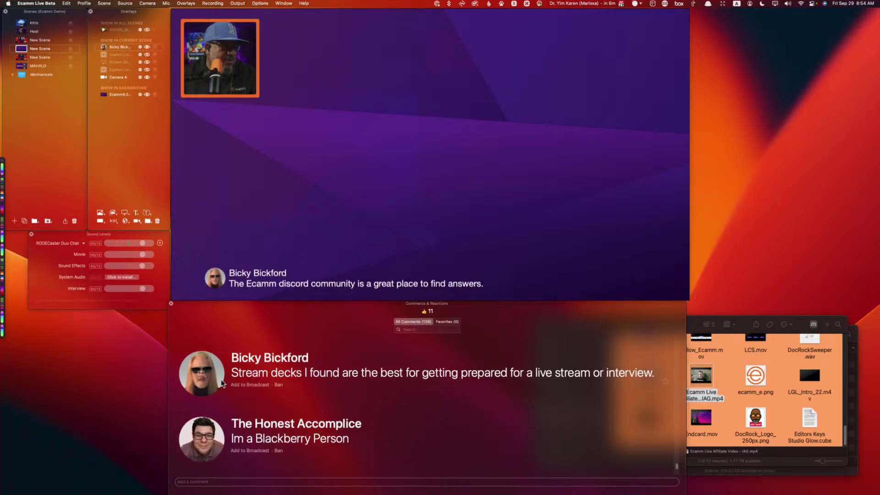
left_click(200, 372)
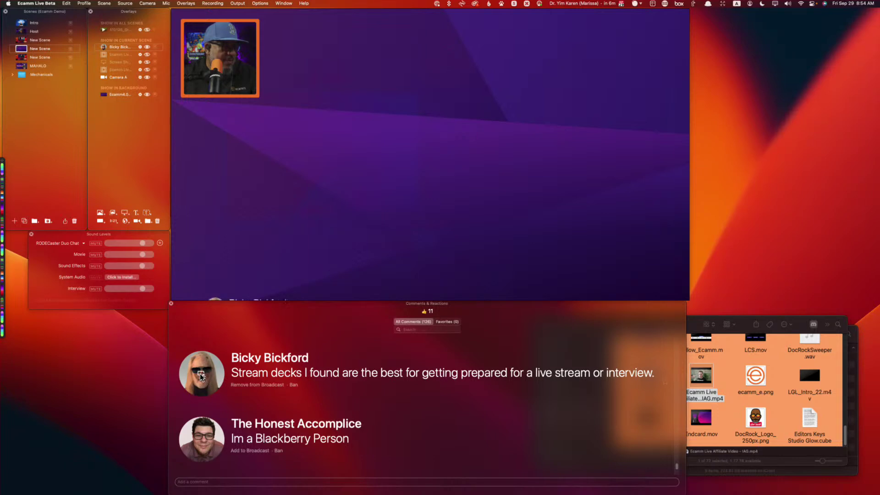
- Show the viewer question about the other interface mentioned in addition to the Rodecaster on the broadcast
scroll(333, 368, "down", 5)
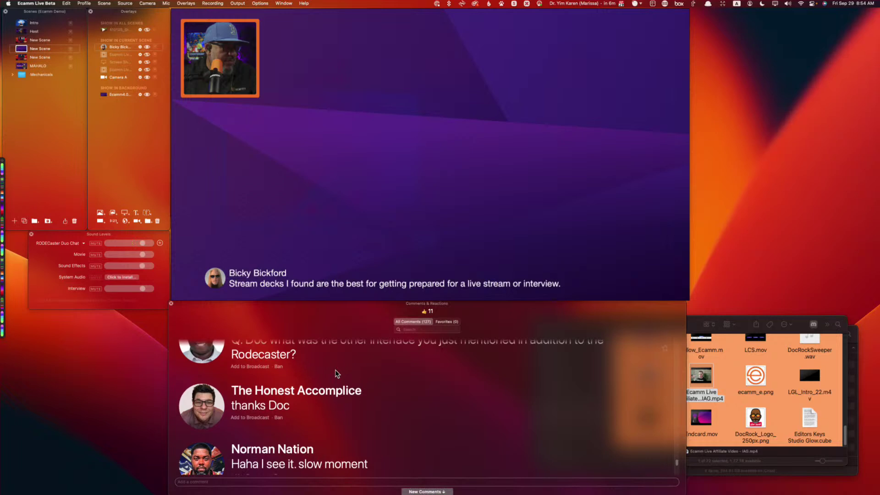
scroll(334, 369, "up", 1)
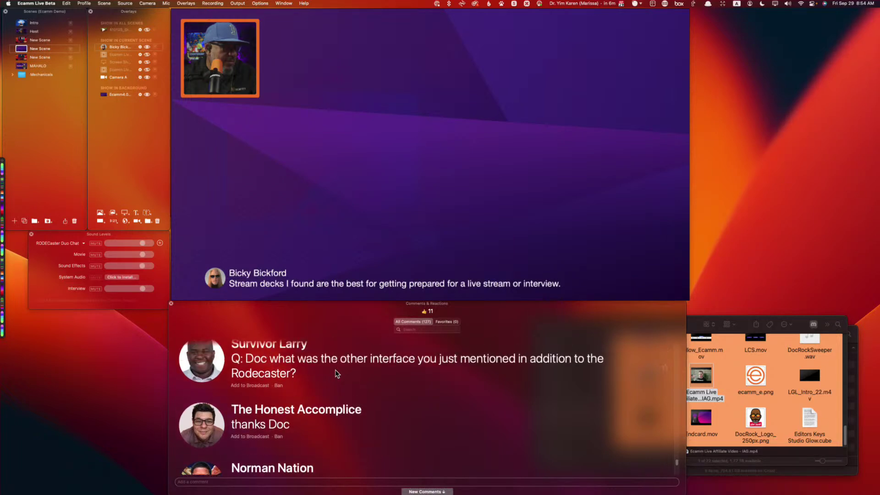
left_click(204, 362)
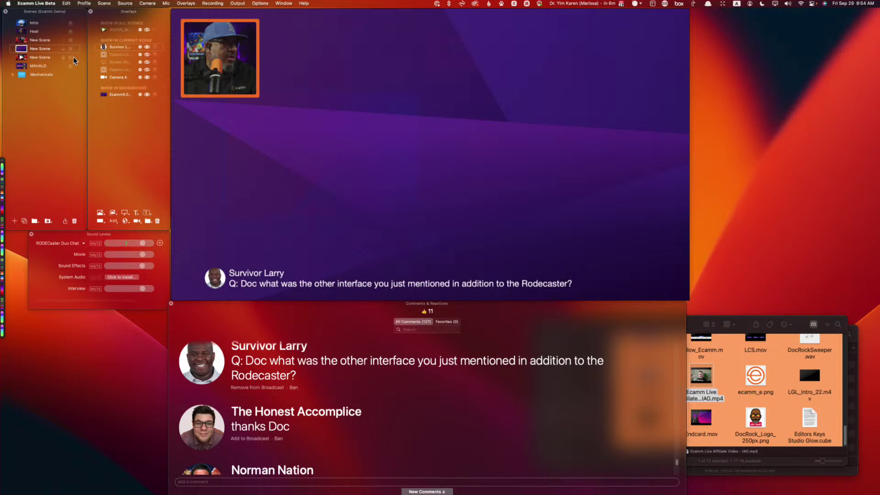
- Add a screen share overlay showing Google Chrome to the scene and enlarge it to fill the space beside the camera
left_click(150, 62)
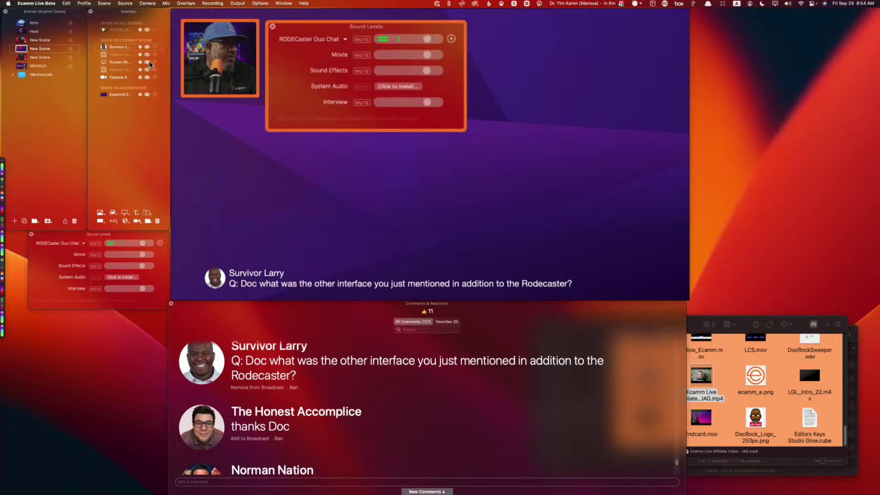
left_click(150, 62)
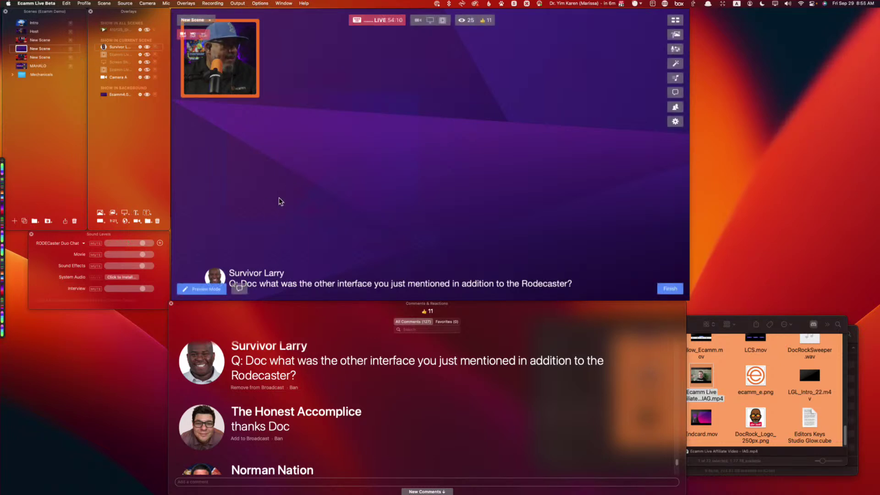
left_click(122, 211)
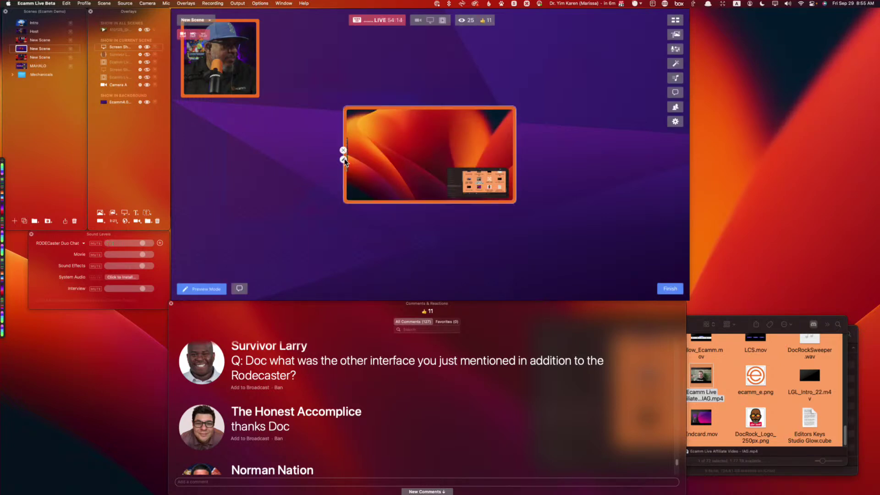
left_click(343, 159)
left_click(293, 75)
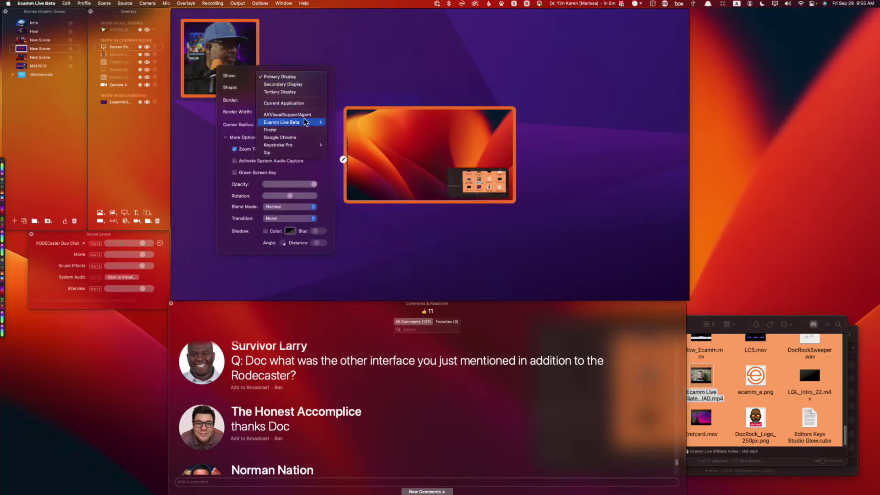
left_click(302, 136)
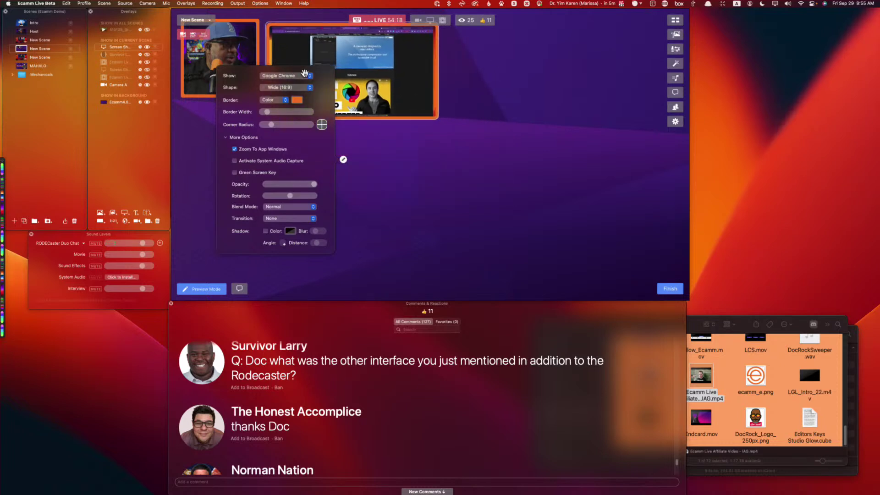
left_click(436, 121)
left_click_drag(431, 116, 678, 252)
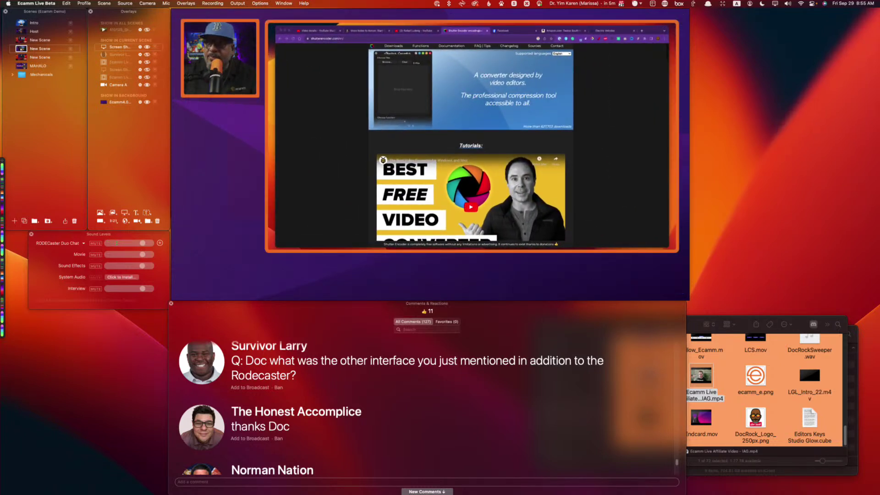
- Search the web for "mackie dlz creator" in the shared Chrome window and show Mackie's DLZ Creator product page
left_click(397, 39)
type("ma")
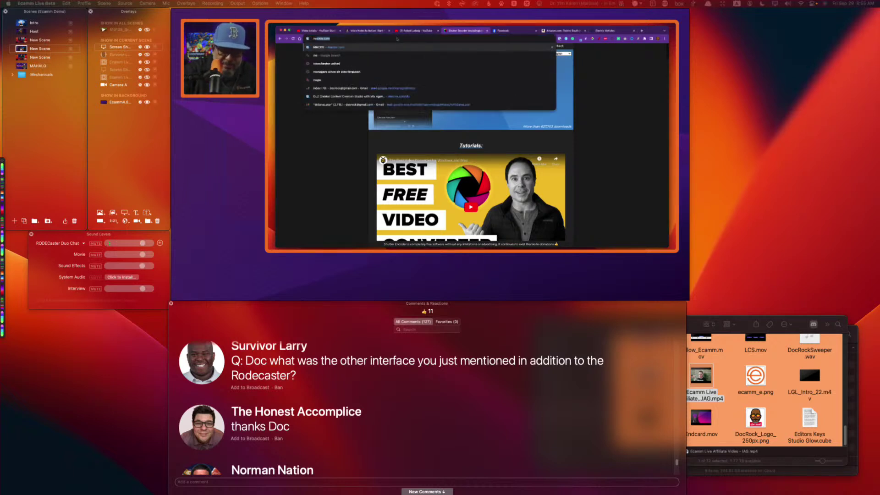
type("ckie ")
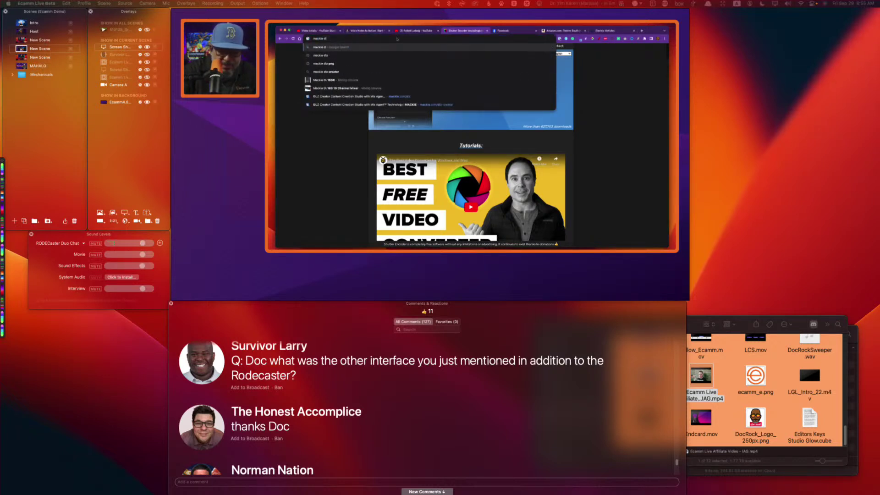
type("dlz creator")
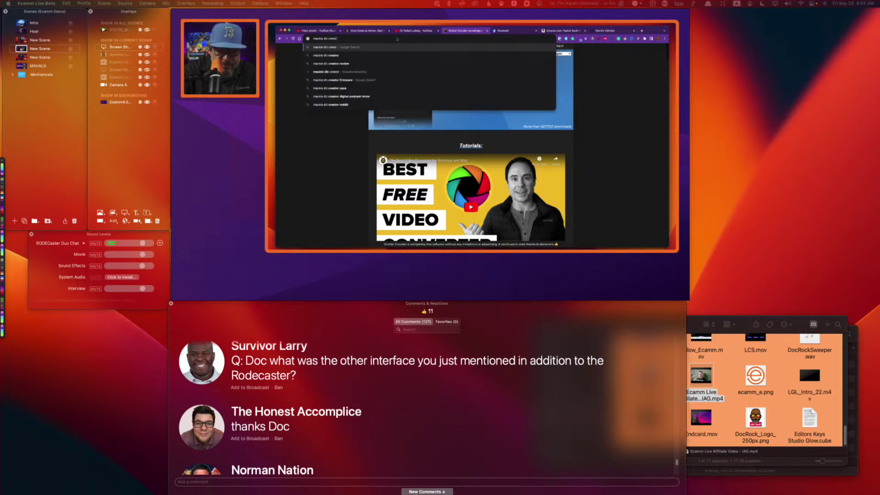
key("Return")
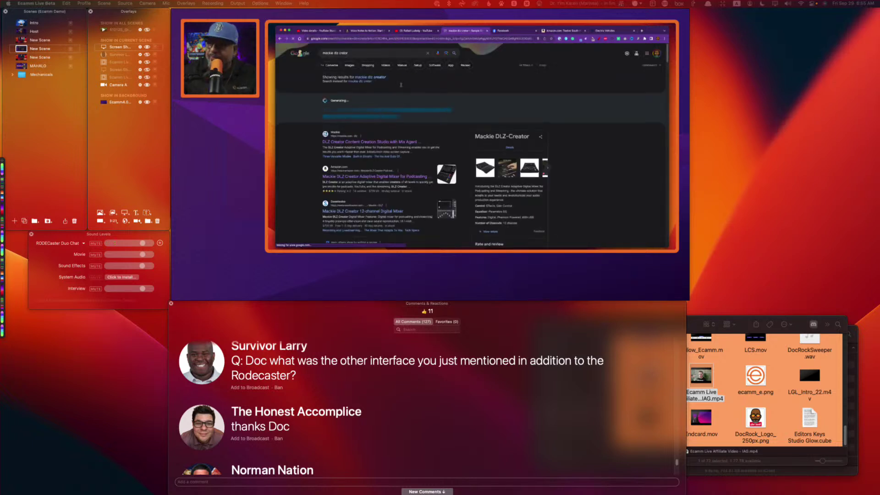
left_click(375, 142)
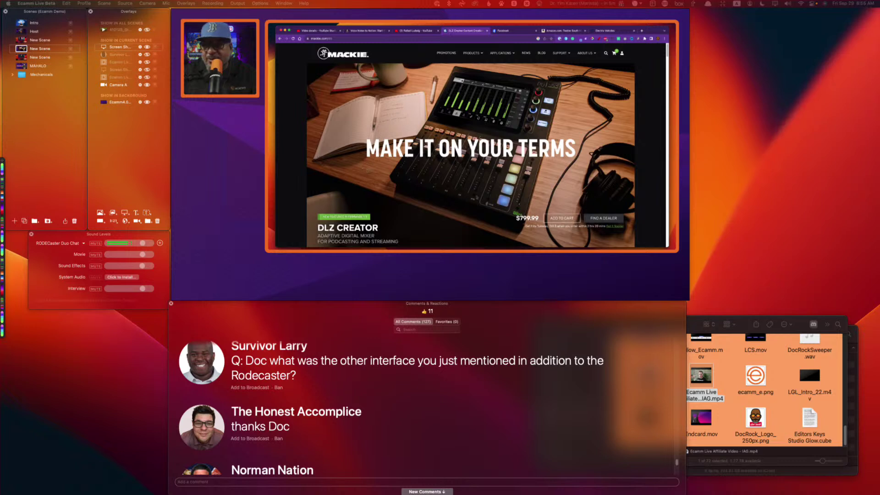
scroll(406, 208, "down", 1)
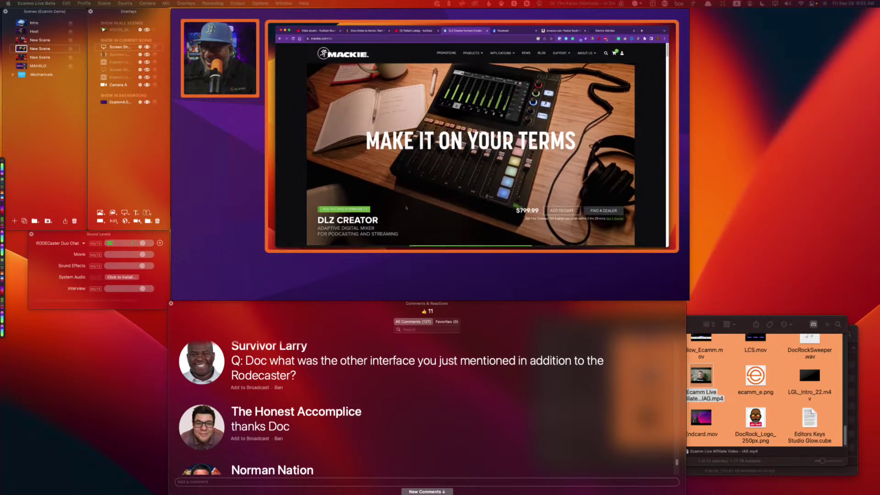
scroll(406, 203, "down", 1)
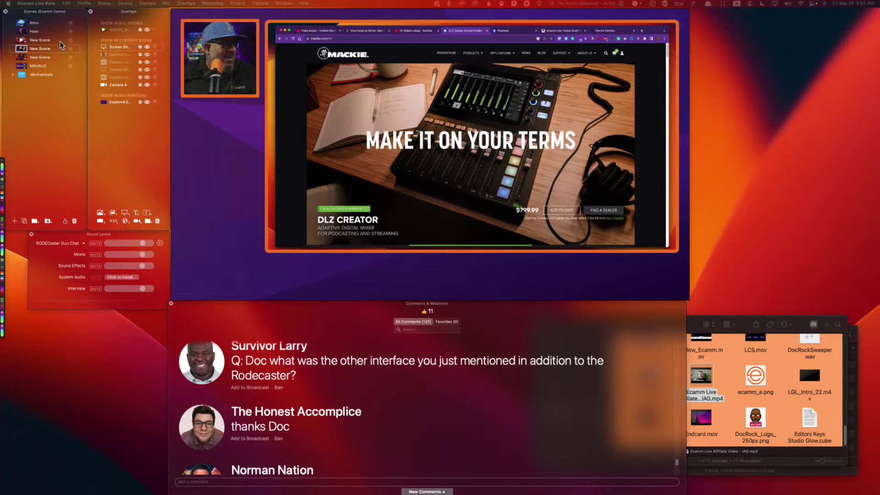
- Switch to the Host scene and show the newest viewer comment, "For Elders*", on the broadcast
key("super+2")
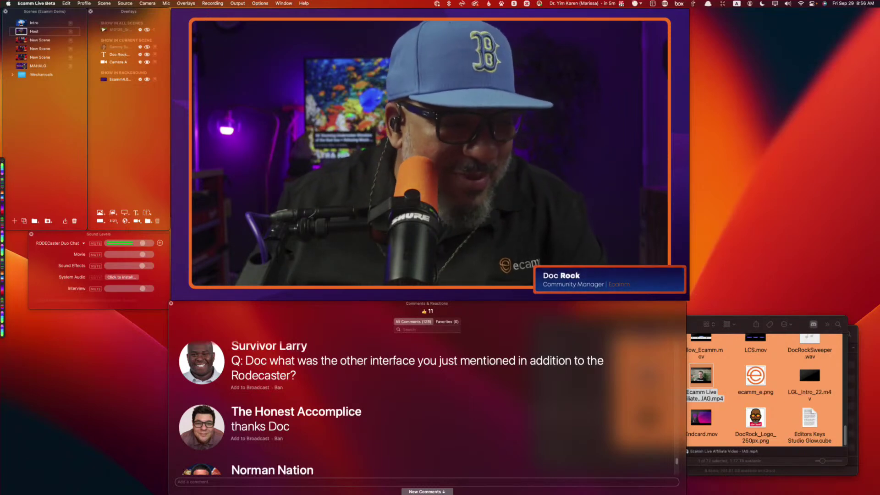
scroll(539, 412, "down", 5)
scroll(539, 412, "down", 3)
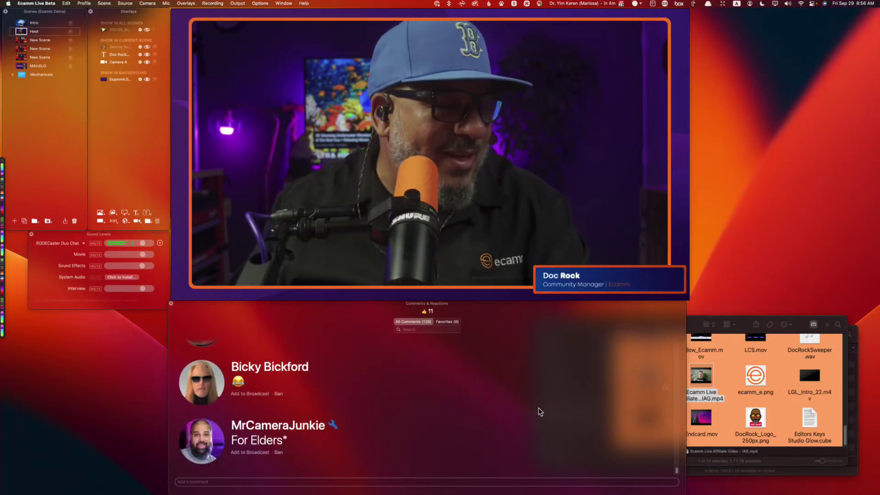
left_click(201, 439)
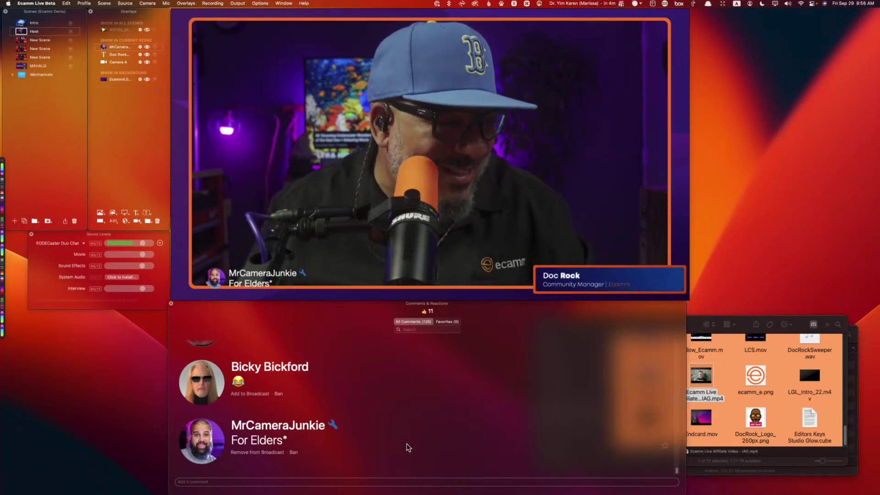
scroll(406, 447, "up", 2)
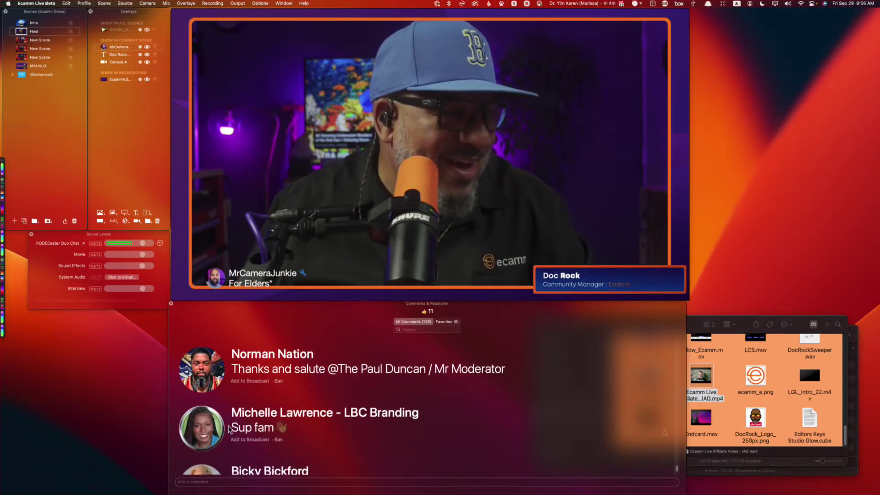
- Return to the scene with the Chrome screen share and show the Sound Levels screen share overlay in its place
left_click(21, 57)
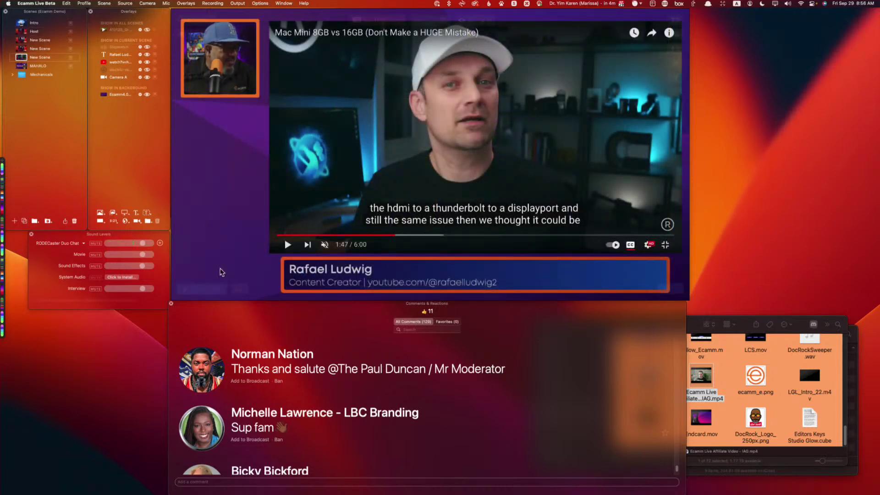
left_click(21, 49)
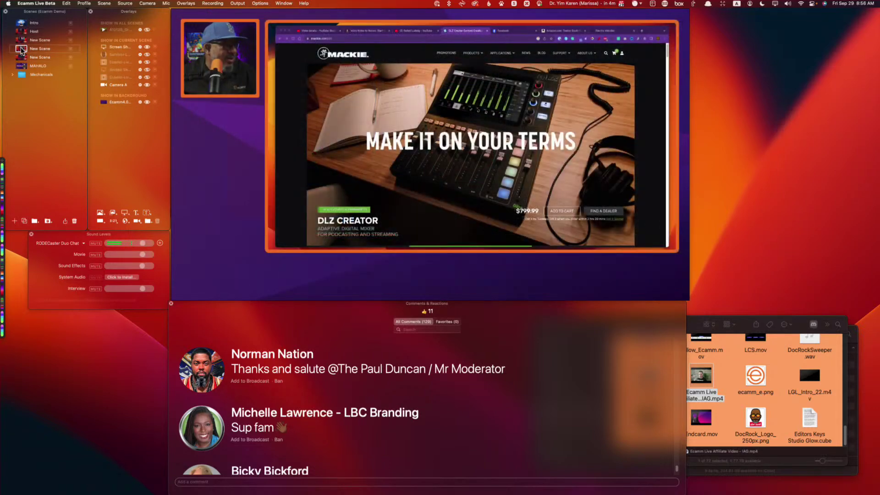
left_click(146, 62)
left_click(146, 61)
left_click(146, 68)
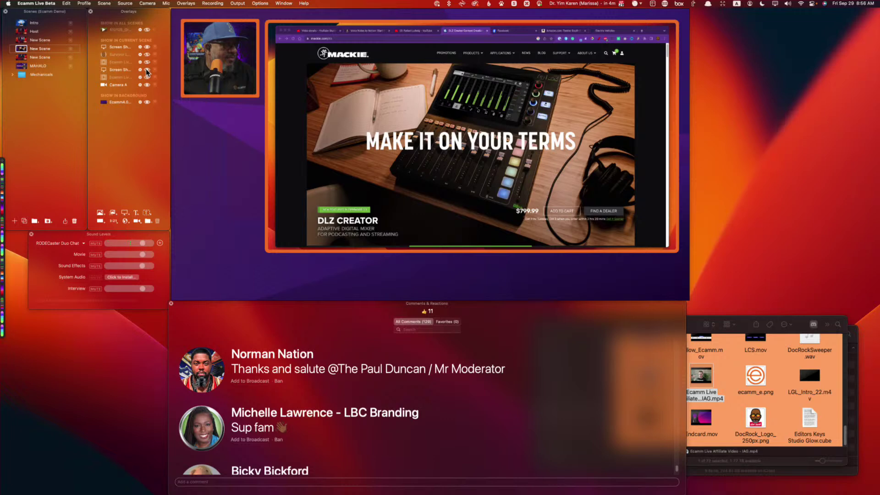
left_click(264, 134)
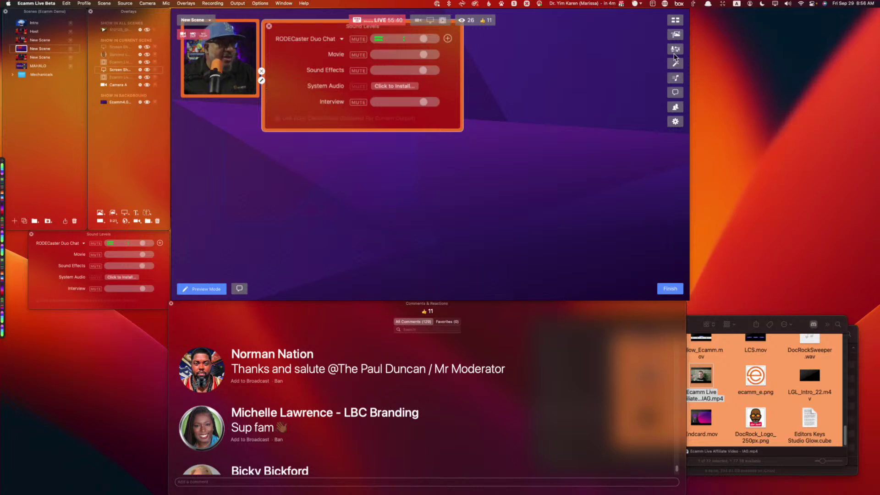
- Open the Sound Effects window, set the screen share overlay to show it, and enlarge the overlay beside the camera
left_click(675, 79)
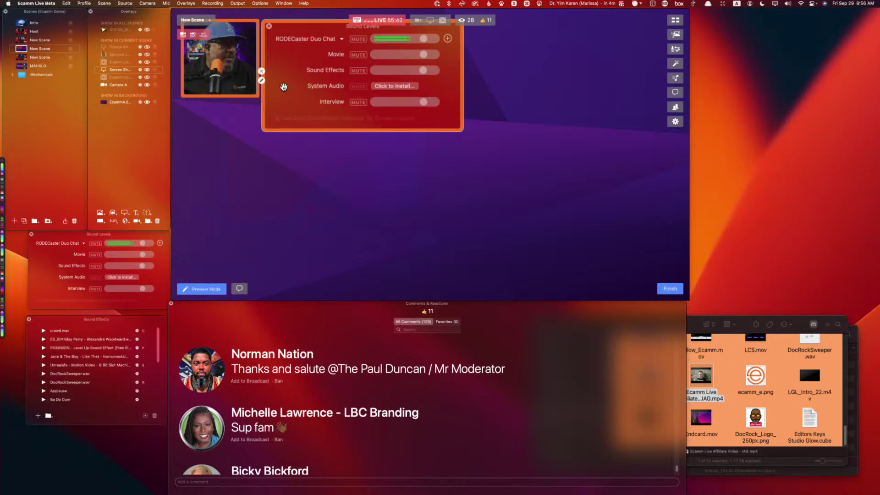
double_click(263, 82)
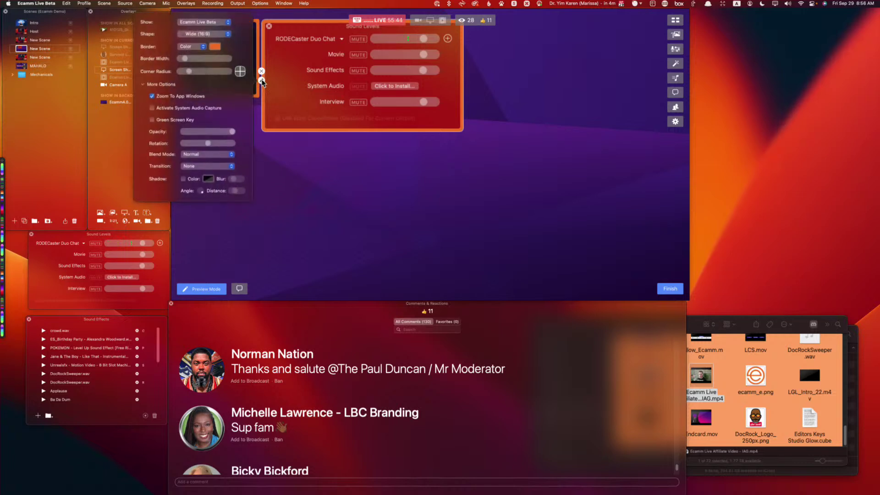
left_click(214, 23)
mouse_move(215, 25)
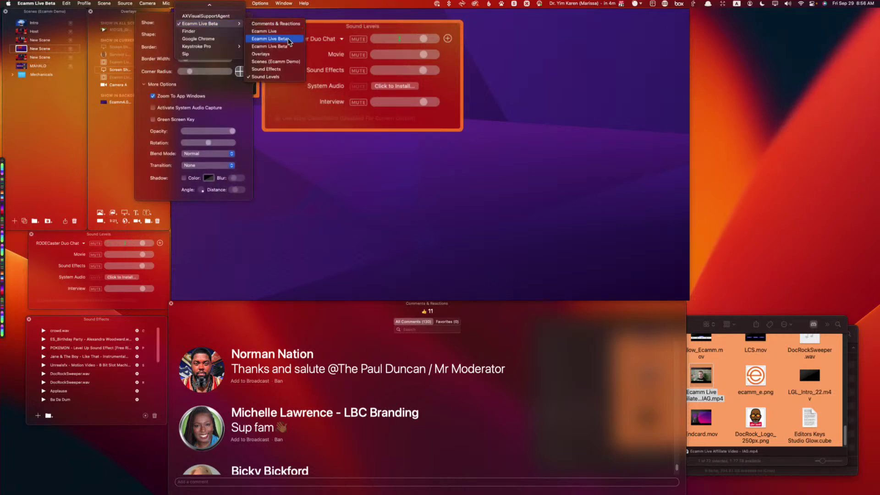
left_click(266, 68)
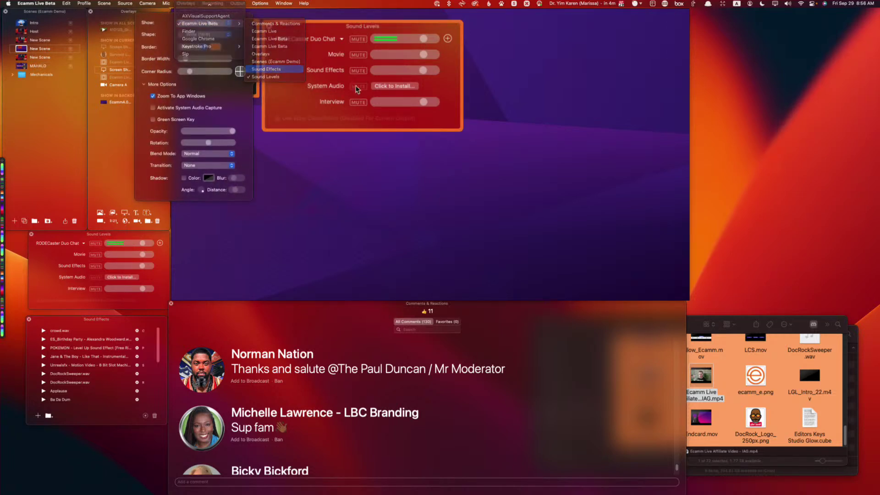
left_click_drag(459, 128, 624, 220)
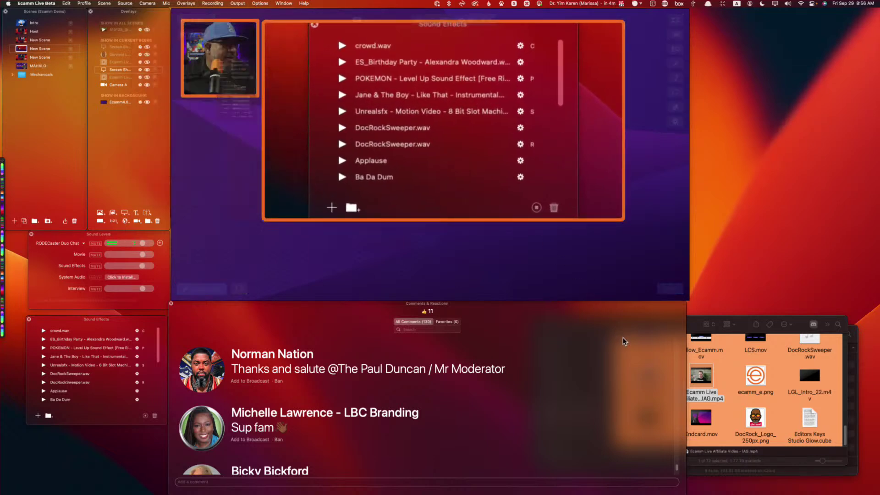
- Play the crowd.wav, ES_Birthday Party, POKEMON Level Up and Jane & The Boy sound effects one after another
left_click(344, 45)
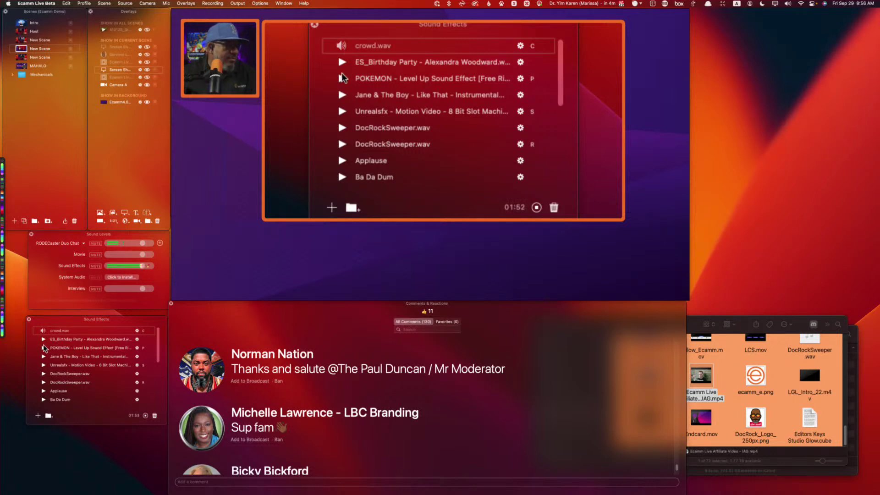
left_click(342, 62)
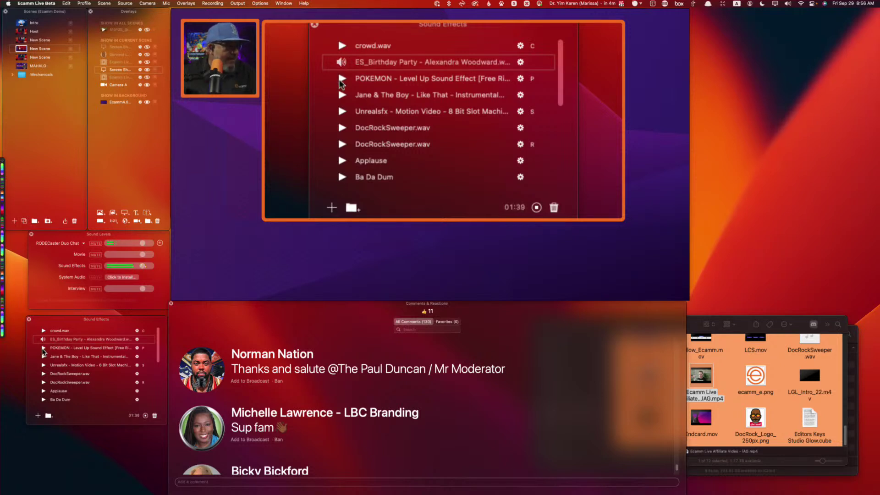
left_click(342, 79)
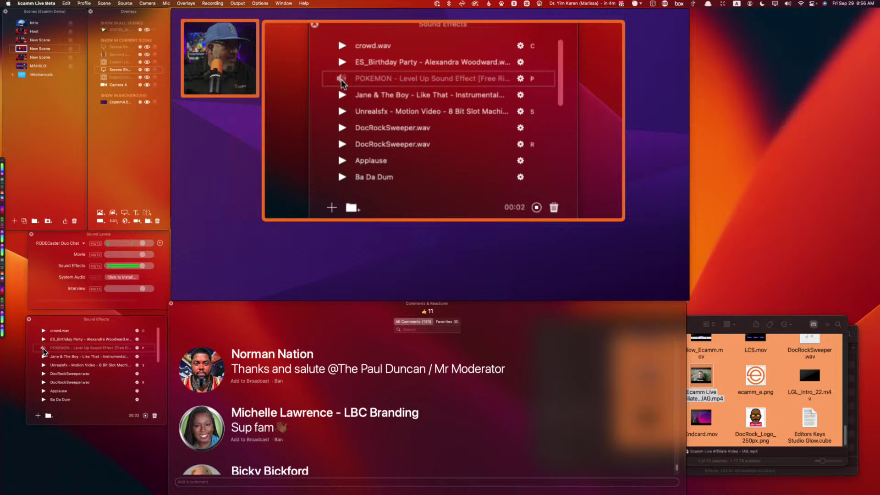
left_click(343, 94)
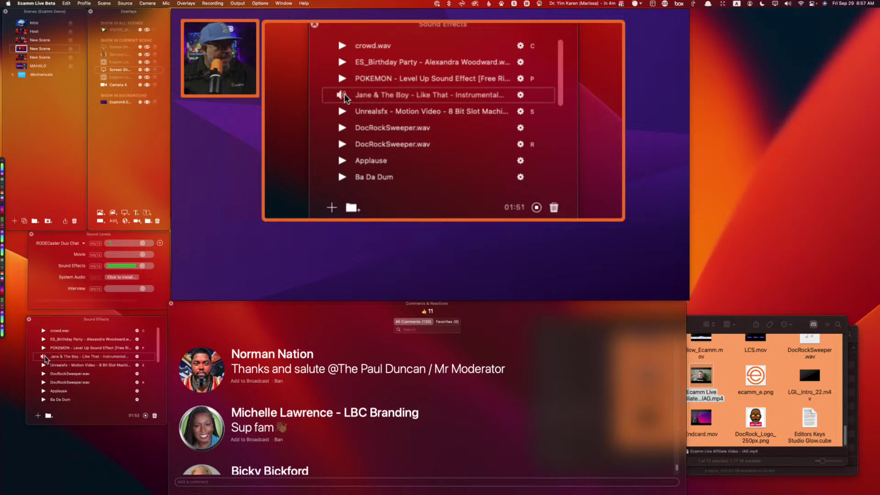
left_click(344, 95)
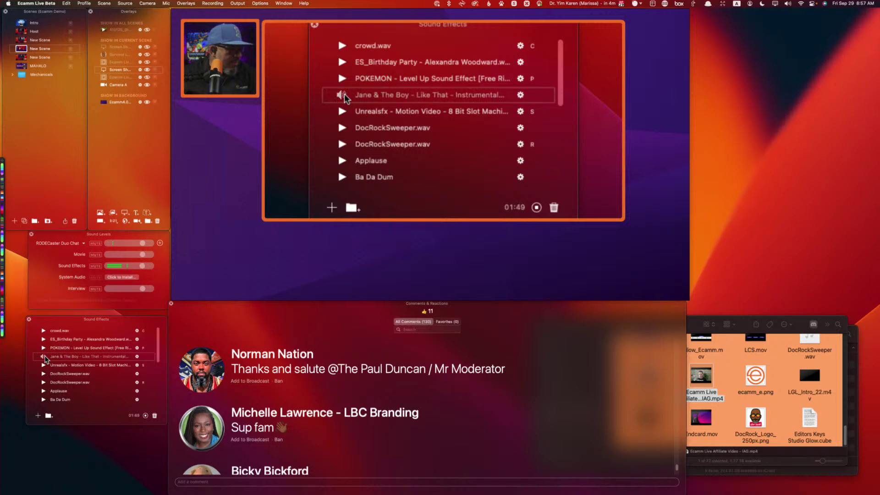
- Adjust the individual volume of the Jane & The Boy sound effect, replay it, readjust its volume during playback, and stop it
left_click(137, 357)
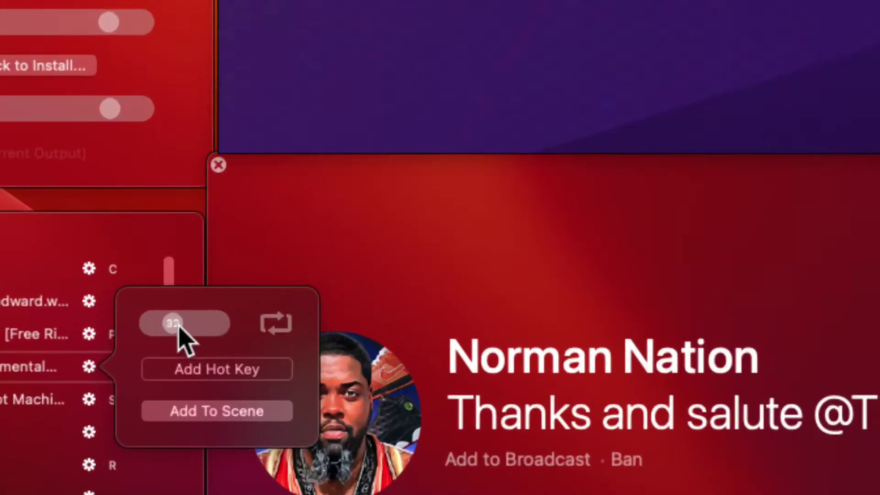
mouse_move(178, 326)
left_mouse_down()
mouse_move(220, 325)
mouse_move(174, 332)
left_mouse_up()
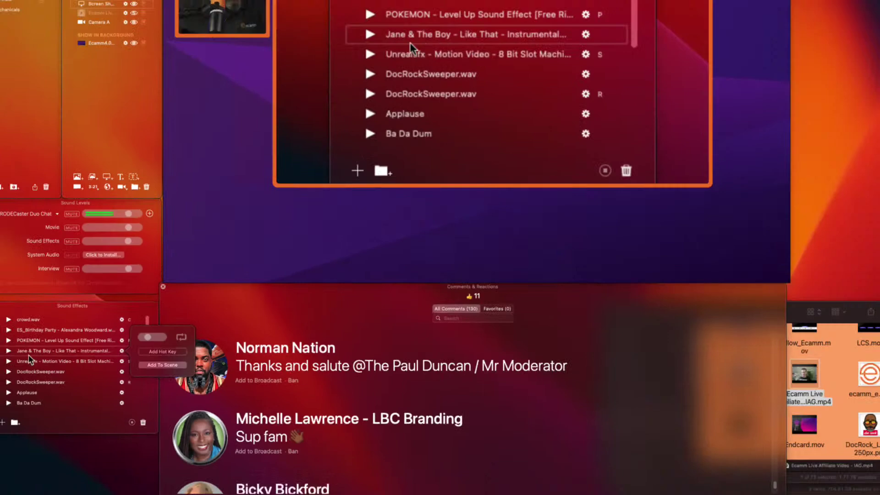
left_click(9, 351)
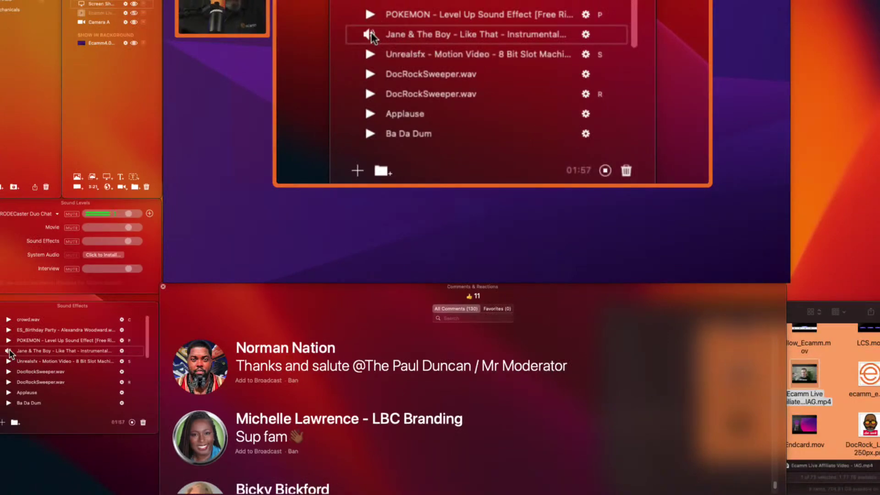
left_click(122, 352)
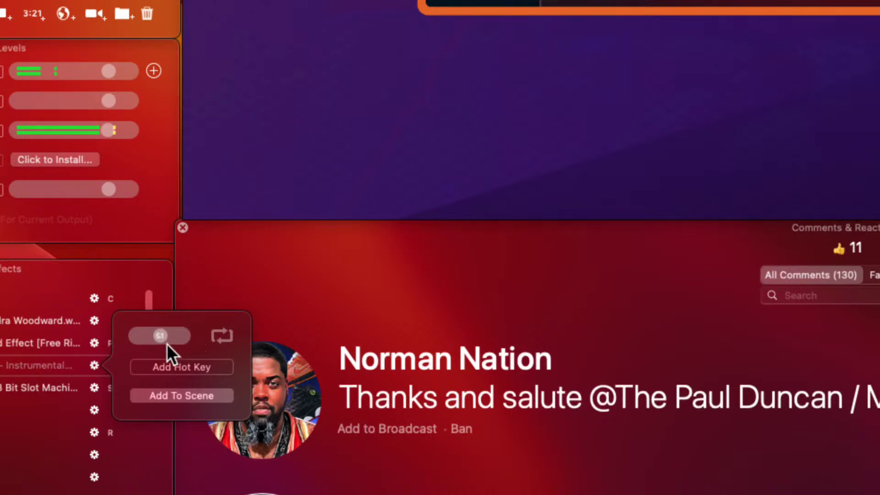
left_click_drag(151, 348, 190, 342)
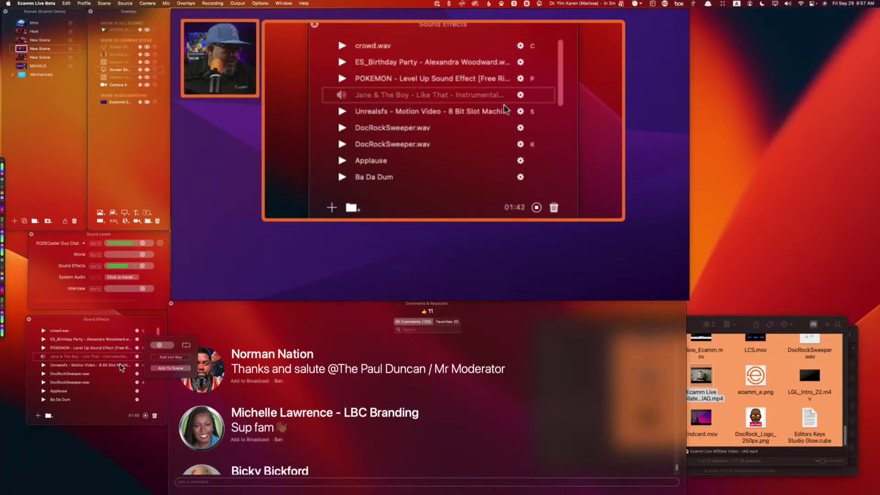
left_click(341, 95)
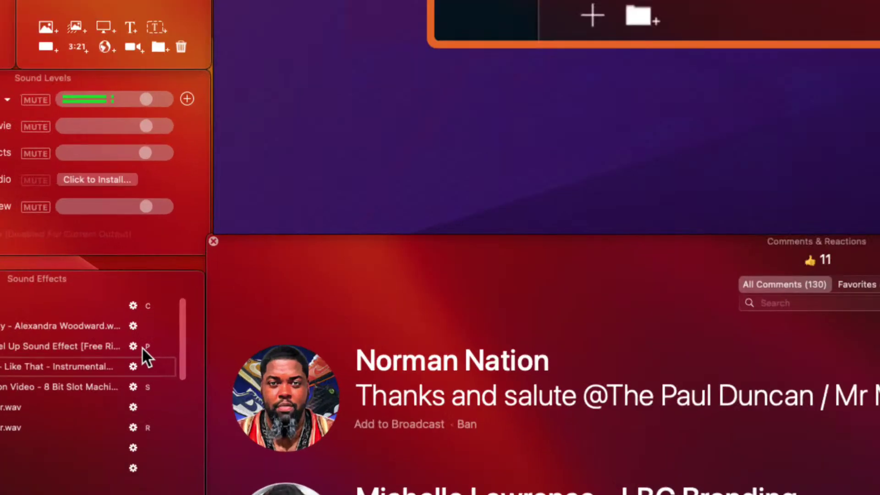
- Play the POKEMON, Unrealsfx and DocRockSweeper.wav sound effects that have hot keys assigned, followed by Ecamm Fam Jam Master.mp3
left_click(142, 348)
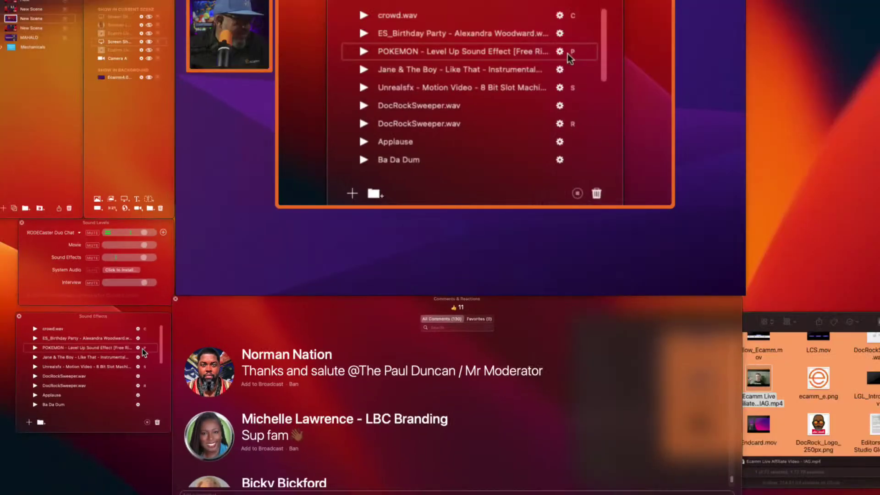
key("s")
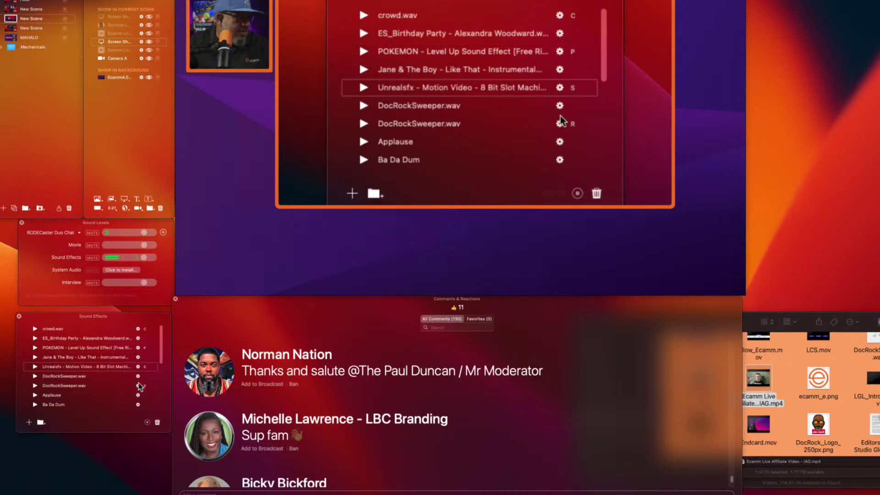
key("r")
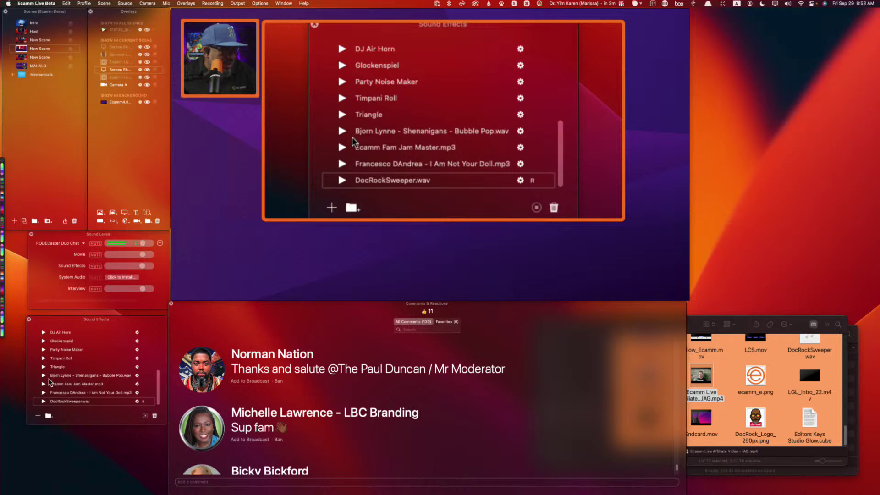
left_click(43, 384)
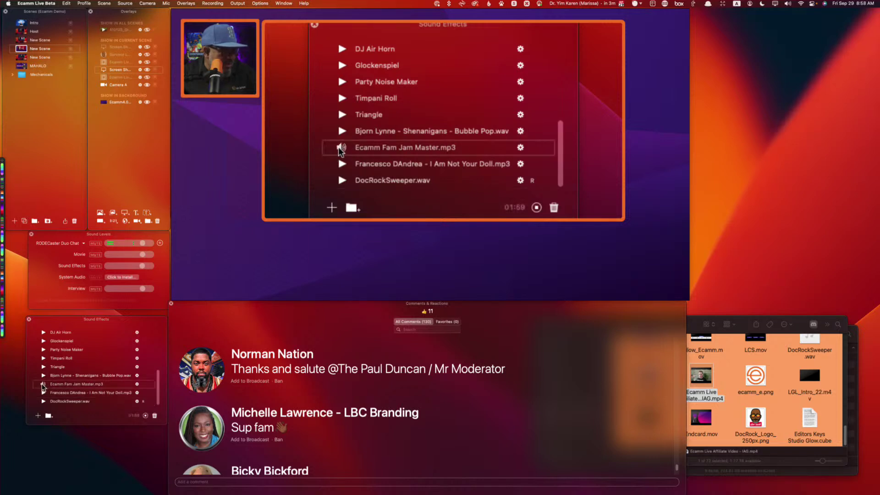
- Stop the Ecamm Fam Jam Master.mp3 sound effect and switch the show to the Host scene
left_click(146, 416)
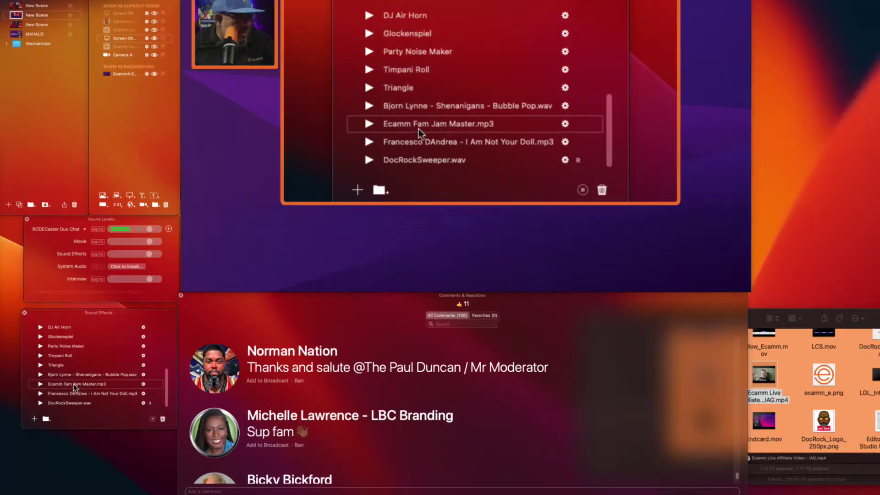
scroll(89, 373, "up", 5)
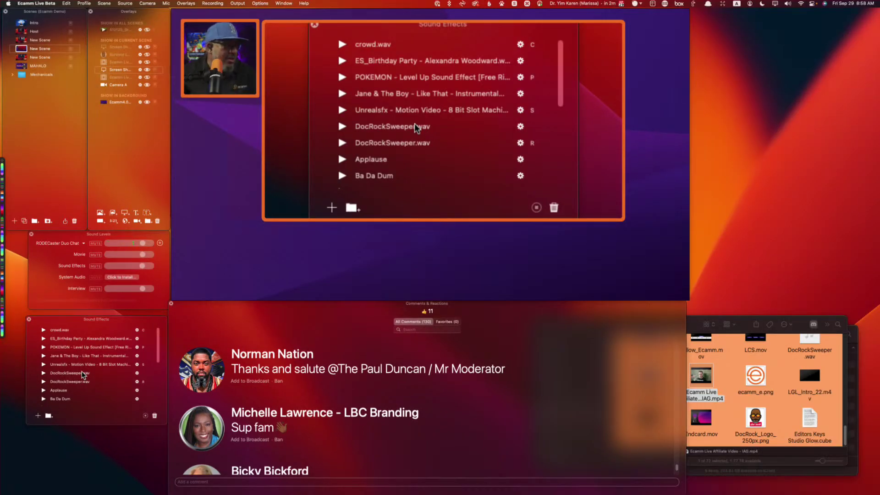
left_click(21, 33)
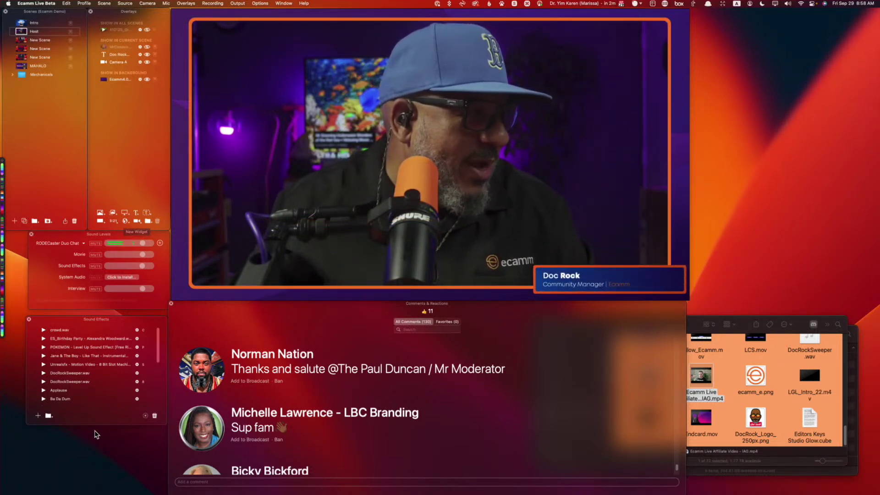
- Close the Desktop Finder window and select the 410125_Green Screen crowd video in the Ecamm Assets folder
left_click(838, 477)
key("super+n")
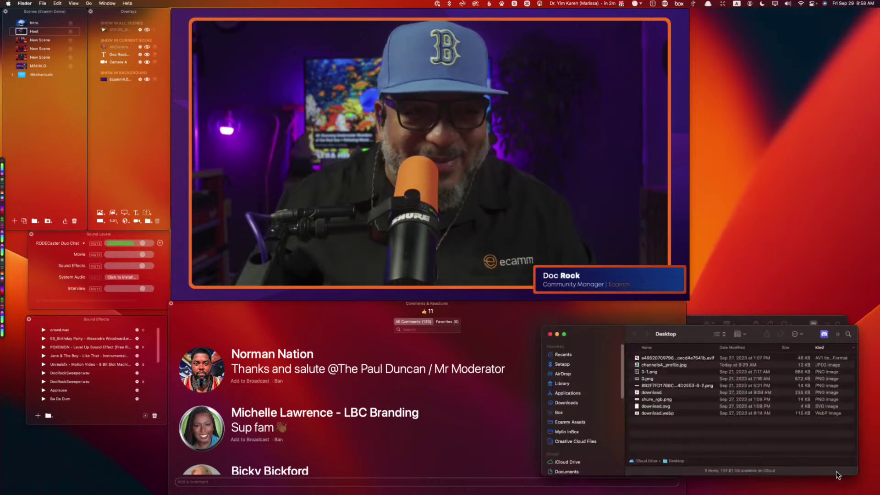
key("super+w")
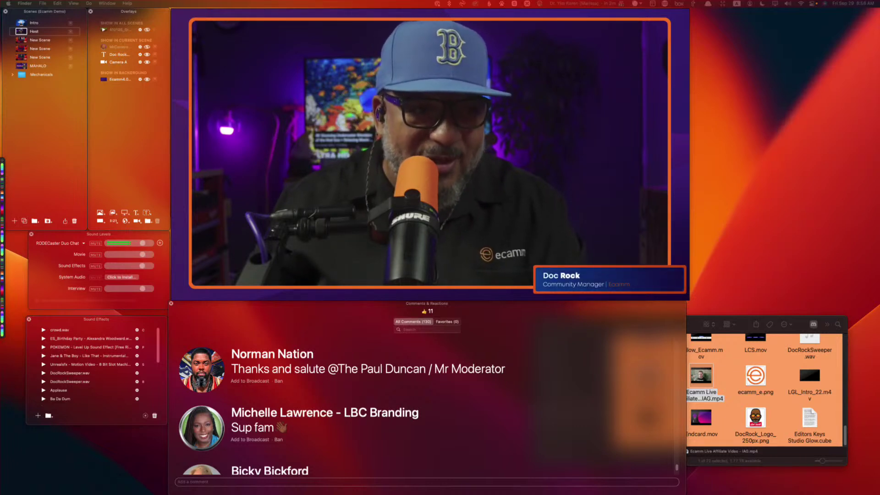
left_click(775, 398)
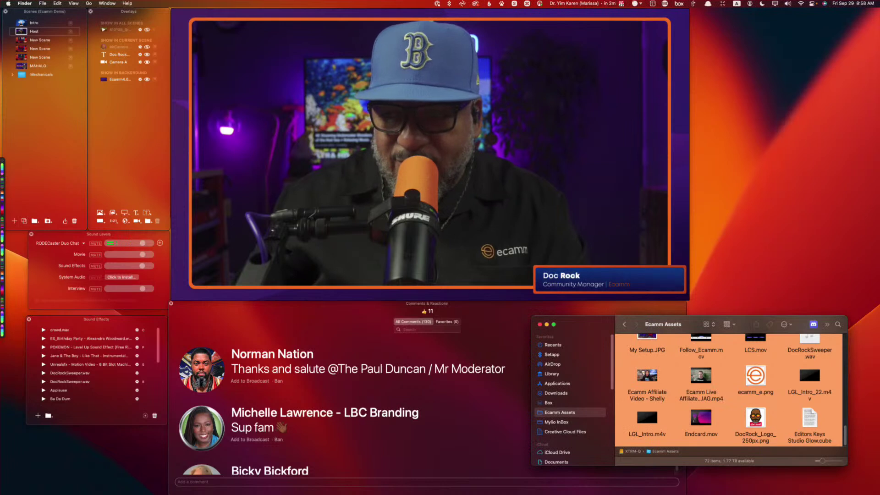
left_click_drag(779, 403, 730, 397)
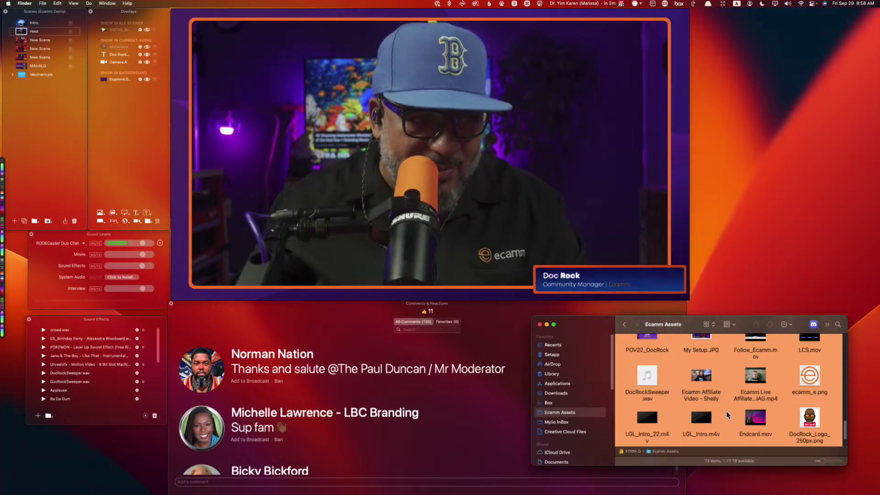
scroll(727, 410, "down", 2)
scroll(727, 409, "up", 15)
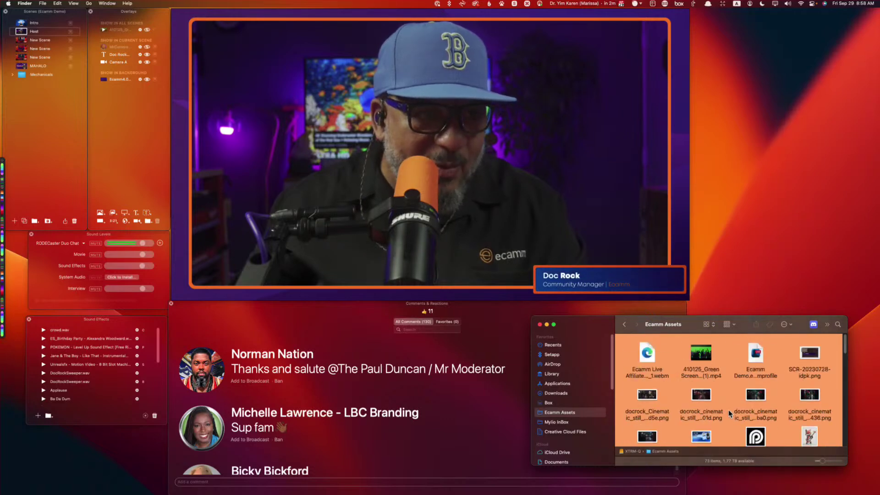
left_click(711, 353)
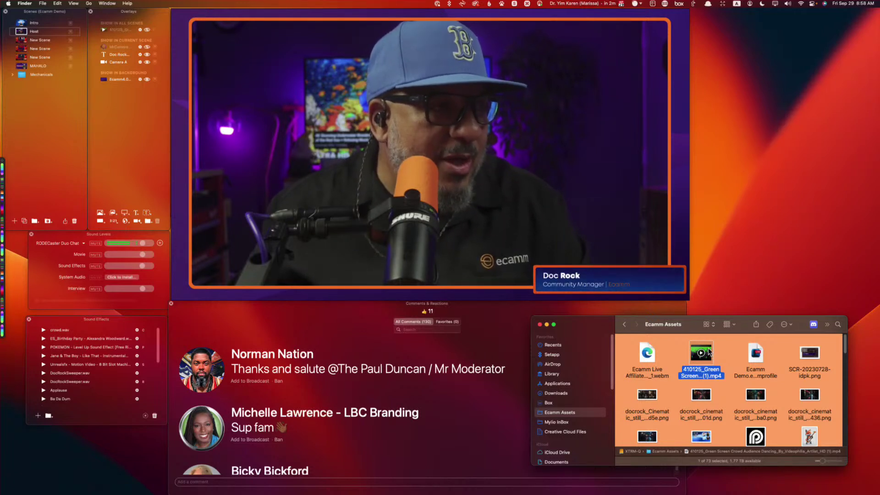
- Add the green screen crowd video to the Host scene's current overlays as an animated overlay
left_click_drag(476, 200, 136, 49)
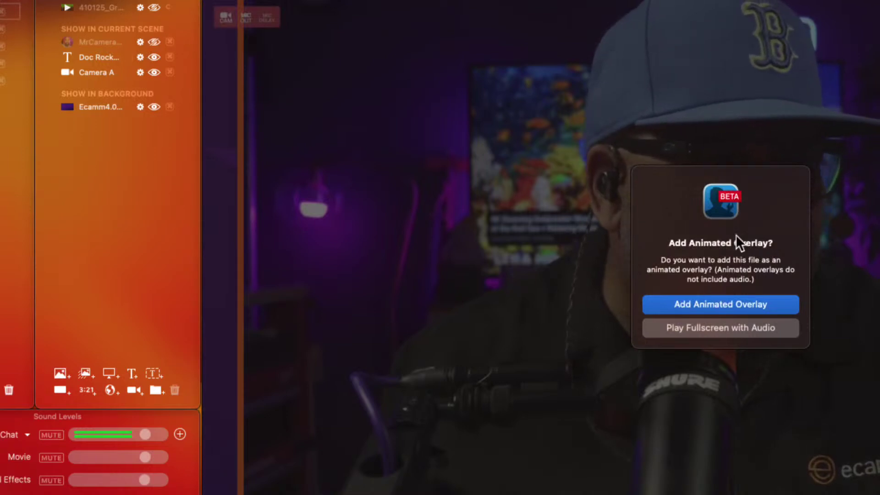
left_click_drag(671, 221, 791, 282)
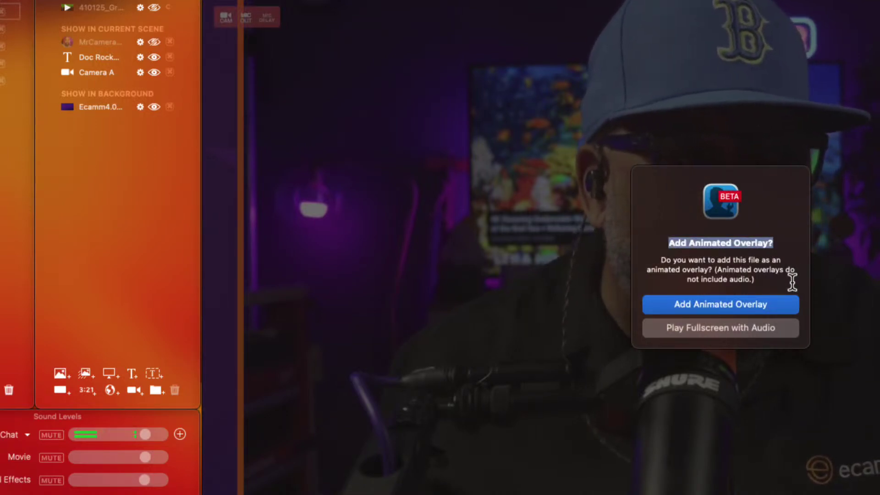
left_click(723, 306)
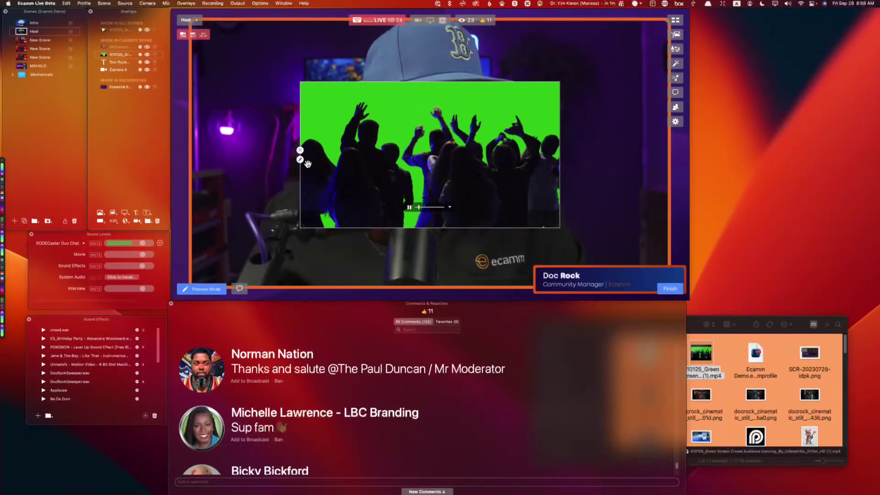
- Set the crowd overlay to loop when finished and to start from its last location when the scene starts
left_click(450, 207)
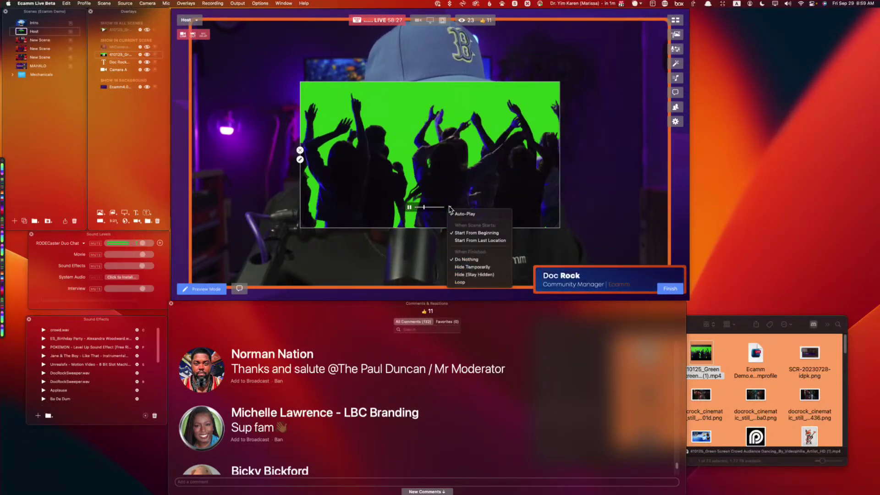
left_click(472, 281)
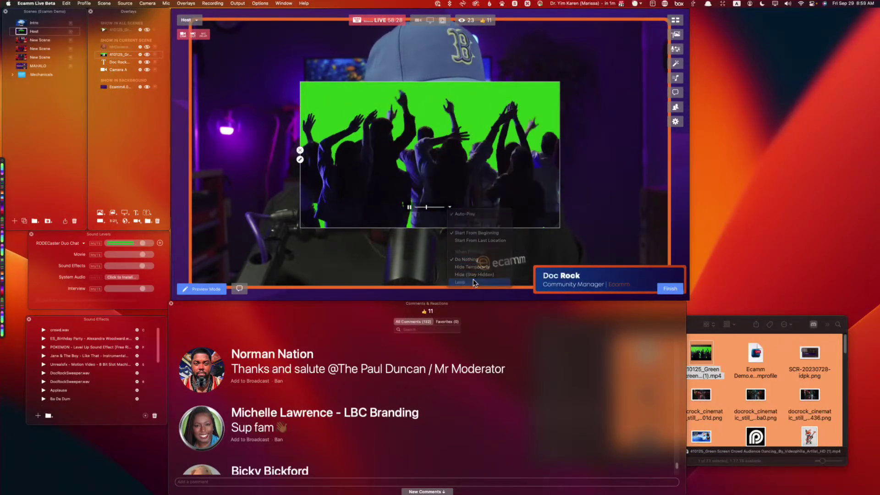
left_click(450, 207)
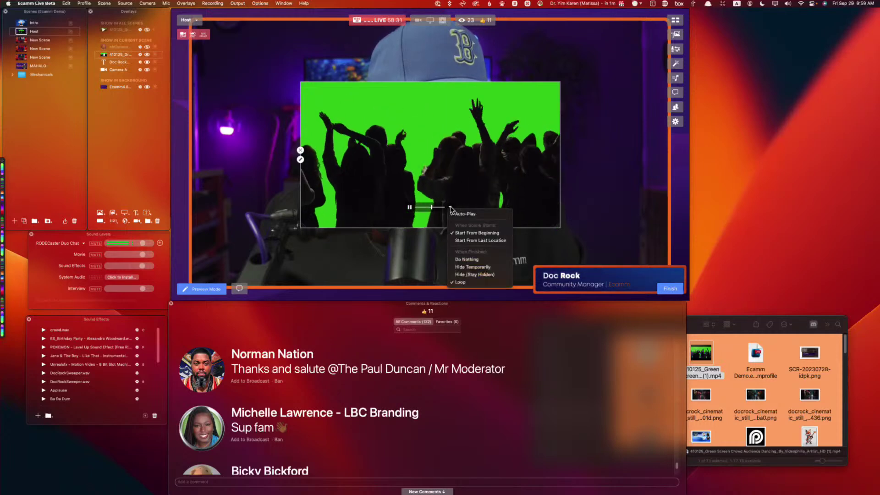
left_click(480, 240)
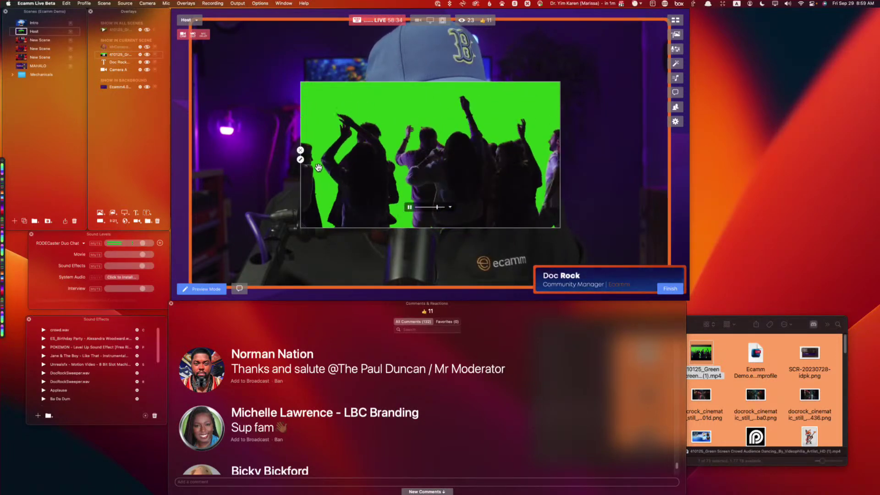
- Set the crowd overlay's blend mode to Green Screen and slightly lower its fade level
left_click(300, 160)
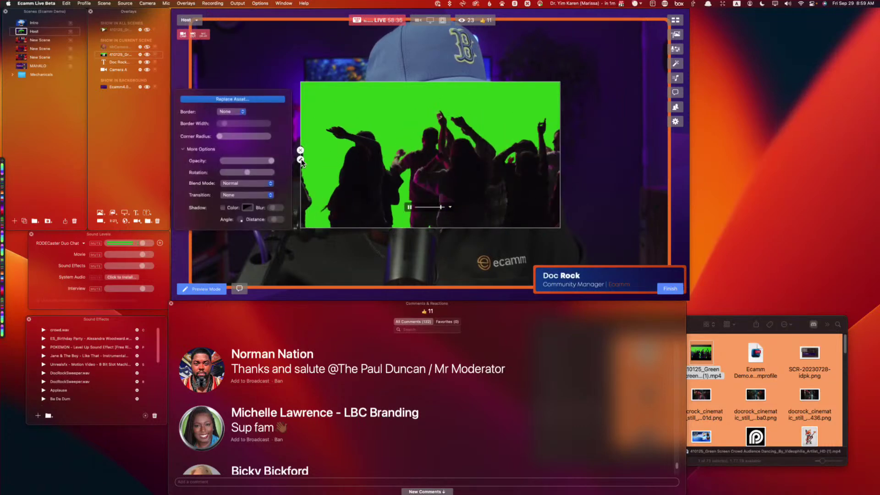
left_click(257, 184)
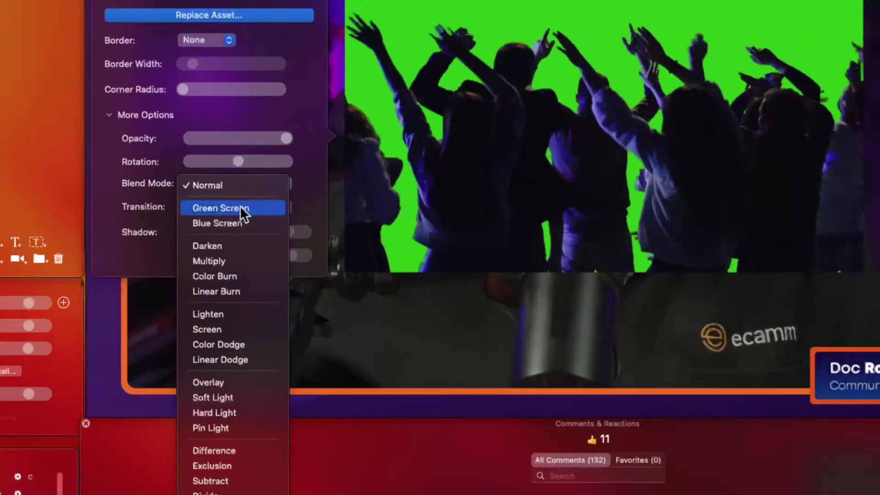
left_click(248, 199)
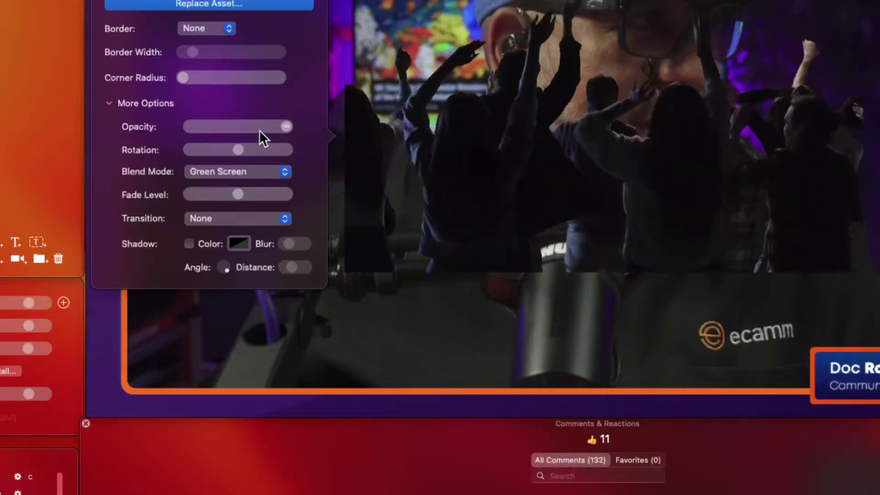
left_click_drag(285, 127, 307, 130)
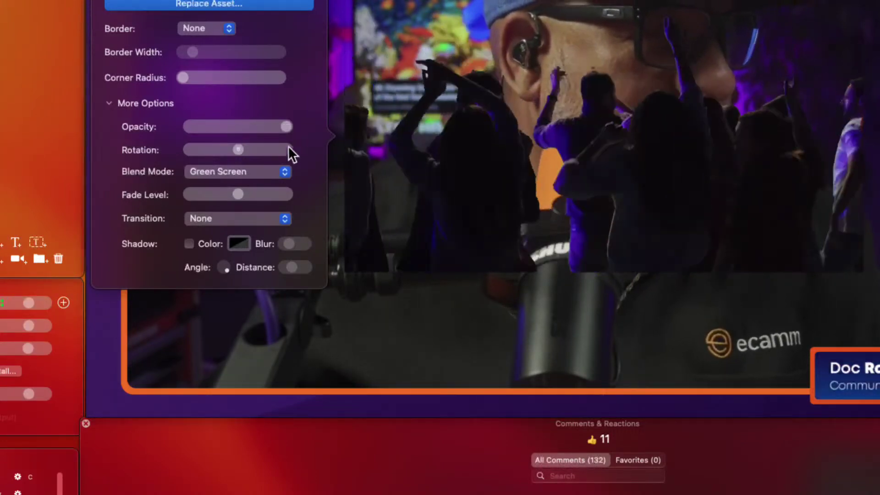
mouse_move(405, 190)
mouse_move(237, 193)
left_mouse_down()
mouse_move(228, 186)
mouse_move(196, 191)
mouse_move(240, 190)
mouse_move(229, 193)
left_mouse_up()
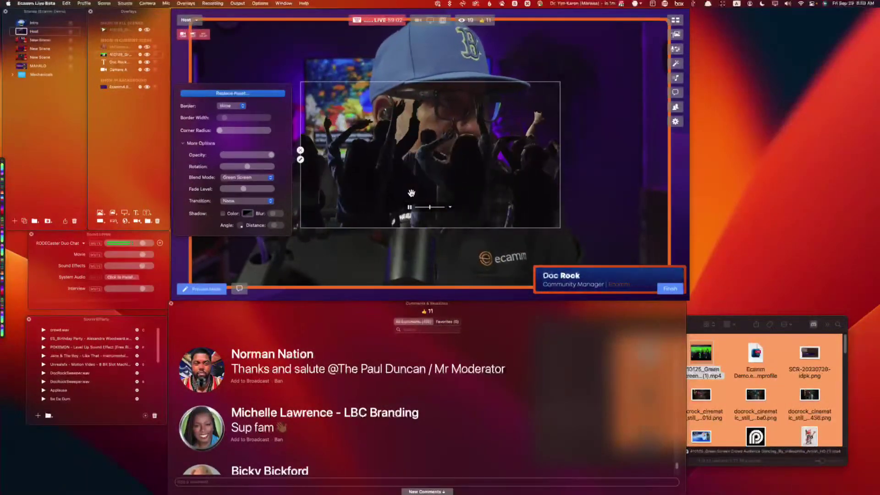
- Enlarge the crowd overlay to the full frame width and lower it so the dancers stand in front of the host
left_click(411, 182)
left_click_drag(411, 182, 259, 255)
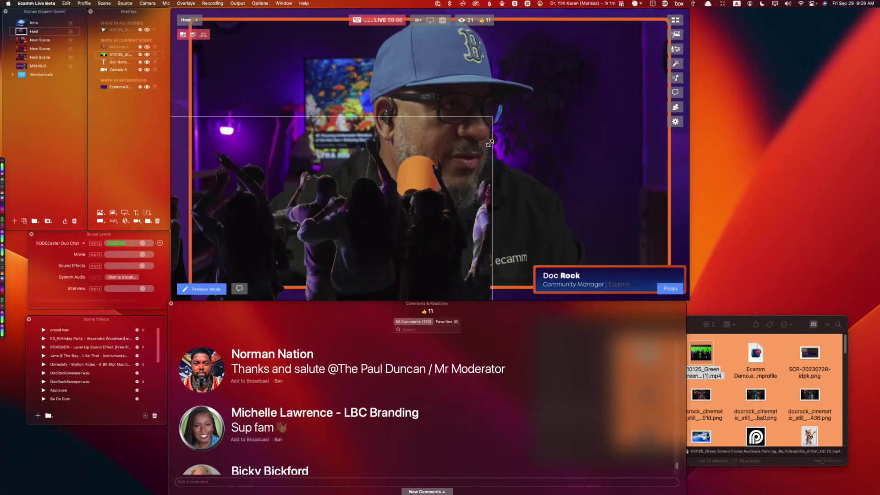
left_click_drag(426, 157, 685, 92)
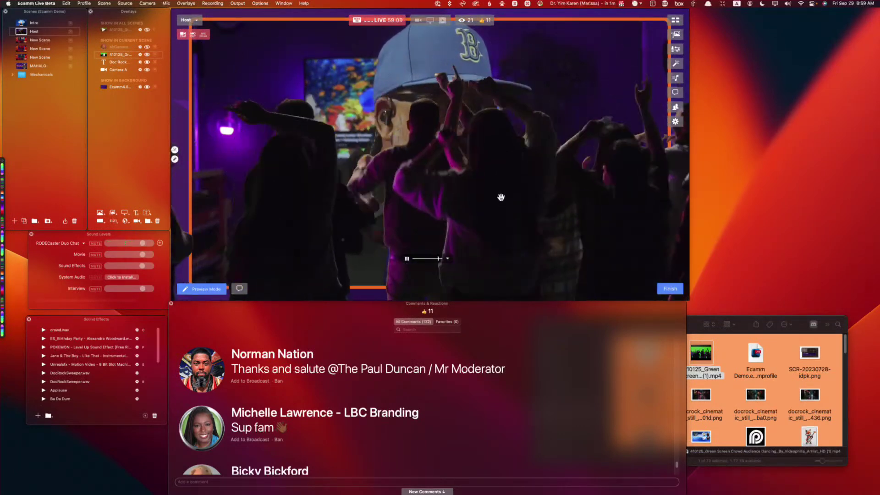
left_click_drag(501, 197, 502, 299)
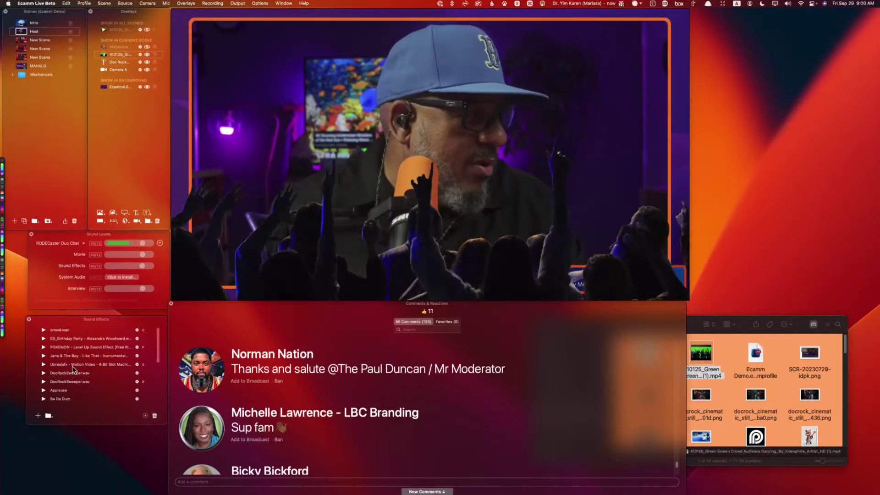
- Play the Jane & The Boy, ES_Birthday Party and again Jane & The Boy sound effects behind the dancing crowd
left_click(43, 356)
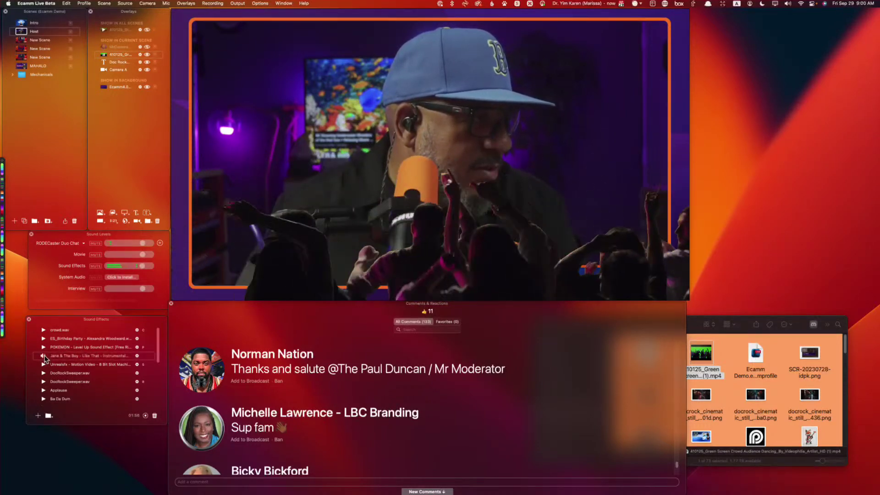
left_click(44, 338)
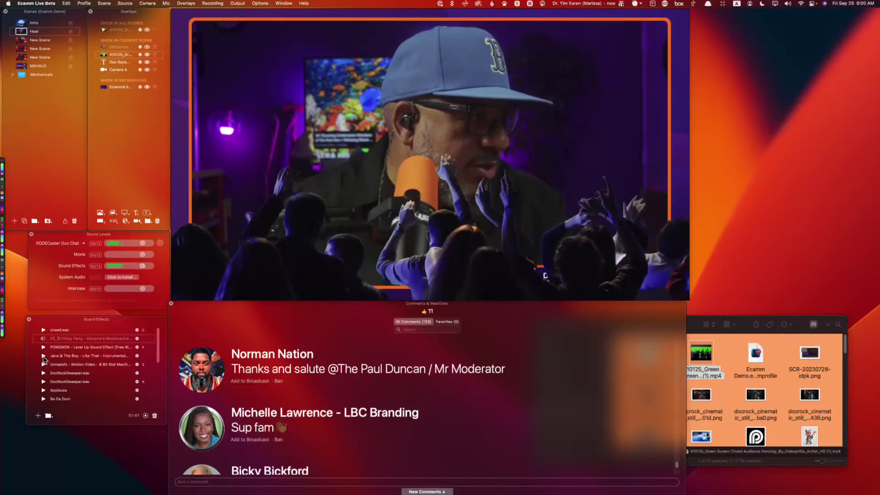
left_click(44, 356)
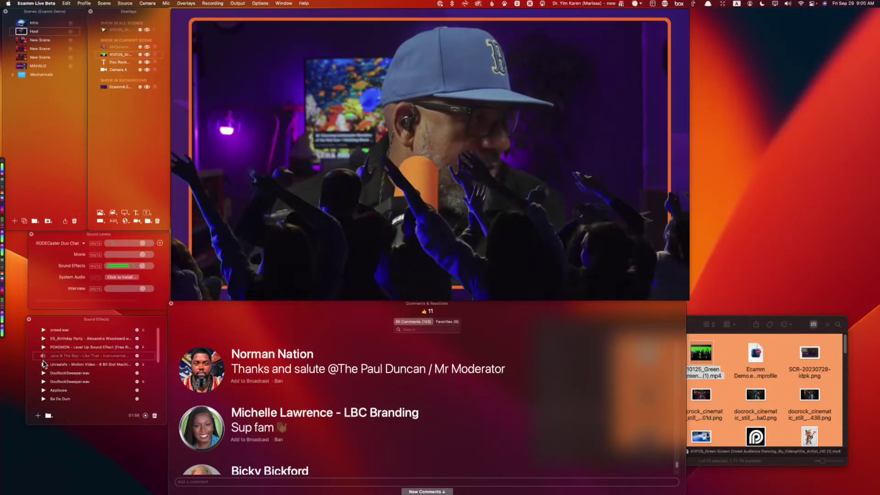
- Stop the Jane & The Boy sound effect and open its hot key entry without assigning a key
left_click(137, 355)
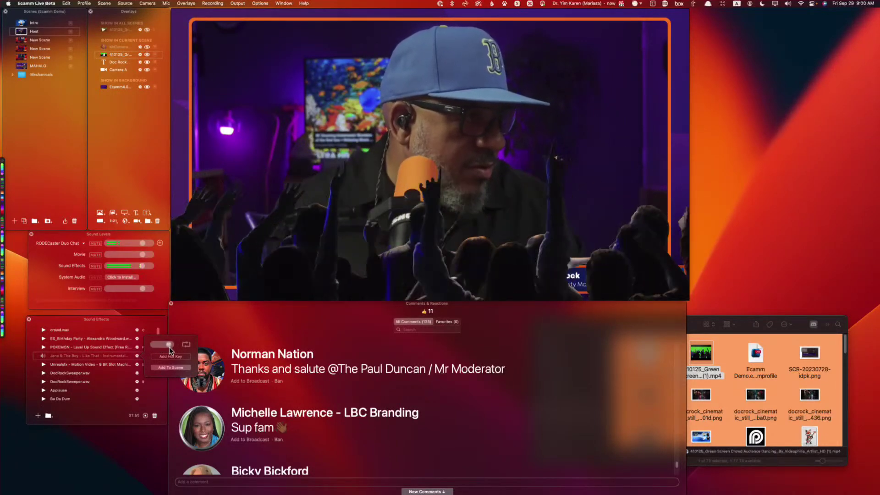
left_click(44, 356)
left_click(143, 356)
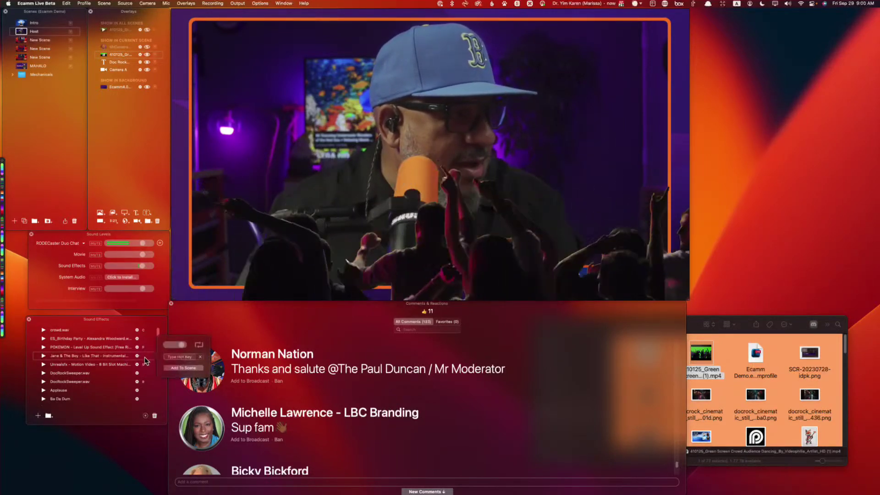
left_click(186, 356)
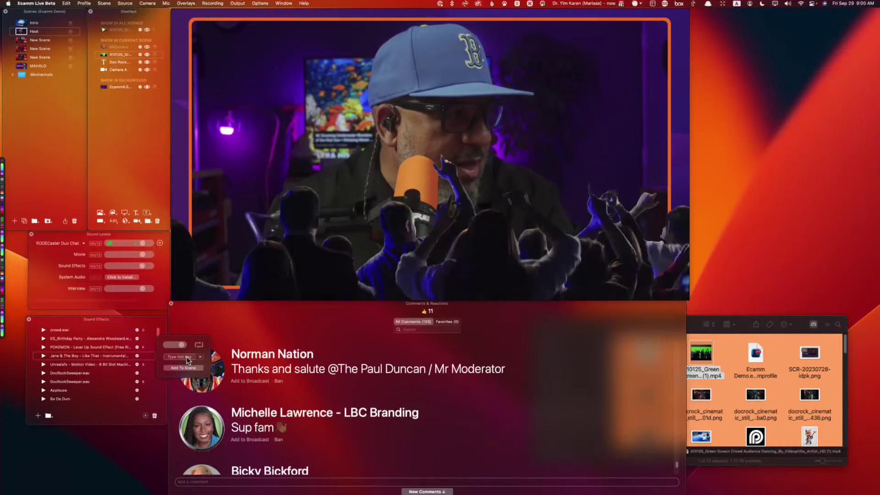
left_click(42, 330)
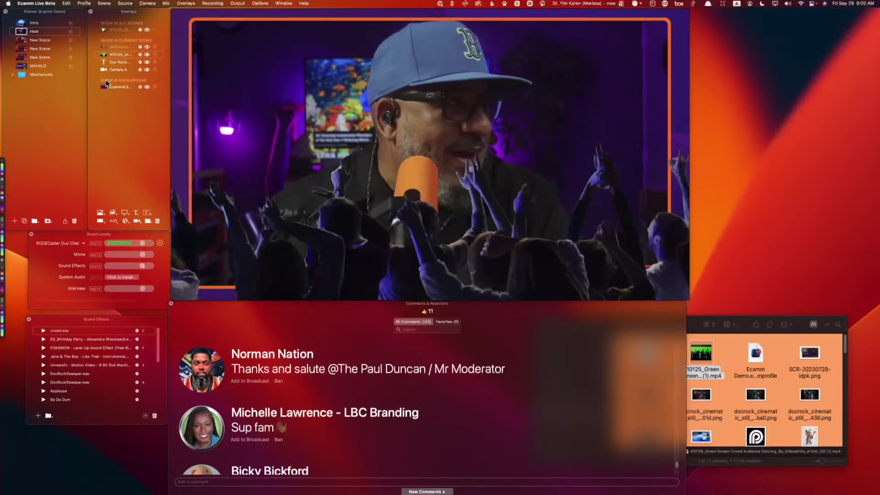
- Assign the hot key C to the crowd overlay and trigger it from hidden together with the crowd.wav sound effect
left_click(159, 55)
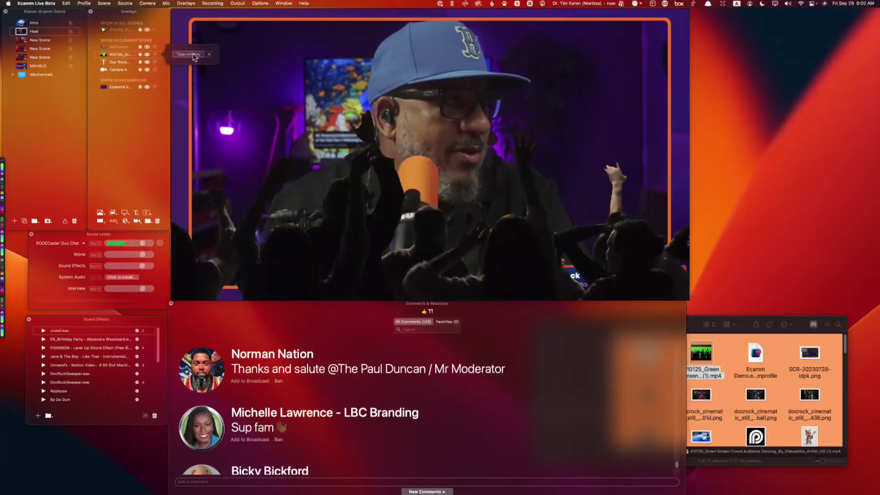
left_click(158, 64)
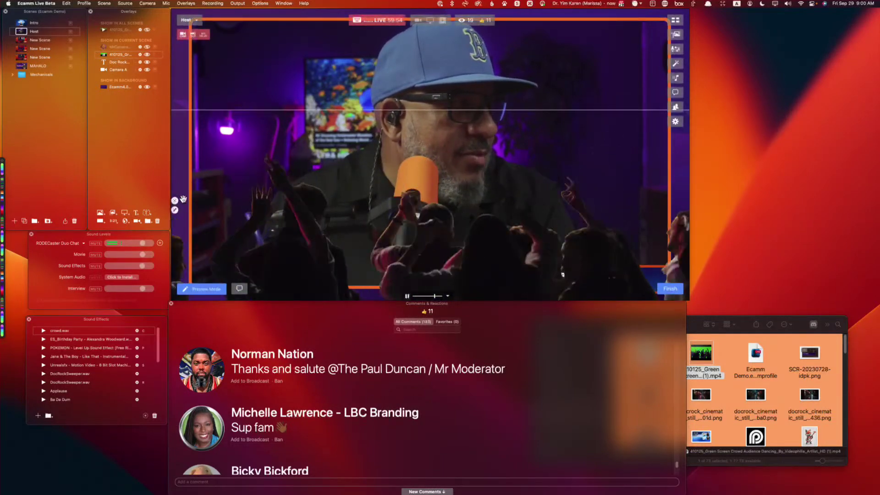
left_click(175, 201)
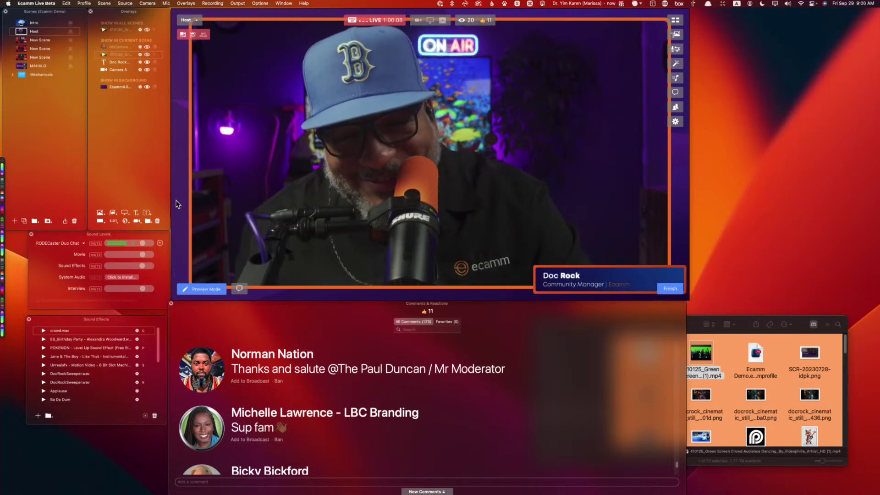
key("c")
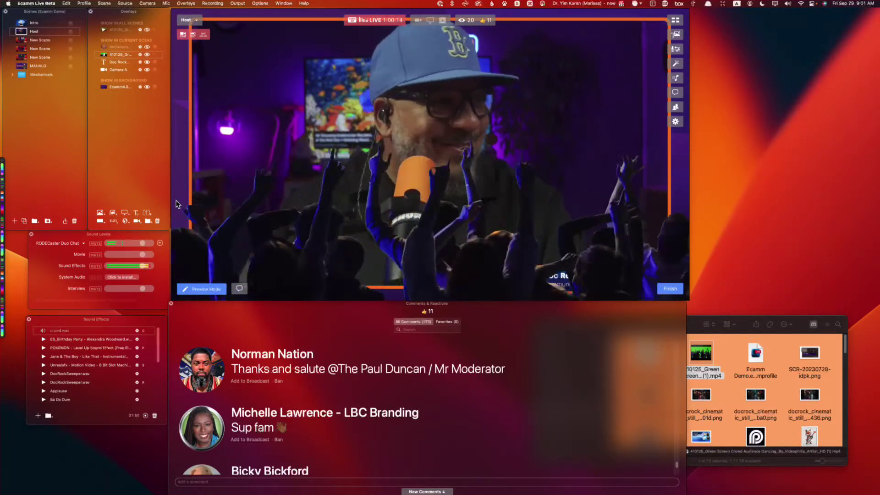
- Trigger the hot key C to hide the crowd overlay and stop the crowd.wav sound effect
key("c")
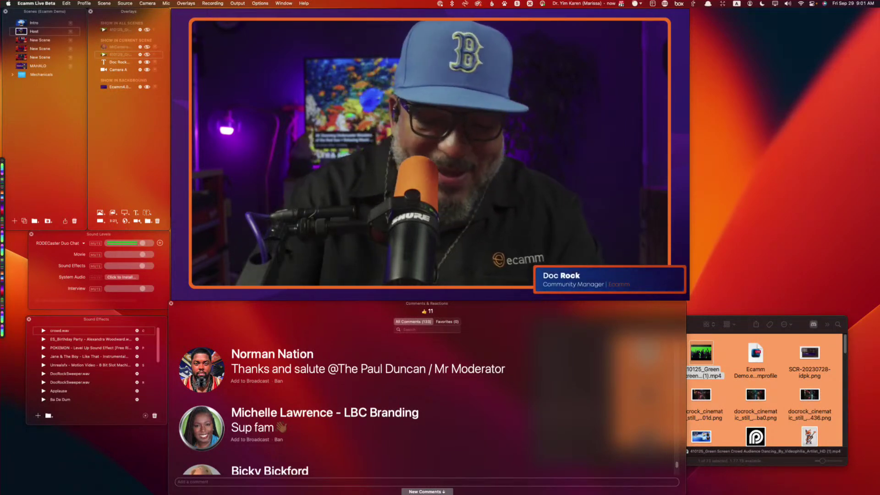
key("super+space")
type("S")
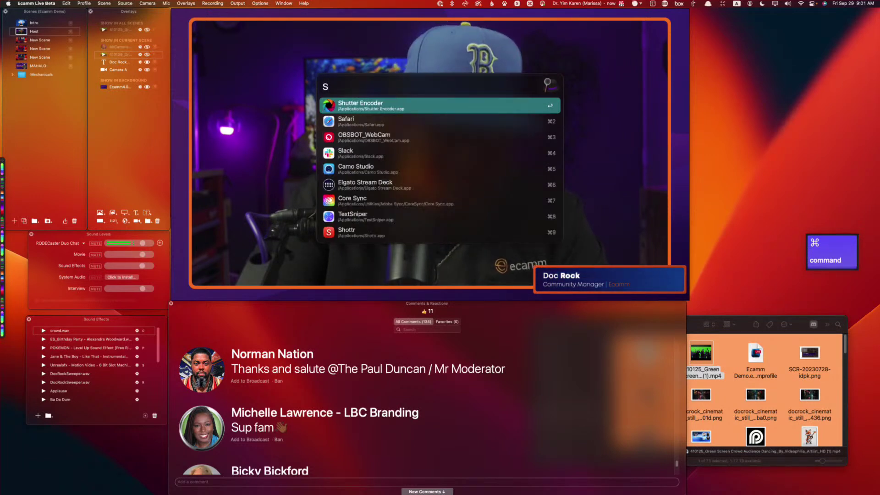
key("BackSpace")
key("Escape")
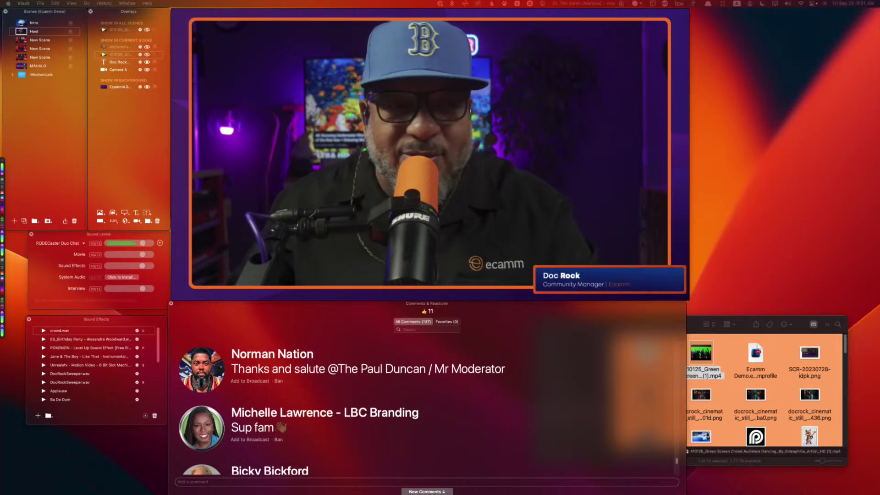
- Add ecamm-logo-drop.mov from the Ecamm Assets folder to the Host scene as an animated overlay
left_click_drag(701, 436, 737, 360)
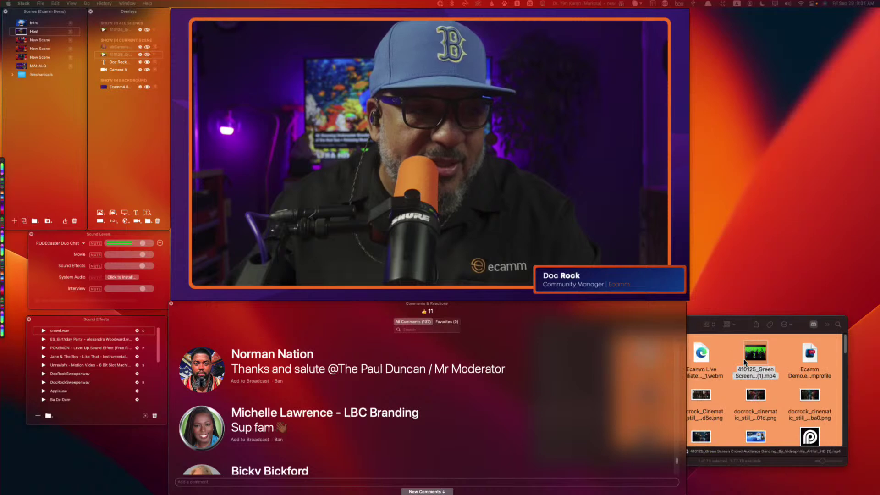
left_click(792, 364)
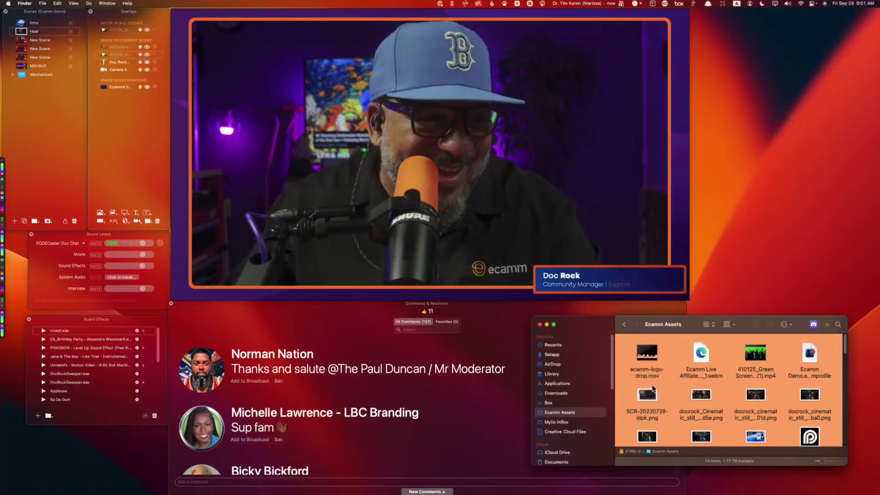
left_click_drag(647, 353, 140, 55)
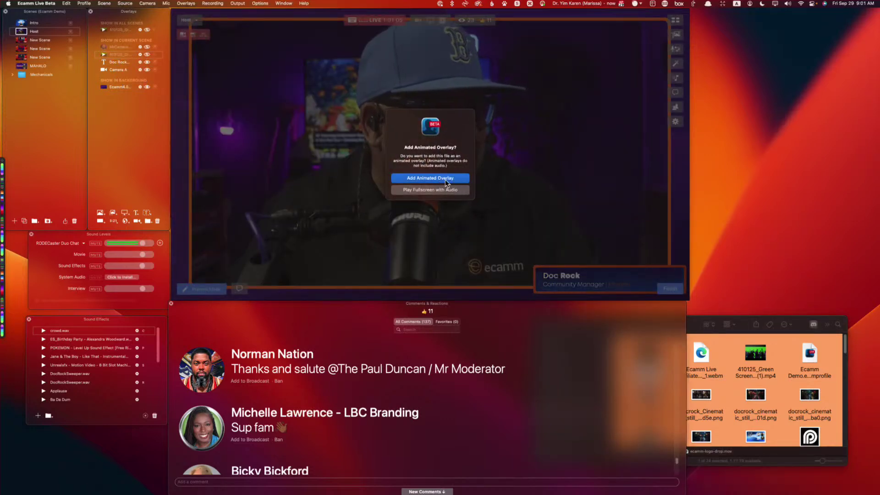
left_click(439, 179)
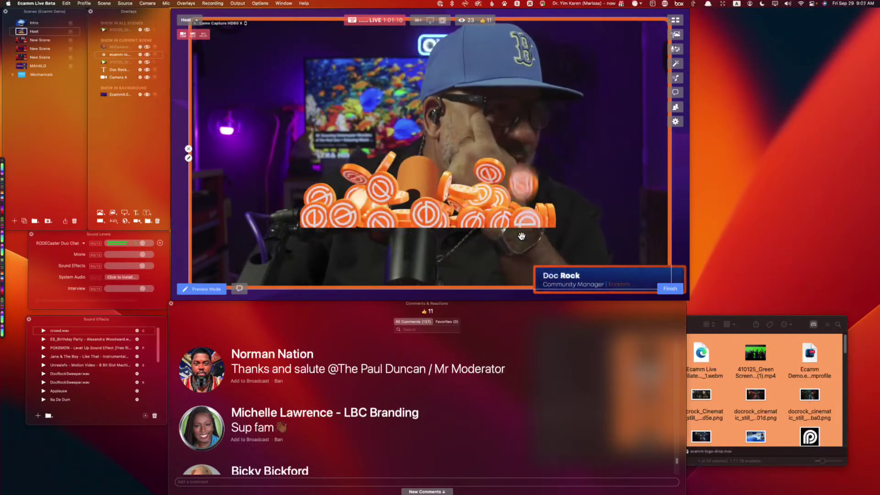
- Scrub through the coin overlay's playback and enlarge the overlay to fill the whole frame
mouse_move(435, 210)
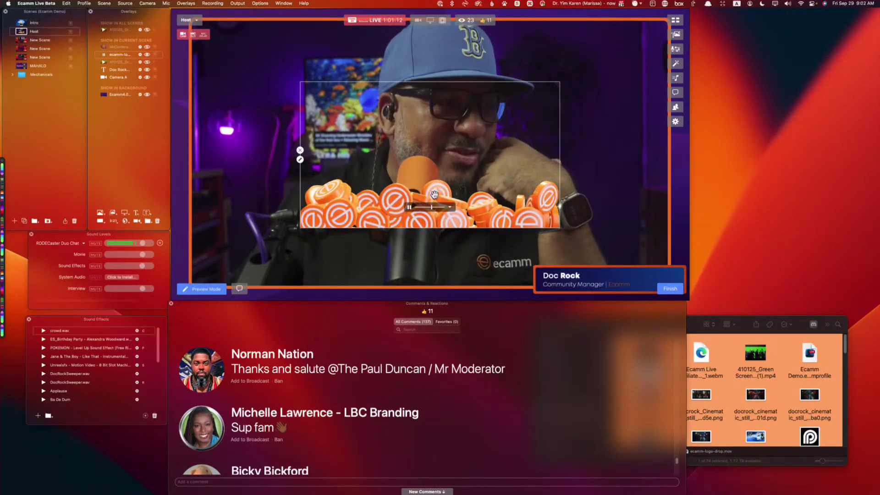
left_click_drag(435, 208, 412, 210)
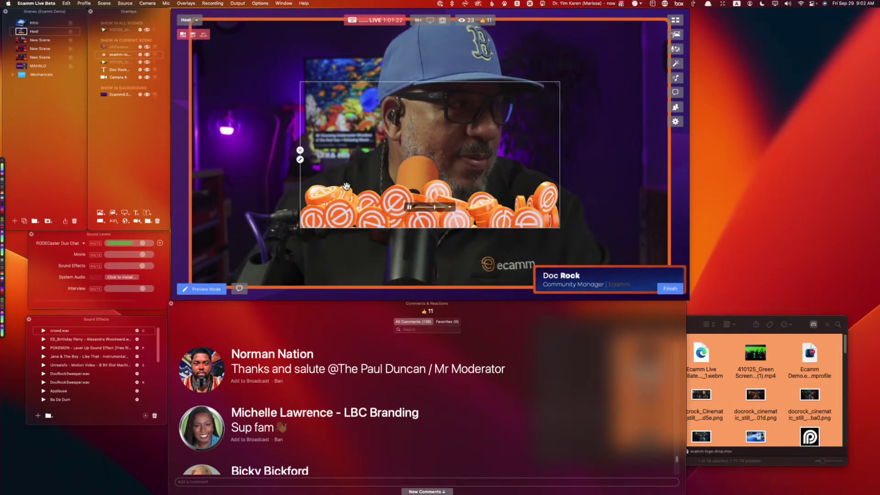
left_click_drag(382, 178, 213, 260)
left_click_drag(426, 155, 687, 42)
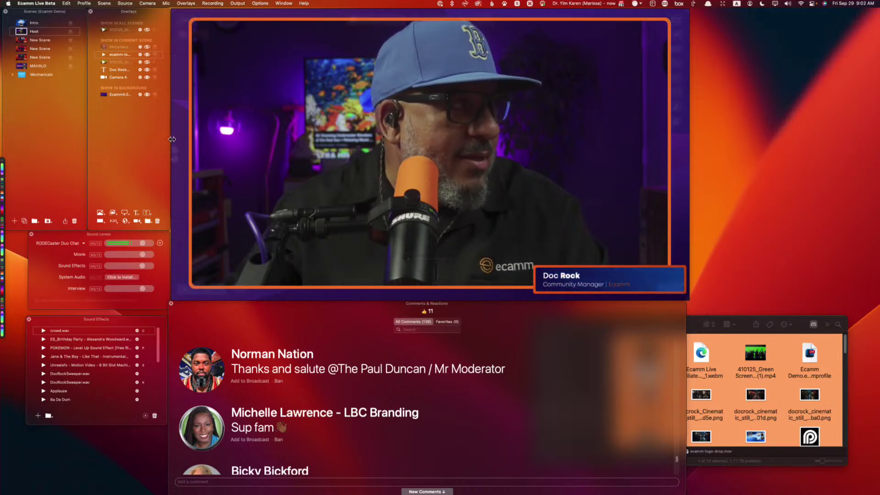
key("super+z")
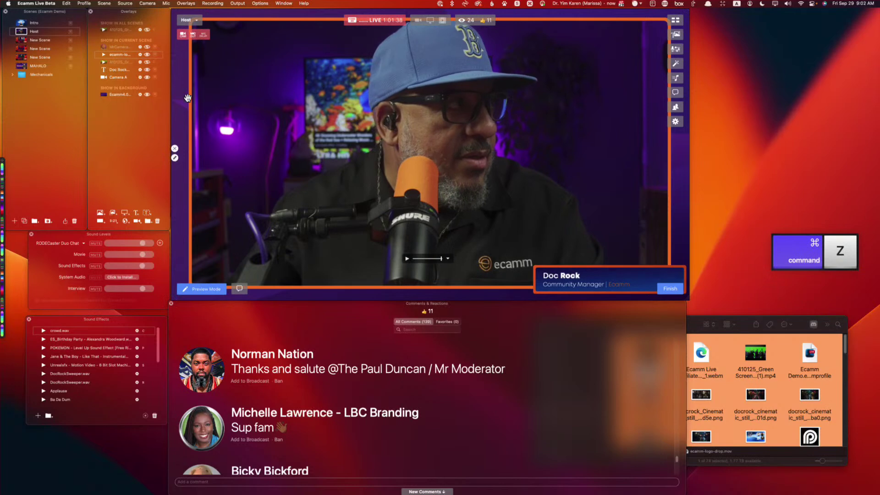
- Replay the coin overlay's animation and set it to Loop
left_click(103, 54)
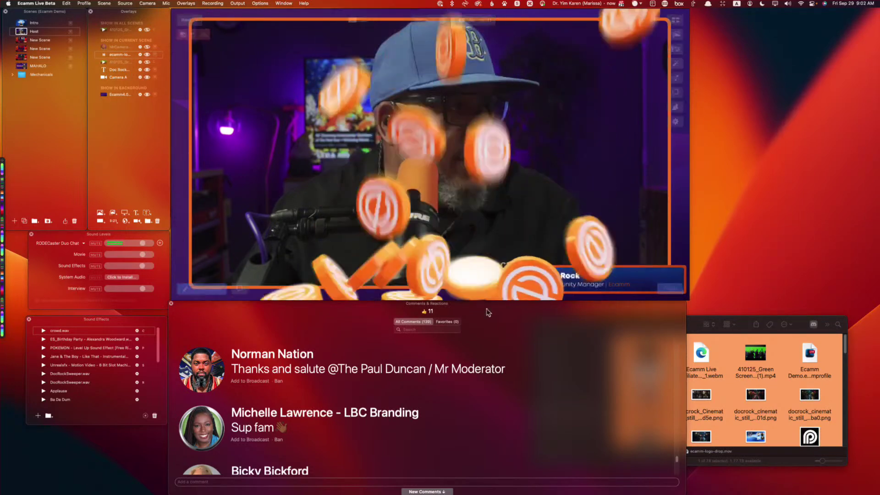
left_click(448, 258)
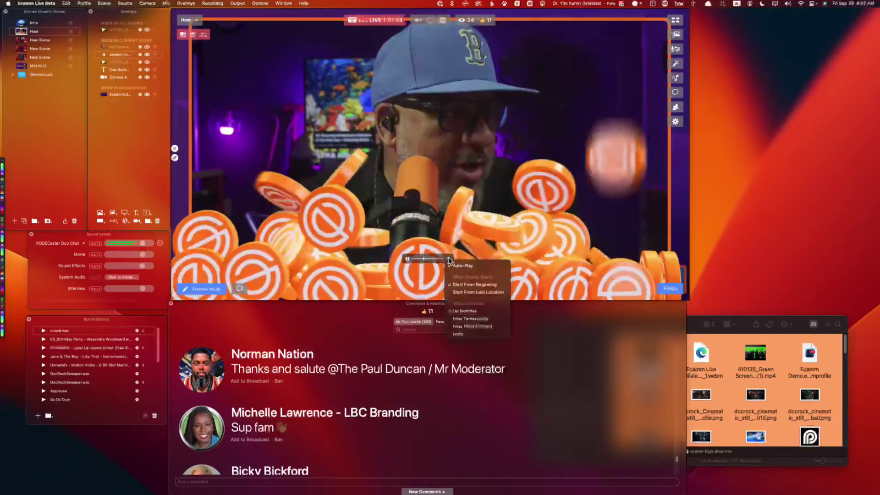
left_click(475, 332)
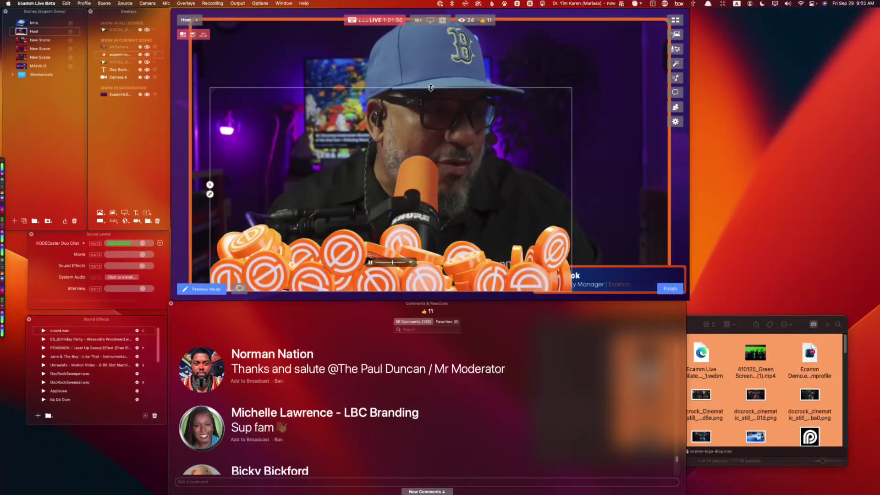
- Try cropping the shrunken coin overlay from its upper edge, and undo both the crop and the resizing
key("alt")
left_click_drag(430, 87, 430, 173)
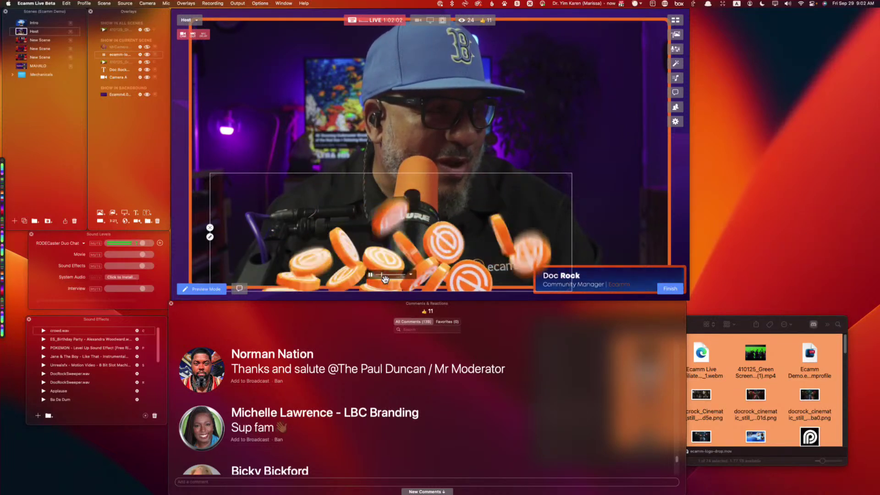
key("super+z")
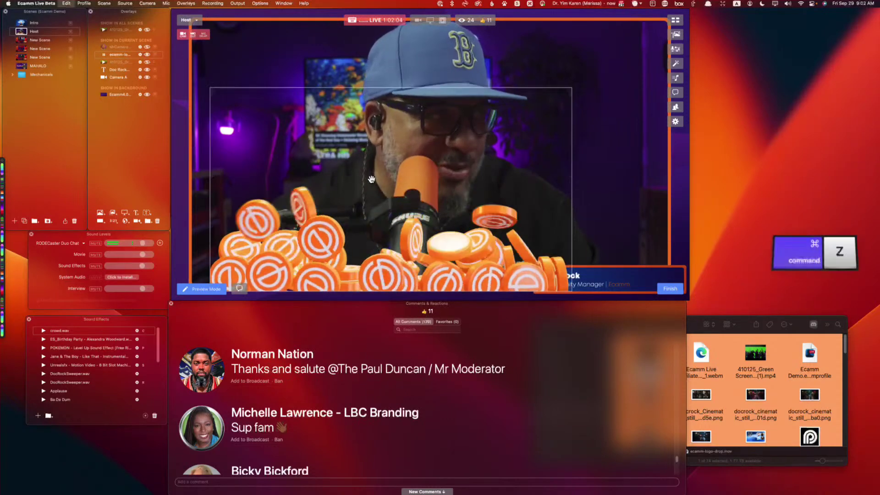
key("super+z")
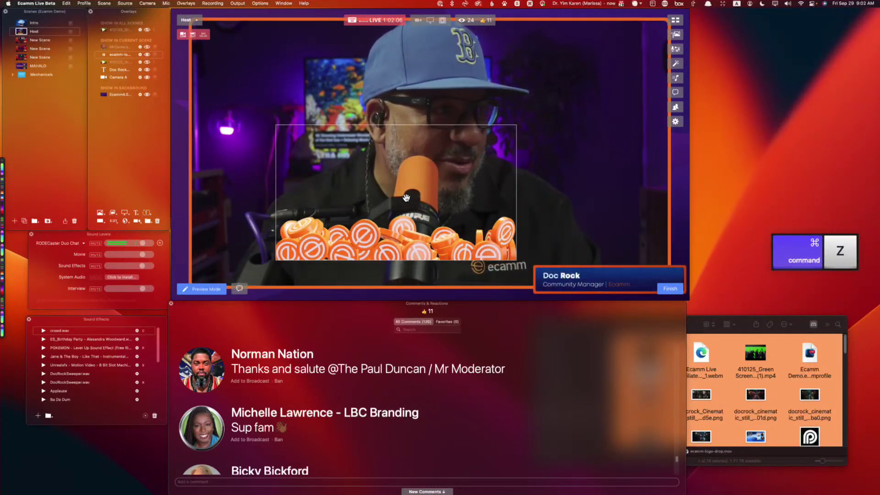
mouse_move(452, 242)
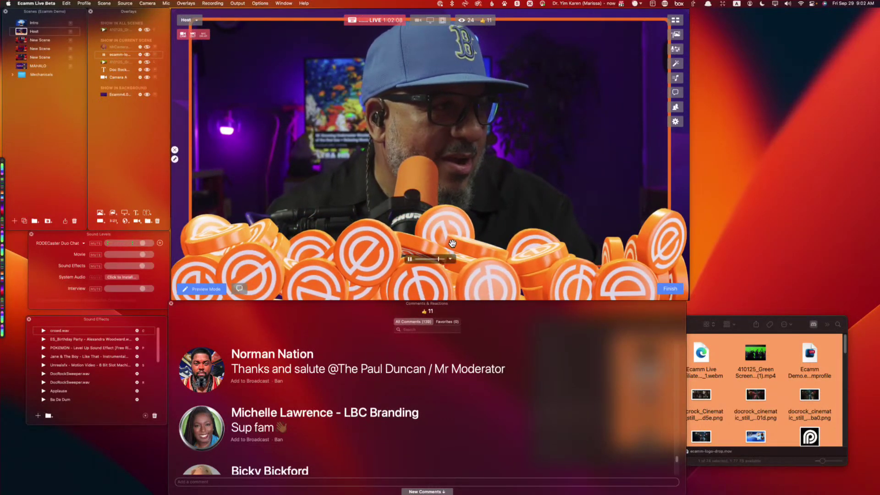
left_click(156, 54)
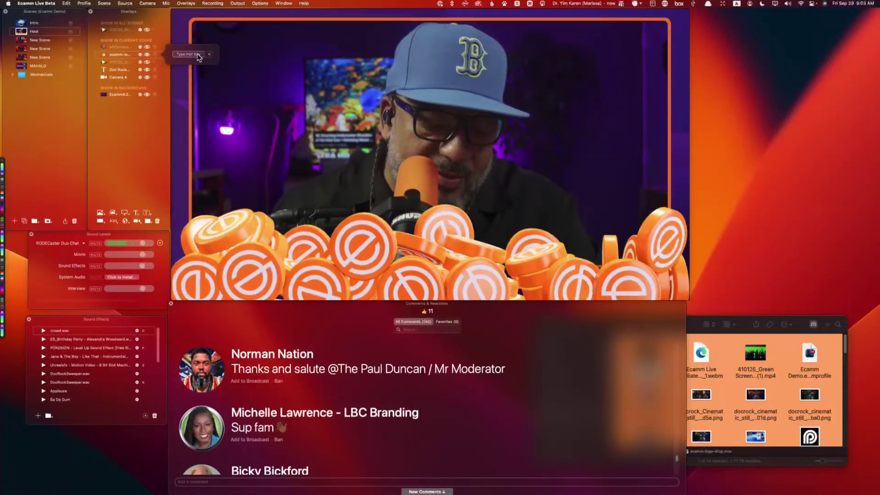
key("Escape")
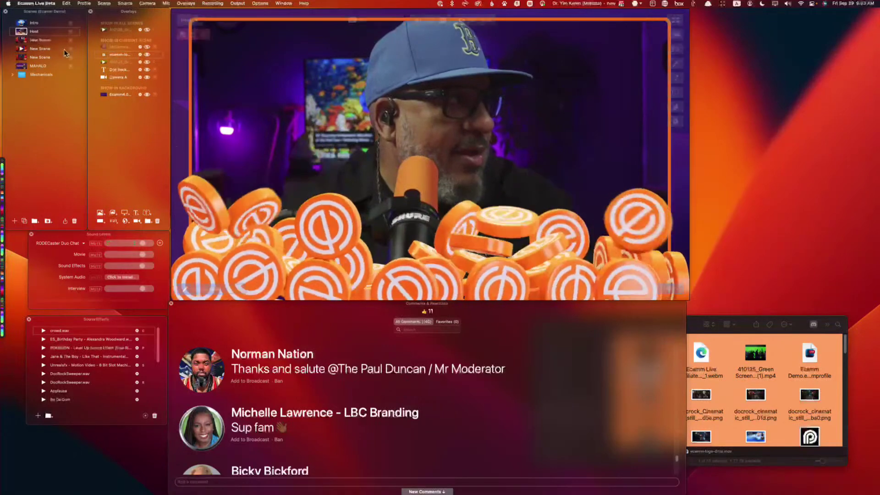
- Switch to the screen share scene and show the browser share in place of the sound effects share
left_click(24, 49)
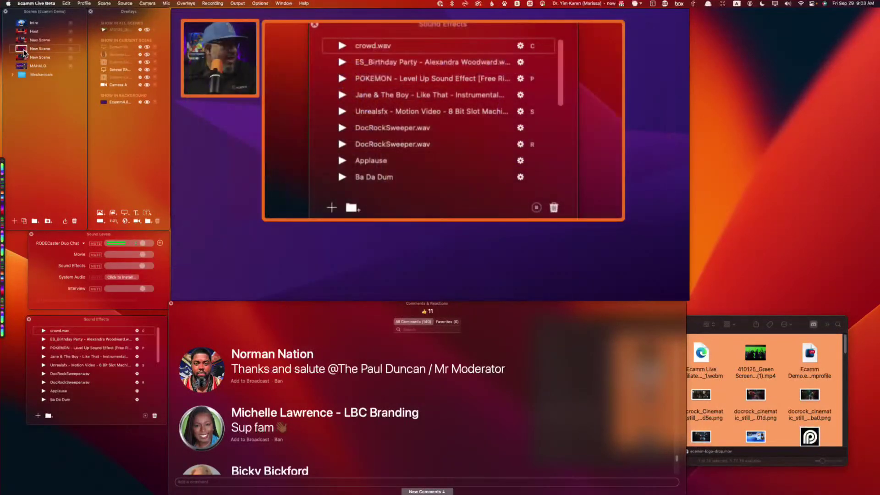
left_click(21, 58)
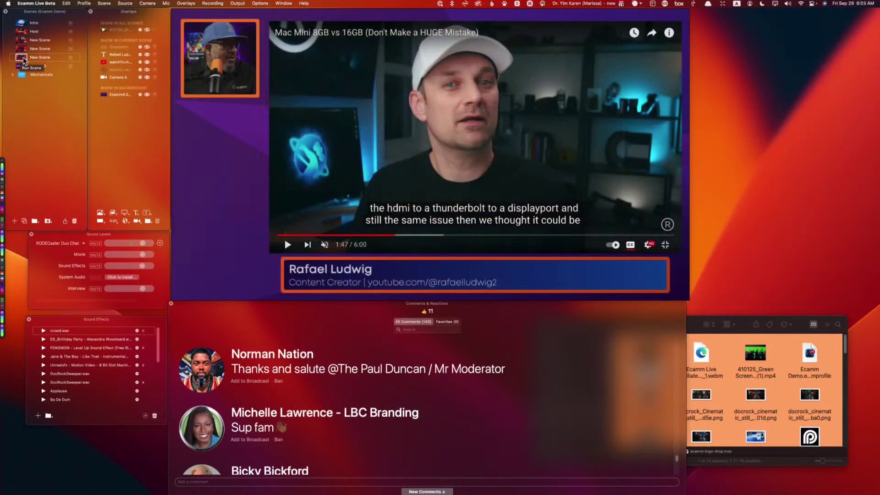
left_click(22, 42)
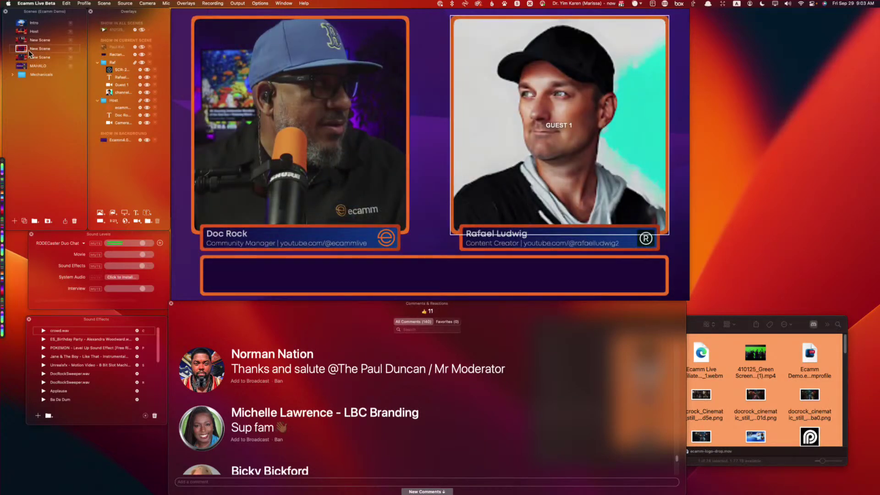
left_click(29, 50)
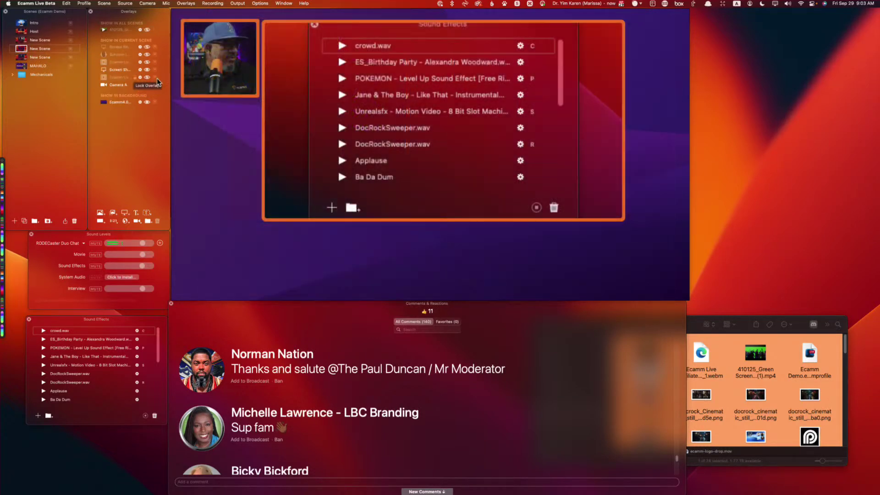
left_click(145, 69)
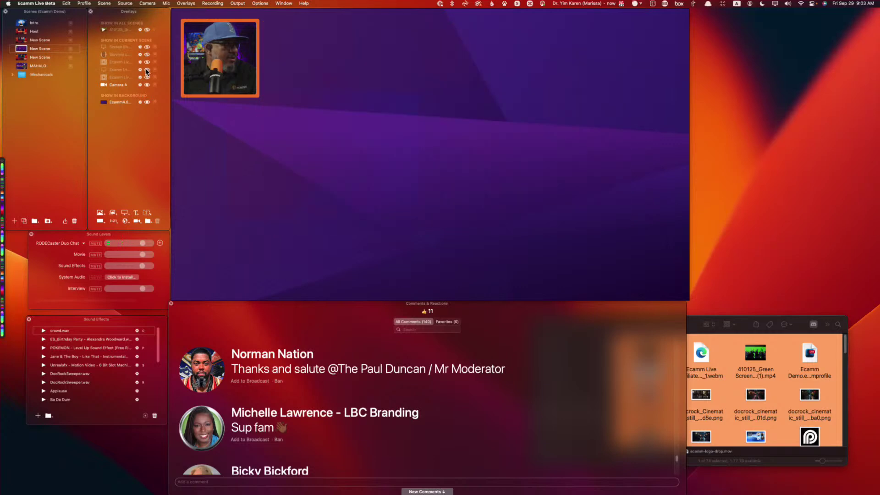
left_click(146, 46)
- Open the Epidemic Sound jazz page in the shared browser in place of the Mackie page
left_click(409, 38)
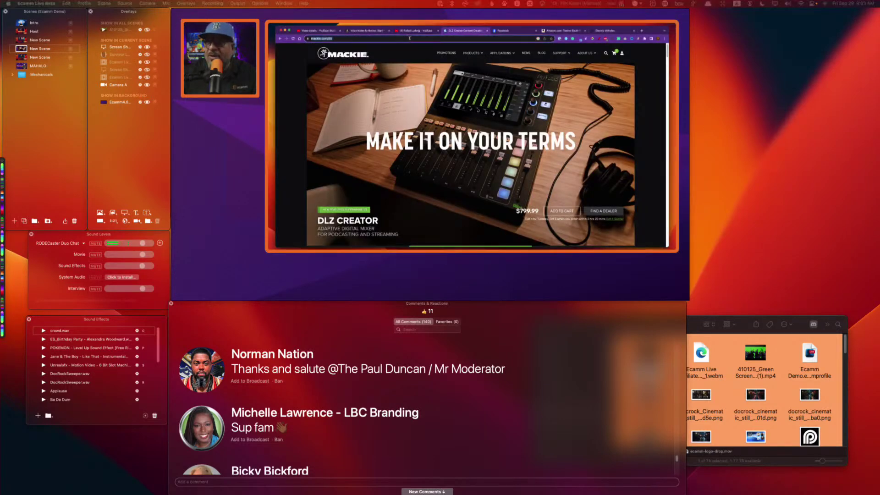
type("epidemic")
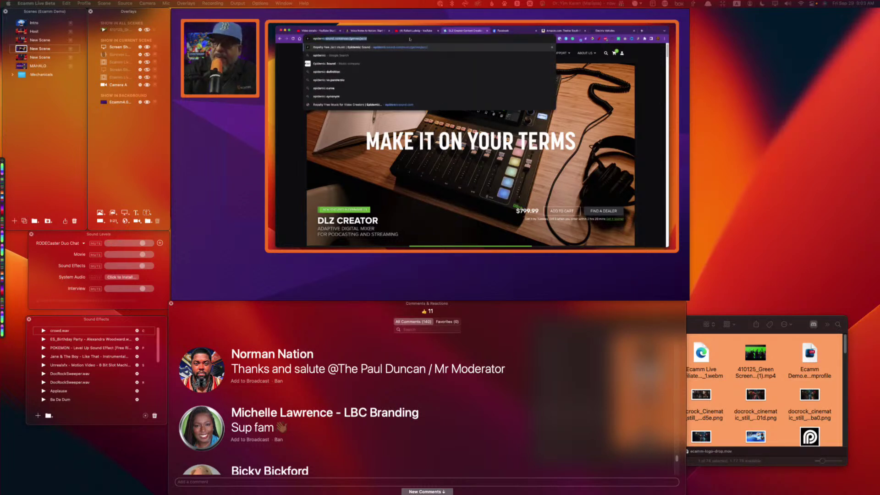
key("Return")
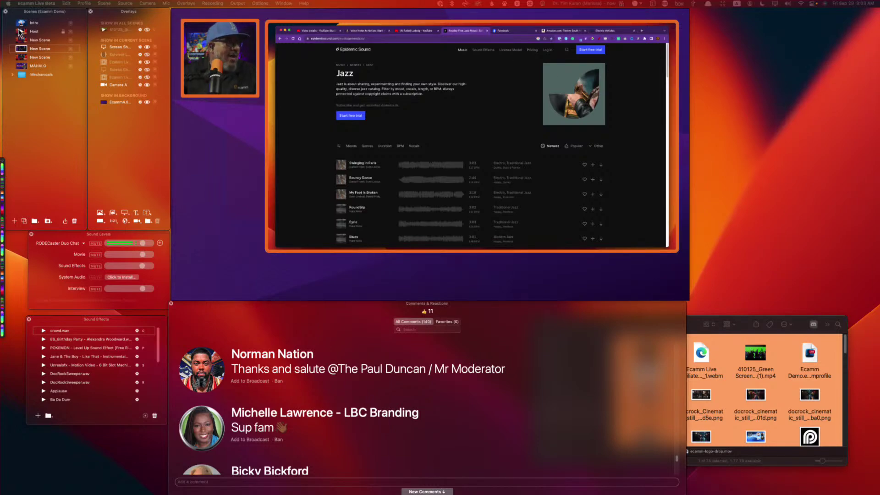
- Return to the Host scene, toggle the coin overlay's Auto-Play option and close its settings
left_click(37, 30)
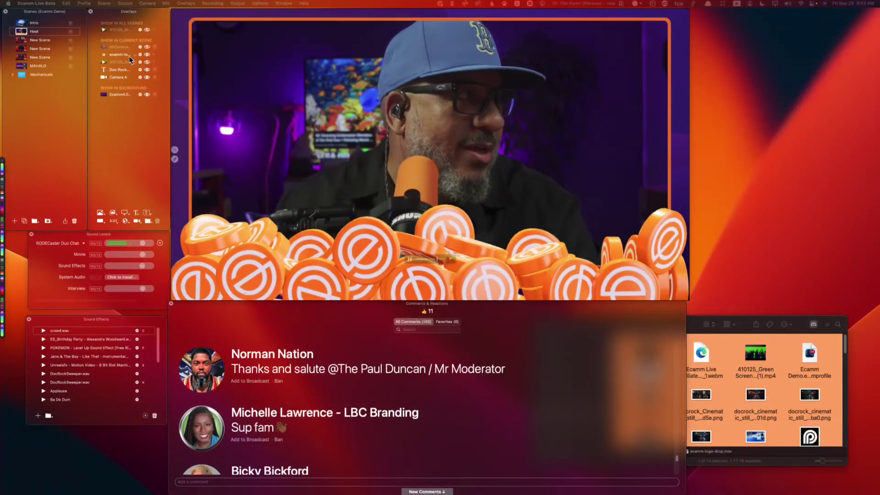
left_click(141, 53)
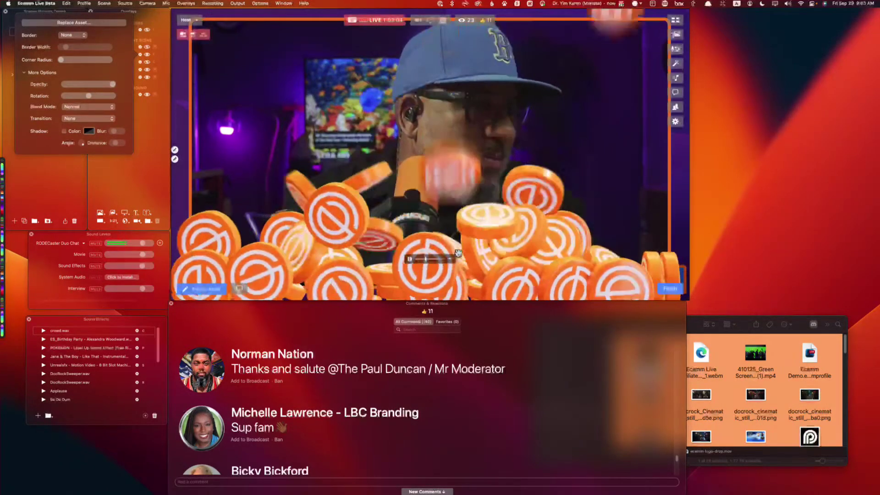
left_click(450, 259)
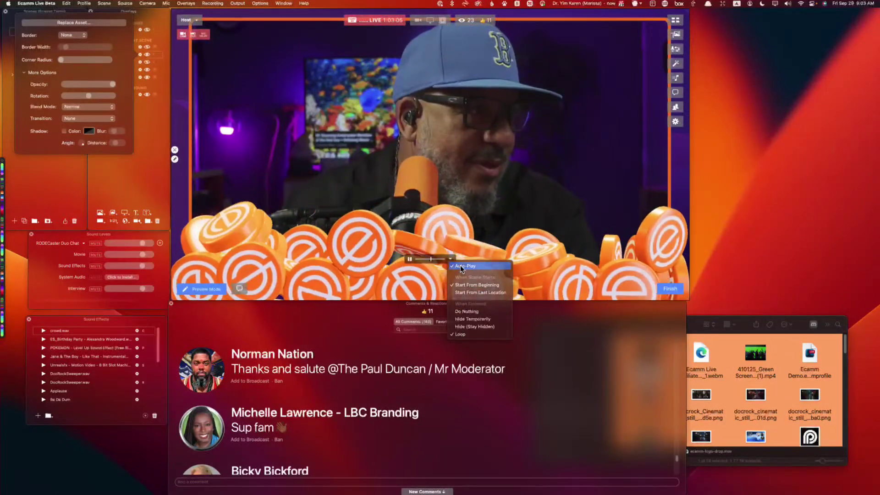
left_click(456, 266)
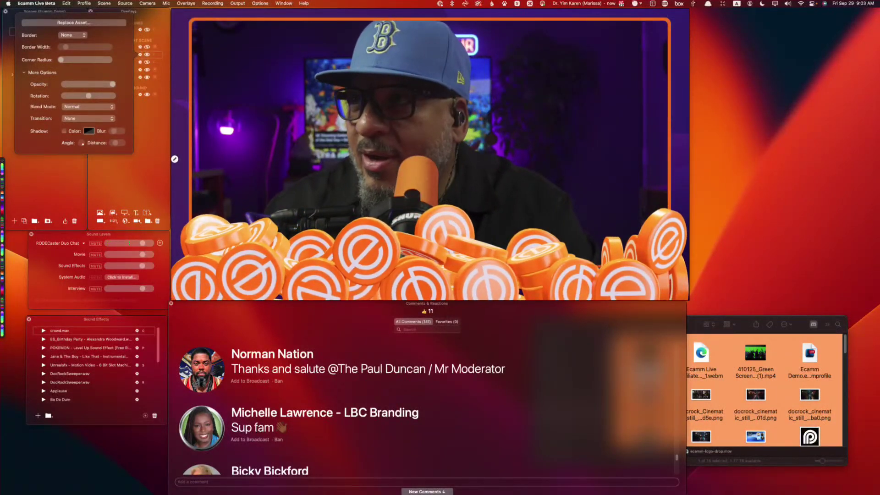
left_click(151, 168)
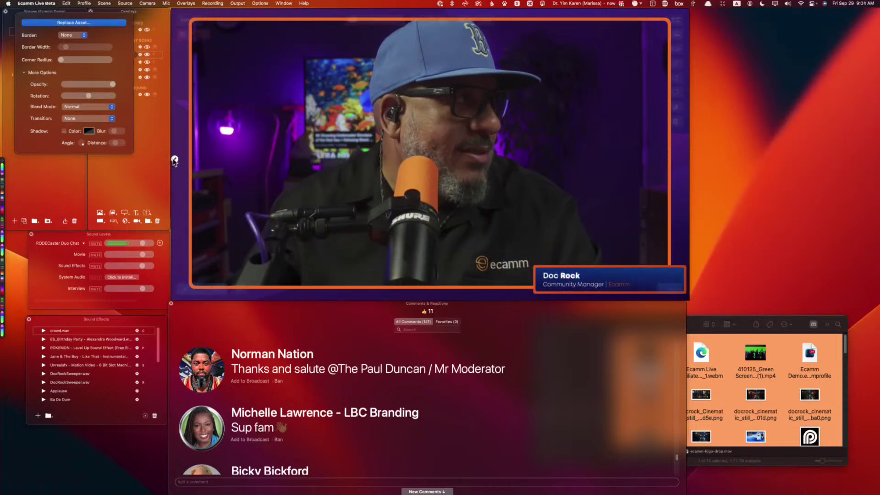
mouse_move(175, 161)
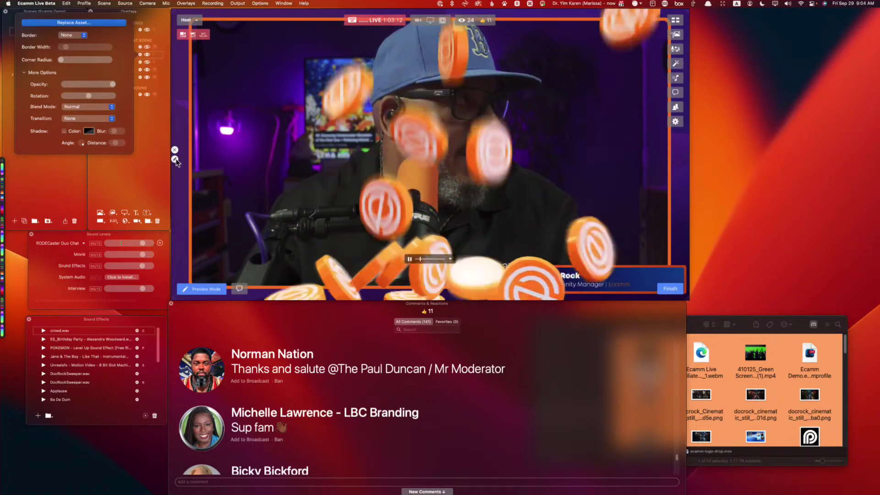
left_click(176, 161)
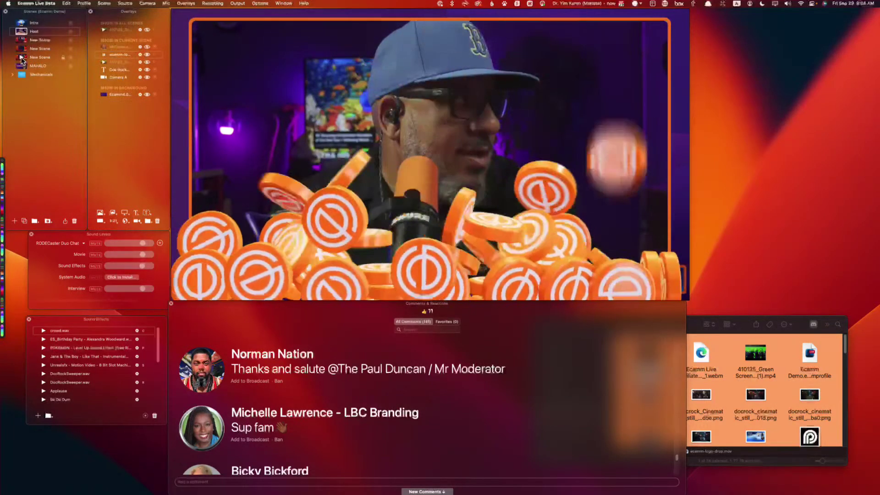
- Switch to the browser share scene and search Epidemic Sound's sound effects for "coins"
left_click(23, 57)
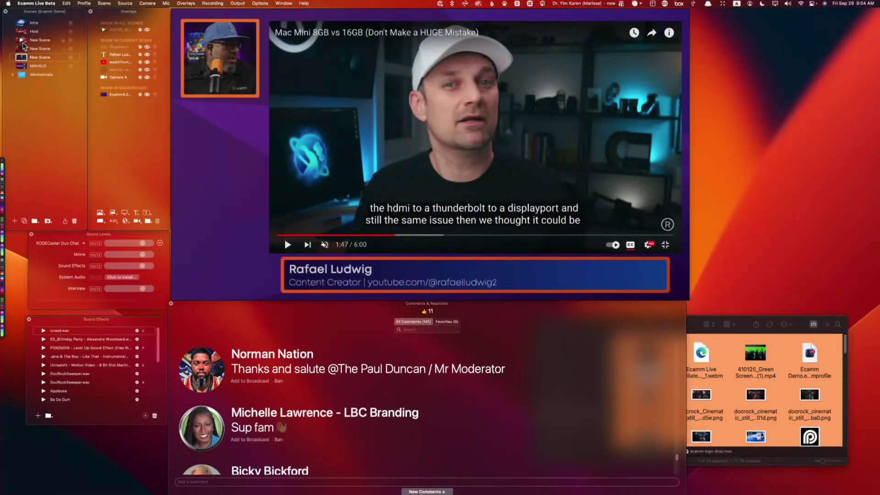
left_click(23, 41)
left_click(23, 48)
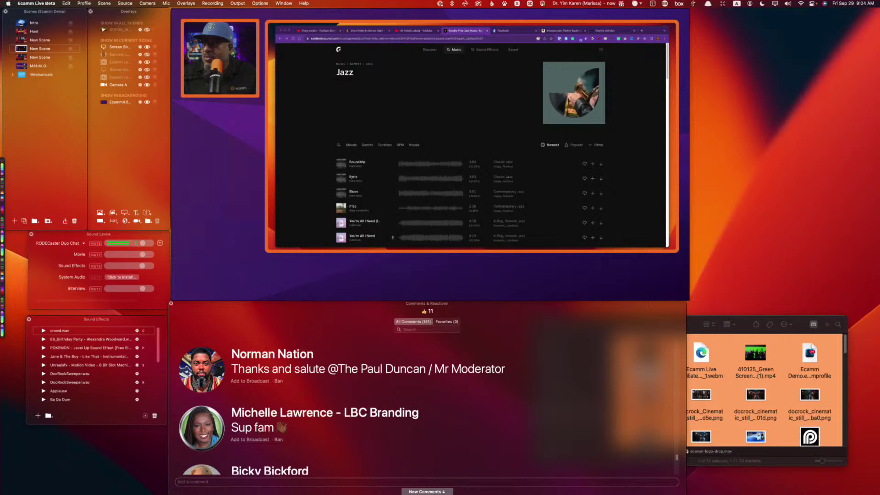
left_click(485, 50)
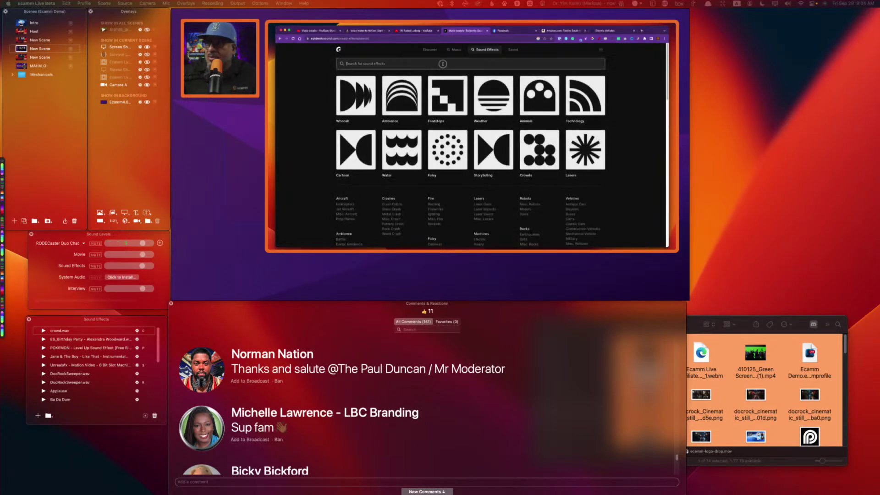
type("ins")
key("Return")
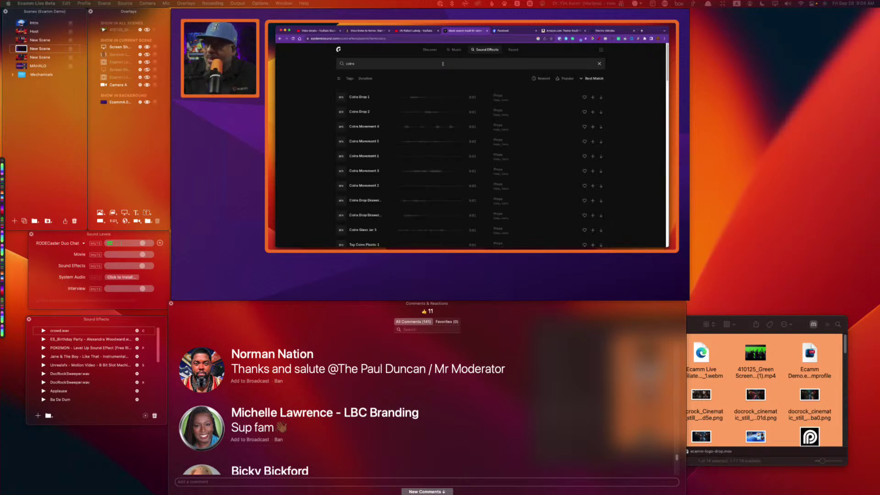
- Preview several coin sound effects from the search results, including coin drops, coin movements, glass jar, plastic toy coins and tin coins
left_click(342, 112)
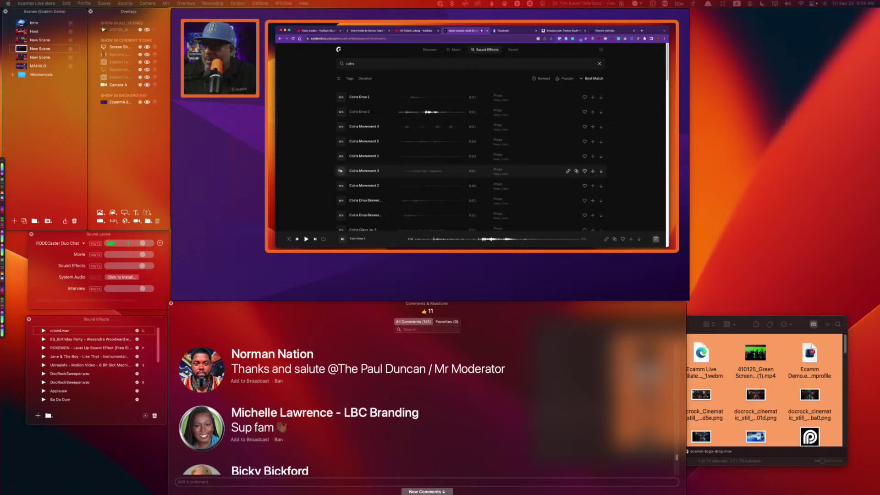
left_click(341, 171)
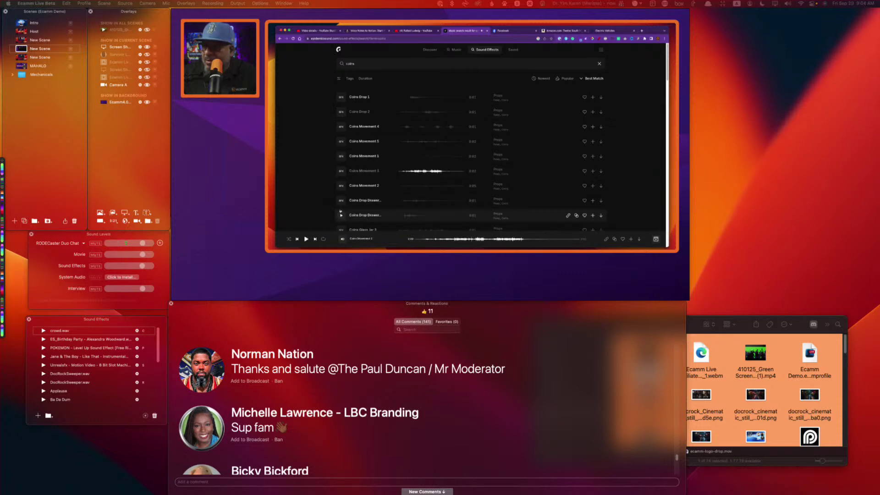
left_click(341, 215)
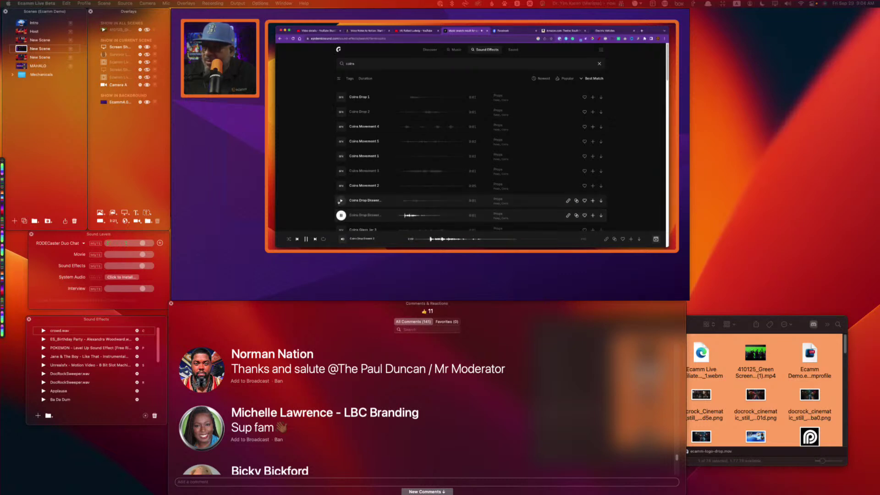
scroll(361, 194, "down", 3)
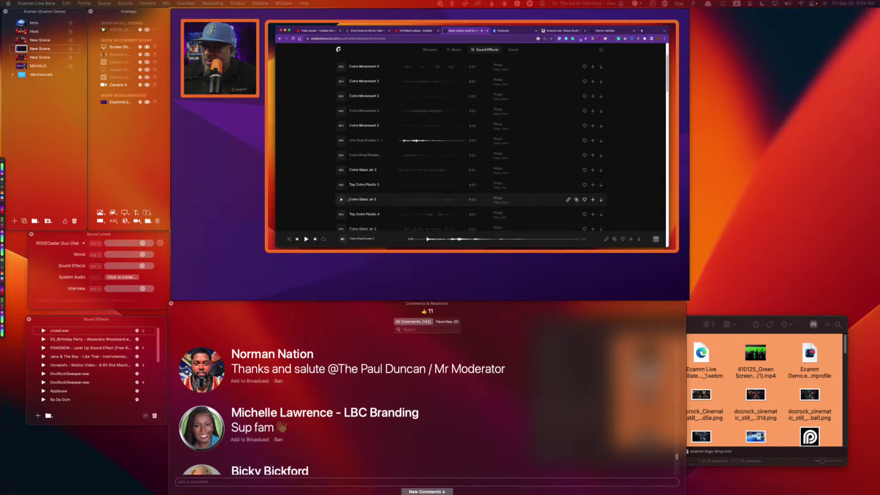
left_click(339, 199)
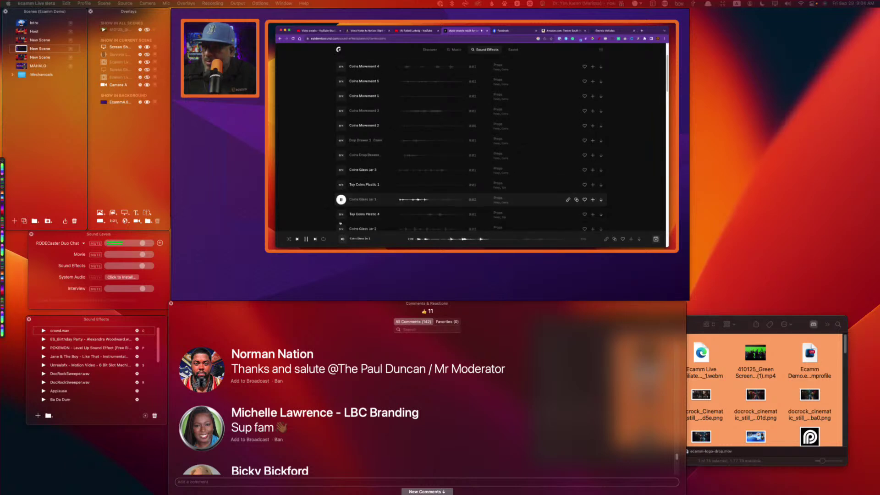
scroll(341, 208, "down", 1)
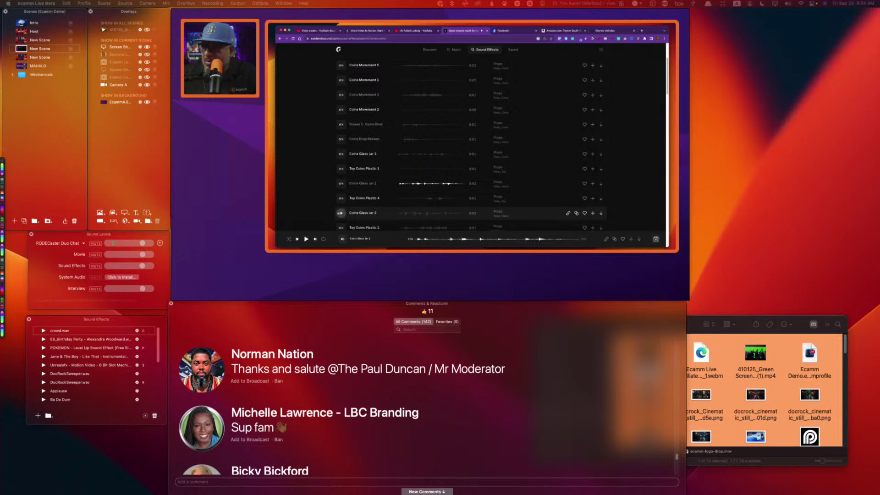
left_click(340, 213)
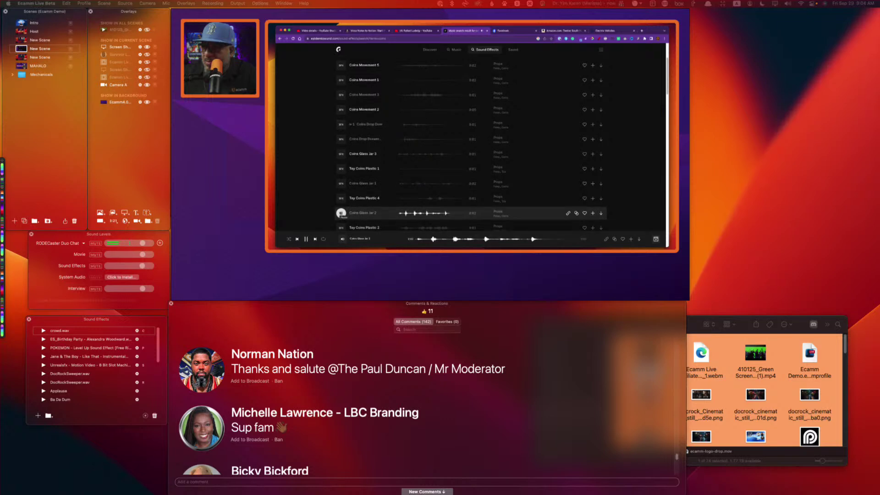
scroll(403, 194, "down", 3)
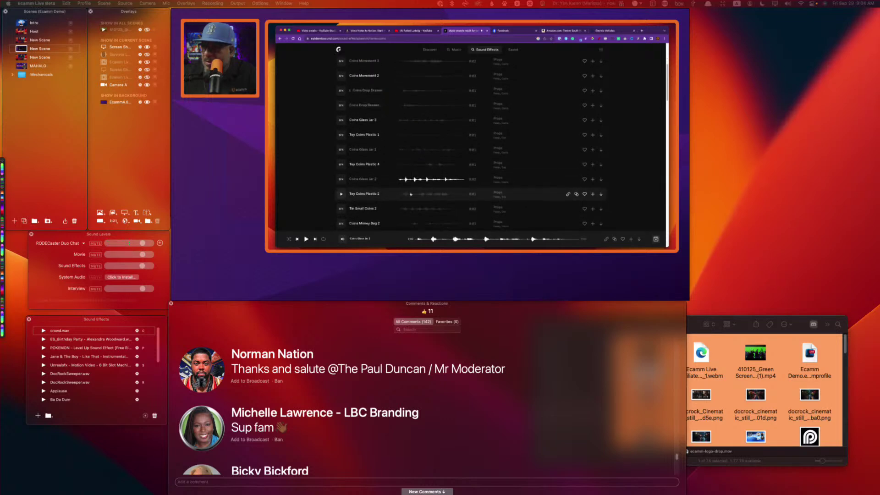
left_click(341, 190)
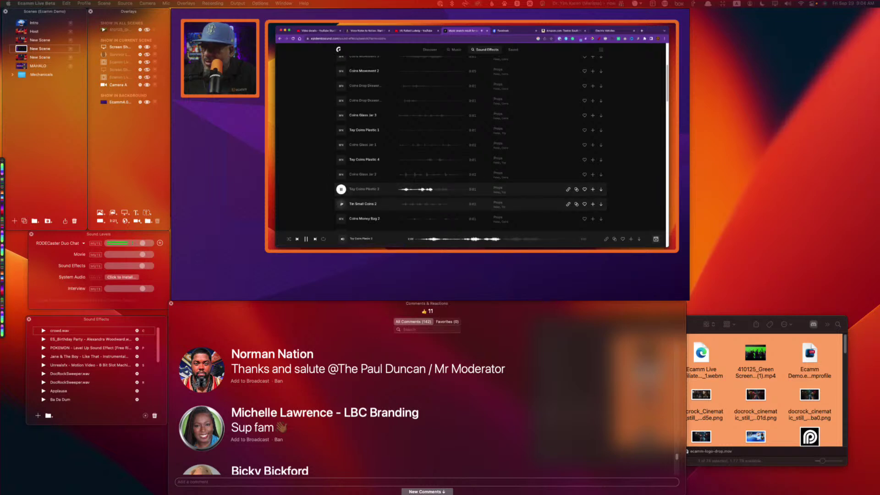
left_click(341, 204)
scroll(341, 204, "down", 4)
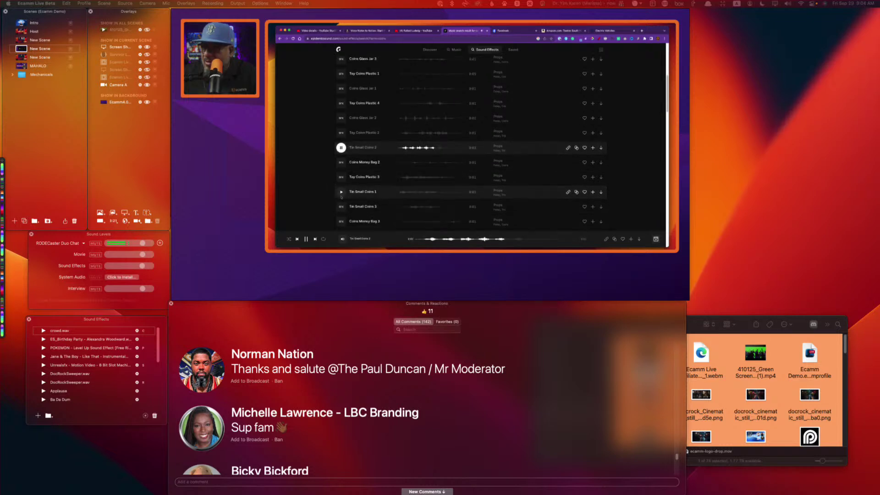
left_click(340, 191)
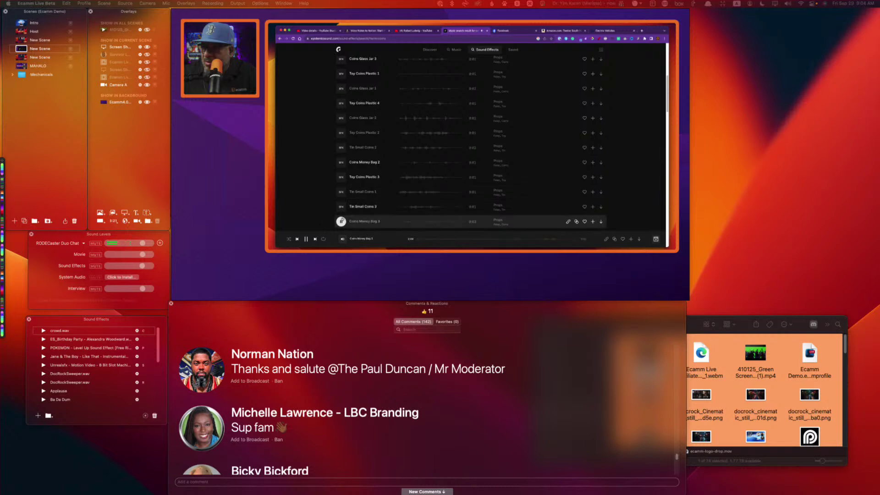
left_click(341, 206)
scroll(341, 204, "down", 5)
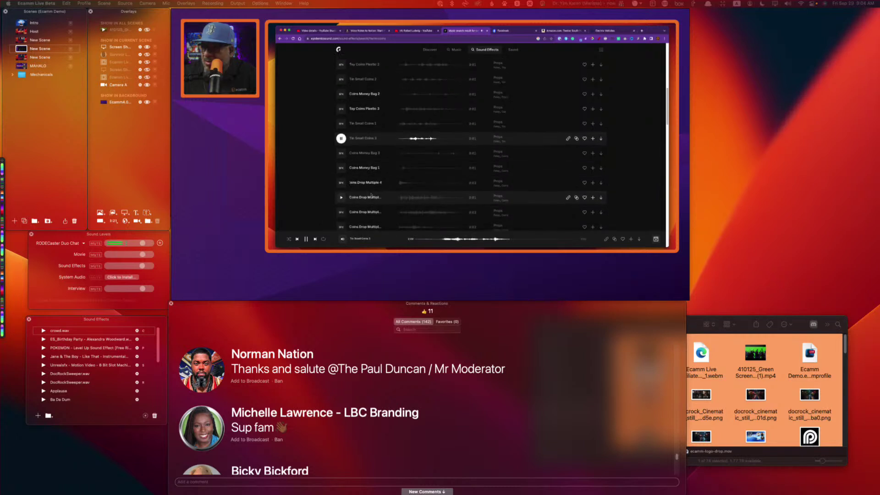
- Preview the Coins Drop Multiple 1 sound effect and download it as WAV
left_click(340, 199)
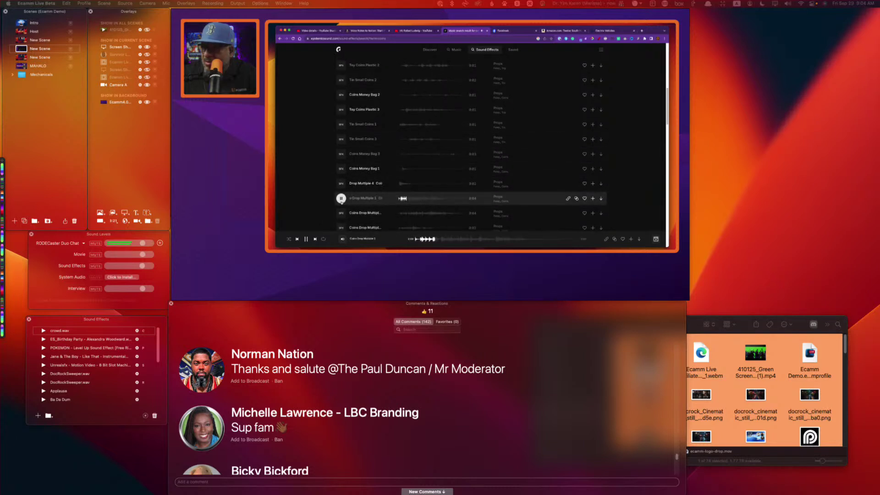
left_click(601, 199)
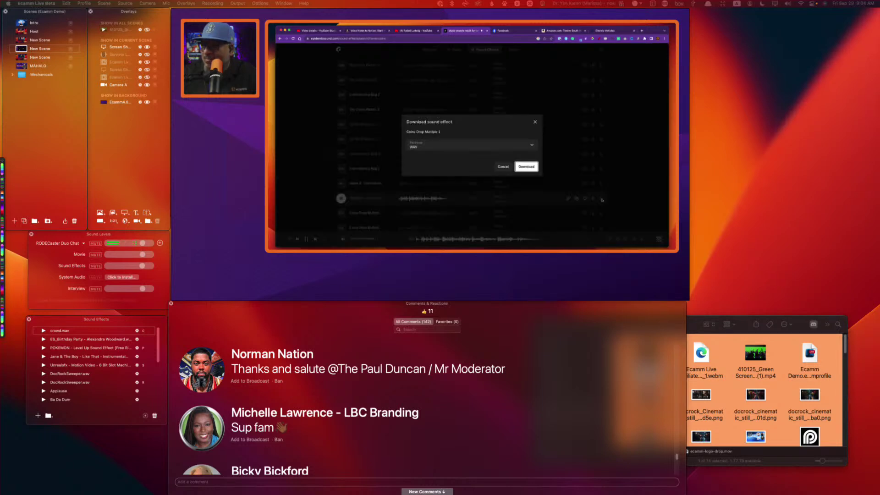
left_click(531, 167)
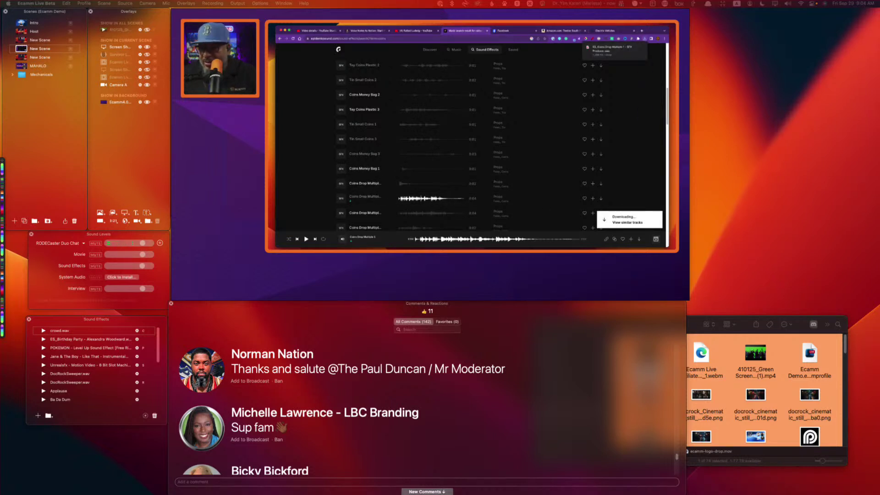
- Add the downloaded coin drop file to the sound effects with hot key E, and play it in the Host scene
left_click_drag(545, 444, 106, 328)
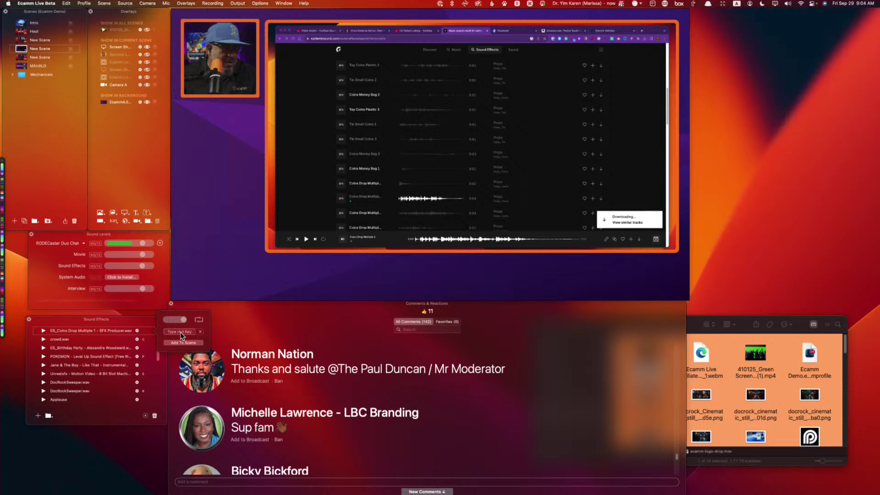
key("e")
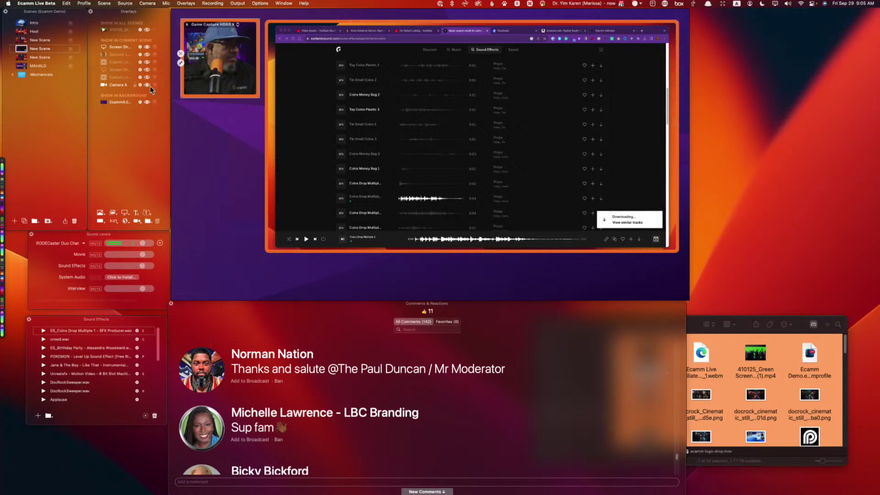
left_click(22, 32)
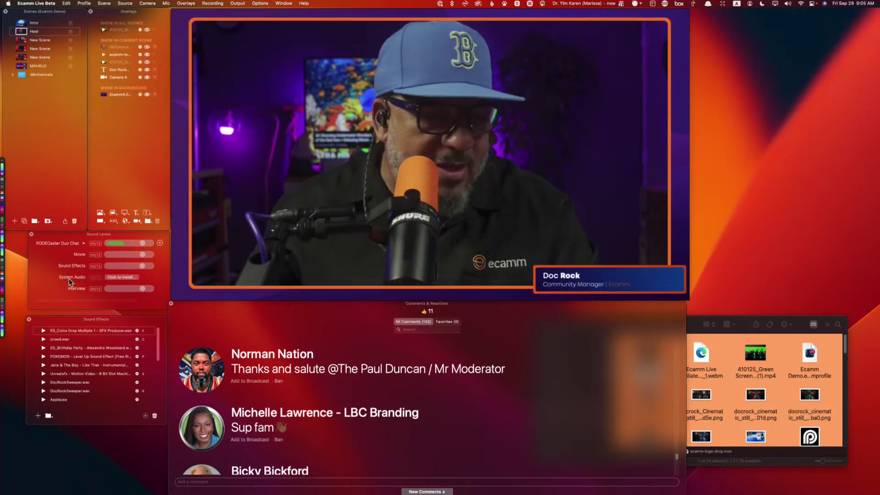
key("e")
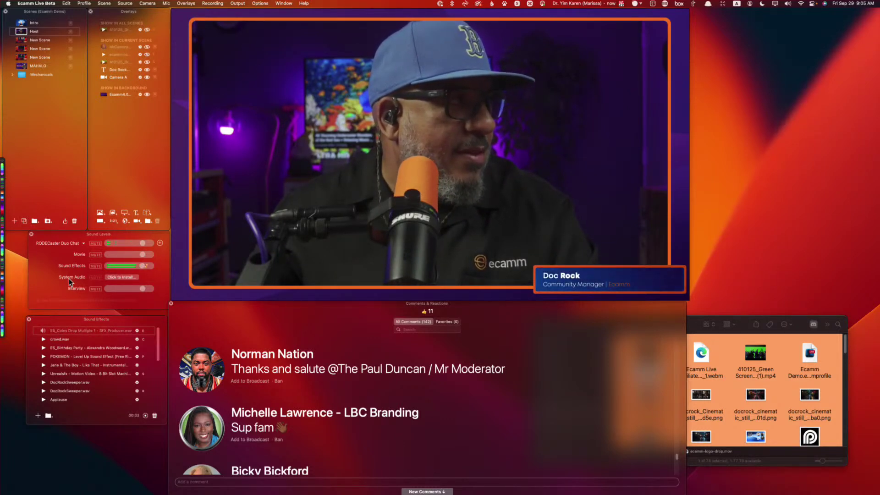
- Set the Ecamm logo coin overlay in the Host scene to Auto-Play and to Loop when finished
mouse_move(181, 207)
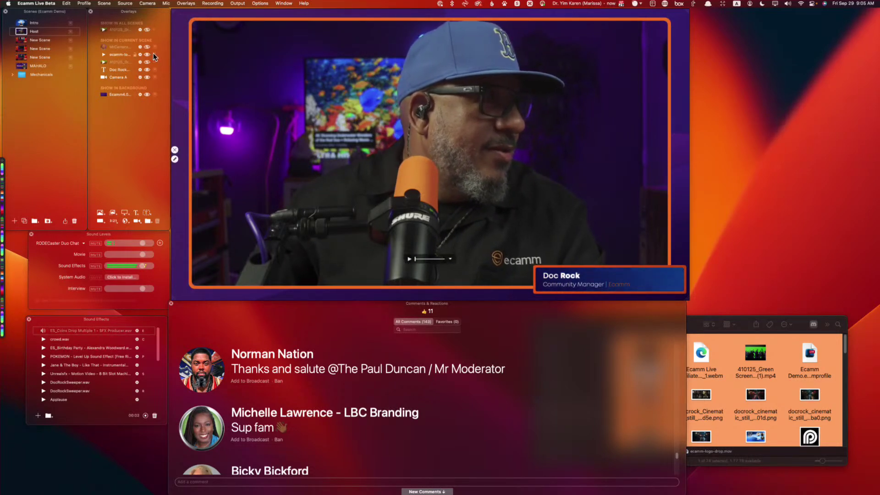
mouse_move(386, 263)
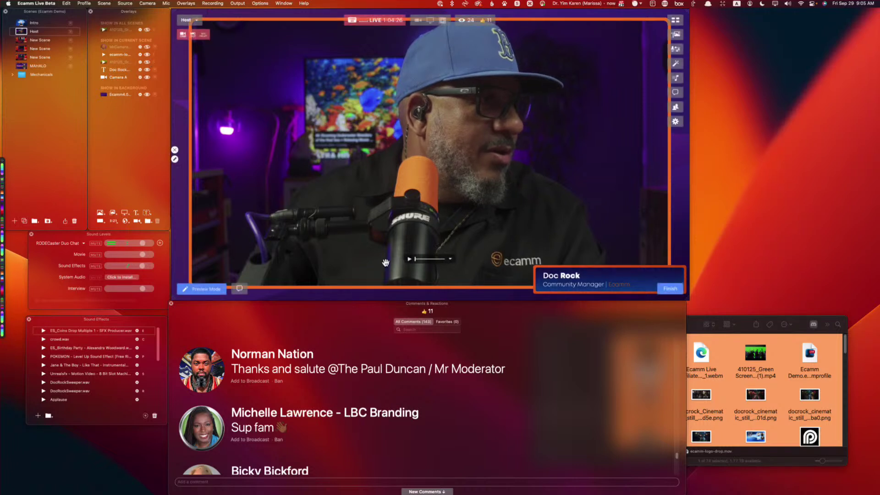
left_click(147, 54)
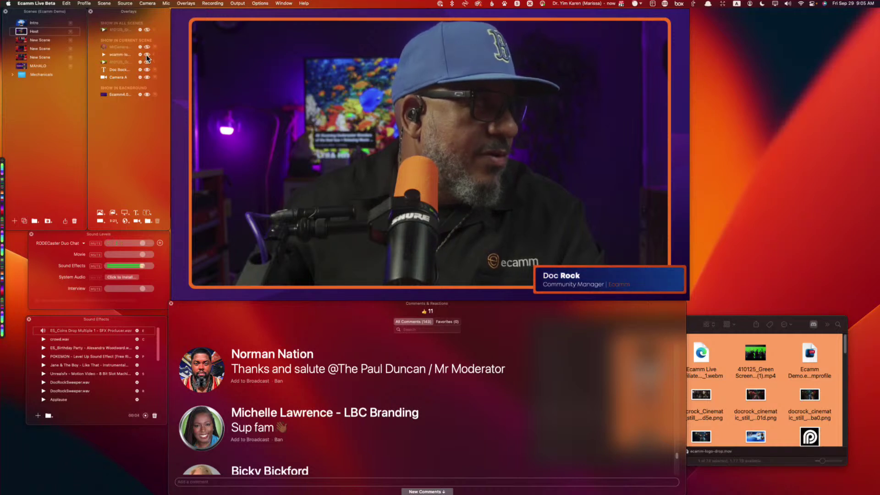
mouse_move(269, 174)
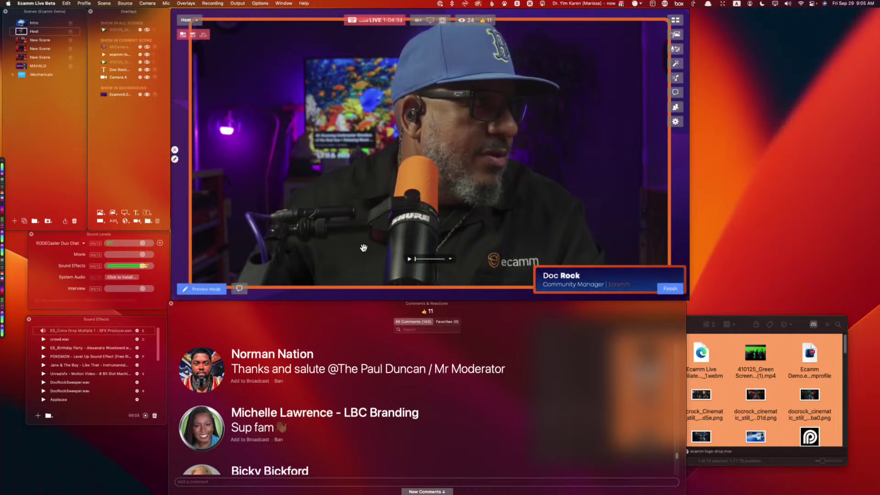
left_click(450, 260)
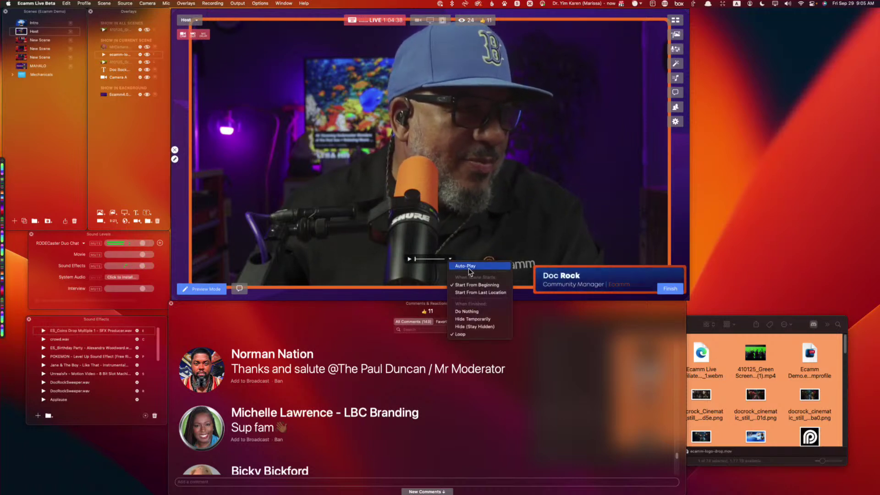
left_click(469, 268)
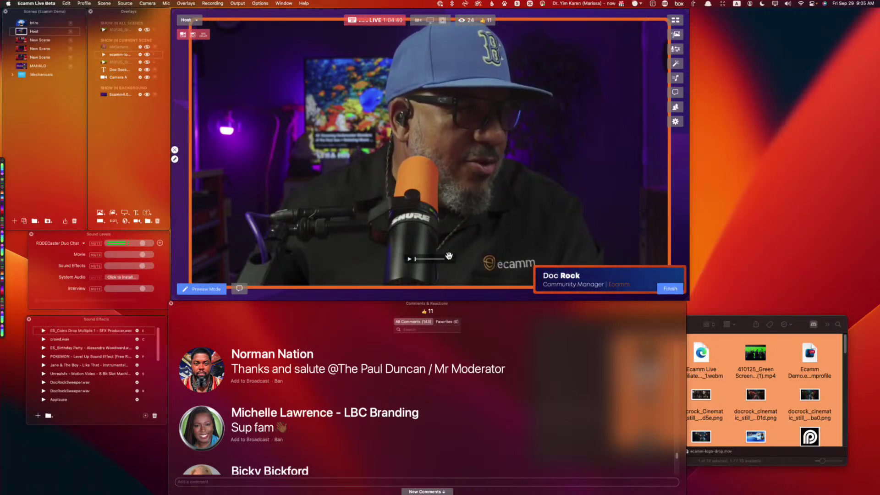
left_click(450, 259)
left_click(461, 334)
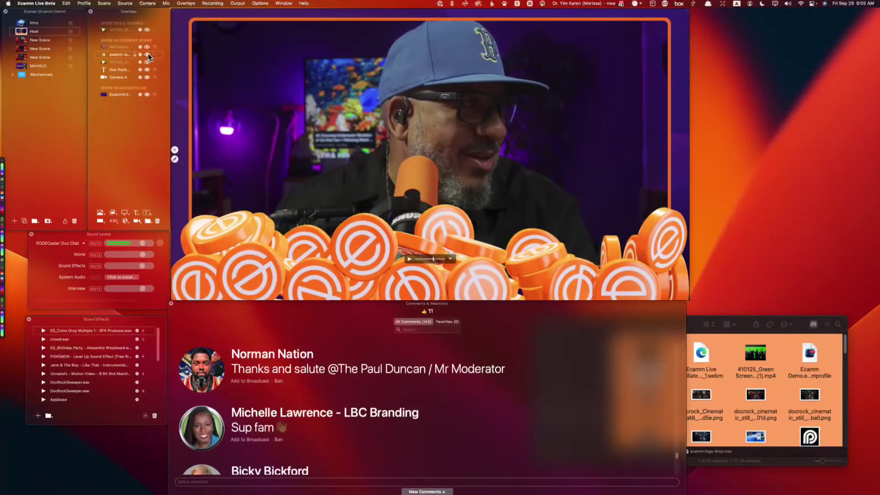
- Replay the looping coin overlay in the Host scene, and set it to Hide Temporarily when finished
left_click(147, 54)
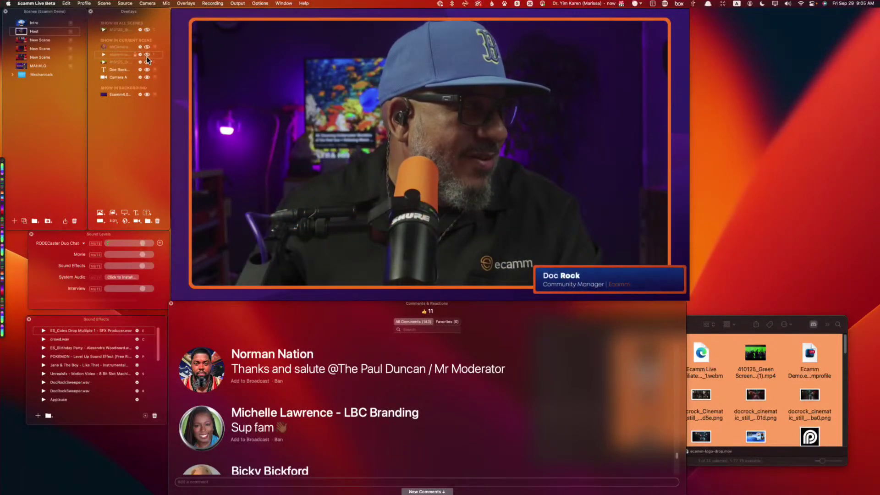
left_click(147, 55)
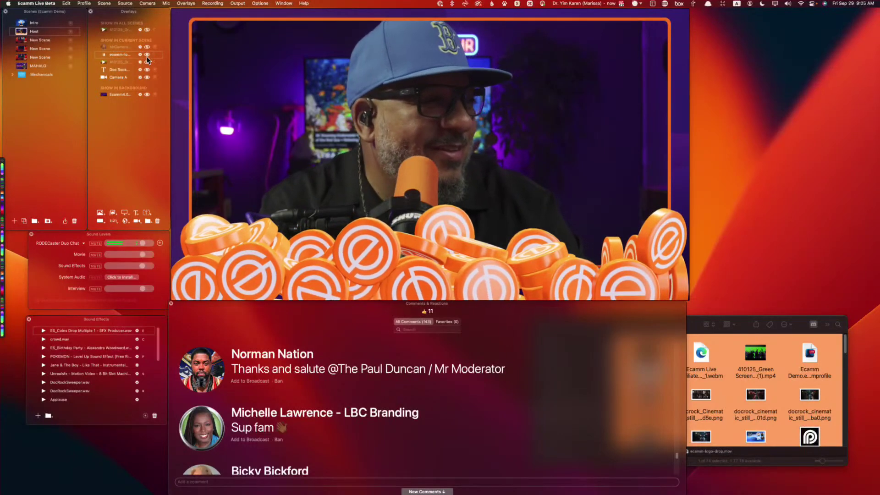
mouse_move(416, 243)
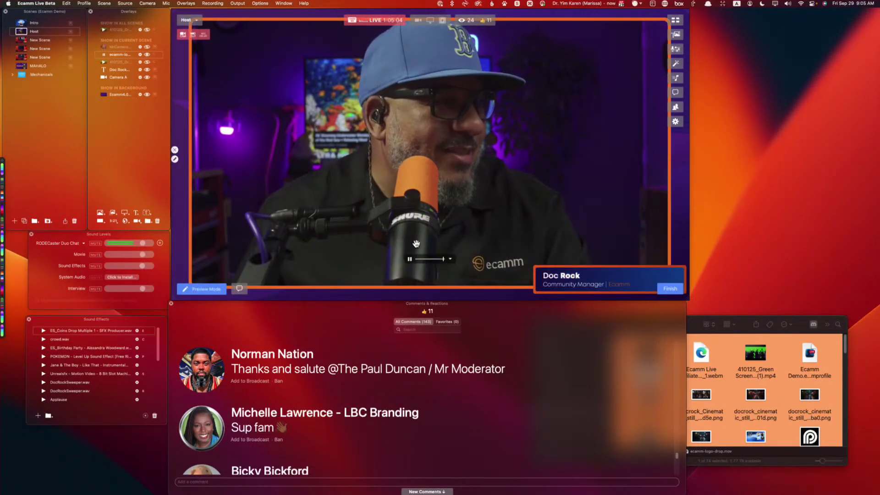
left_click(450, 260)
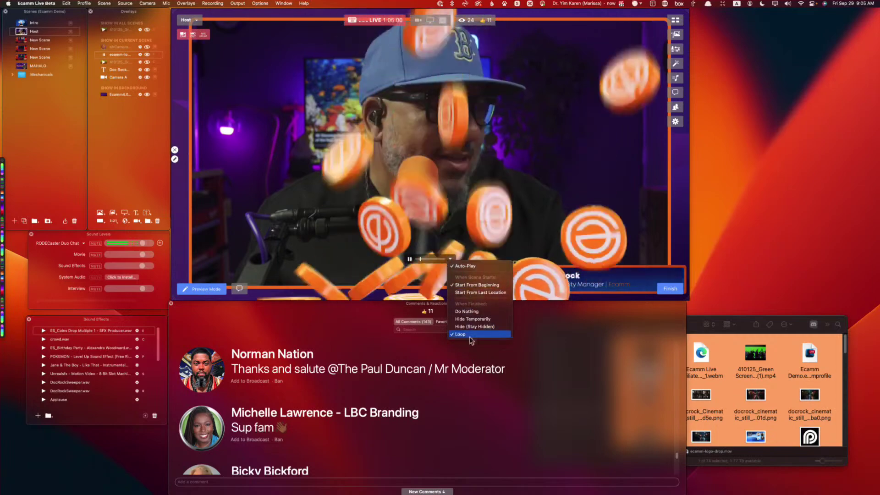
left_click(451, 259)
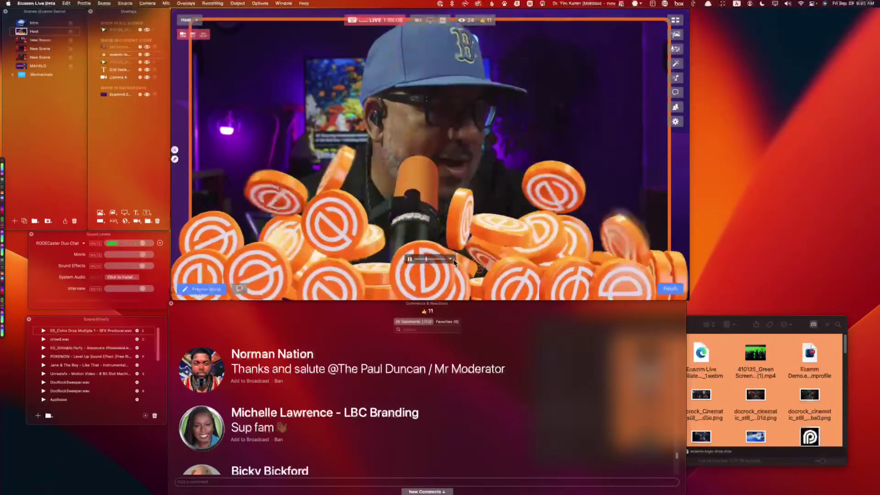
left_click(450, 260)
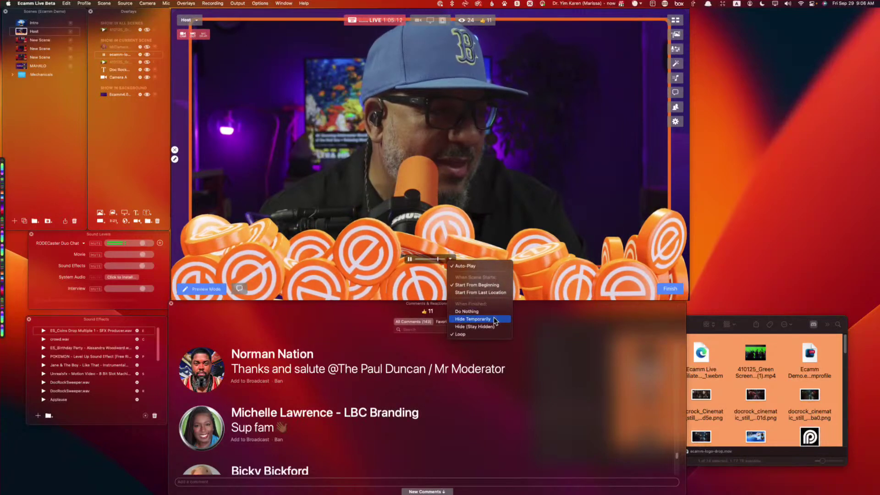
left_click(493, 319)
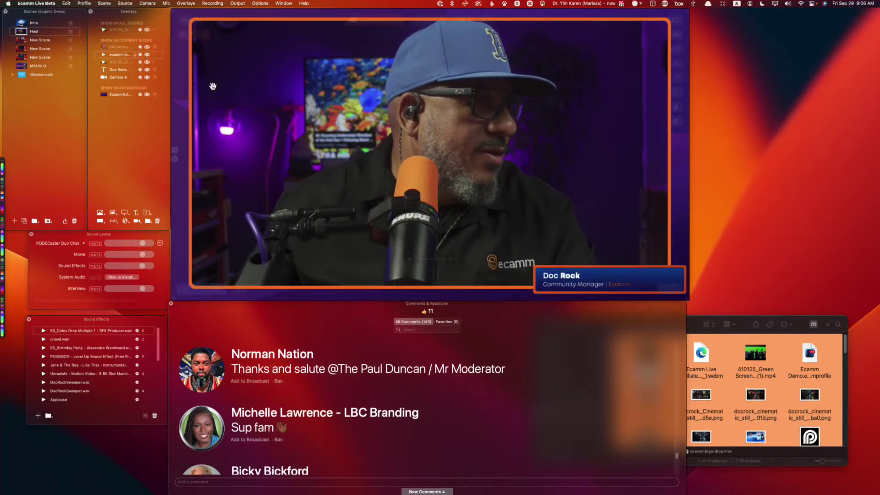
- Set the coin overlay's When Finished behavior to Hide (Stay Hidden)
mouse_move(422, 239)
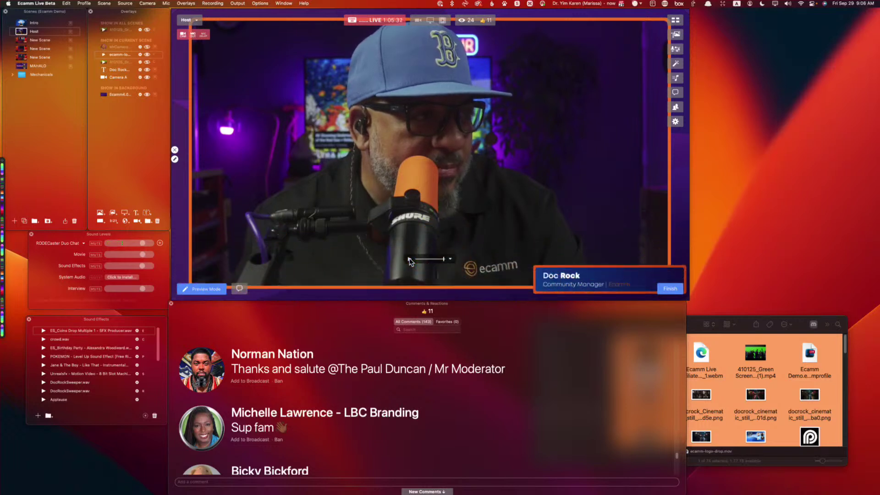
left_click(450, 259)
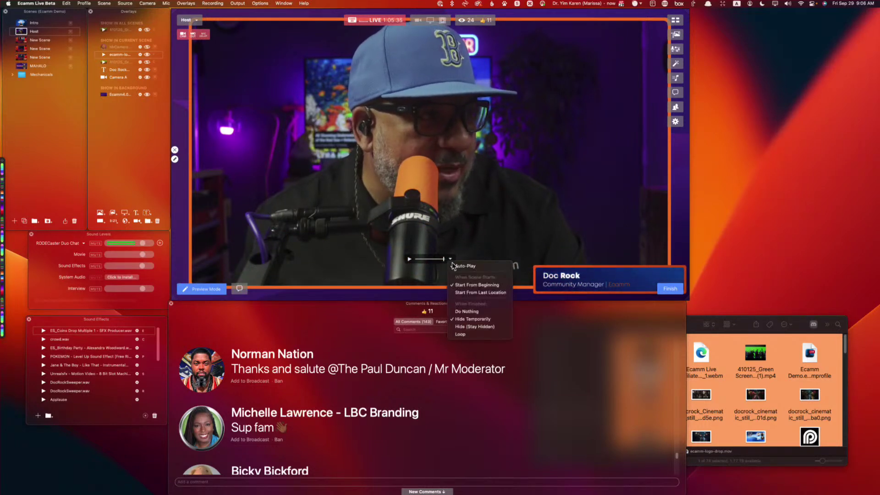
left_click(495, 326)
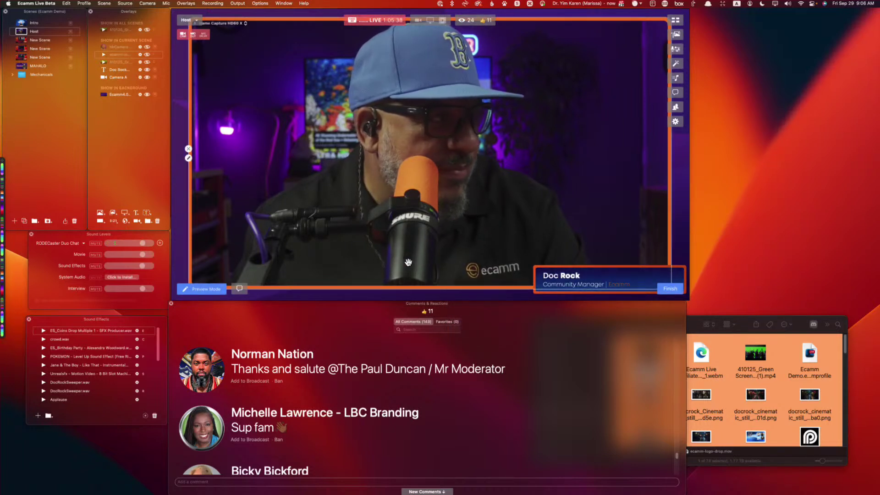
- Trigger the coin drop overlay together with the Coins Drop Multiple 1 sound effect in the Host scene
left_click(146, 54)
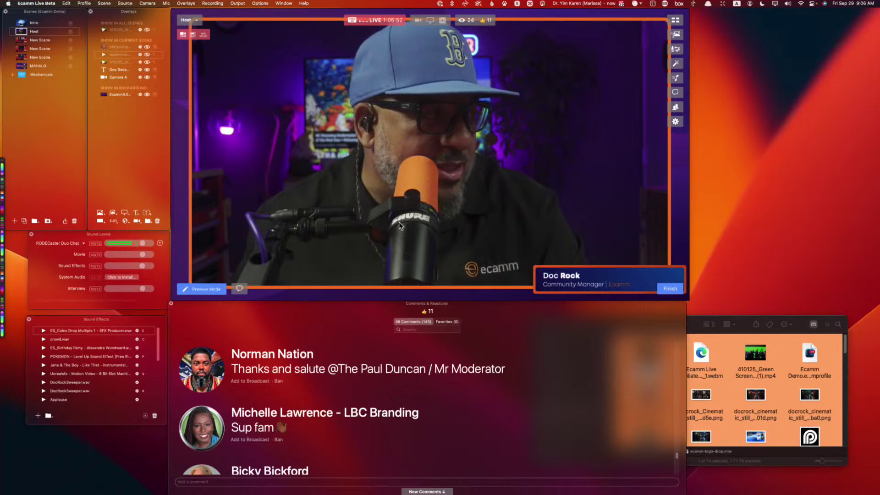
key("e")
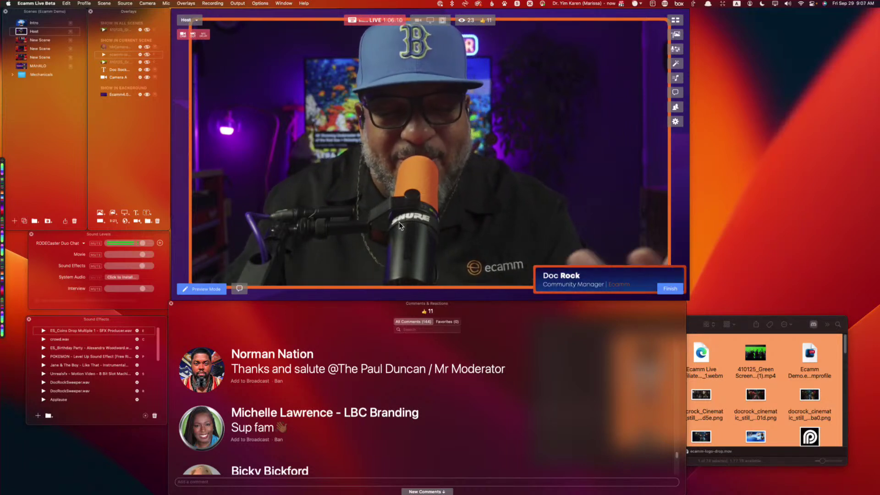
key("e")
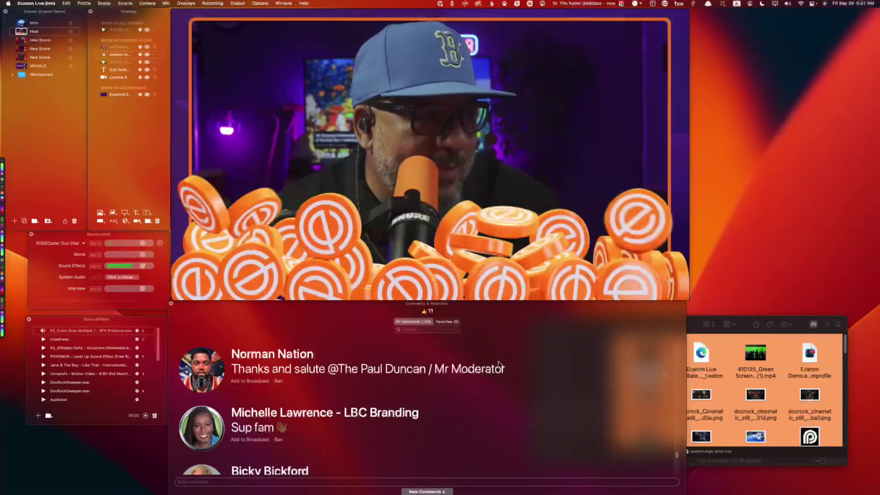
- Go through the newer viewer comments, and show the moderator's reply about the dancers on the broadcast
scroll(543, 413, "down", 3)
scroll(544, 414, "down", 5)
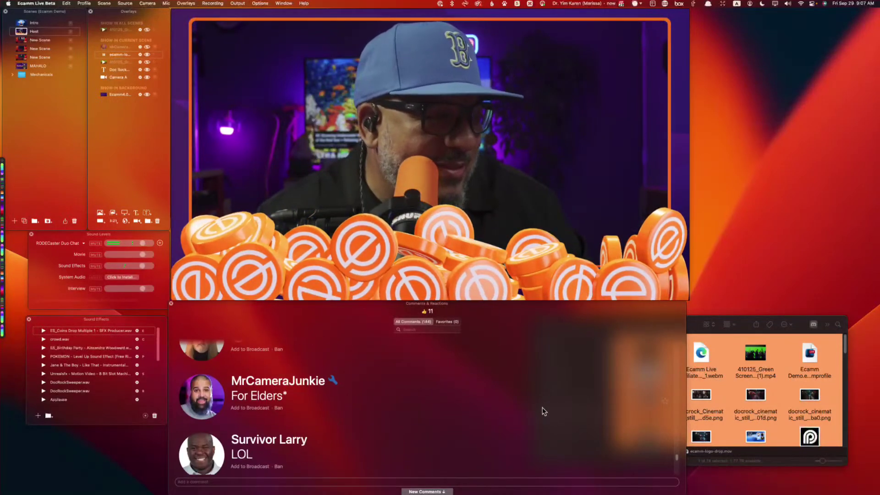
scroll(543, 407, "down", 2)
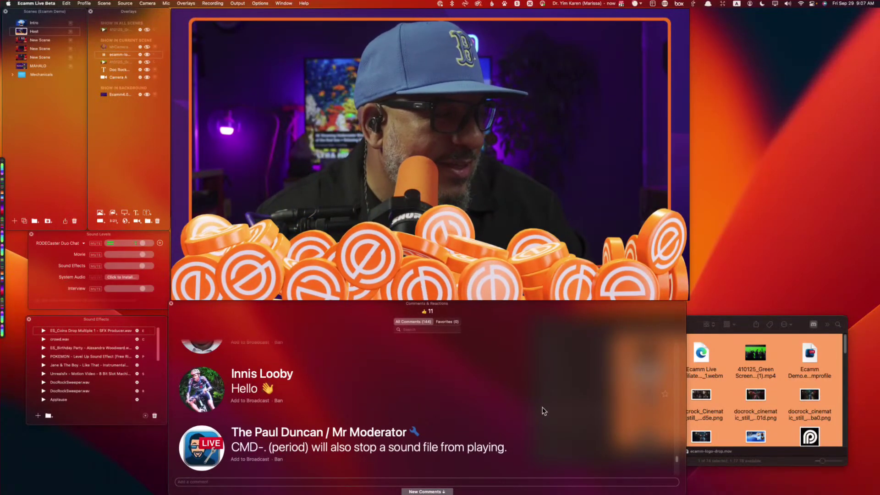
scroll(542, 409, "down", 3)
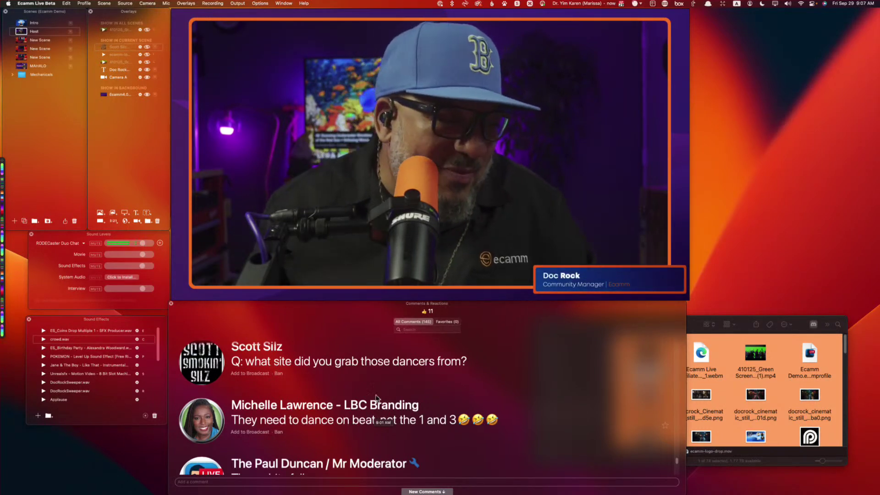
scroll(337, 455, "down", 5)
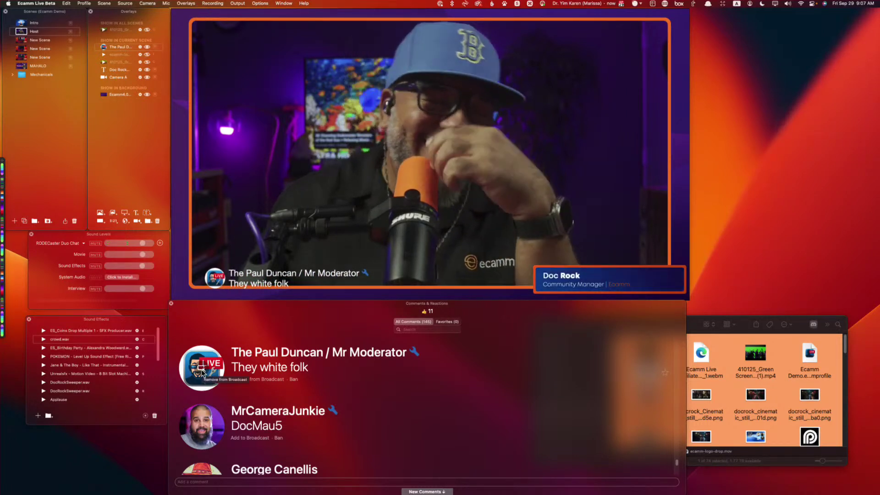
- Replace the displayed comment on the broadcast with the one reading "They need to dance on beat, not the 1 and 3"
scroll(247, 433, "down", 5)
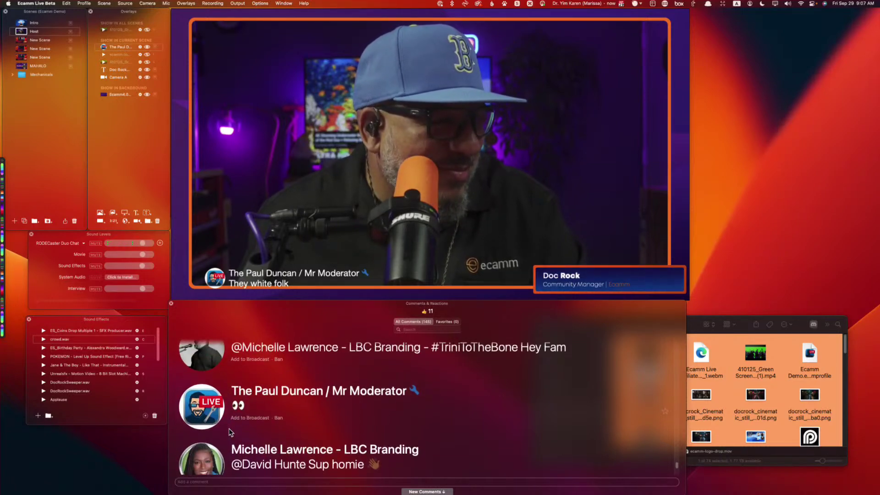
scroll(229, 428, "down", 3)
scroll(230, 428, "up", 3)
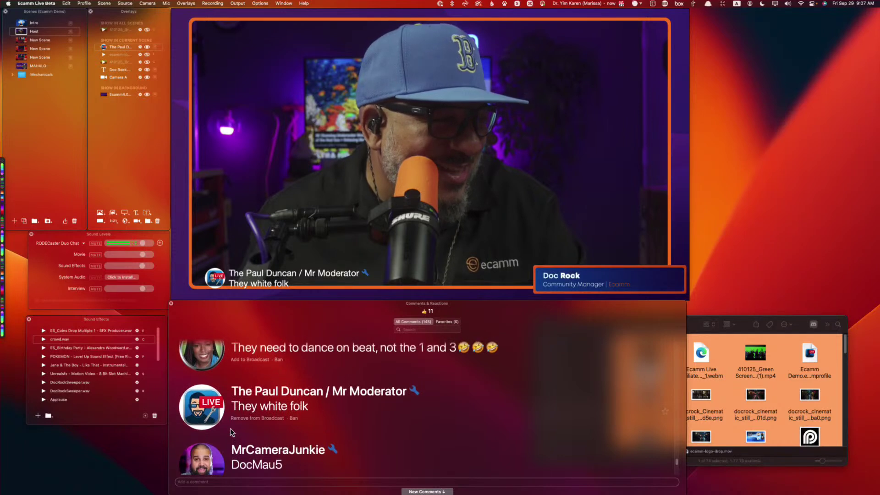
left_click(203, 361)
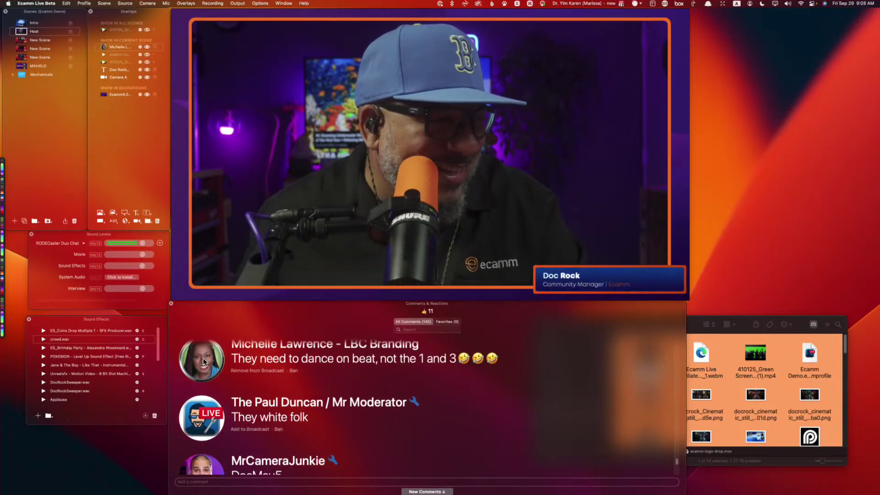
- Show the viewer comment "We need real-time physics!" on the broadcast
scroll(388, 435, "down", 10)
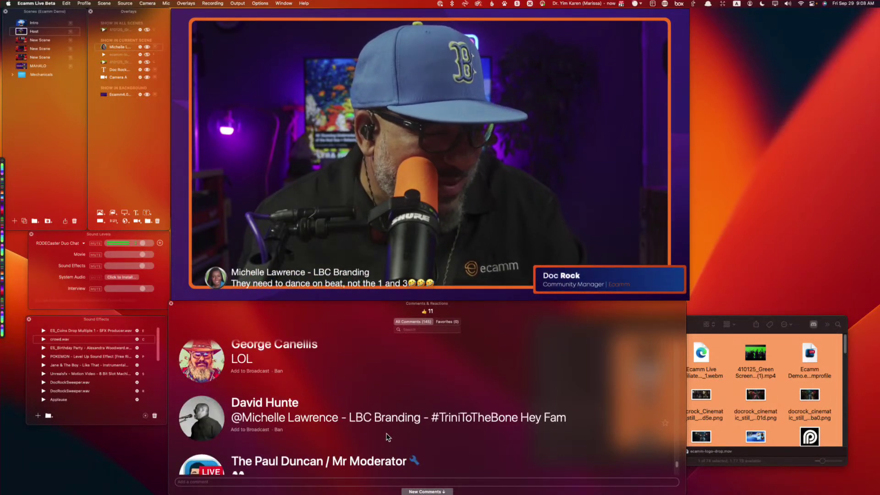
scroll(388, 433, "down", 2)
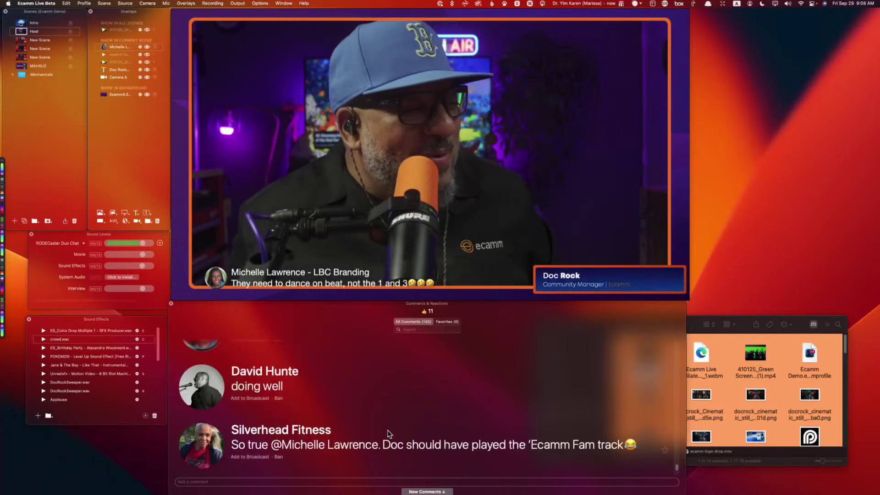
scroll(388, 424, "down", 2)
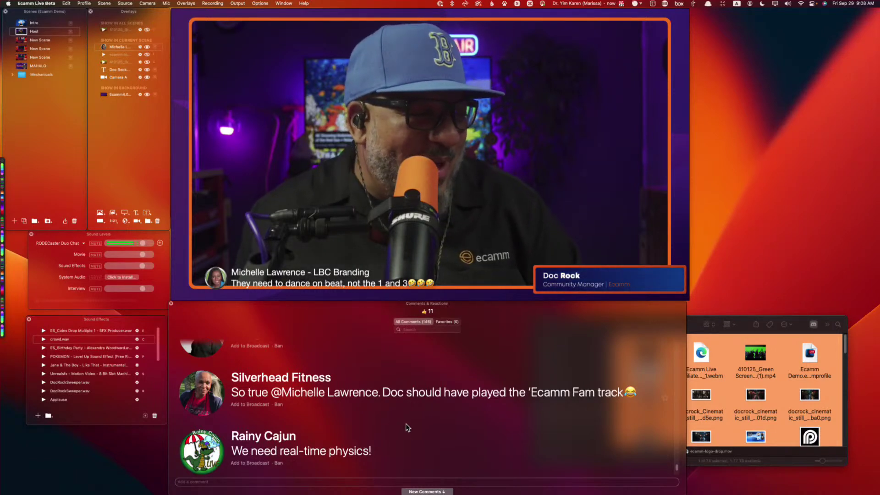
scroll(406, 427, "down", 2)
scroll(375, 419, "up", 1)
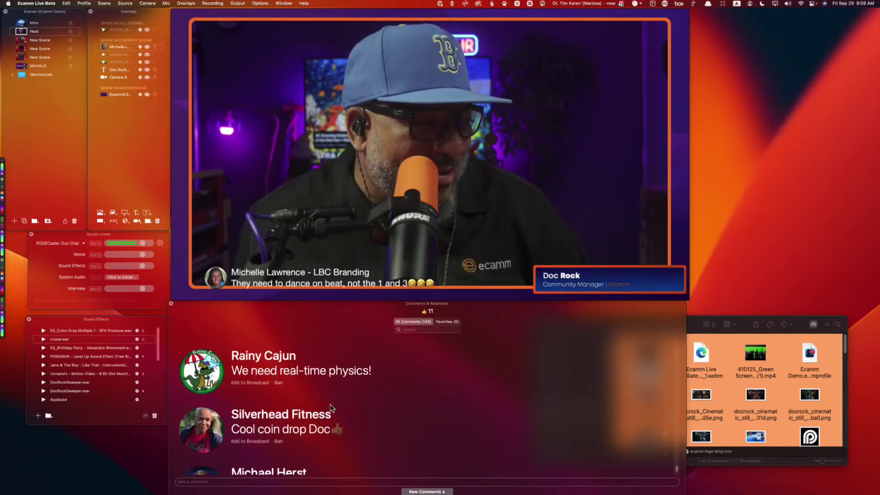
left_click(256, 382)
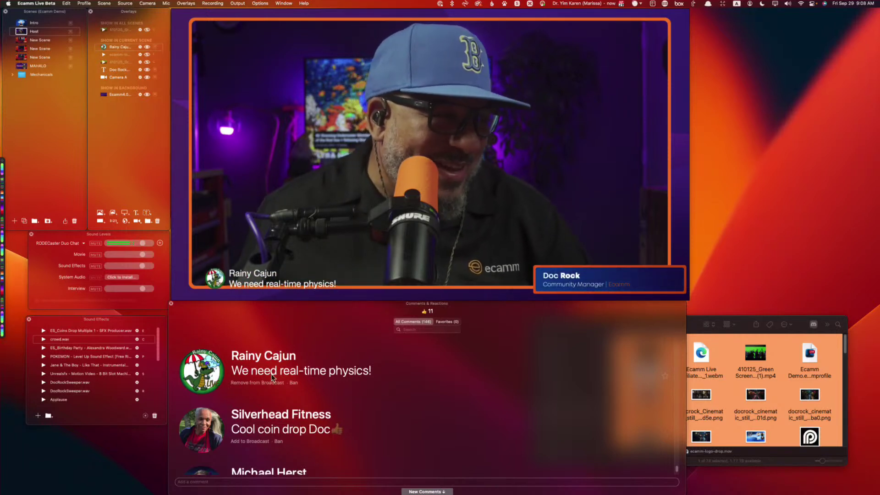
- Show the viewer comment "We making money moves, ain't nobody got time for change!" on the broadcast
scroll(358, 425, "down", 3)
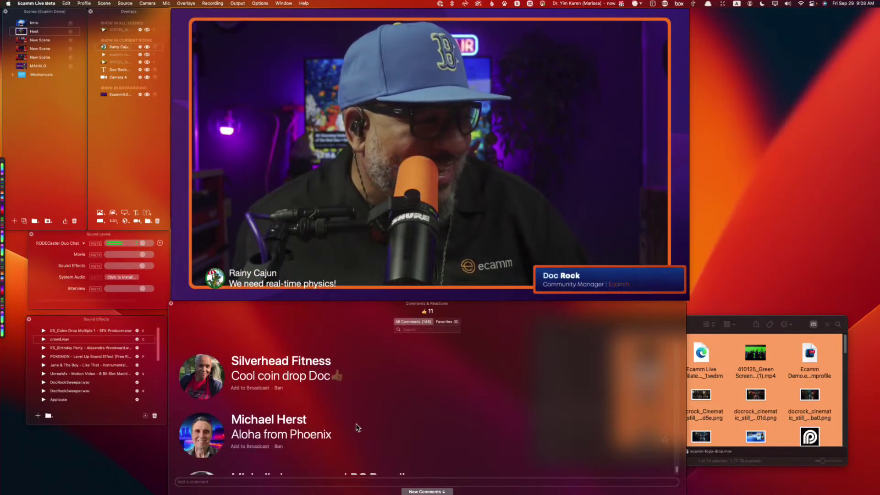
scroll(358, 428, "down", 3)
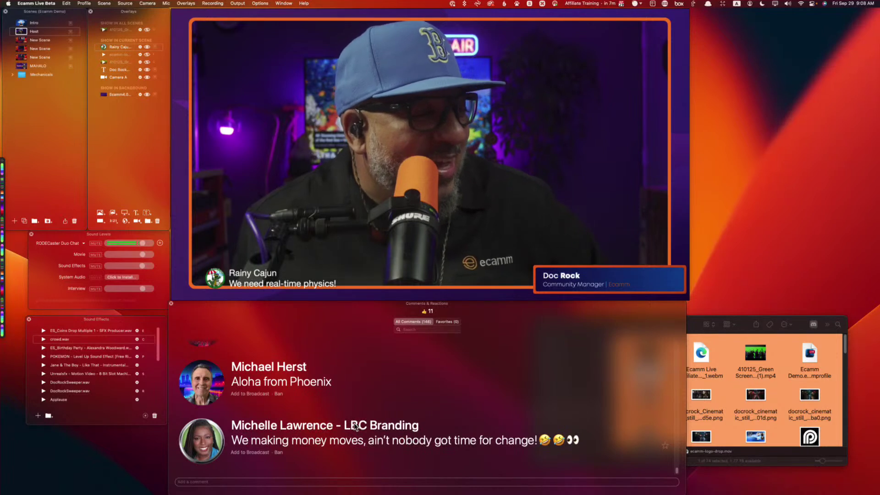
left_click(208, 443)
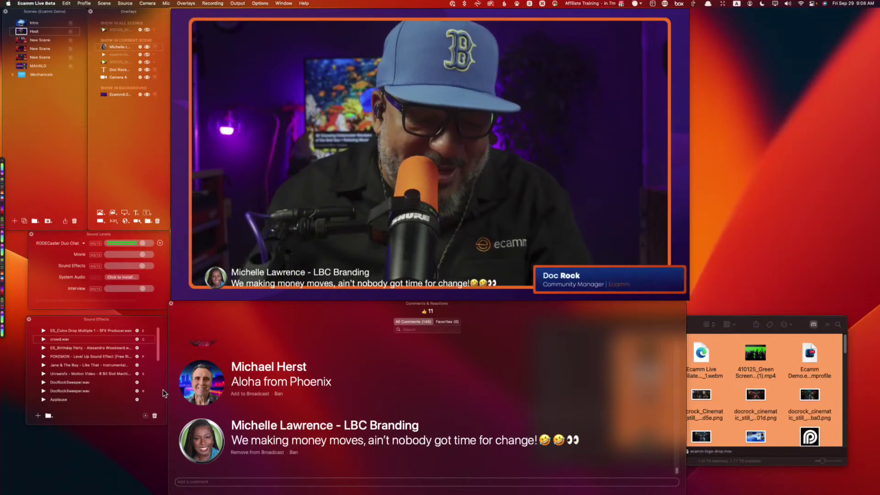
- Trigger the crowd overlay with the crowd.wav sound, followed by the coin drop effect
key("c")
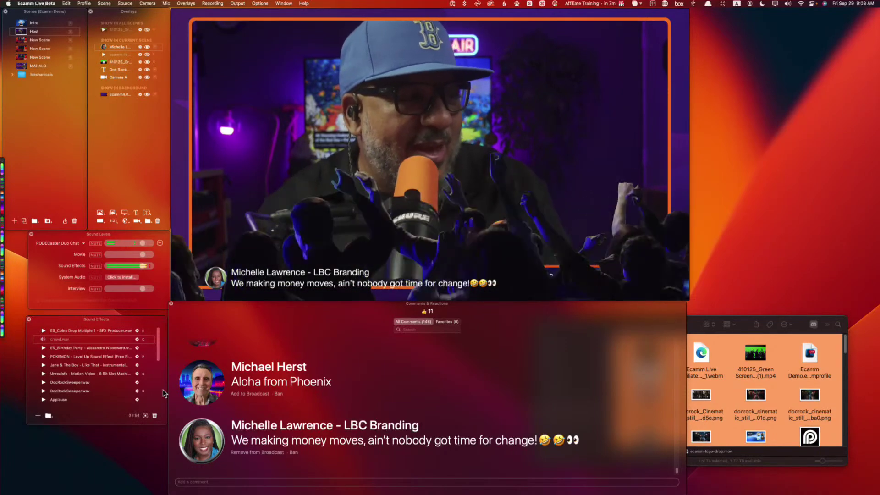
key("e")
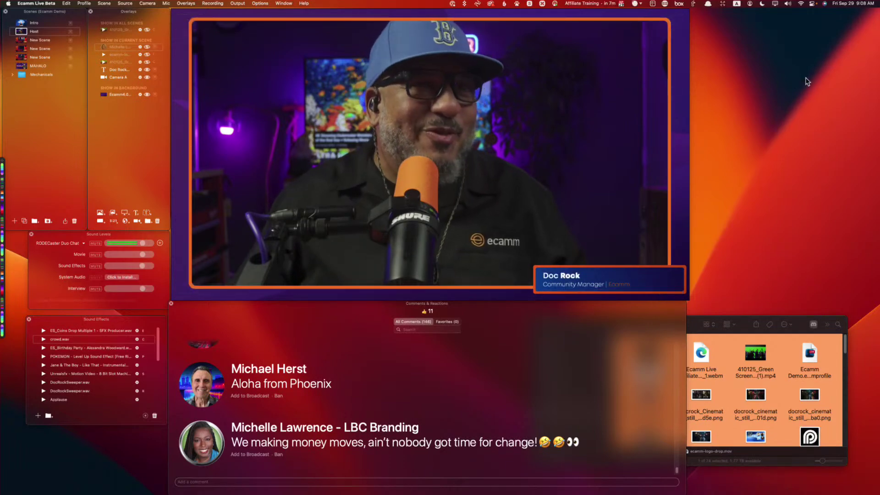
- In the last New Scene, hide the YouTube video overlay and add Camera A from the Camera Switcher as a large overlay
left_click(24, 56)
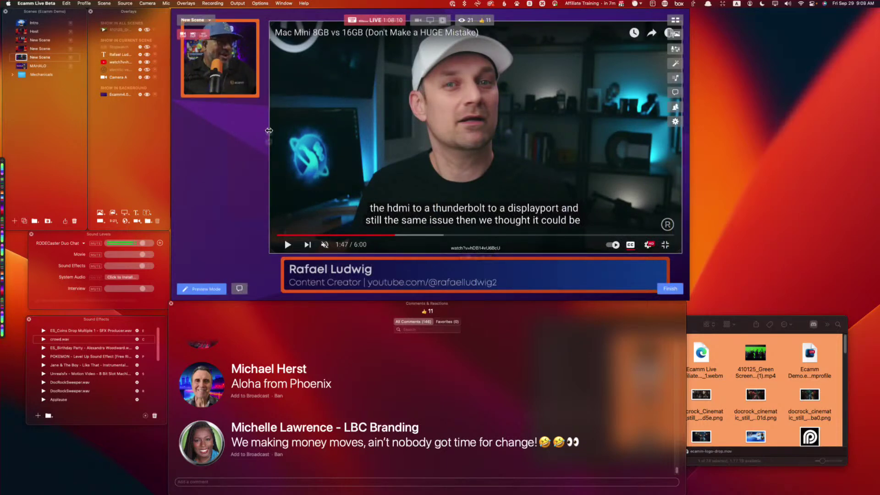
left_click(675, 21)
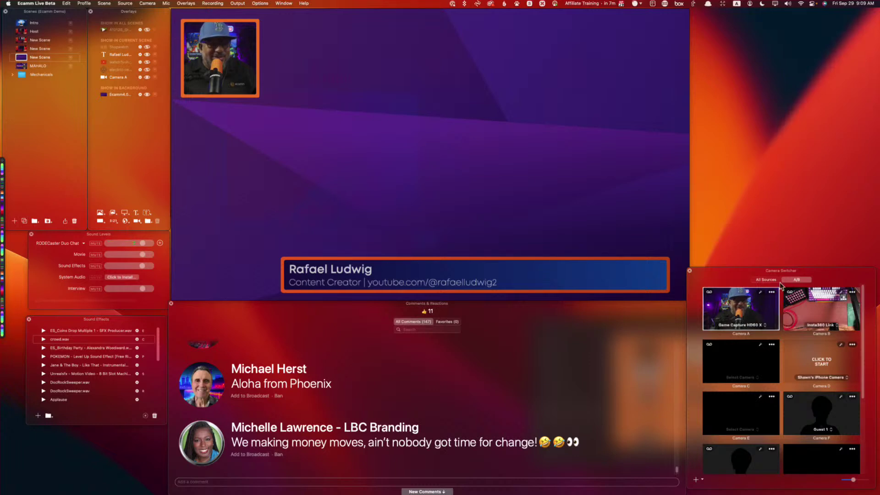
left_click_drag(732, 305, 388, 145)
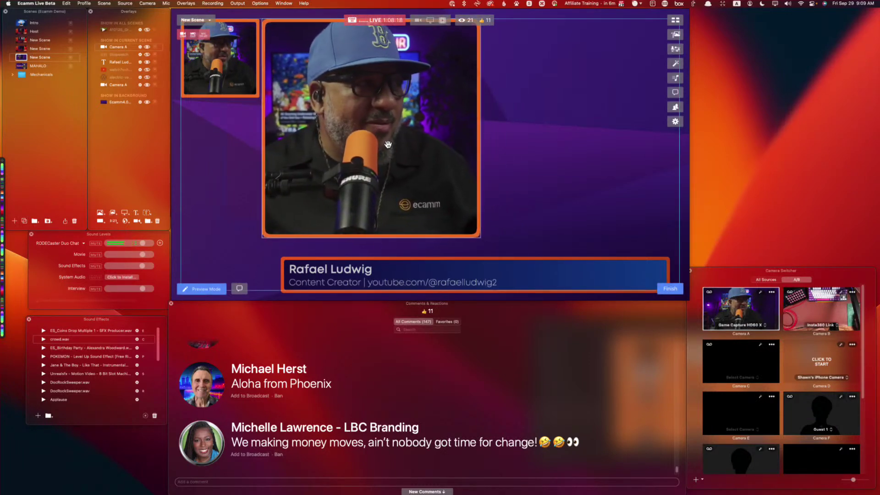
- Add Camera B beside the large Camera A overlay, and replace it with a second Camera A view
left_click_drag(821, 307, 590, 148)
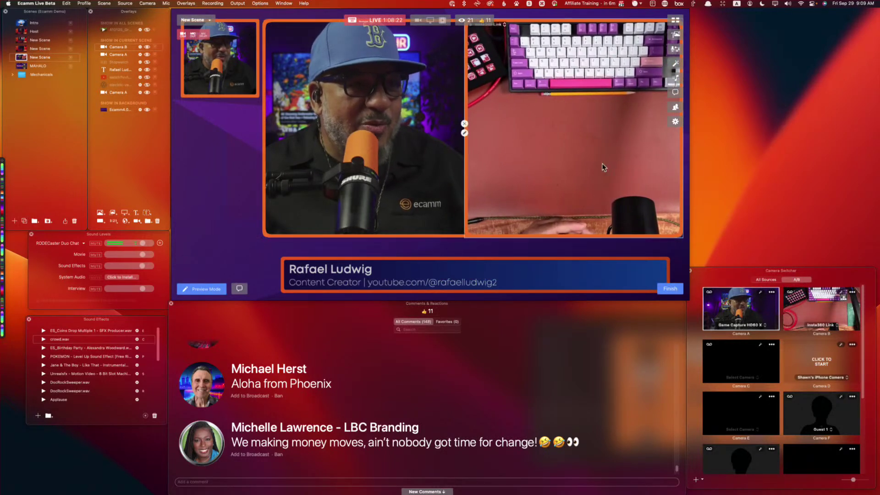
left_click_drag(730, 313, 549, 142)
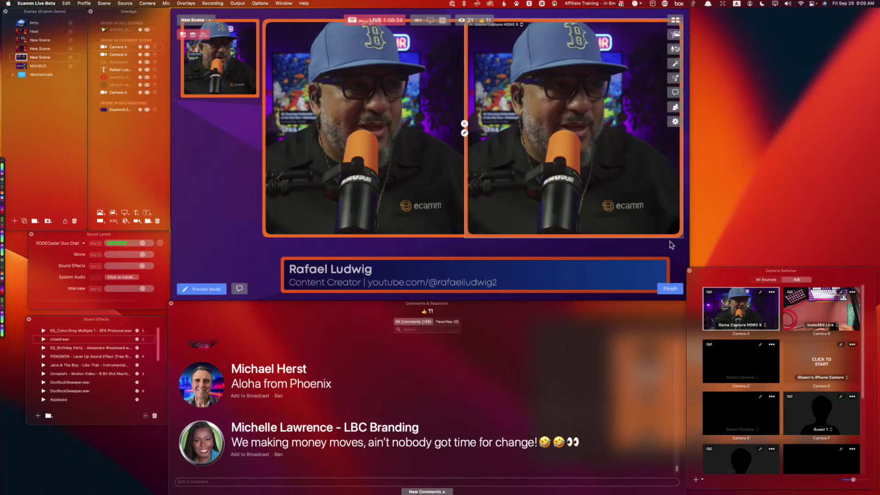
- Swap the second large overlay's source from the Camera Switcher, trying Camera B, Camera A, Guest 1 and Camera D, and leave it on Camera D
left_click_drag(579, 233, 519, 169)
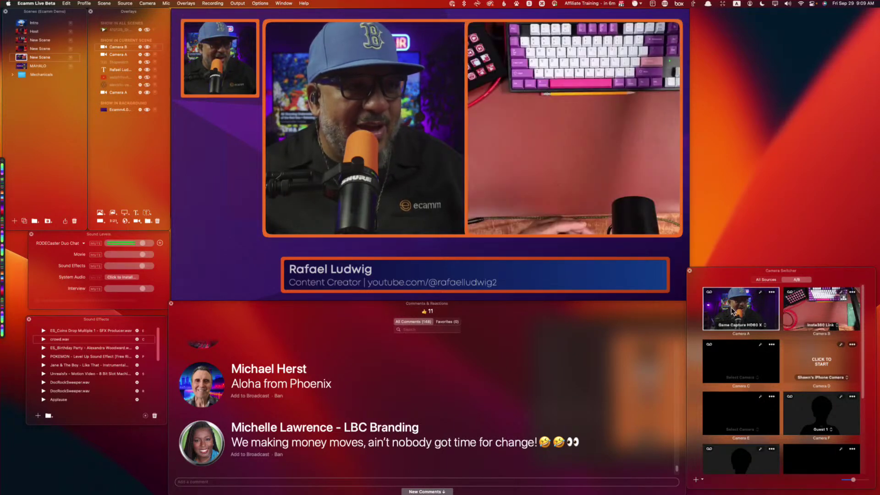
left_click_drag(732, 308, 579, 181)
left_click_drag(820, 307, 587, 188)
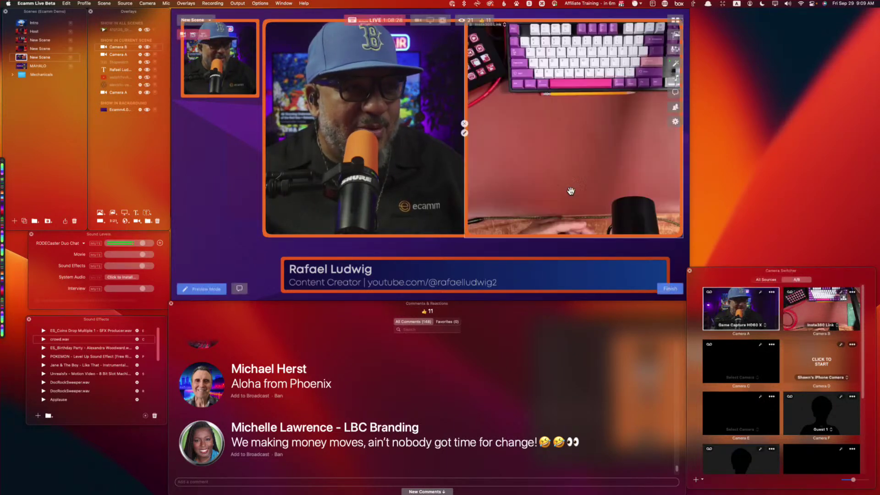
left_click_drag(778, 399, 547, 148)
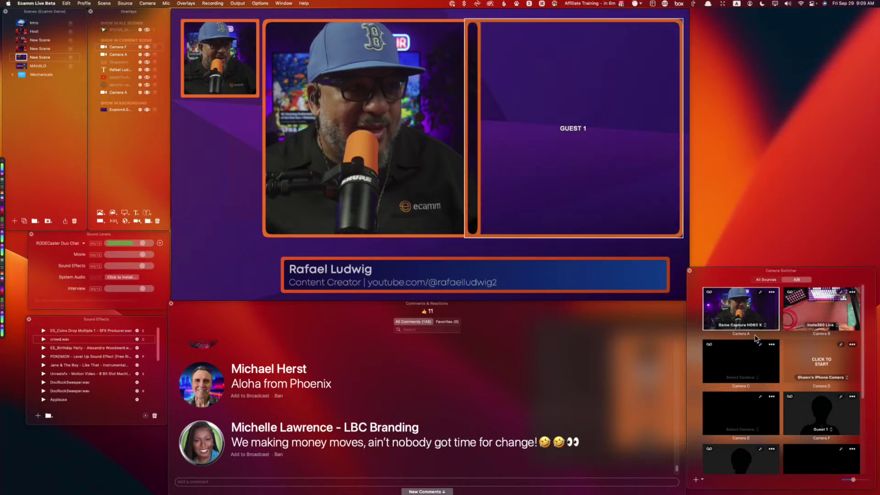
left_click_drag(806, 362, 570, 215)
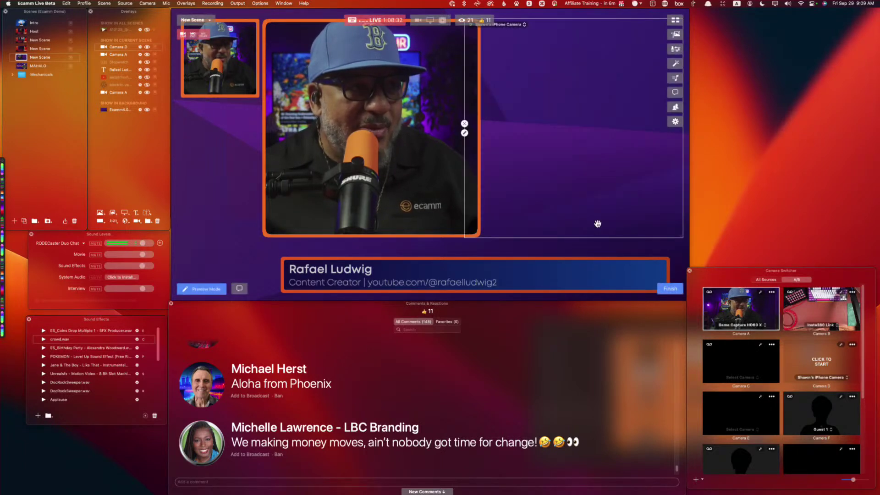
left_click_drag(794, 301, 586, 172)
left_click_drag(756, 317, 616, 232)
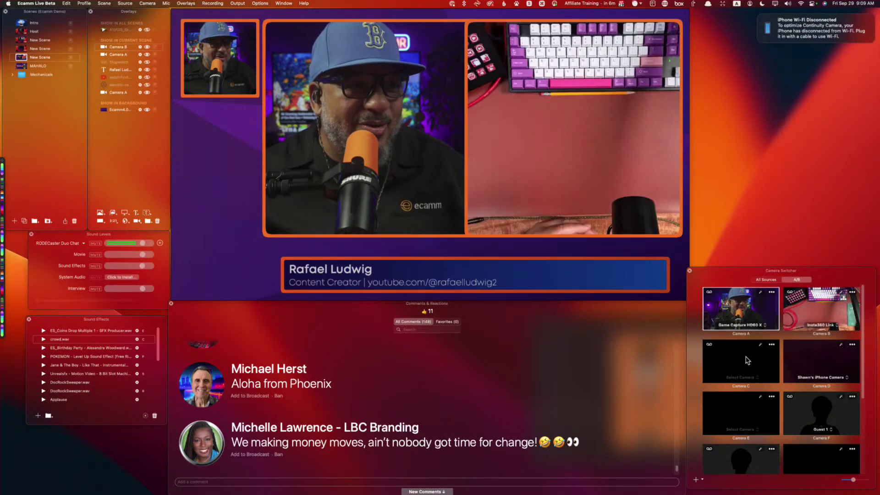
left_click_drag(807, 362, 584, 222)
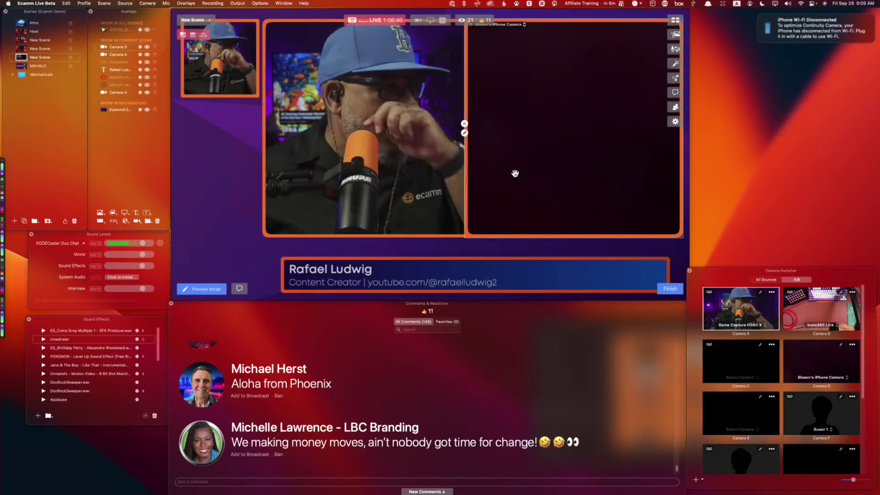
- Hide both large camera overlays and show the YouTube video overlay again, keeping the lower-third title visible
left_click(464, 124)
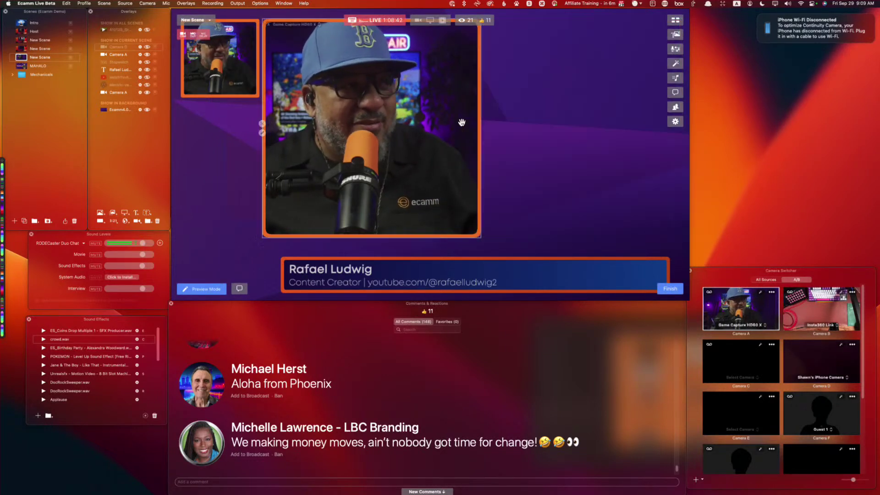
left_click(262, 124)
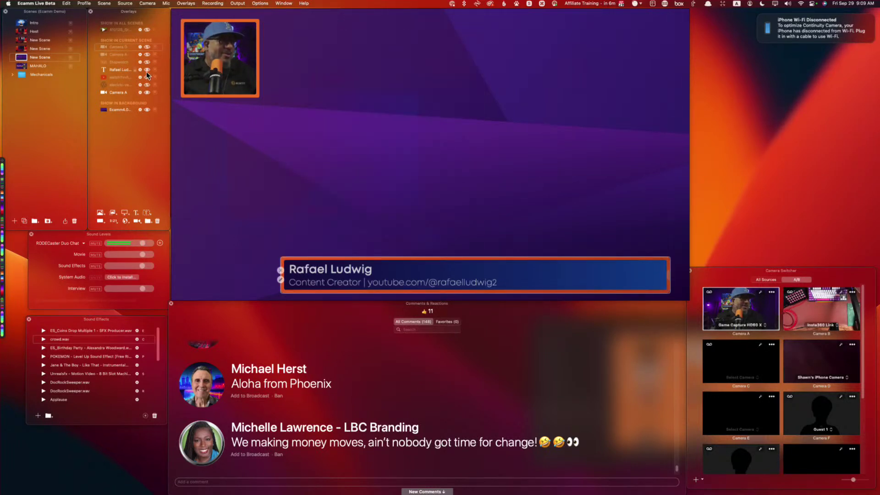
left_click(146, 69)
left_click(146, 70)
left_click(147, 77)
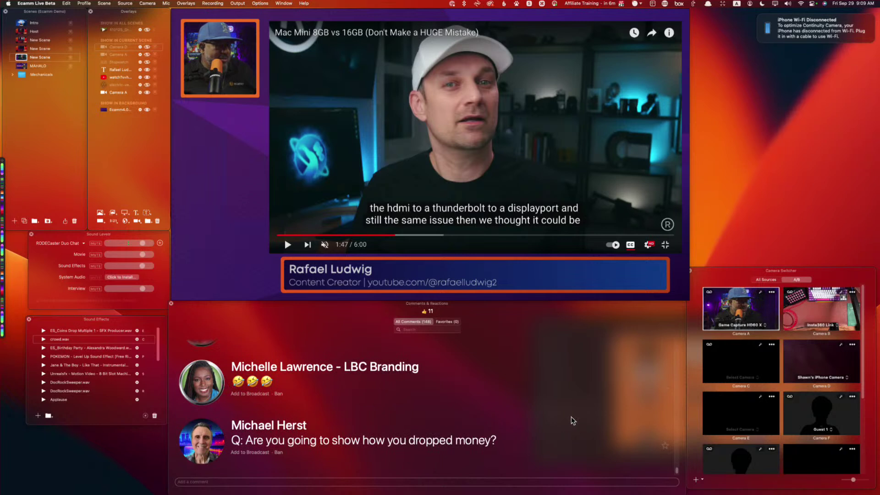
- Show the viewer question "Q: Are you going to show how you dropped money?" on the broadcast, and switch to the Host scene
left_click(203, 443)
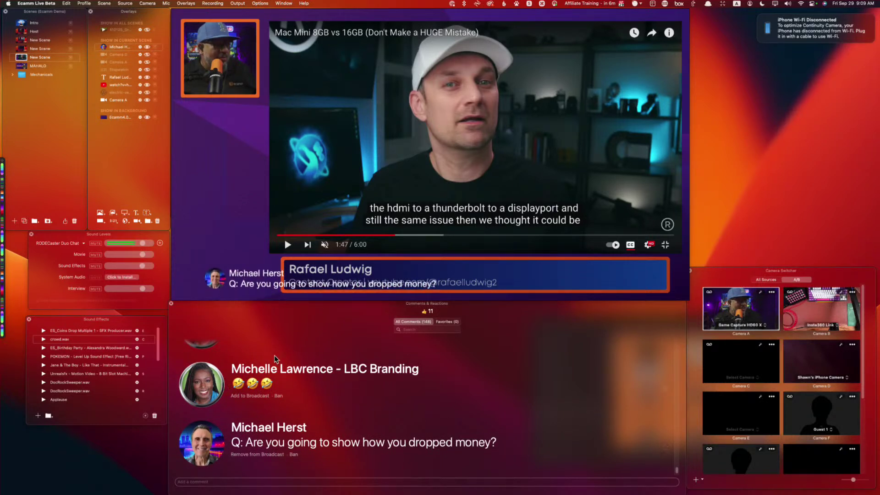
left_click(20, 31)
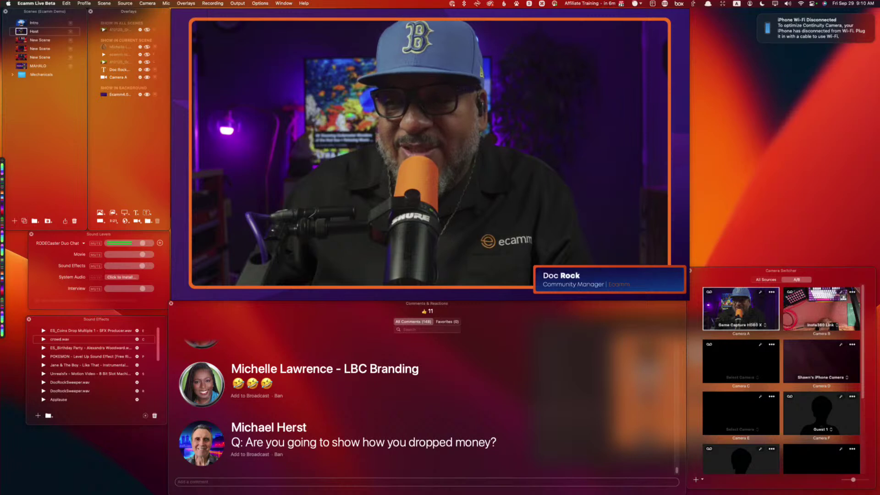
- Switch to Finder, preview ecamm-logo-drop.mov from the Ecamm Assets folder in QuickTime Player, and close the video
key("super+Tab")
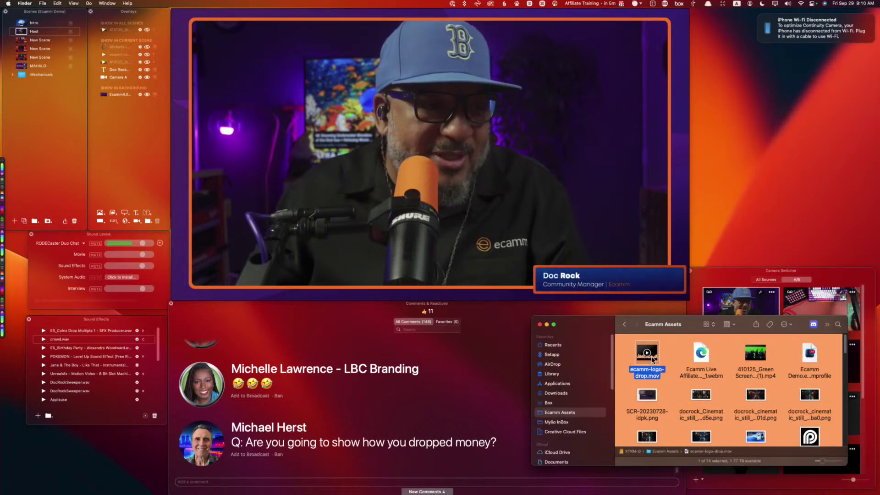
double_click(651, 356)
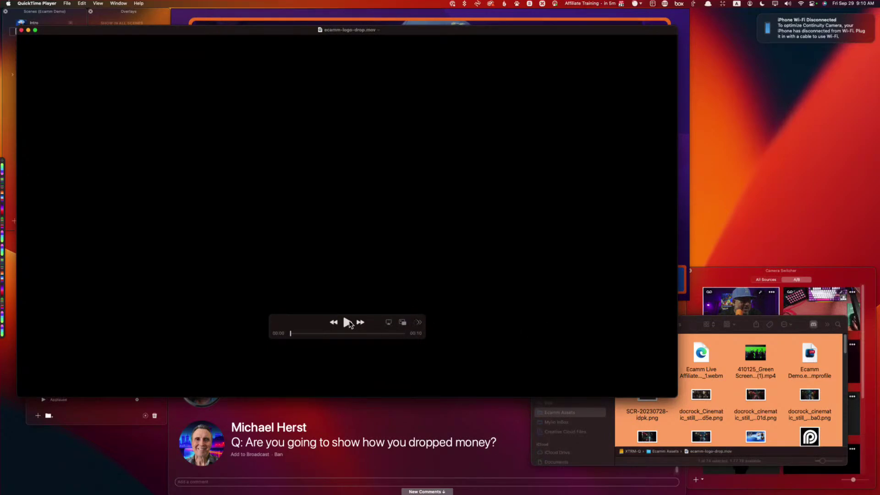
left_click(348, 323)
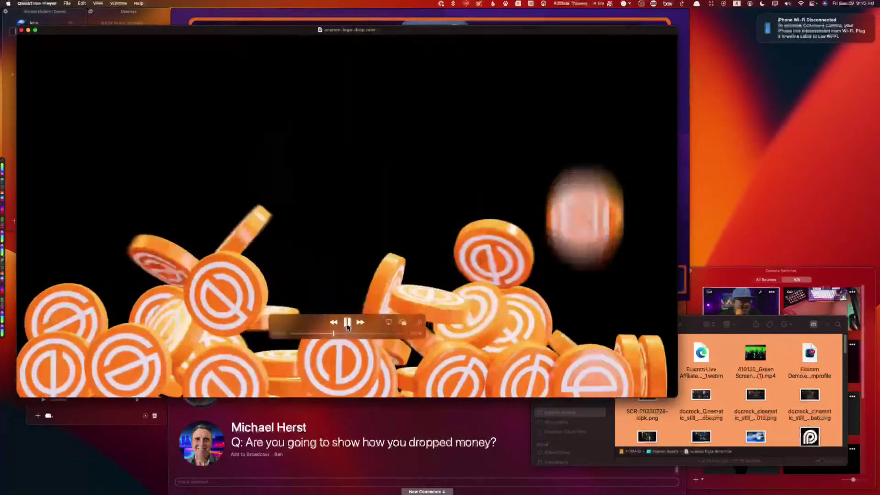
left_click(347, 322)
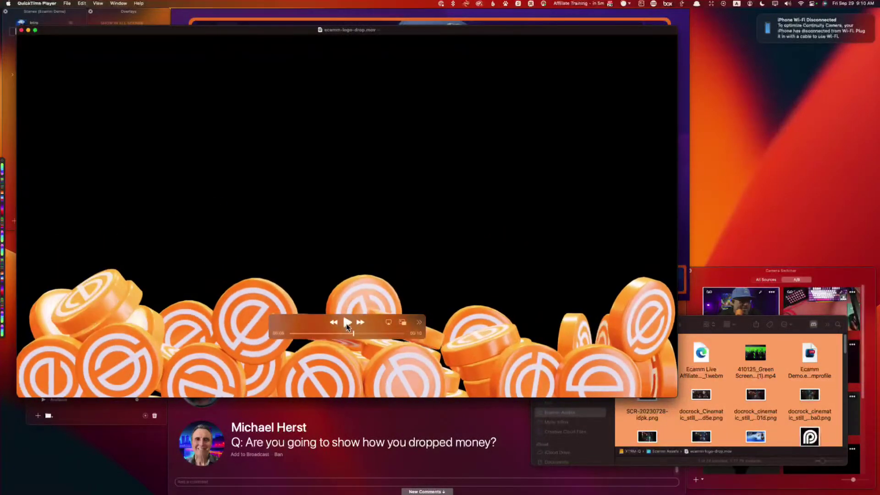
left_click(21, 31)
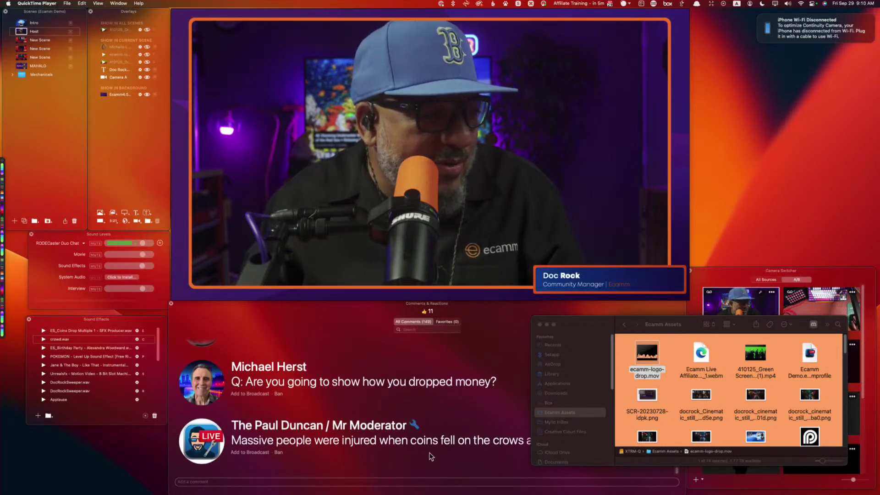
- Show the moderator's comment about coins falling on the crowd on the broadcast, and shift the Camera Switcher window slightly away from the preview
left_click(301, 455)
left_click(244, 443)
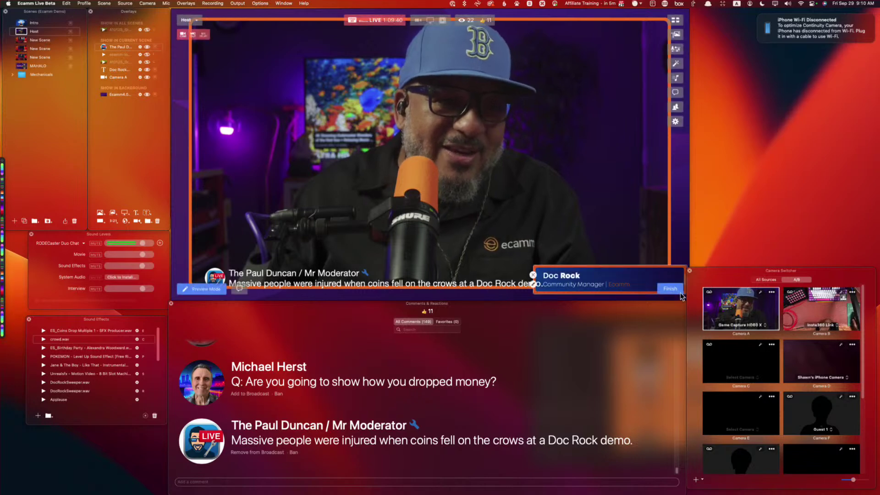
left_click_drag(715, 274, 720, 274)
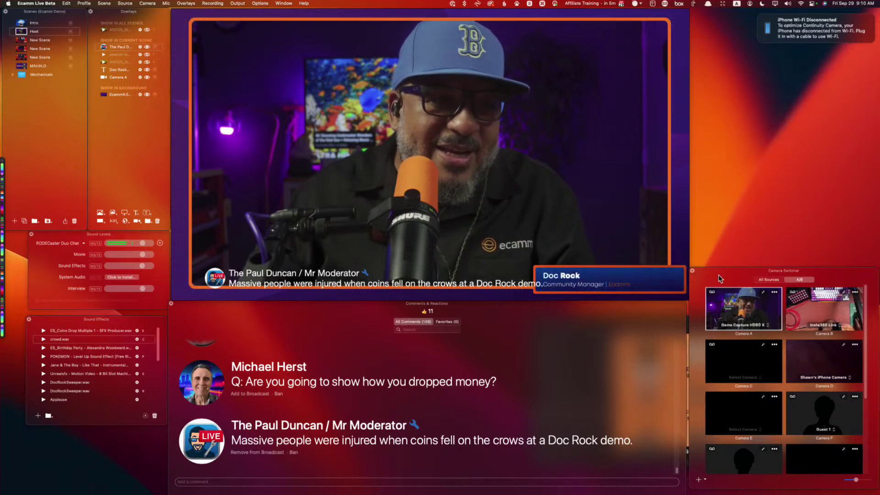
- Locate the Ecamm Affiliate Video file in Finder's Ecamm Assets folder, and return to the live show
left_click(689, 323)
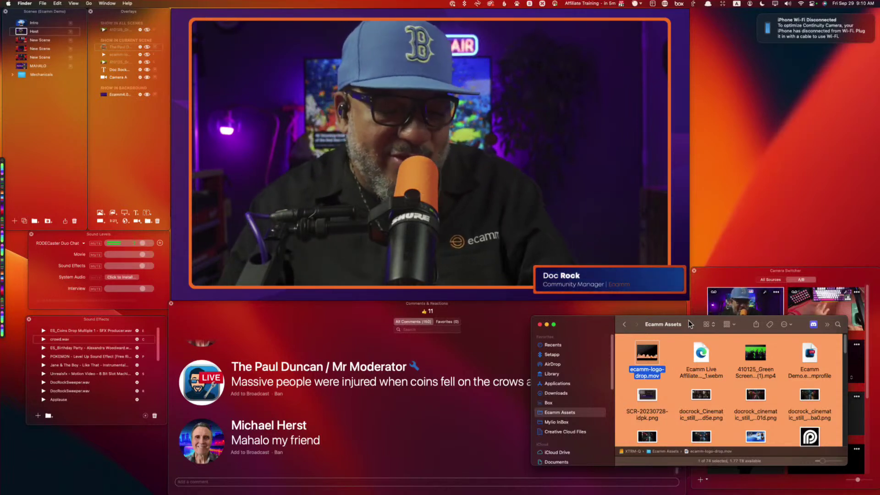
key("e")
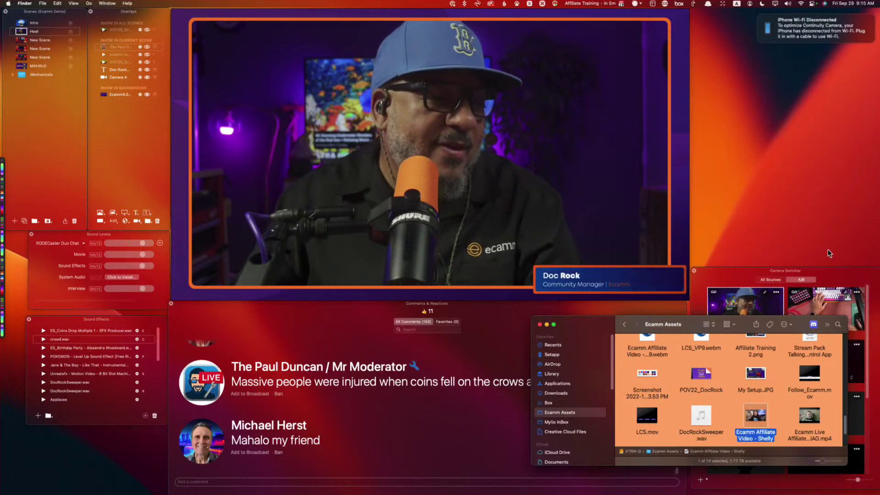
left_click(586, 227)
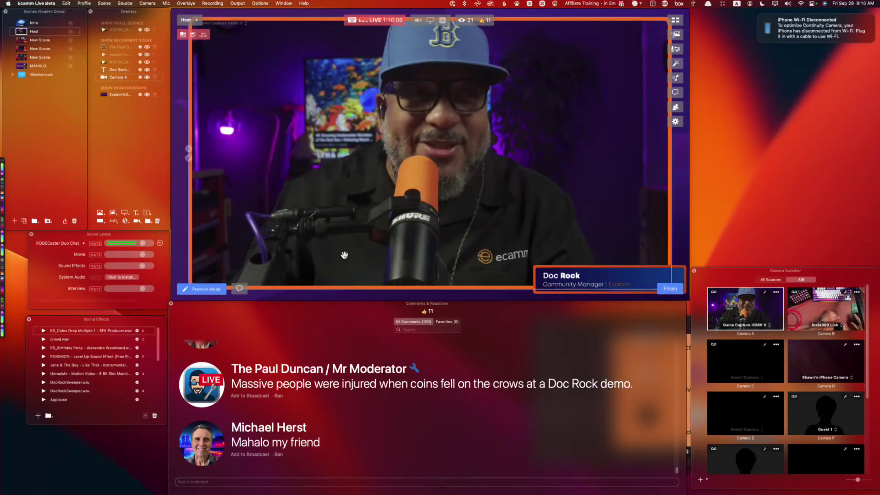
- Dismiss the "iPhone Wi-Fi Disconnected" notification
left_click(759, 16)
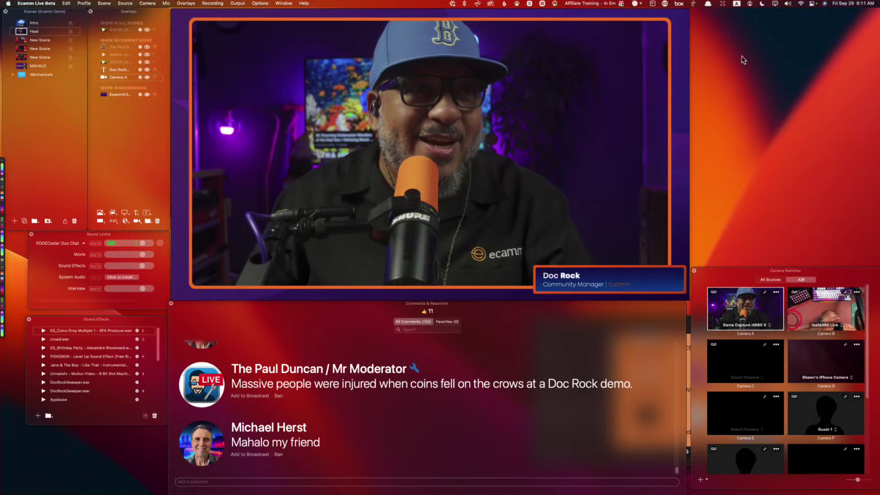
scroll(606, 374, "down", 1)
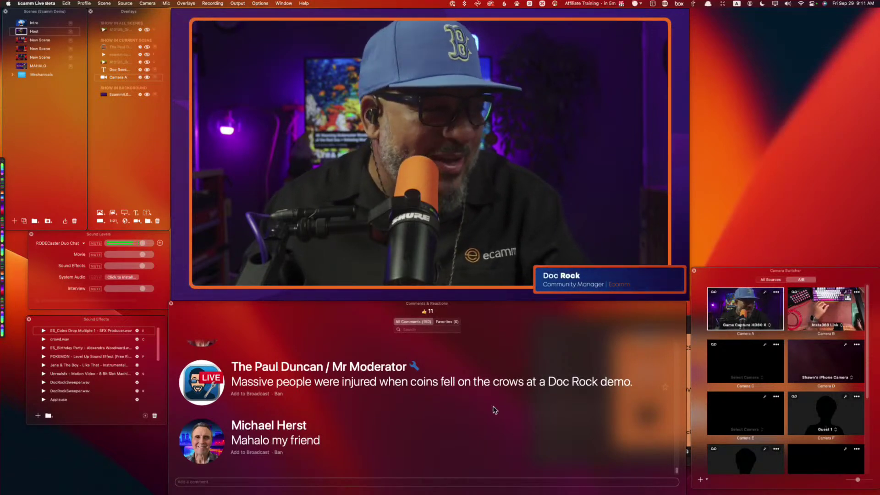
mouse_move(546, 291)
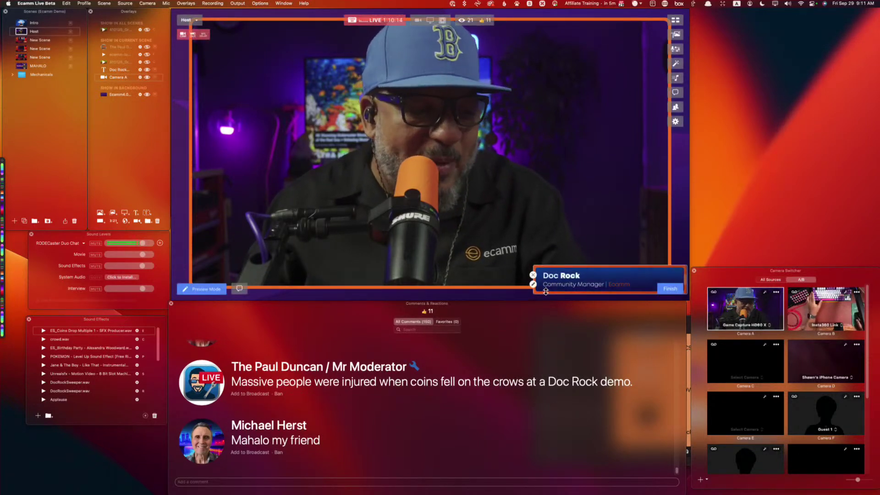